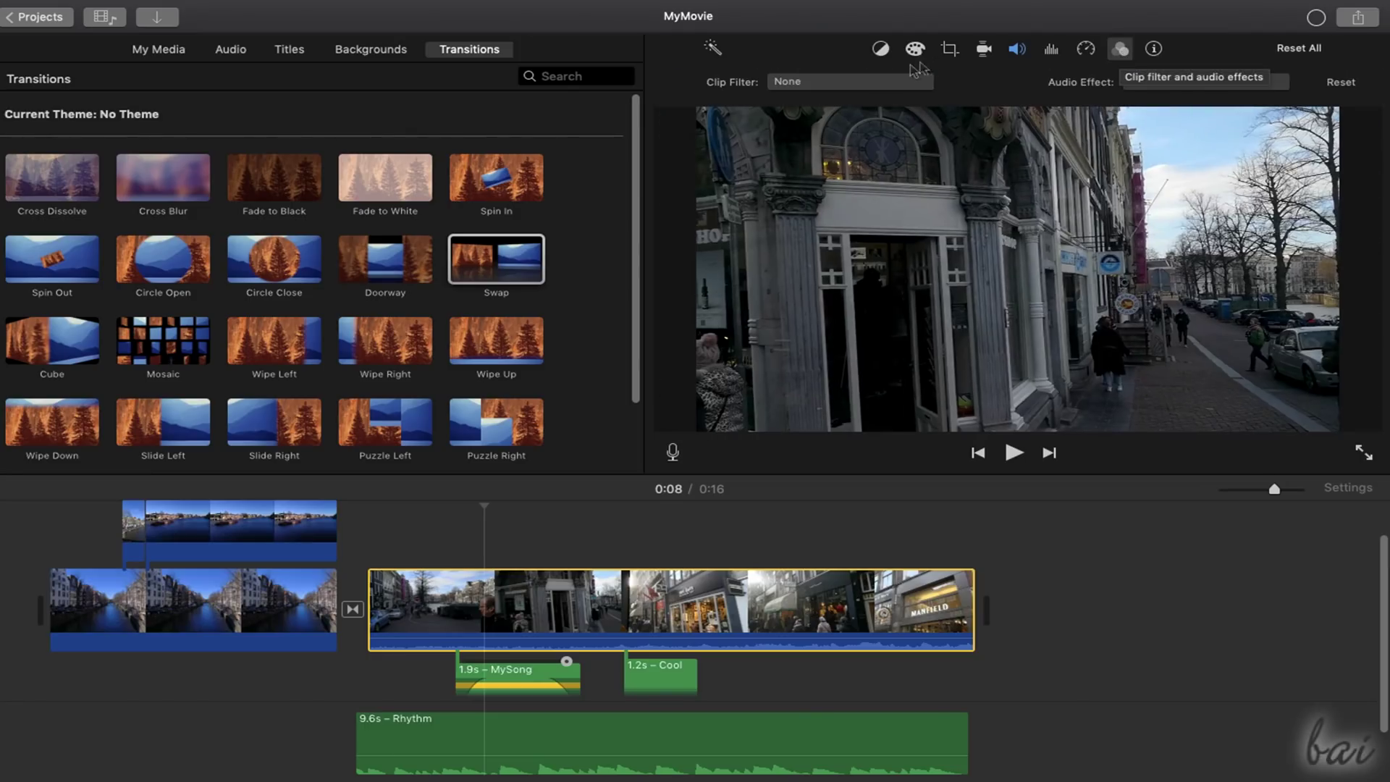
# Step: Show the list of clip filters for the street clip, leaving the filter at None
pyautogui.click(867, 83)
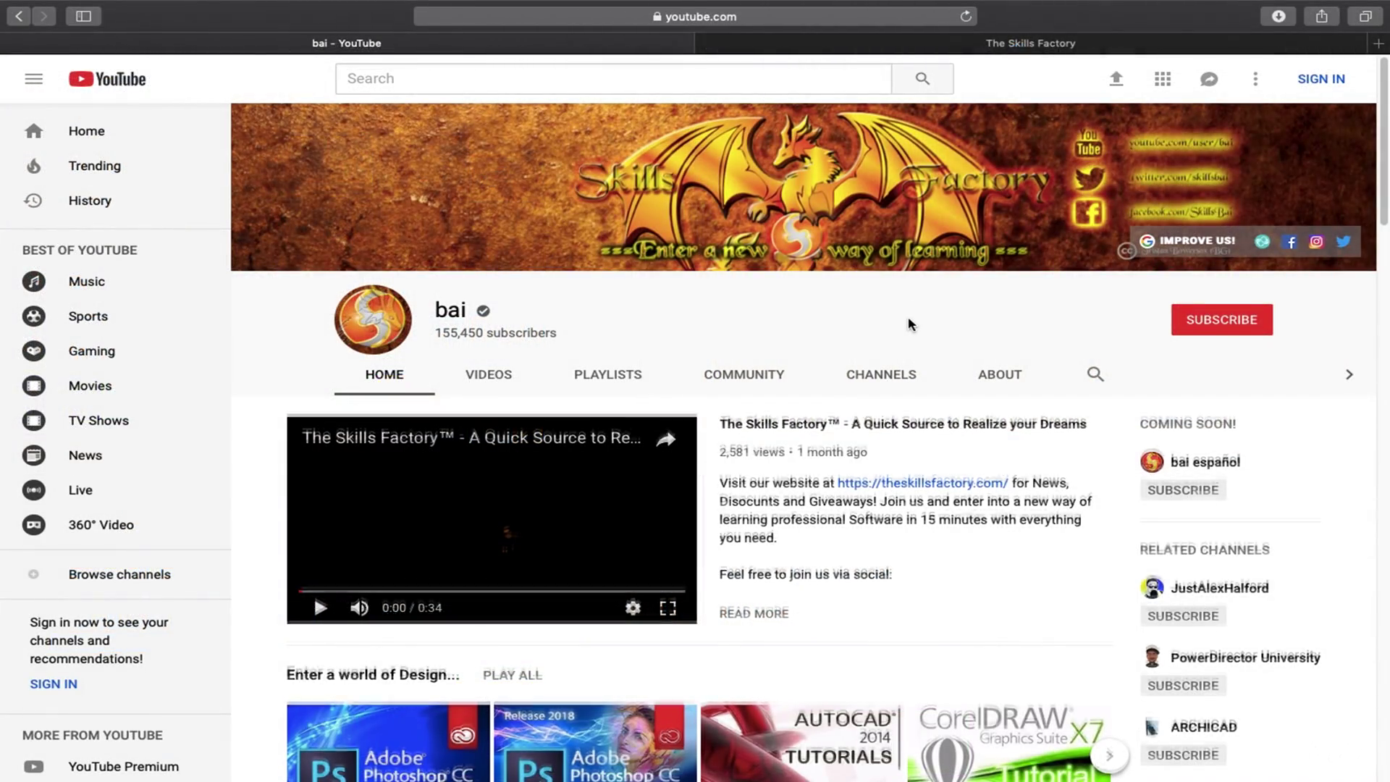
pyautogui.scroll(-3, 911, 324)
pyautogui.scroll(-9, 911, 324)
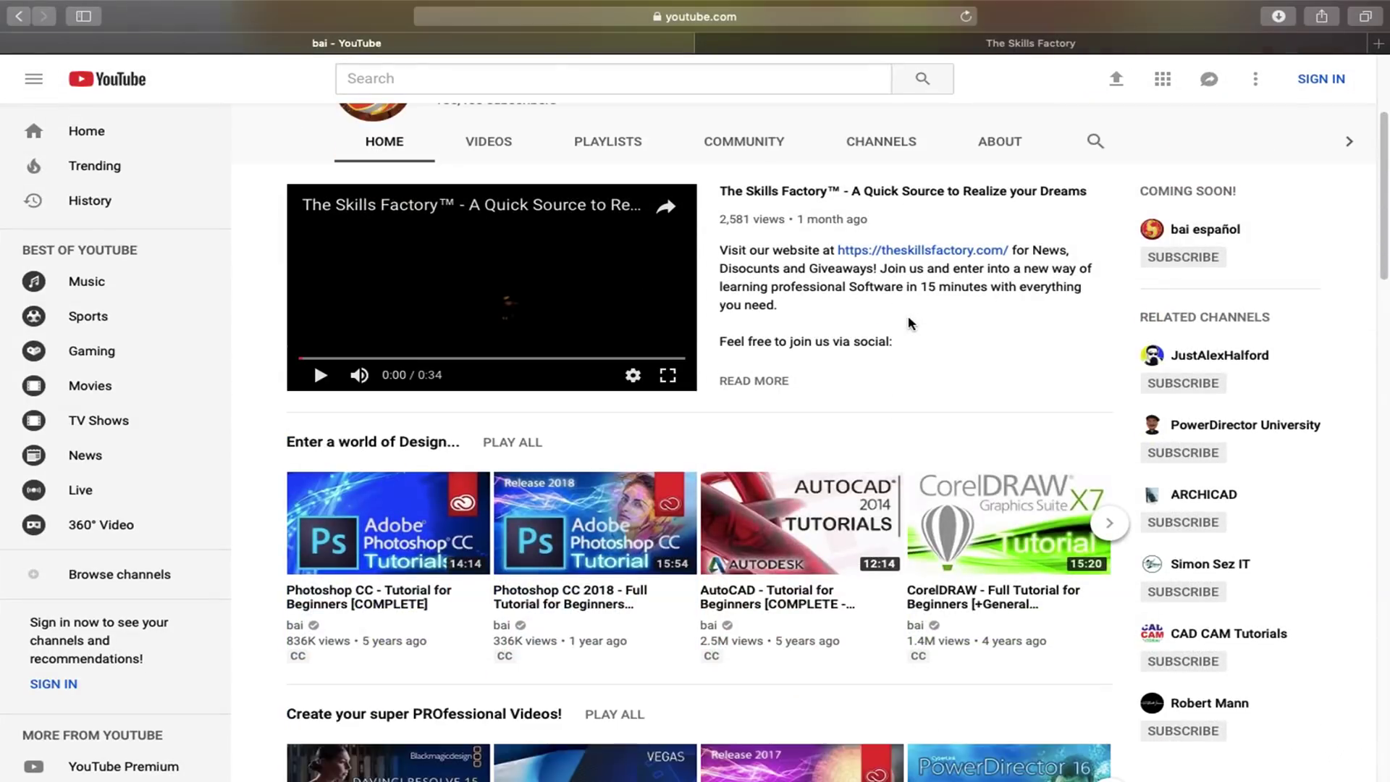
pyautogui.scroll(-15, 911, 324)
pyautogui.scroll(20, 911, 324)
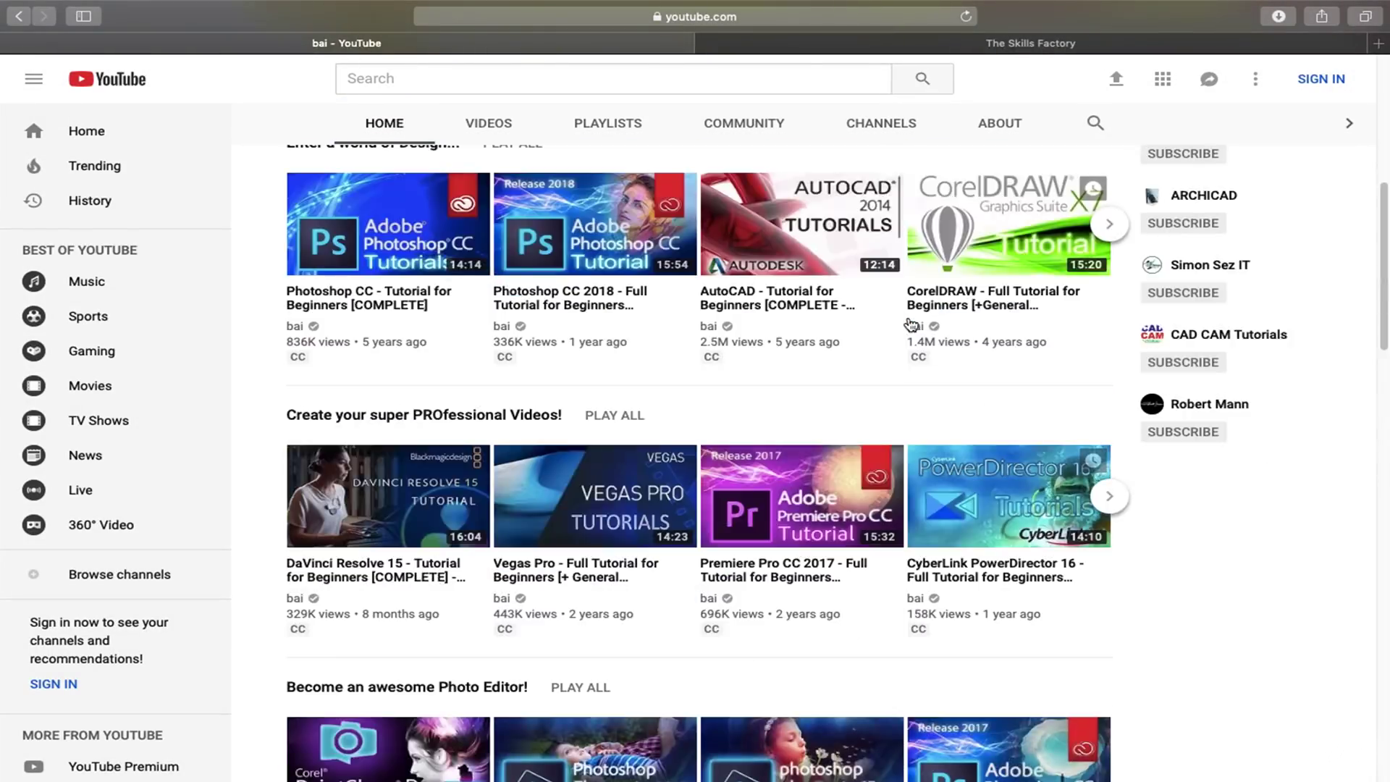
pyautogui.scroll(5, 293, 165)
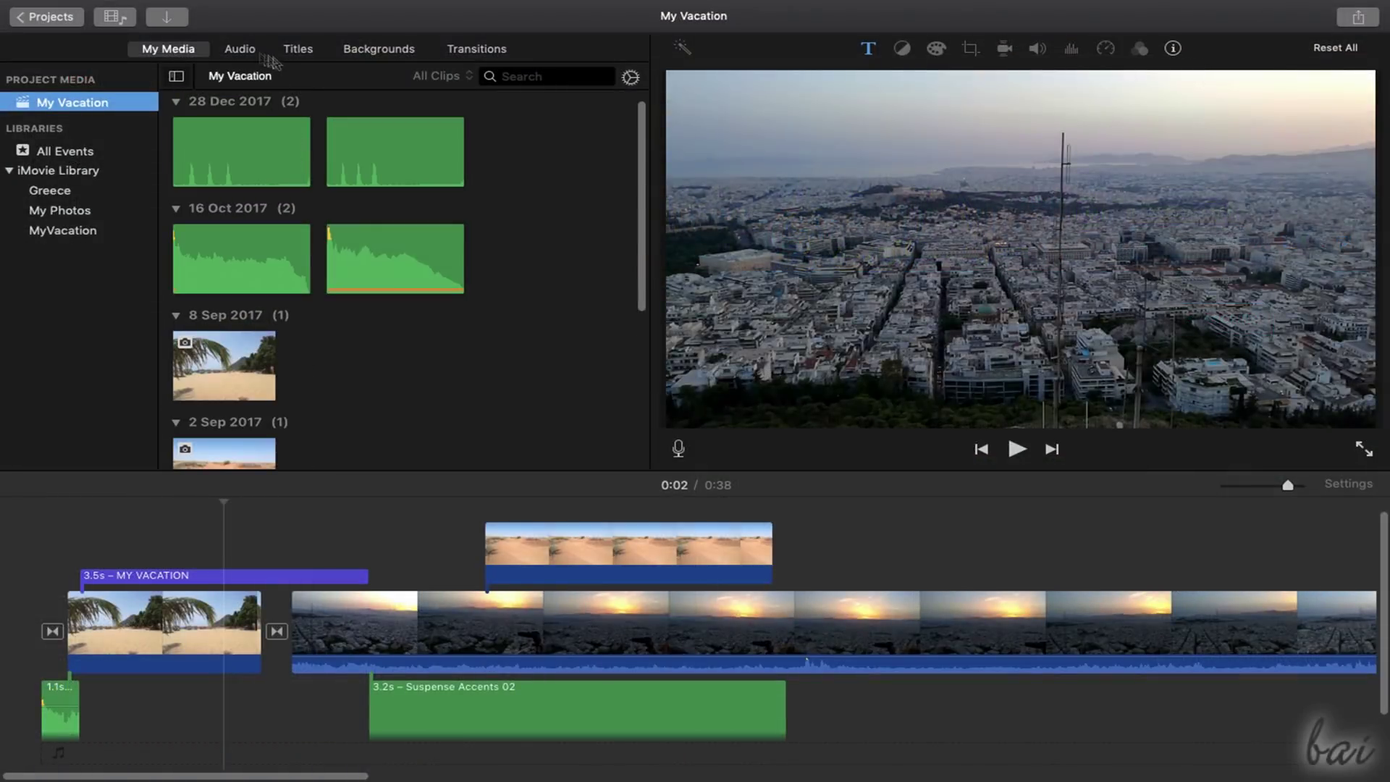
# Step: Browse the Audio, Titles, Backgrounds and Transitions libraries in turn
pyautogui.click(243, 51)
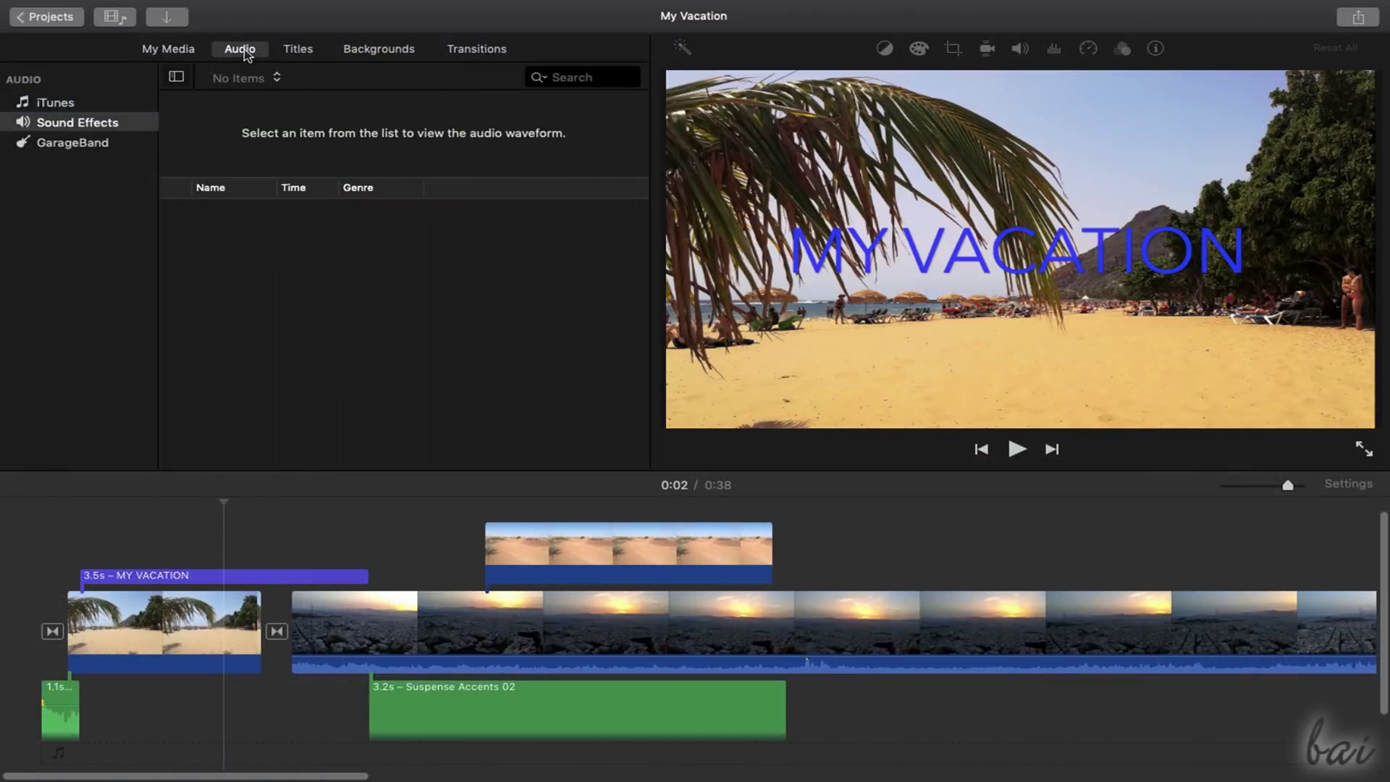
pyautogui.click(304, 51)
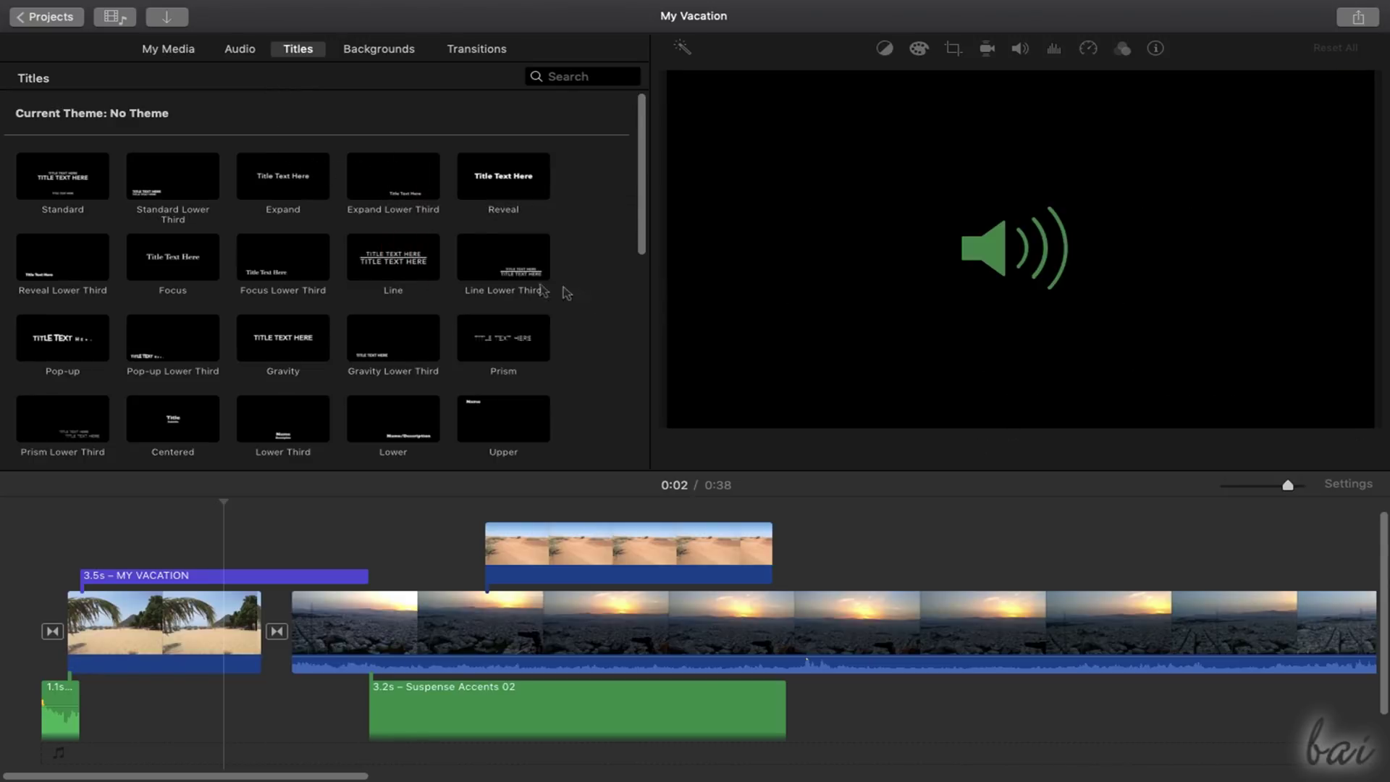
pyautogui.click(403, 55)
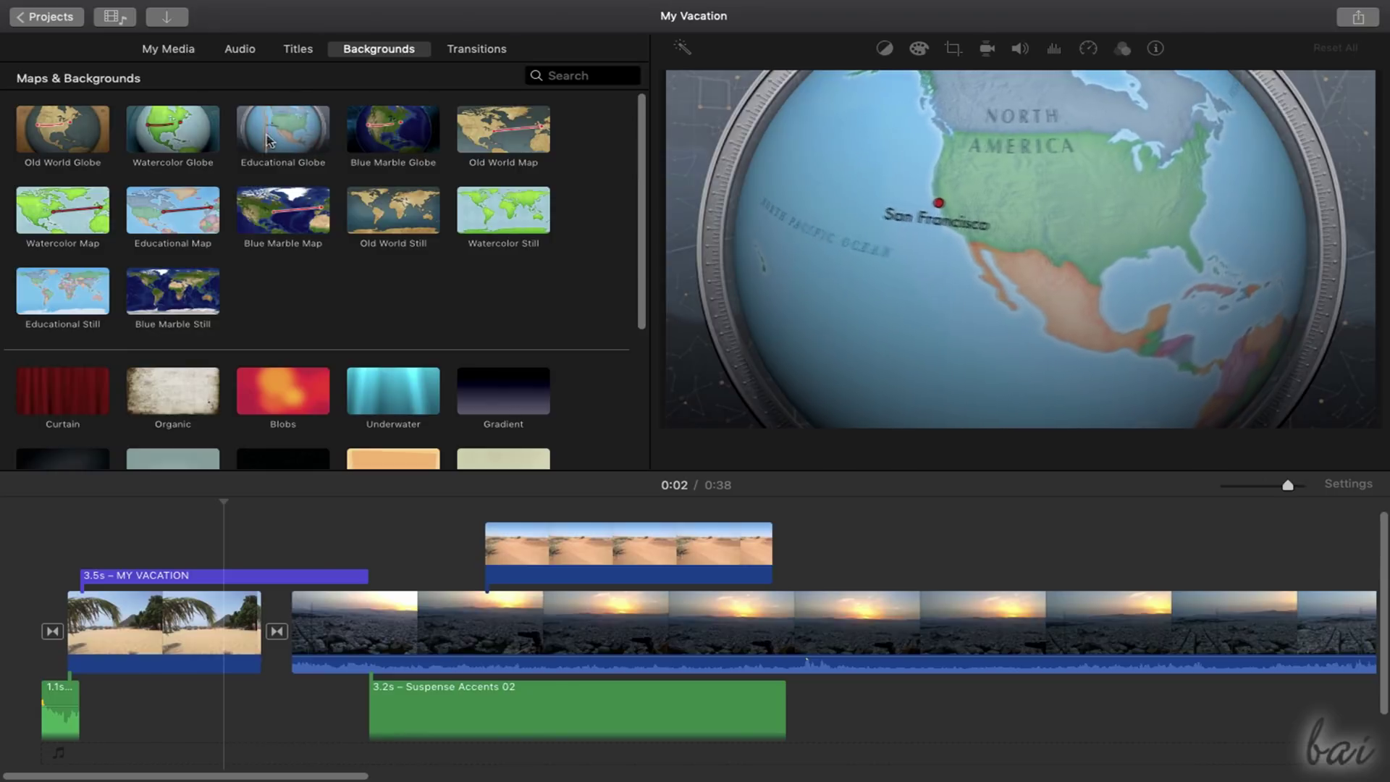
pyautogui.click(476, 49)
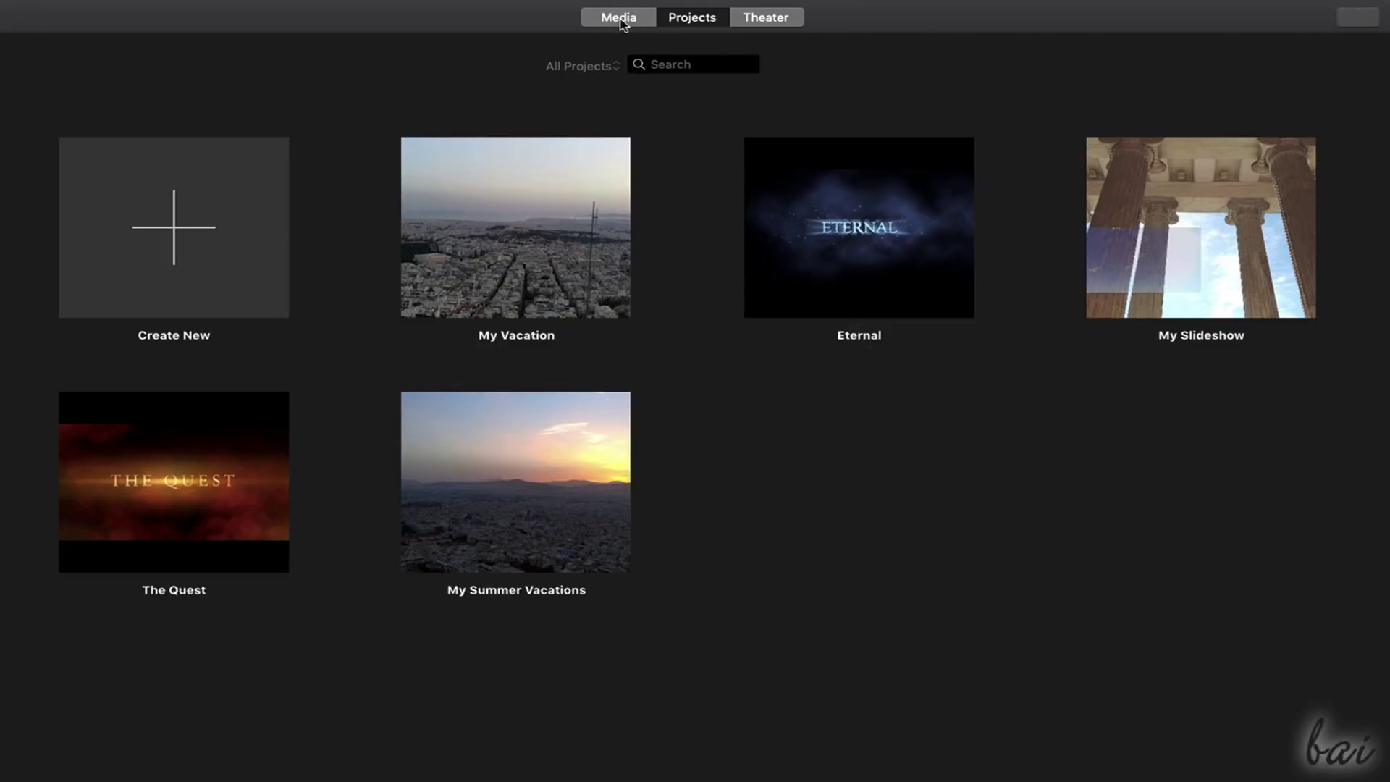
# Step: Switch to the Media library and view the My Photos, MyVacation and Greece events
pyautogui.click(619, 19)
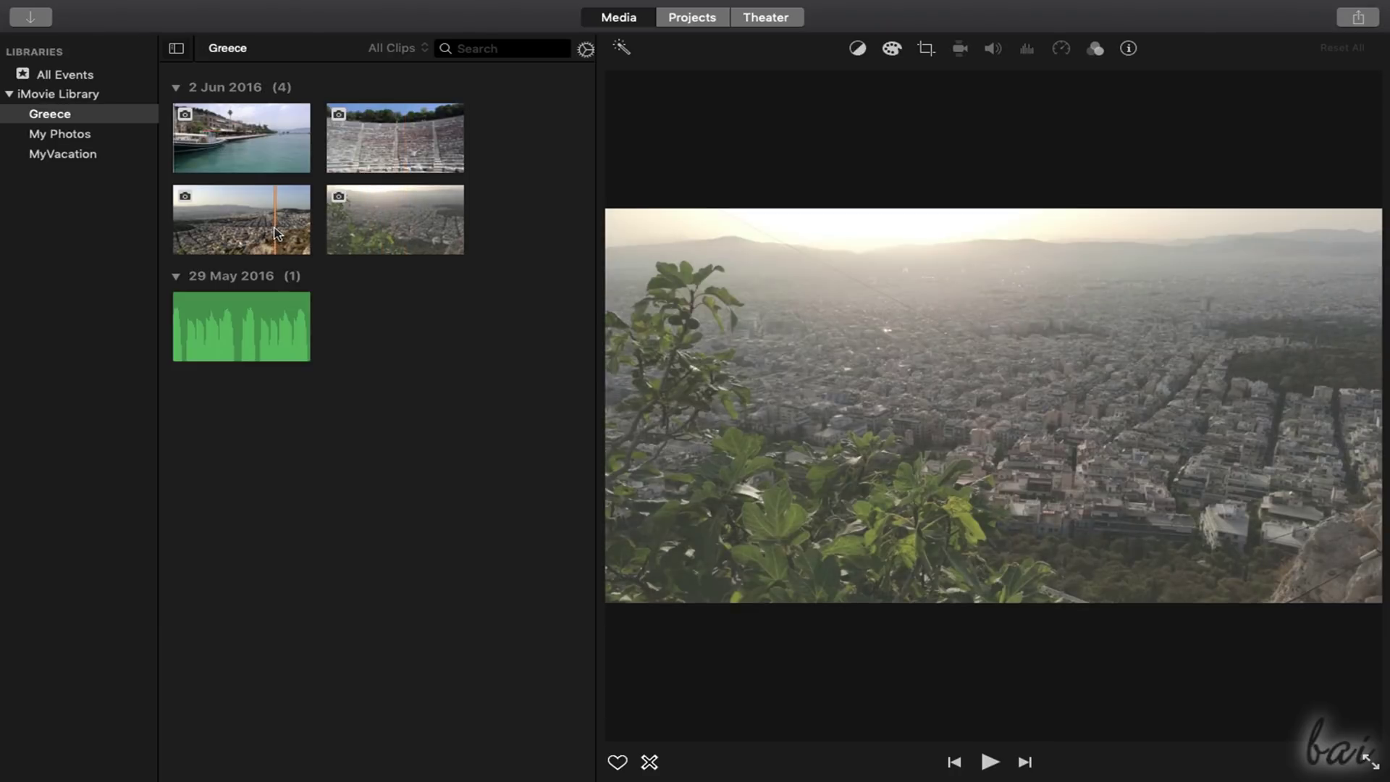
pyautogui.click(92, 137)
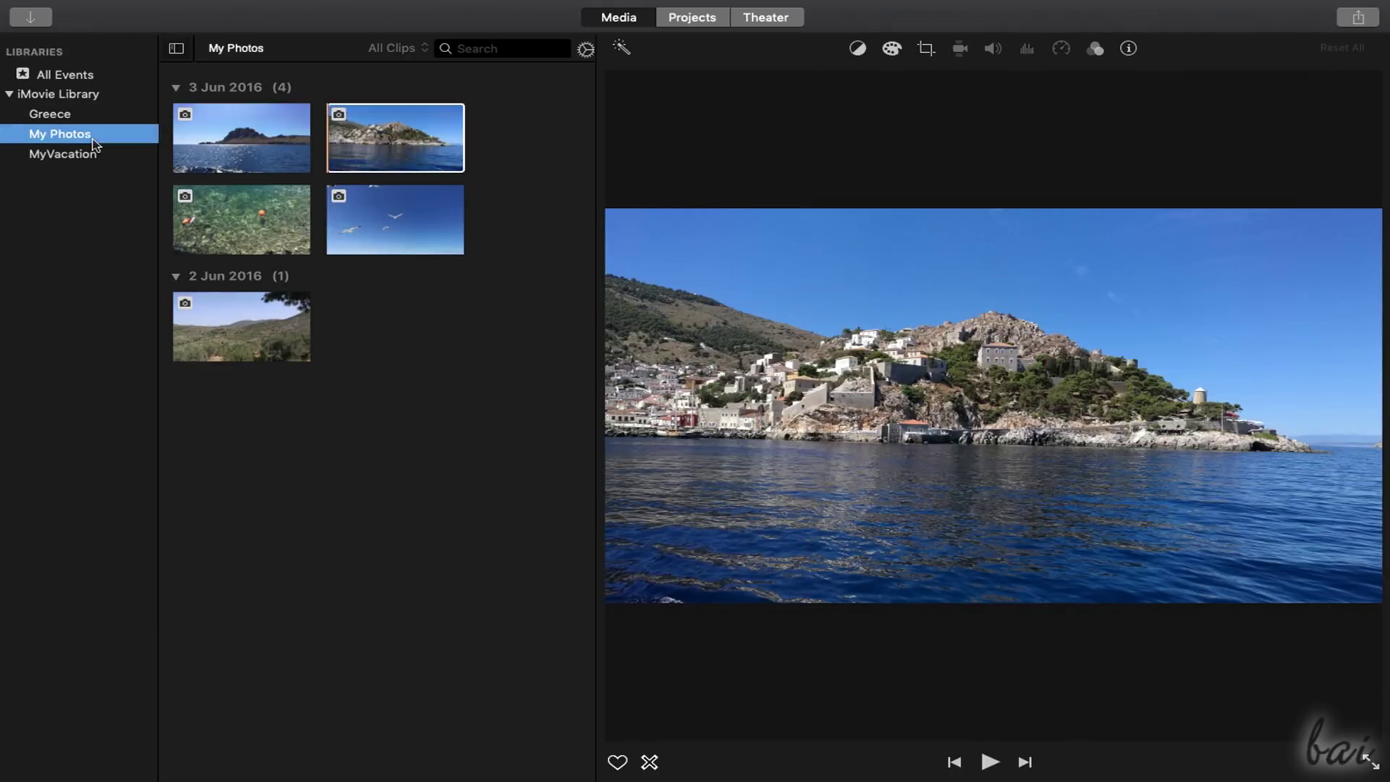
pyautogui.click(90, 158)
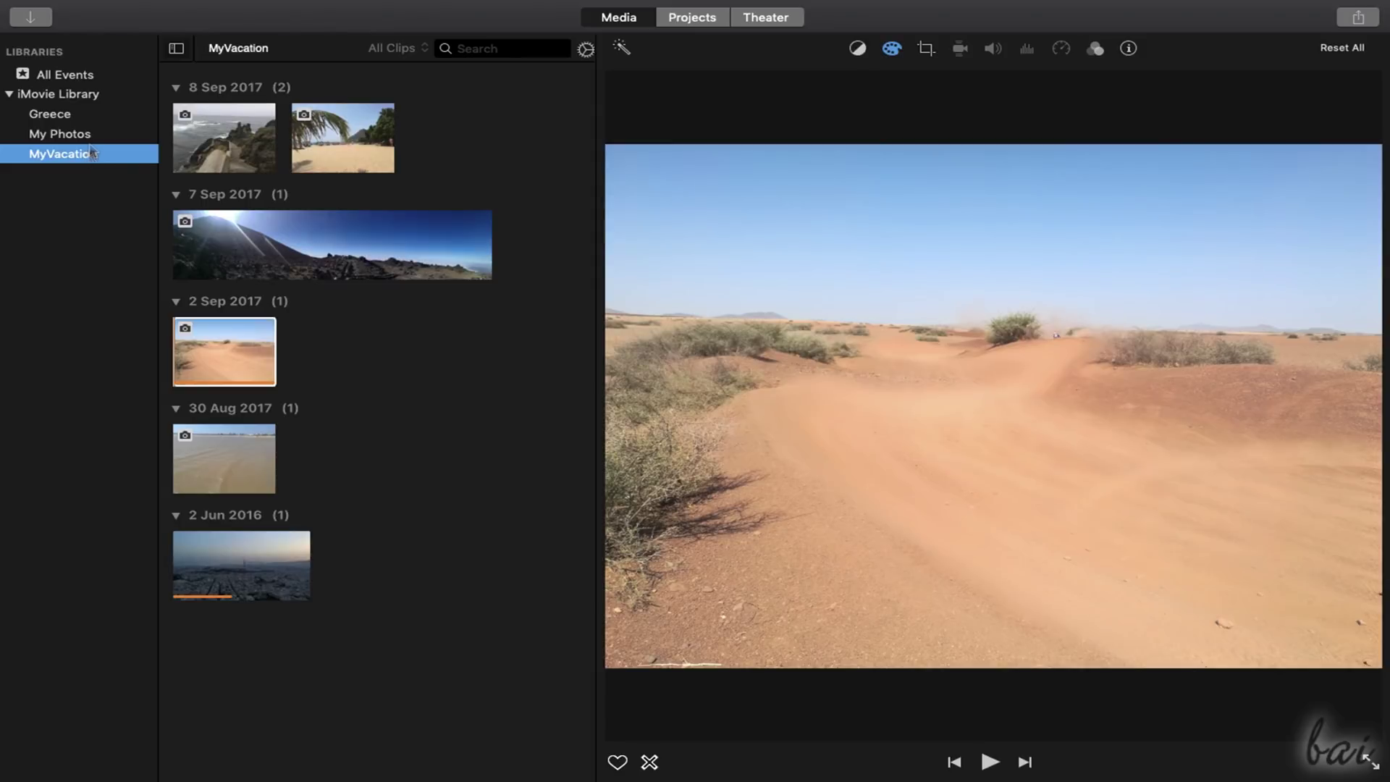
pyautogui.click(93, 116)
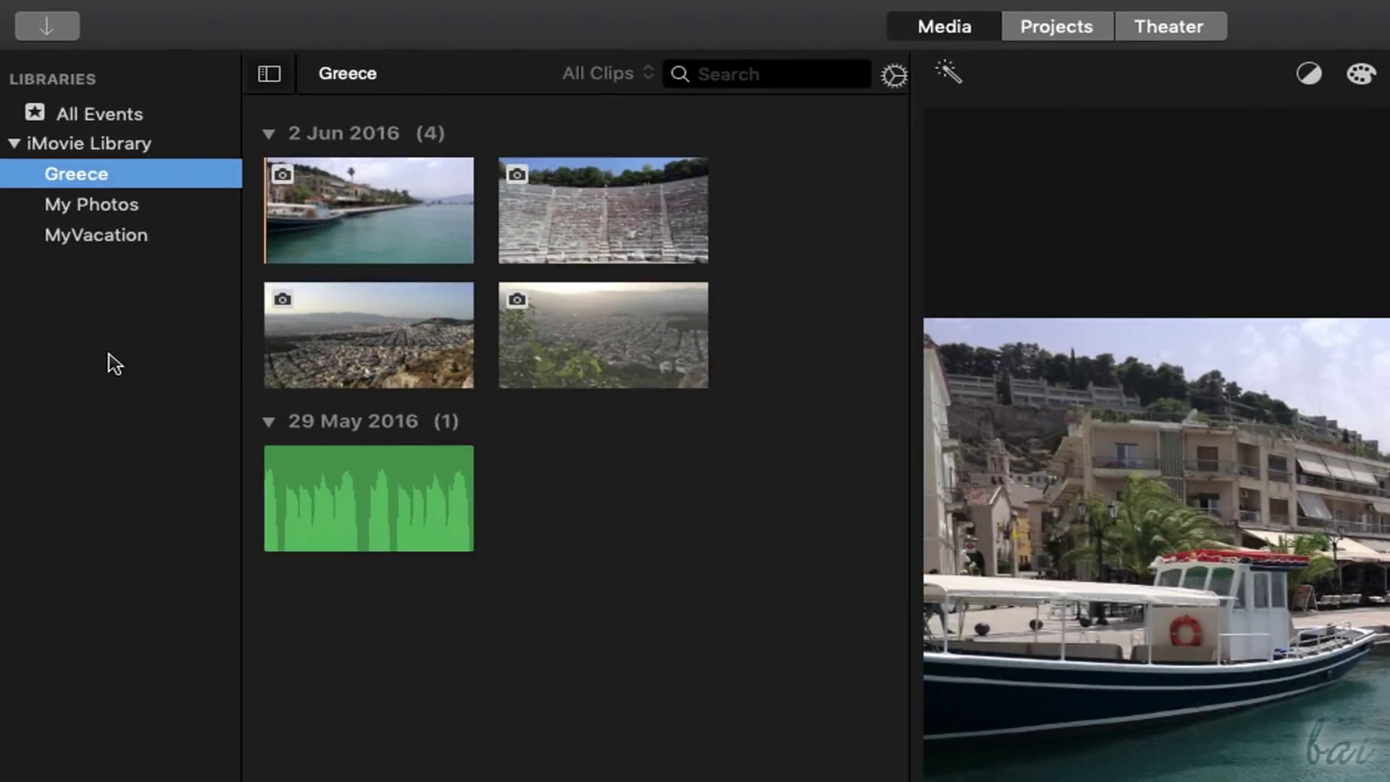
# Step: Create a new library event named MyEvent
pyautogui.rightClick(109, 355)
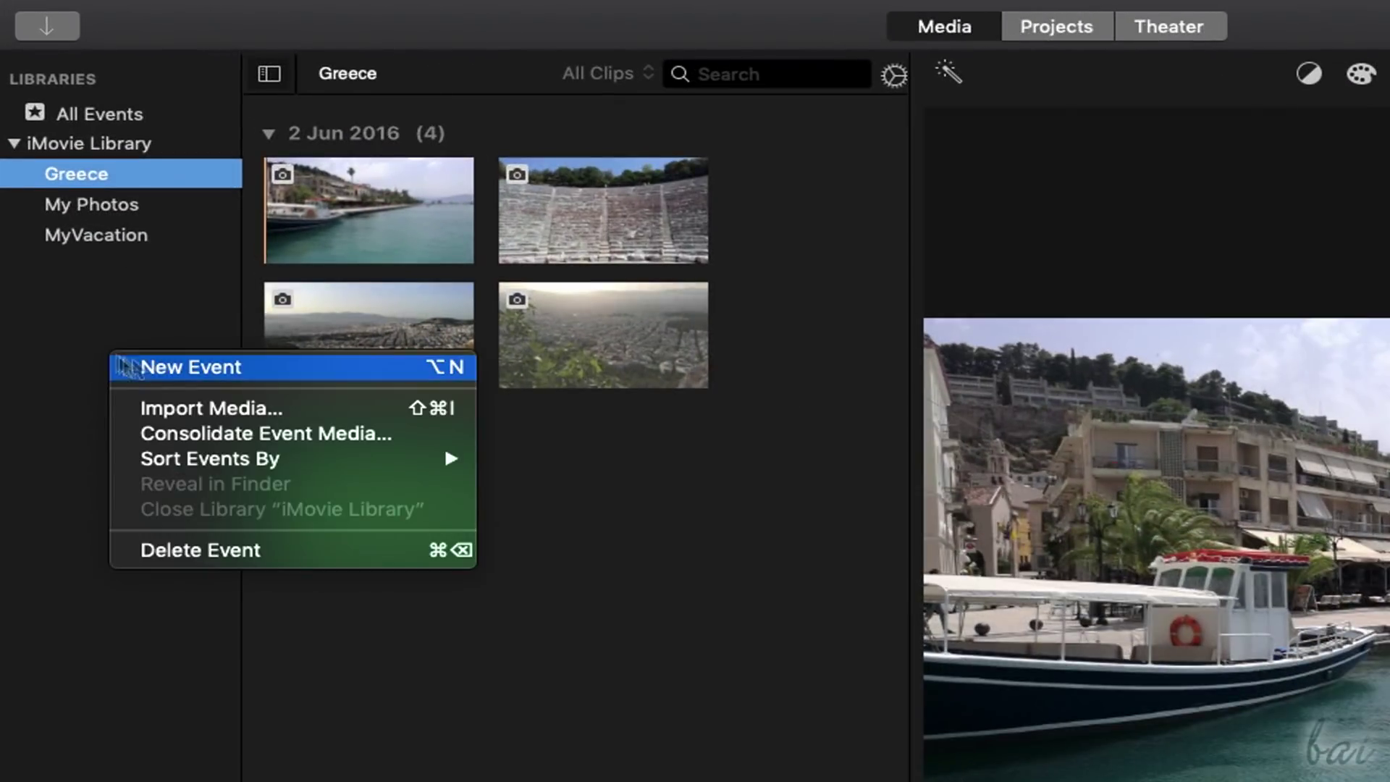
pyautogui.click(166, 371)
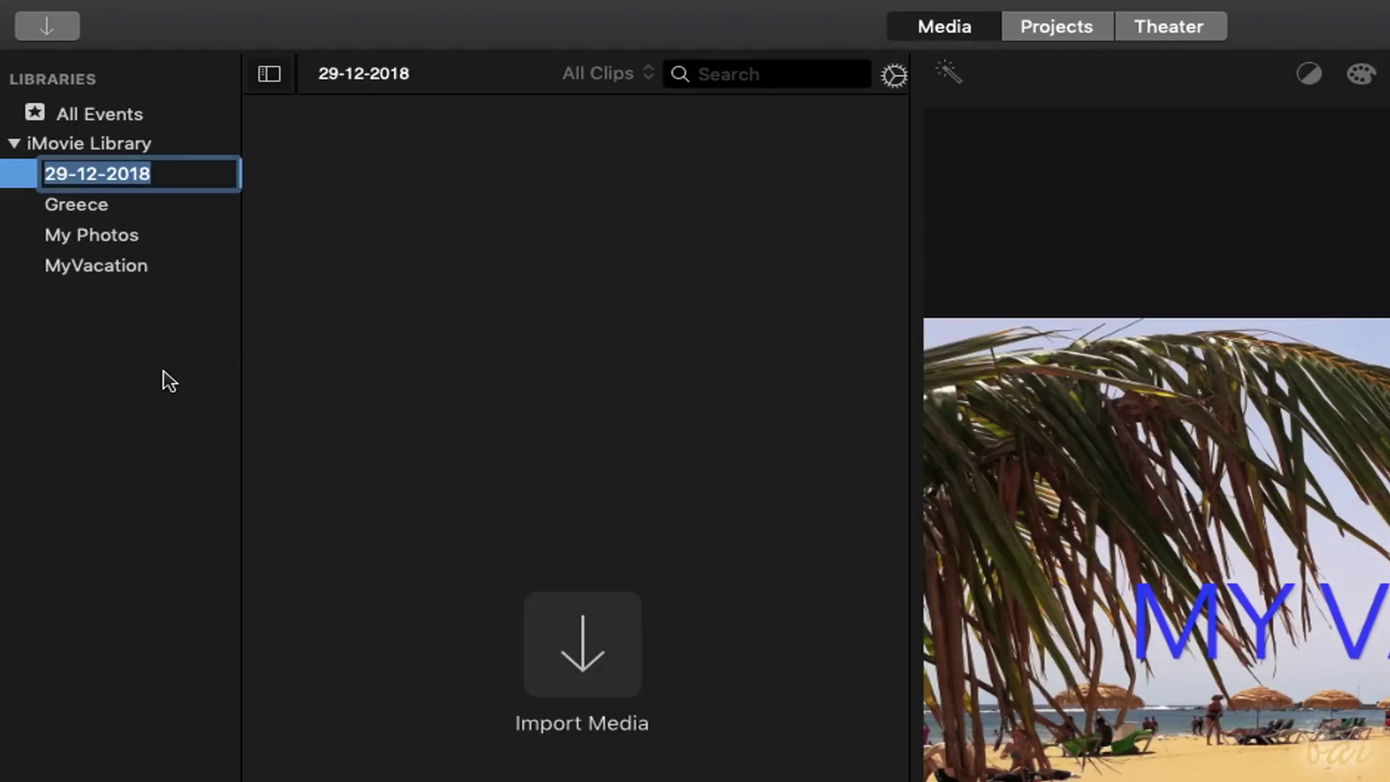
pyautogui.write('MyEvent')
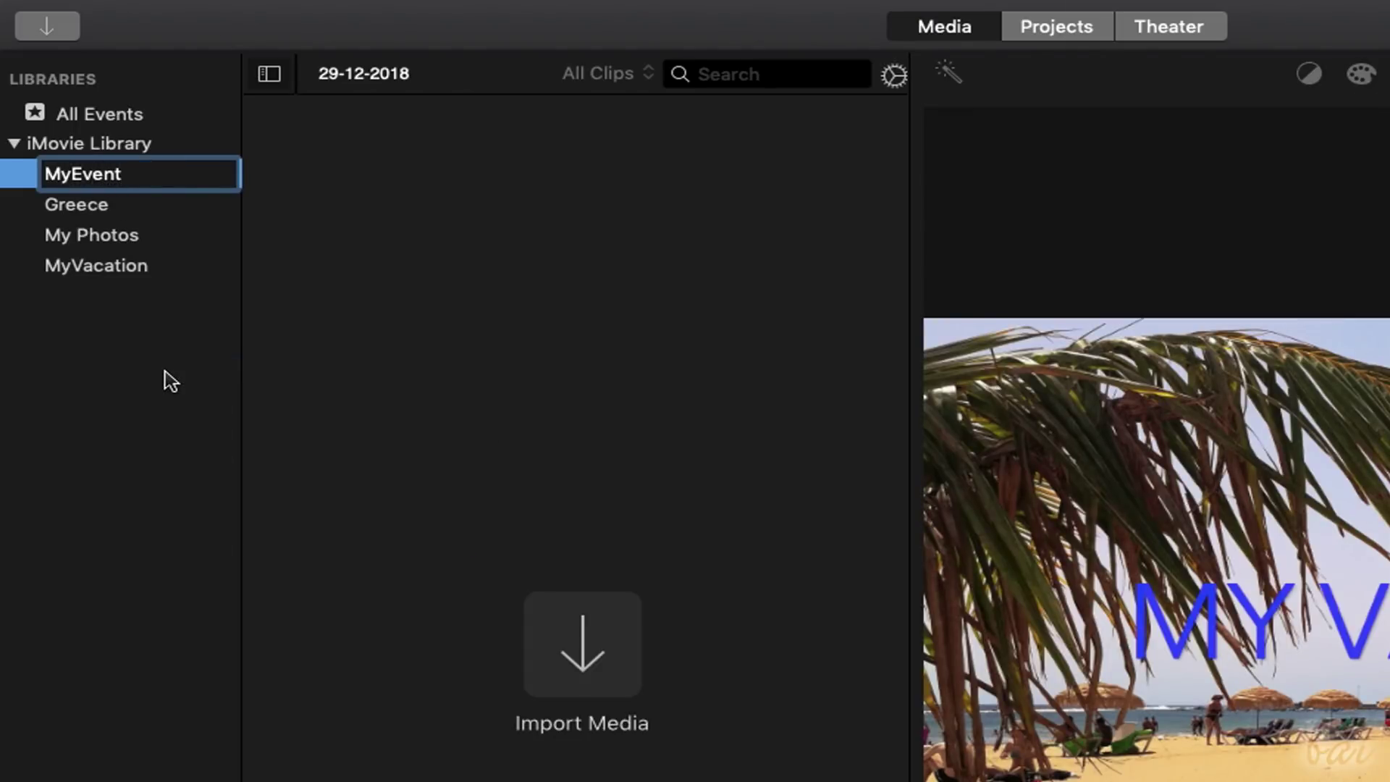
pyautogui.press('Return')
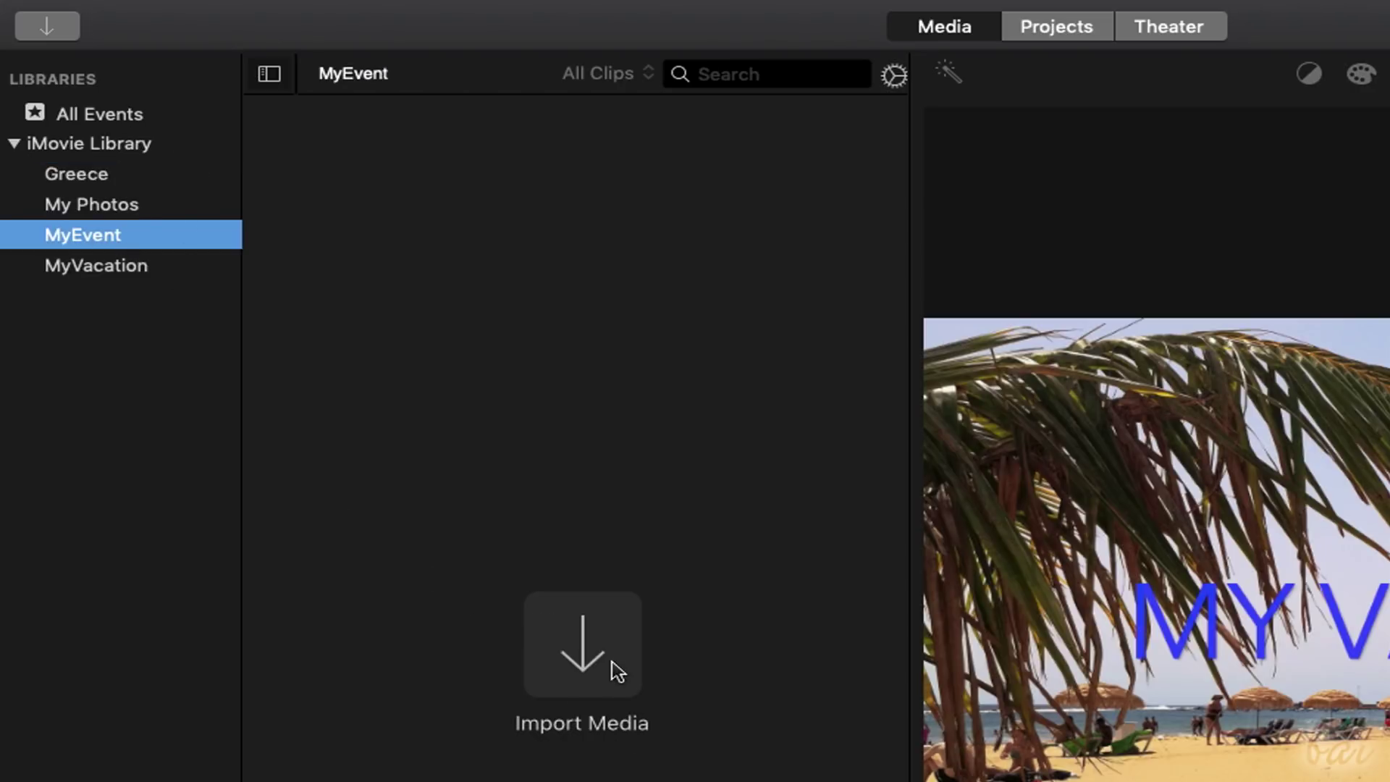
# Step: Import a canal photo into MyEvent and drag the selected album files from Finder into it
pyautogui.click(588, 659)
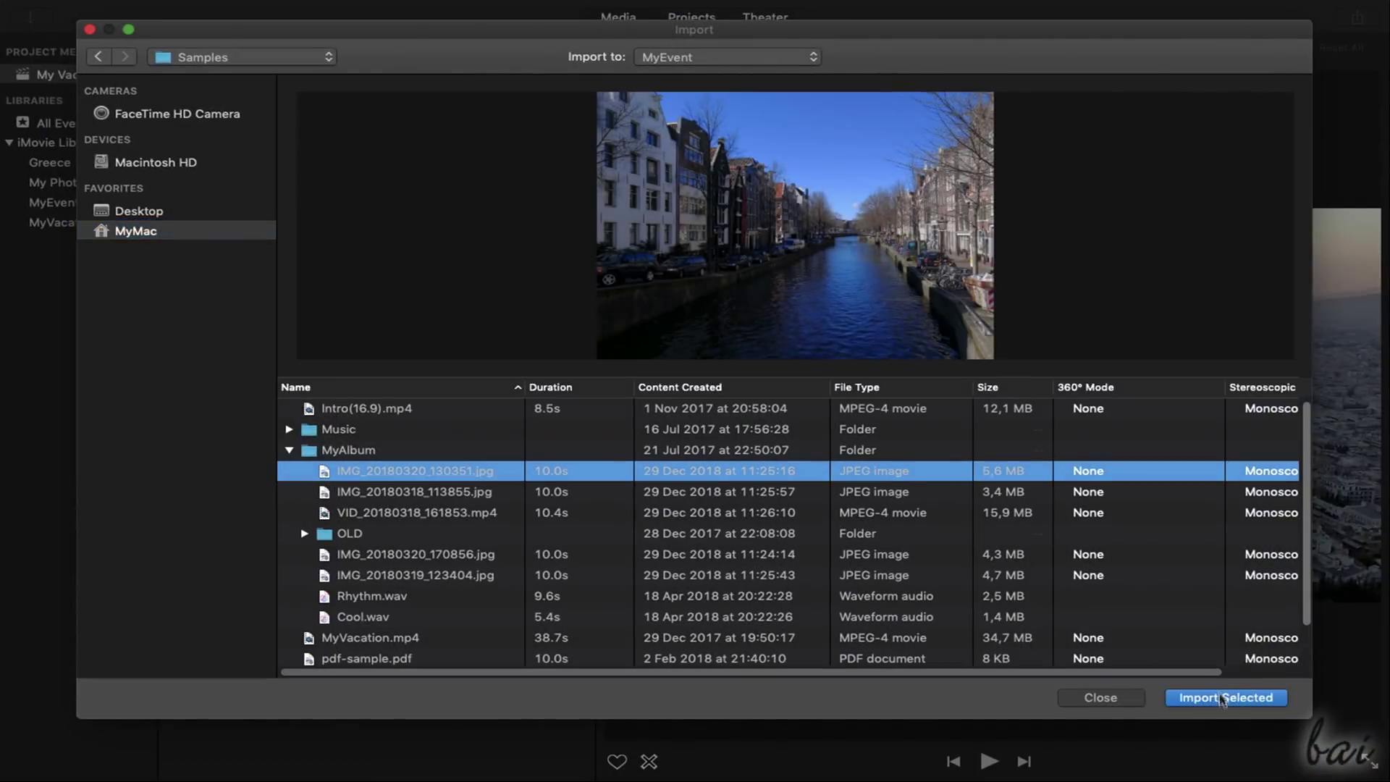
pyautogui.click(1222, 698)
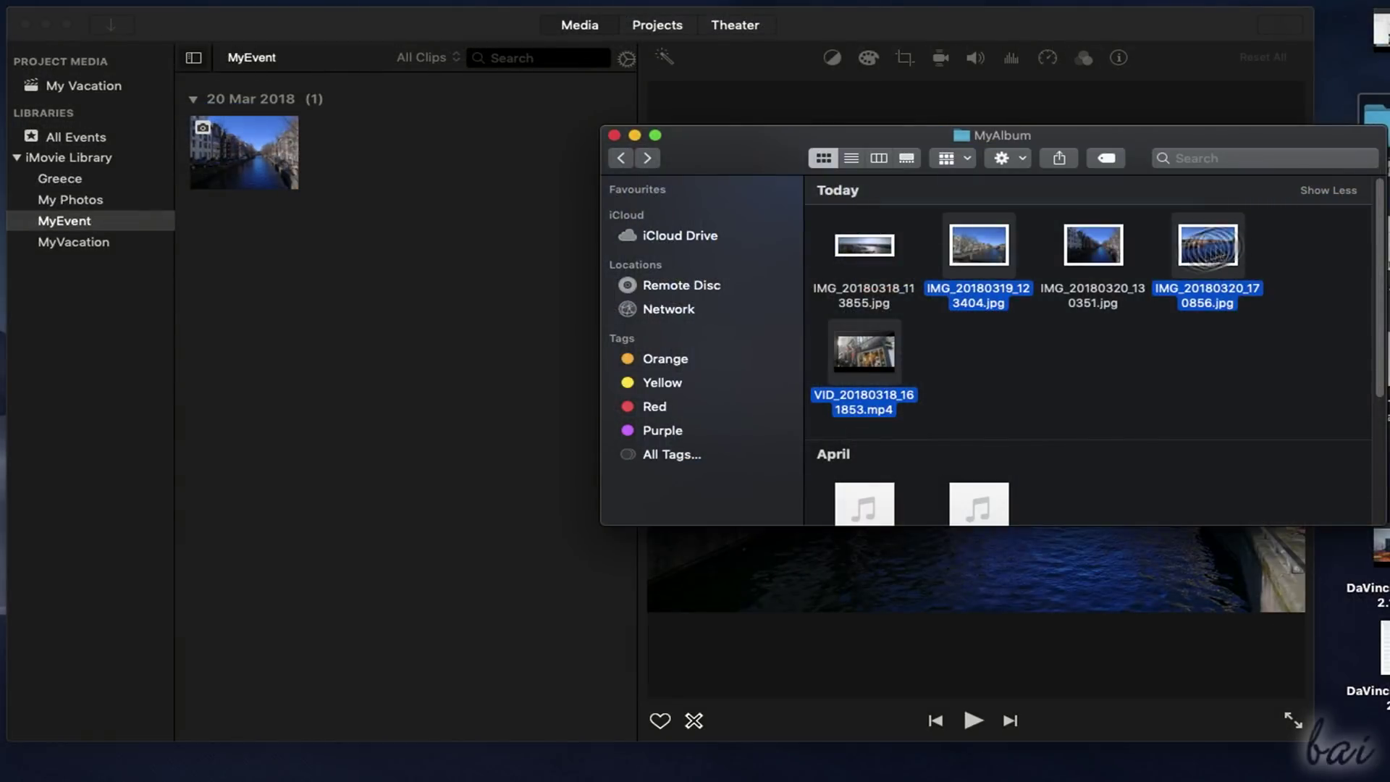
pyautogui.moveTo(1208, 244); pyautogui.dragTo(411, 286)
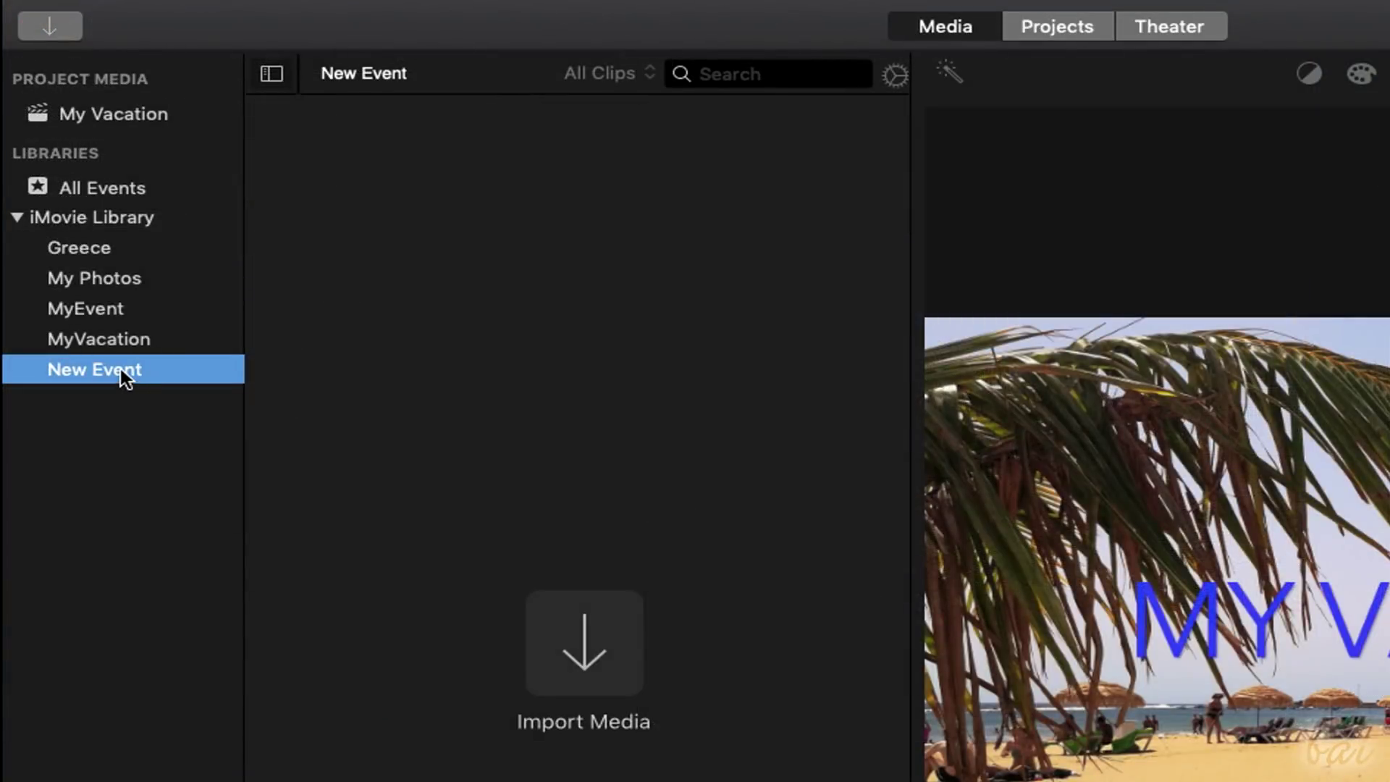
# Step: Delete the empty New Event, then preview the 10.4s street video in MyEvent
pyautogui.rightClick(123, 373)
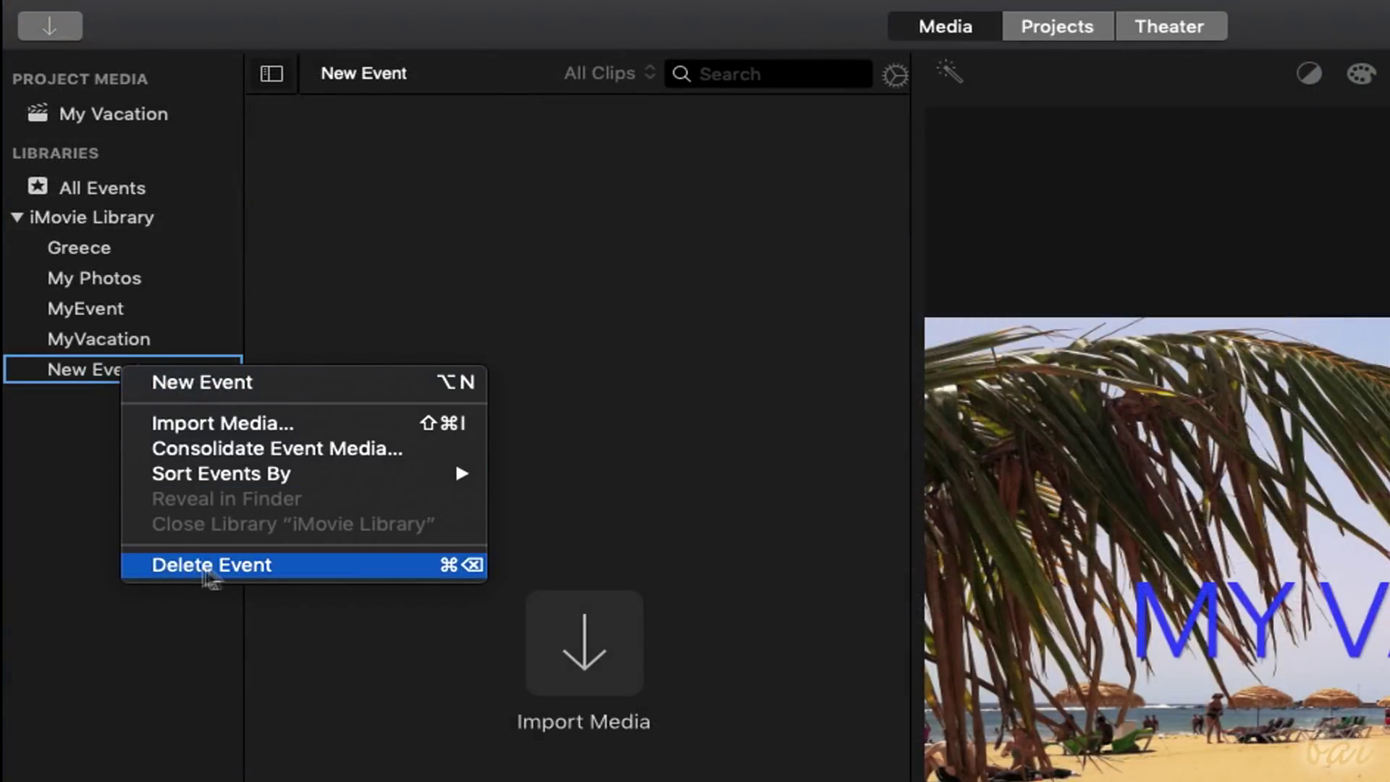
pyautogui.click(210, 568)
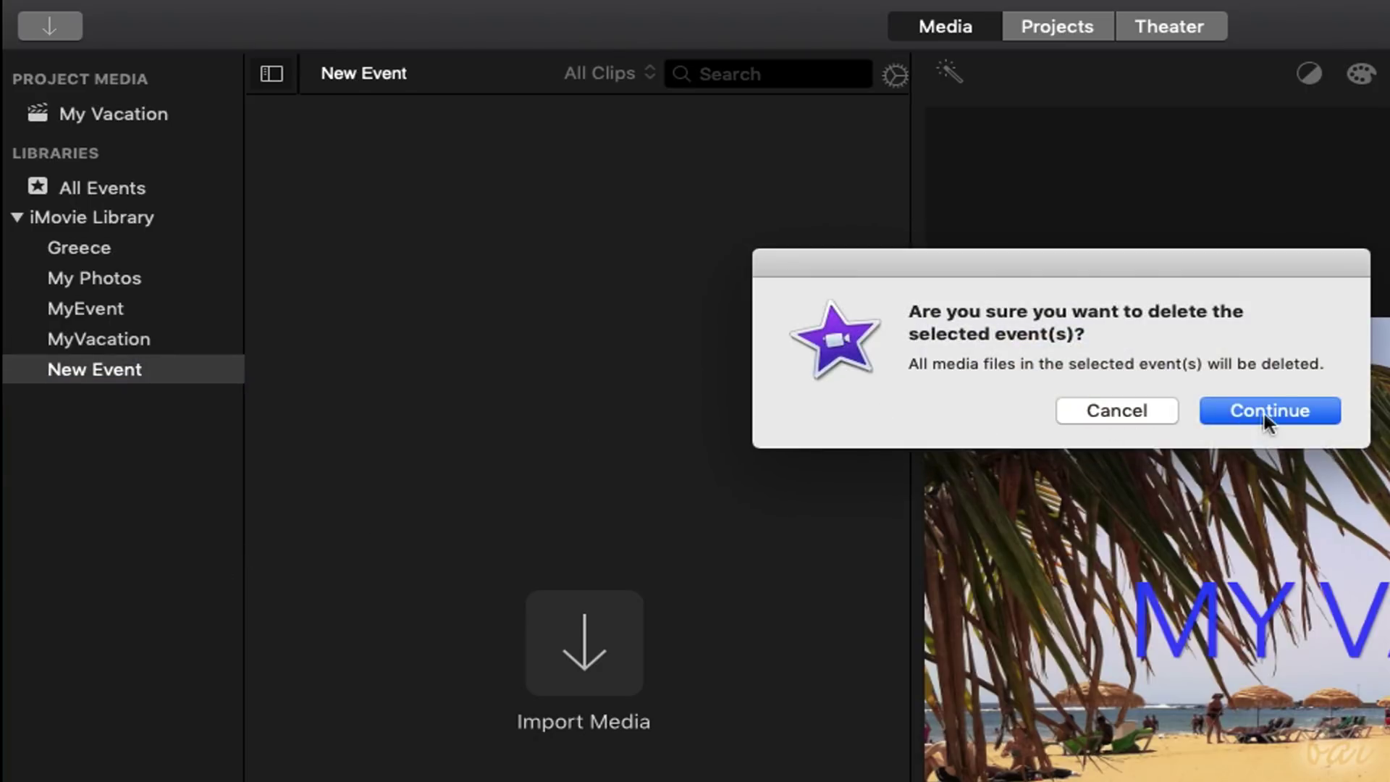
pyautogui.click(1263, 410)
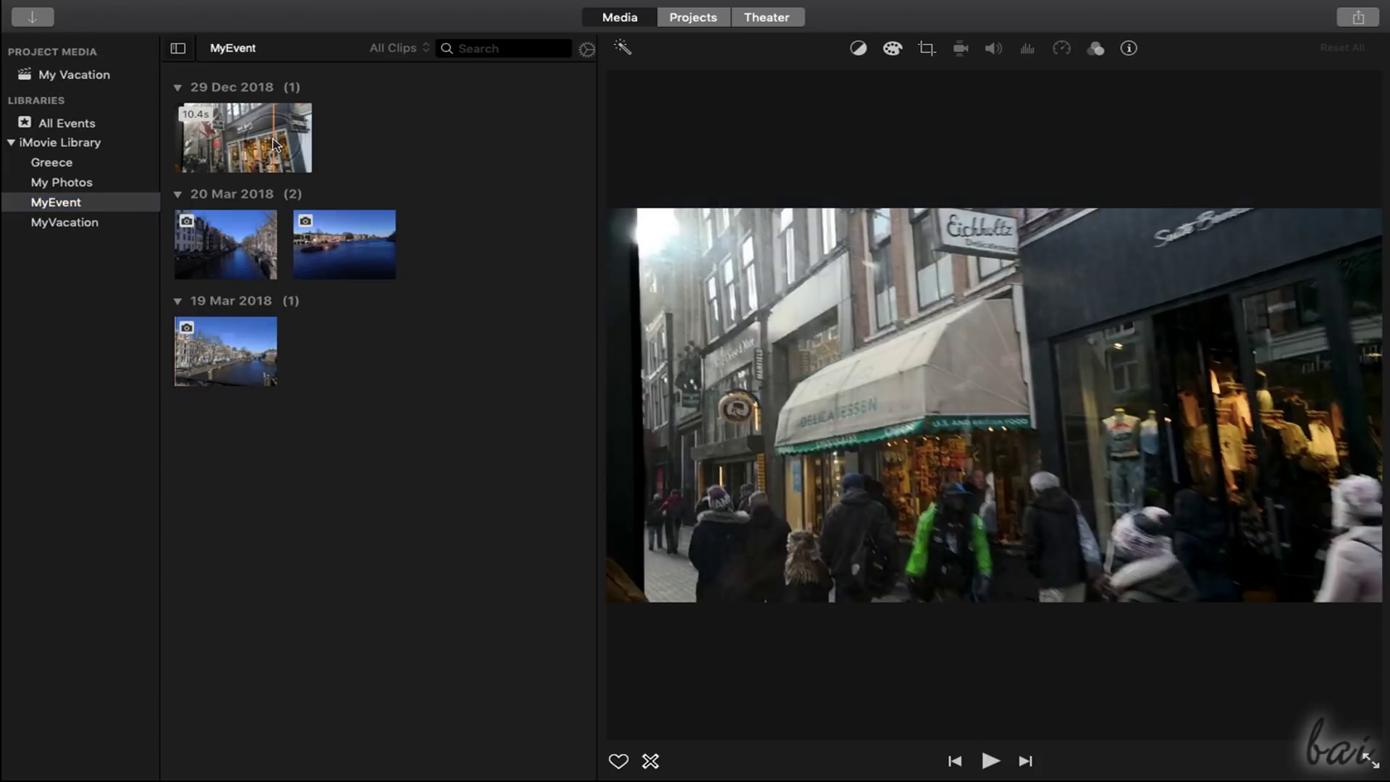
pyautogui.click(179, 136)
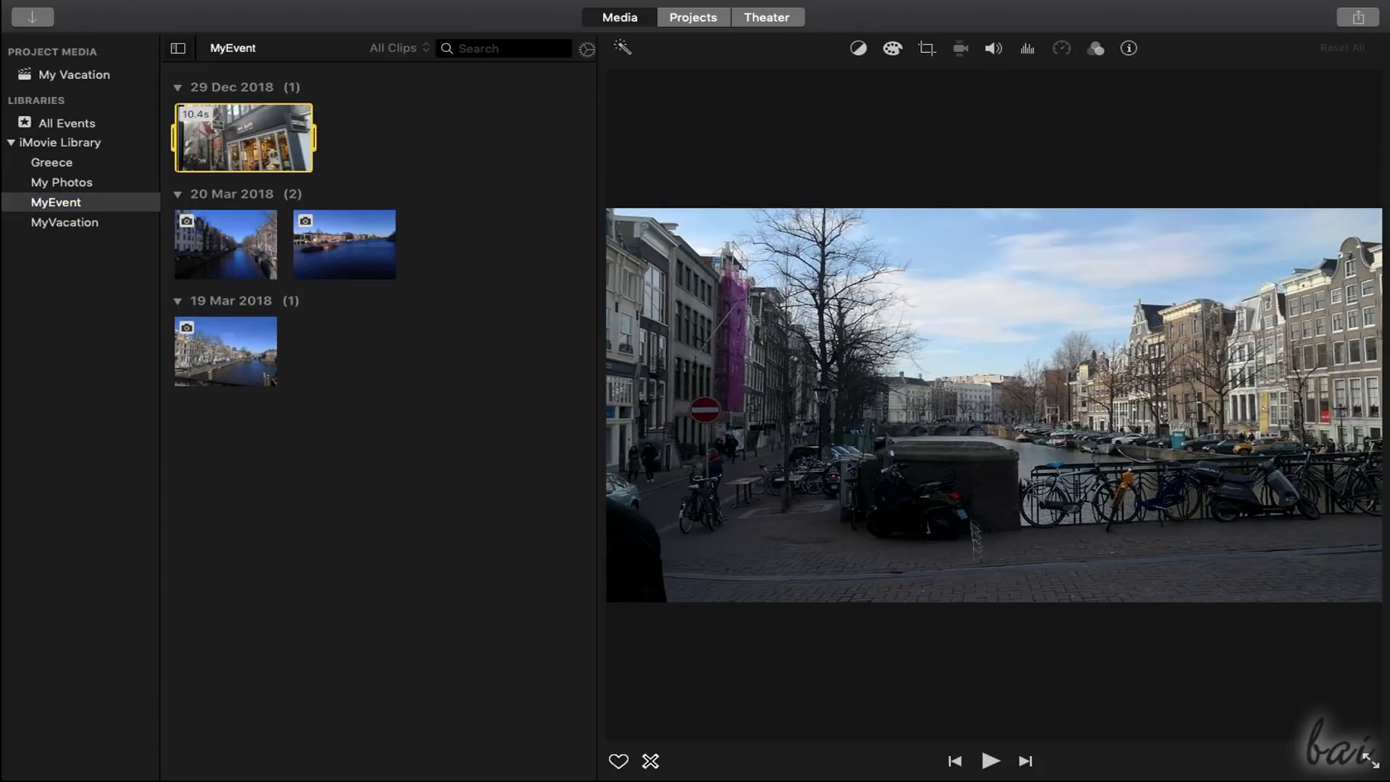
pyautogui.click(991, 761)
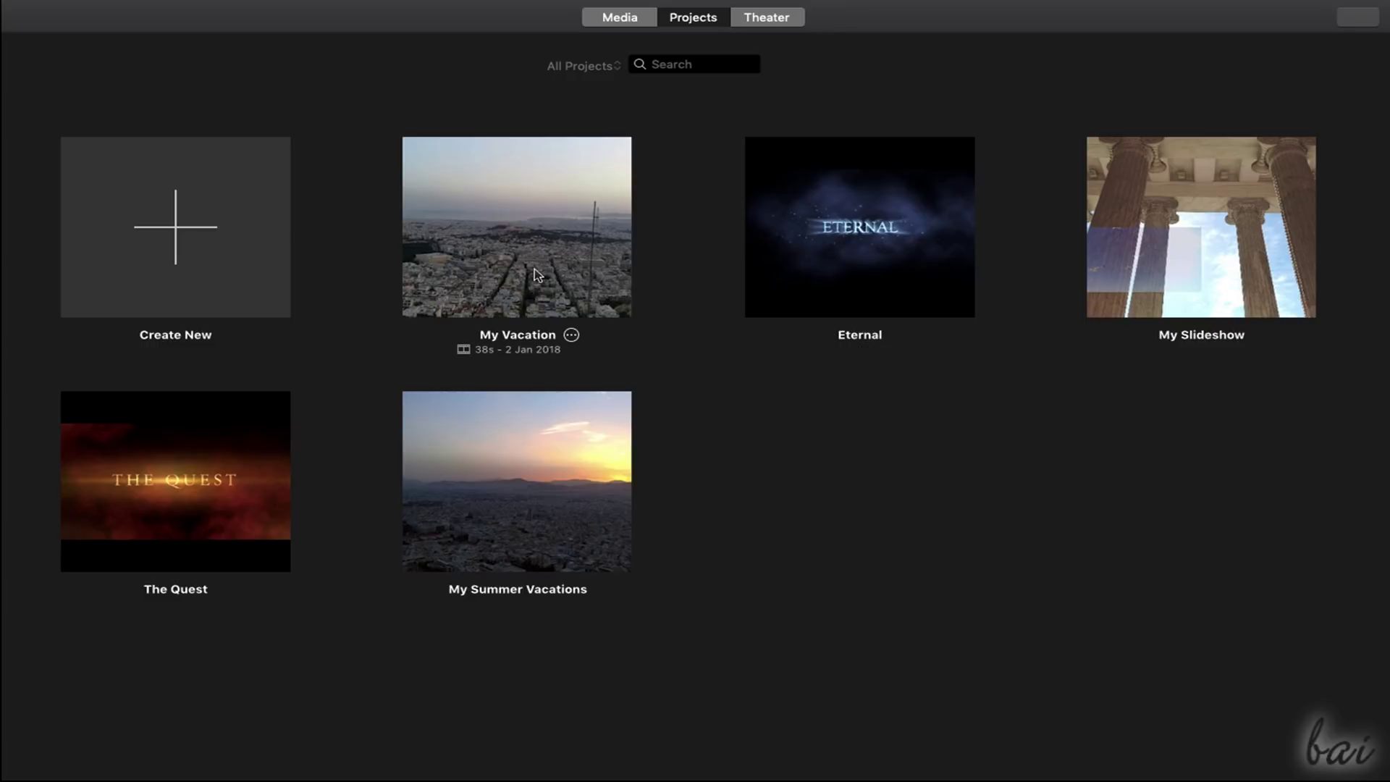
# Step: Add IMG_20180318_113855.jpg from Finder to the My Vacation project's Theater
pyautogui.doubleClick(523, 244)
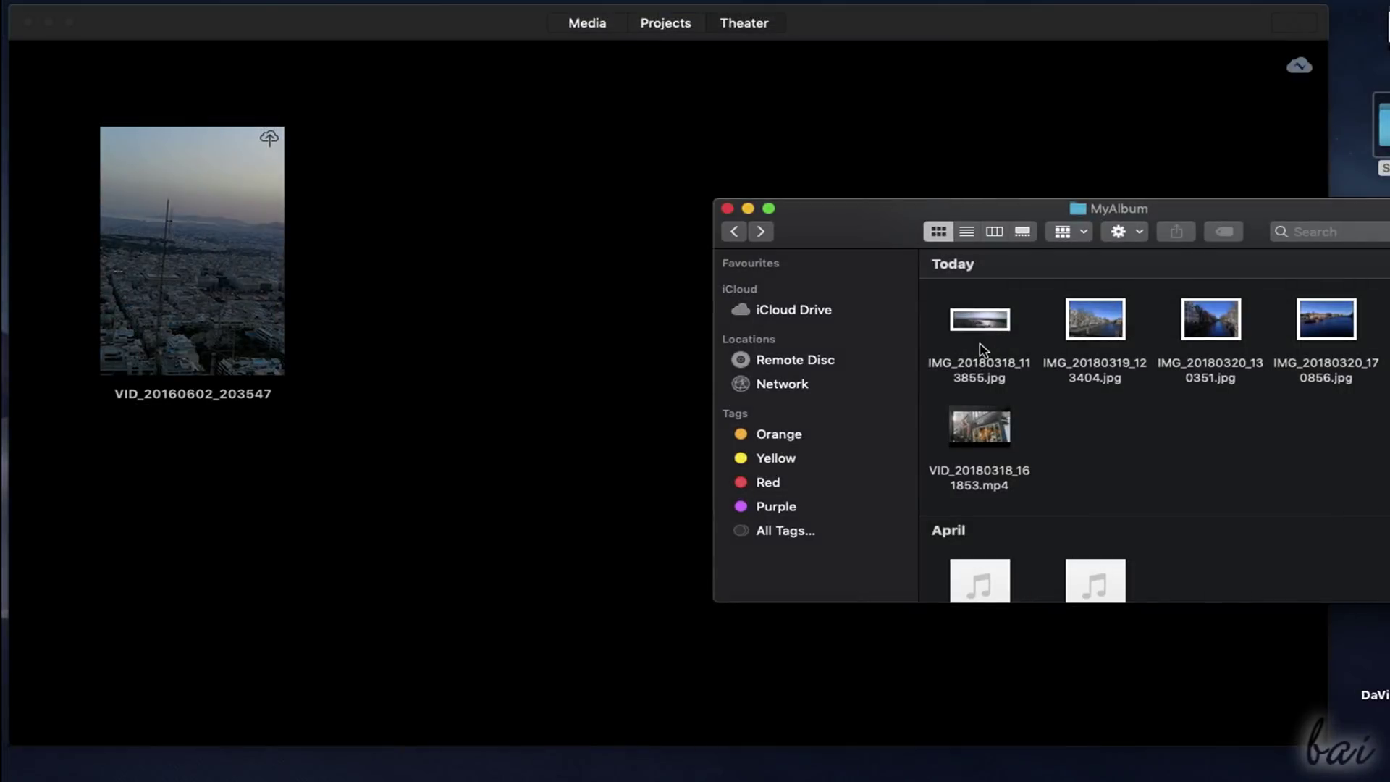
pyautogui.click(986, 323)
pyautogui.moveTo(991, 329); pyautogui.dragTo(537, 221)
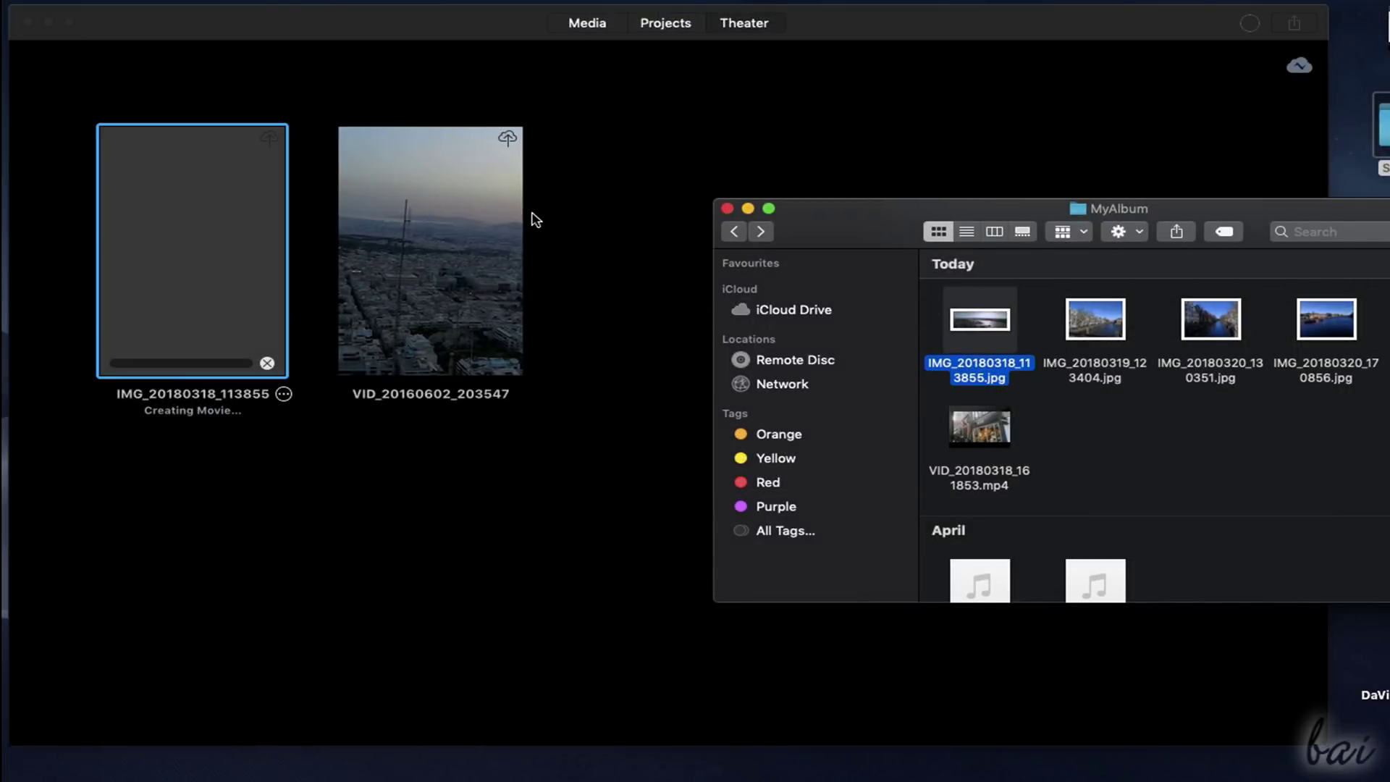
pyautogui.click(896, 19)
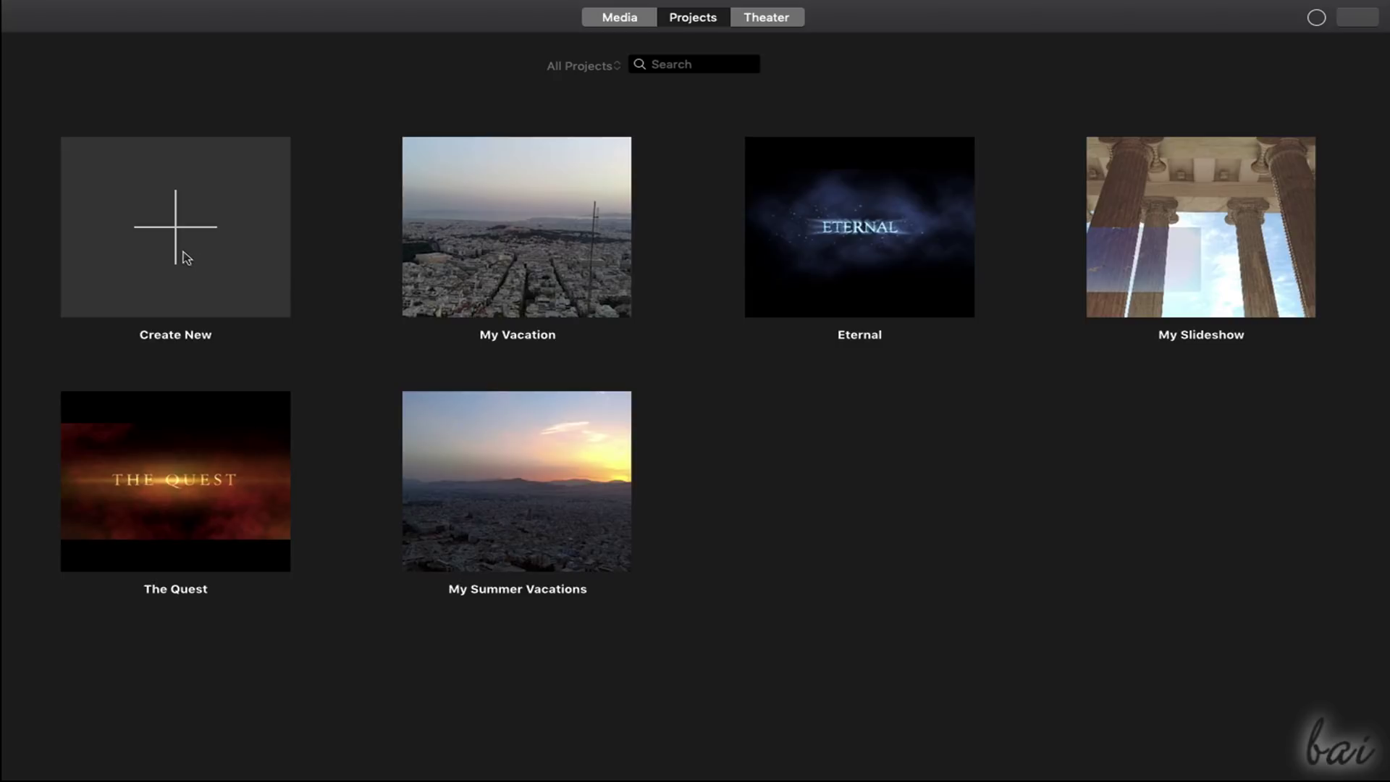
# Step: Look over a trailer's storyboard and credits, then start a new Movie project instead
pyautogui.click(187, 258)
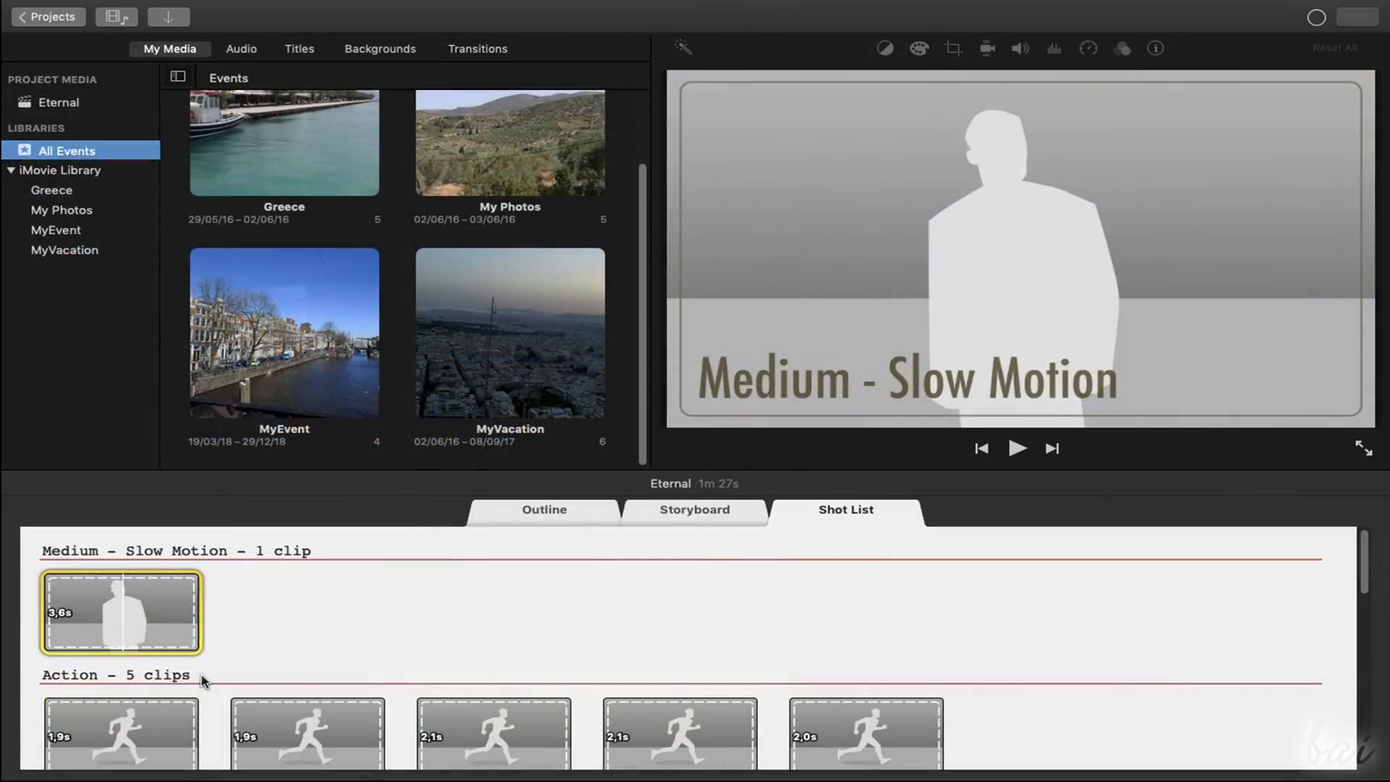
pyautogui.click(684, 506)
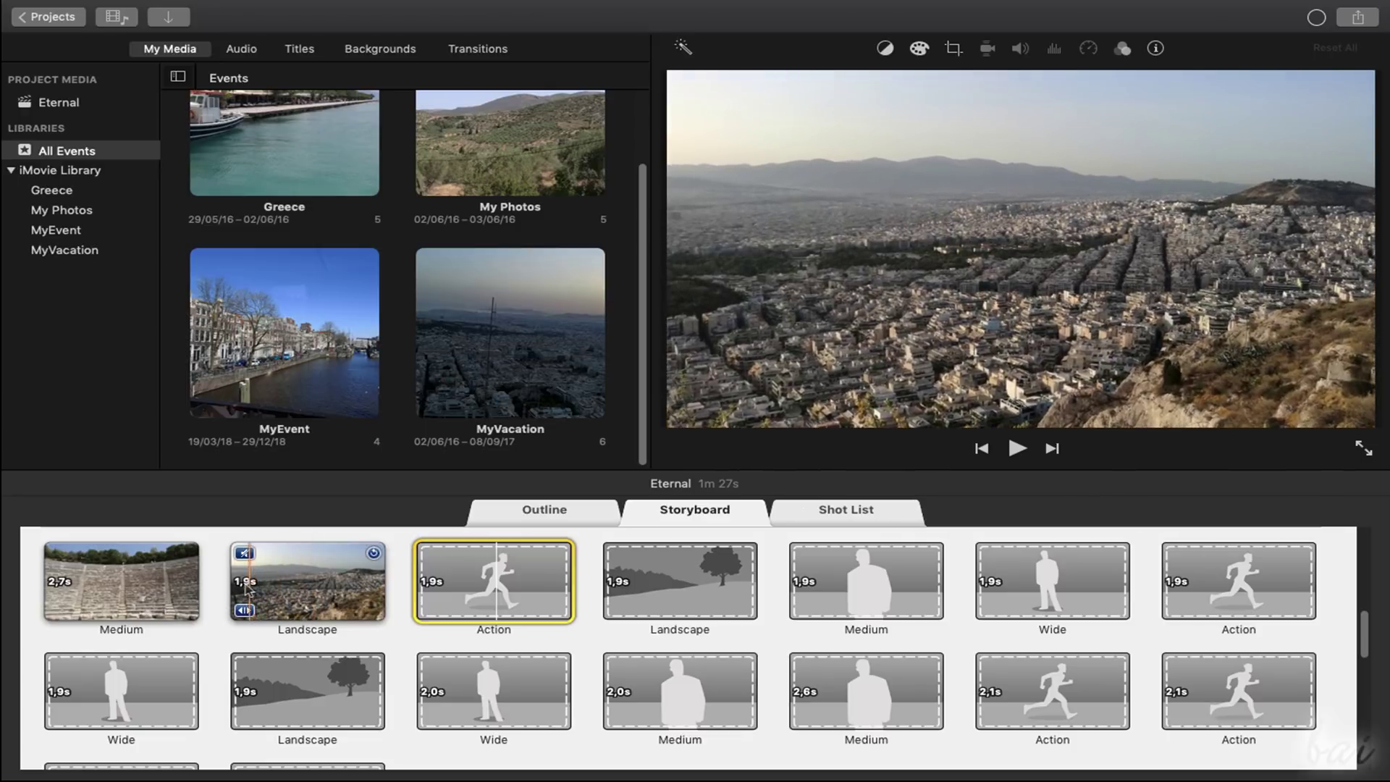
pyautogui.scroll(10, 304, 630)
pyautogui.scroll(3, 350, 660)
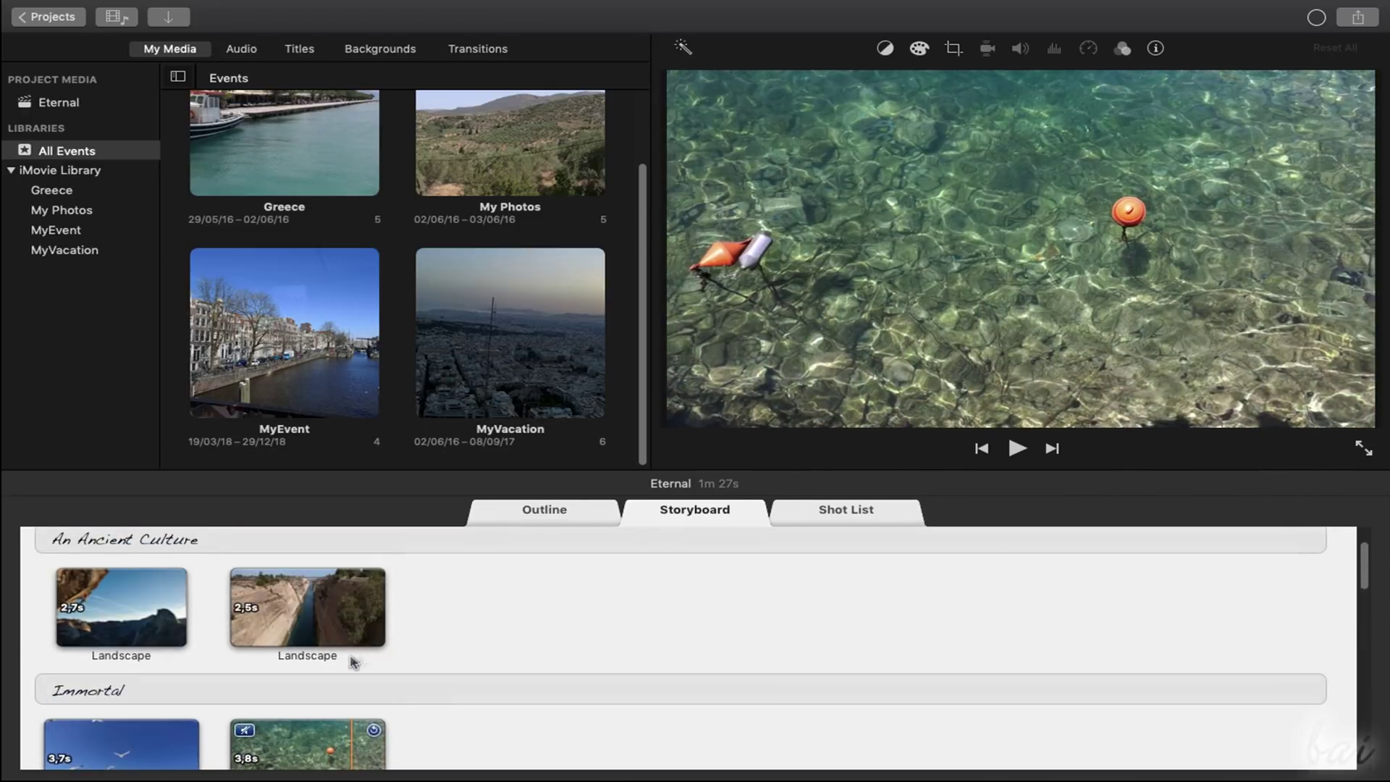
pyautogui.click(551, 512)
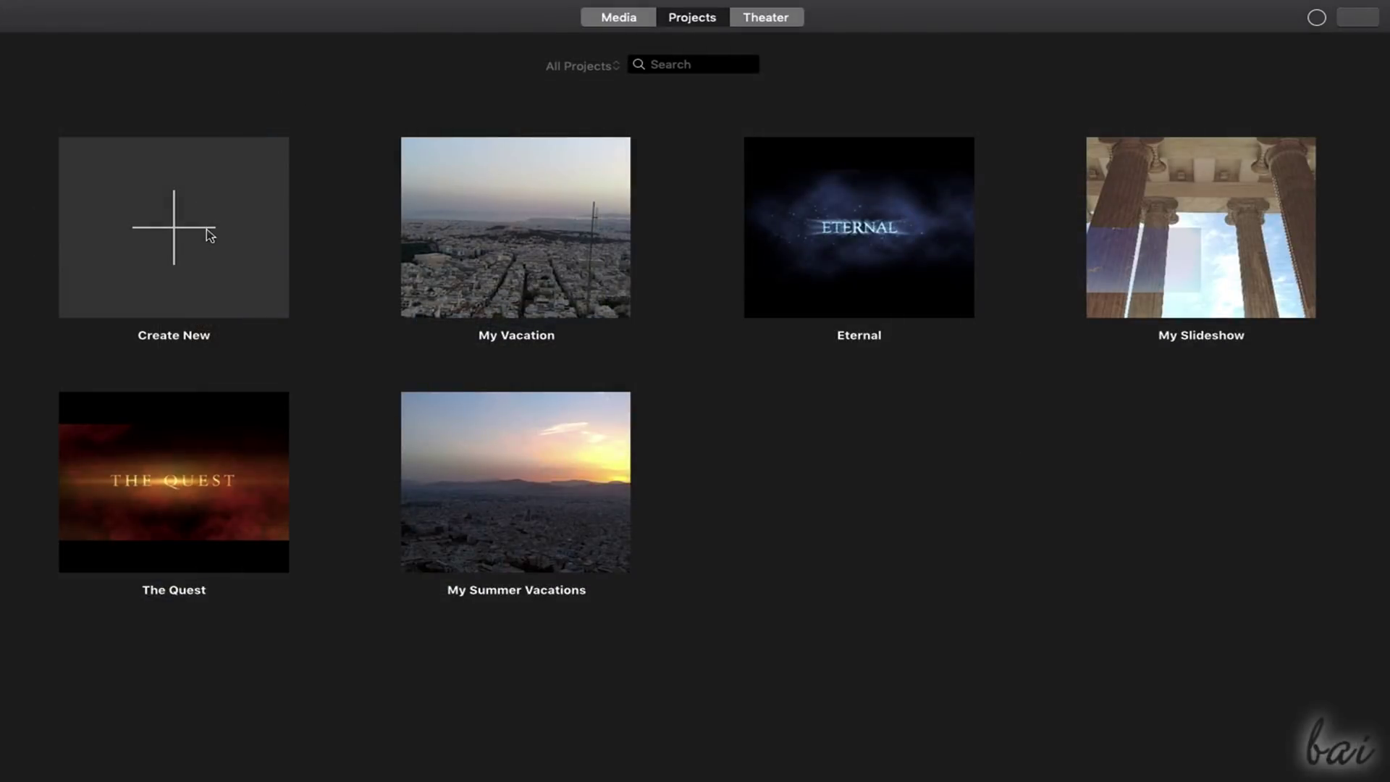
pyautogui.click(204, 243)
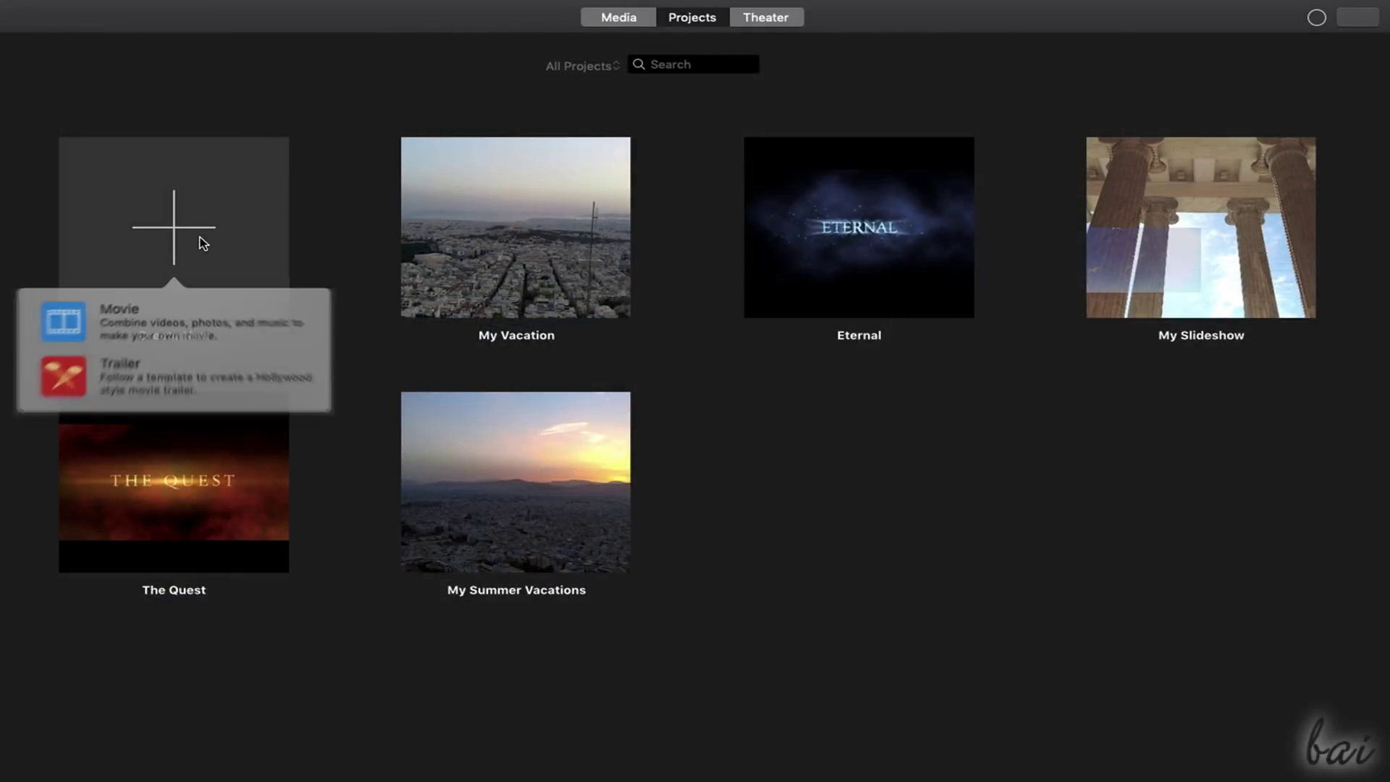
pyautogui.click(92, 333)
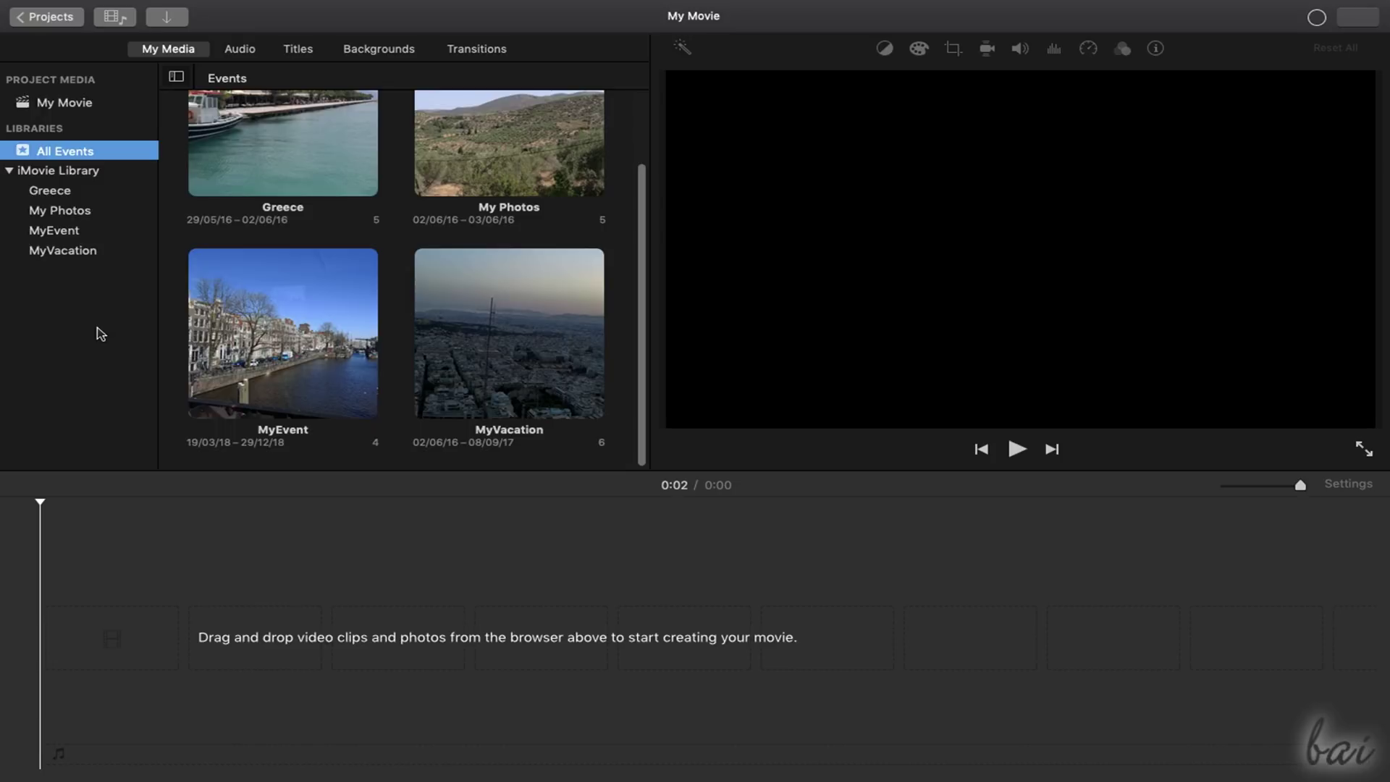
# Step: Add the boat photo from MyEvent to the My Movie timeline
pyautogui.click(53, 231)
pyautogui.moveTo(343, 272); pyautogui.dragTo(62, 647)
pyautogui.click(65, 151)
pyautogui.click(644, 219)
pyautogui.moveTo(646, 221); pyautogui.dragTo(641, 124)
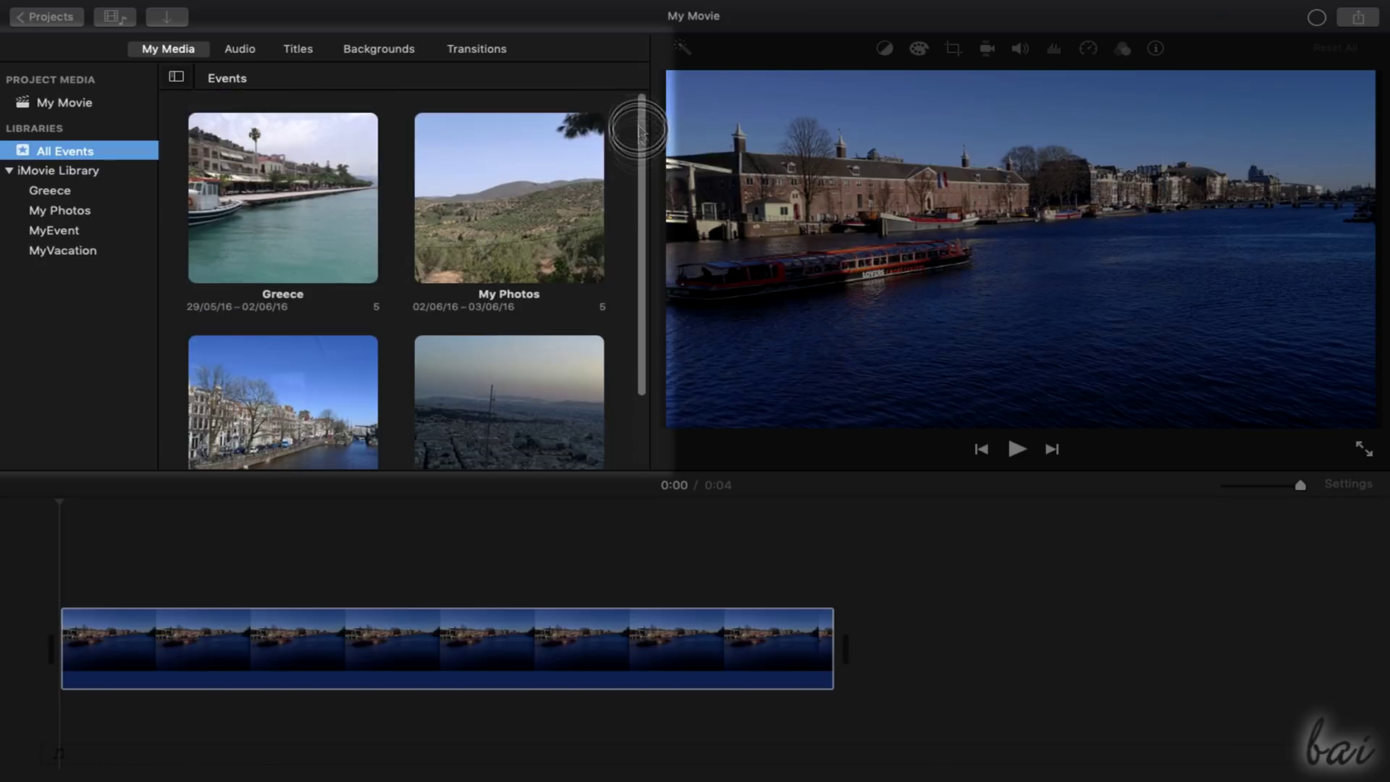
# Step: Connect the canal photo above the boat clip as a cutaway and shift it earlier
pyautogui.click(249, 56)
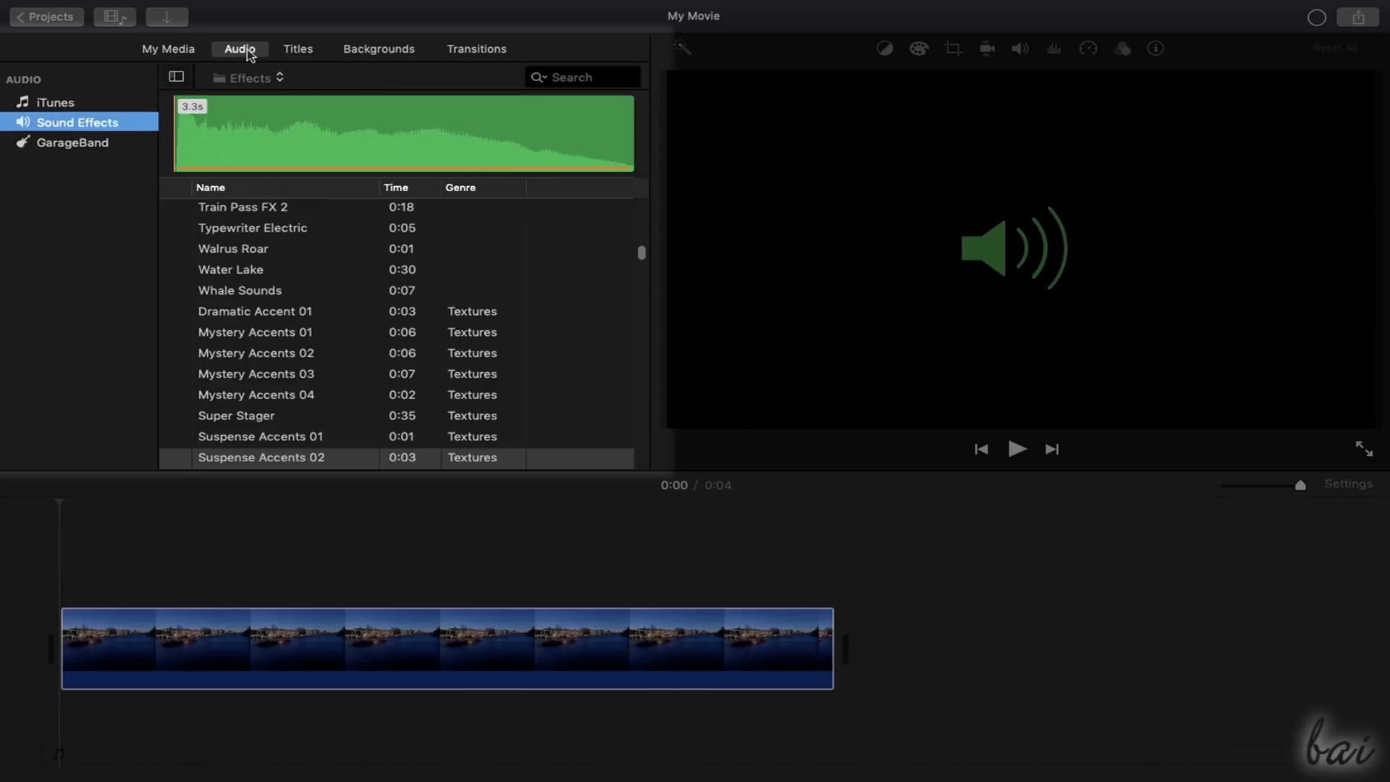
pyautogui.click(299, 50)
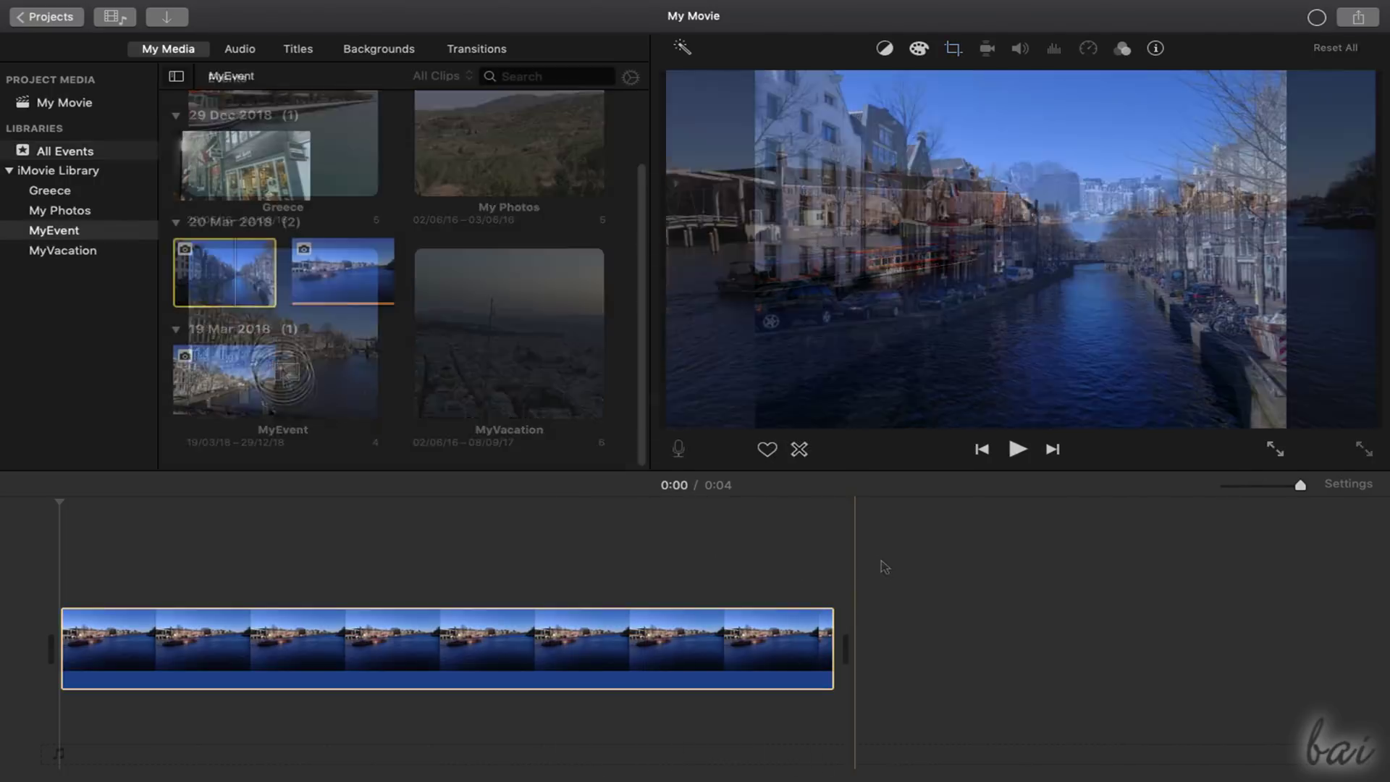
pyautogui.moveTo(224, 272); pyautogui.dragTo(302, 577)
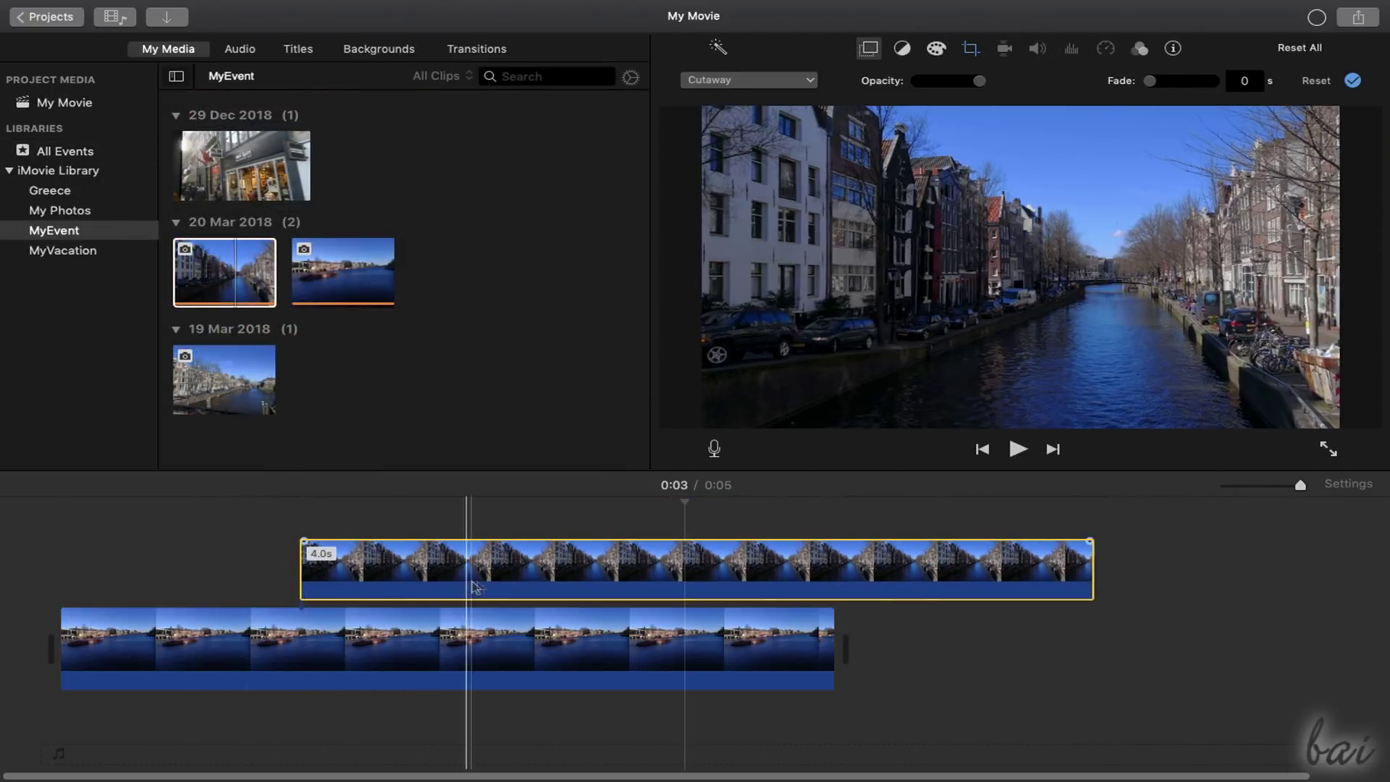
pyautogui.moveTo(566, 578); pyautogui.dragTo(619, 582)
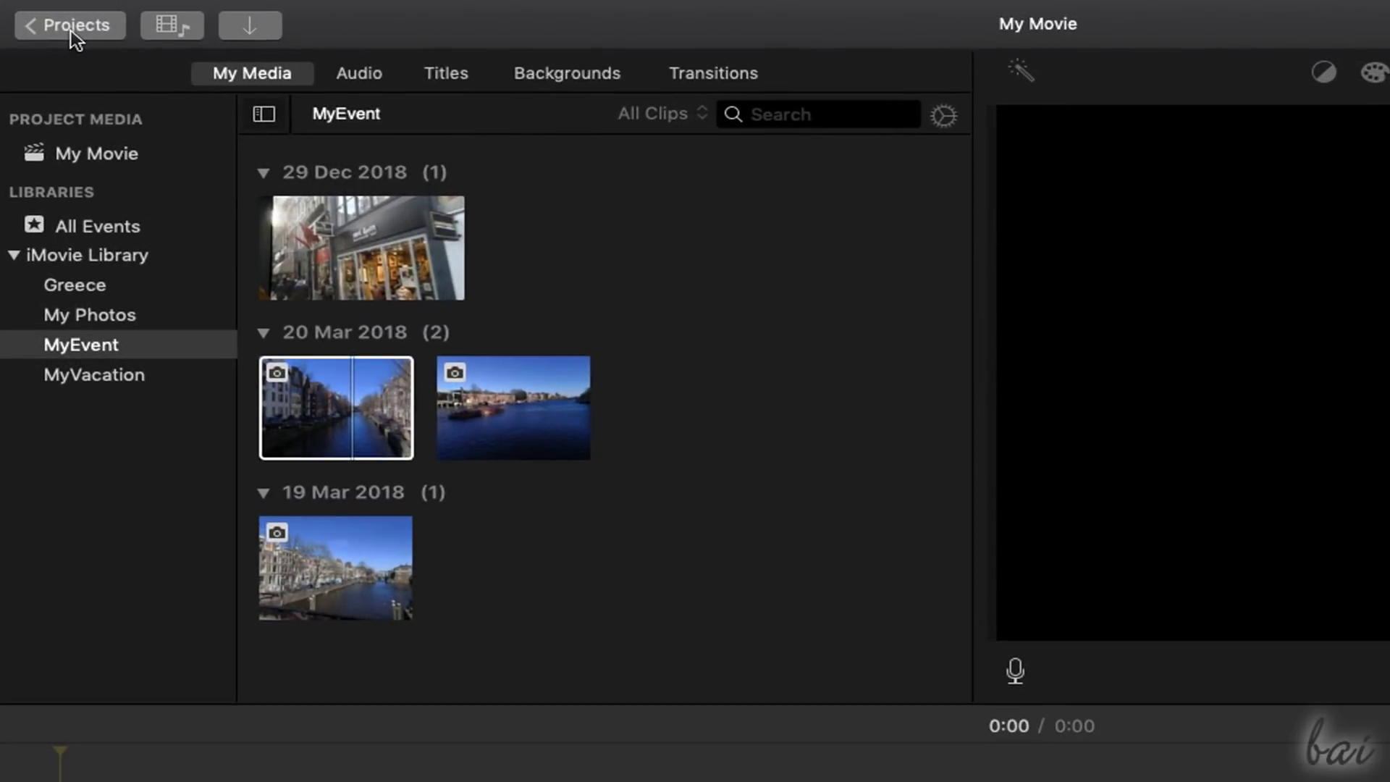
# Step: Rename the project to MyMovie, then dismiss its options menu without changes
pyautogui.click(76, 27)
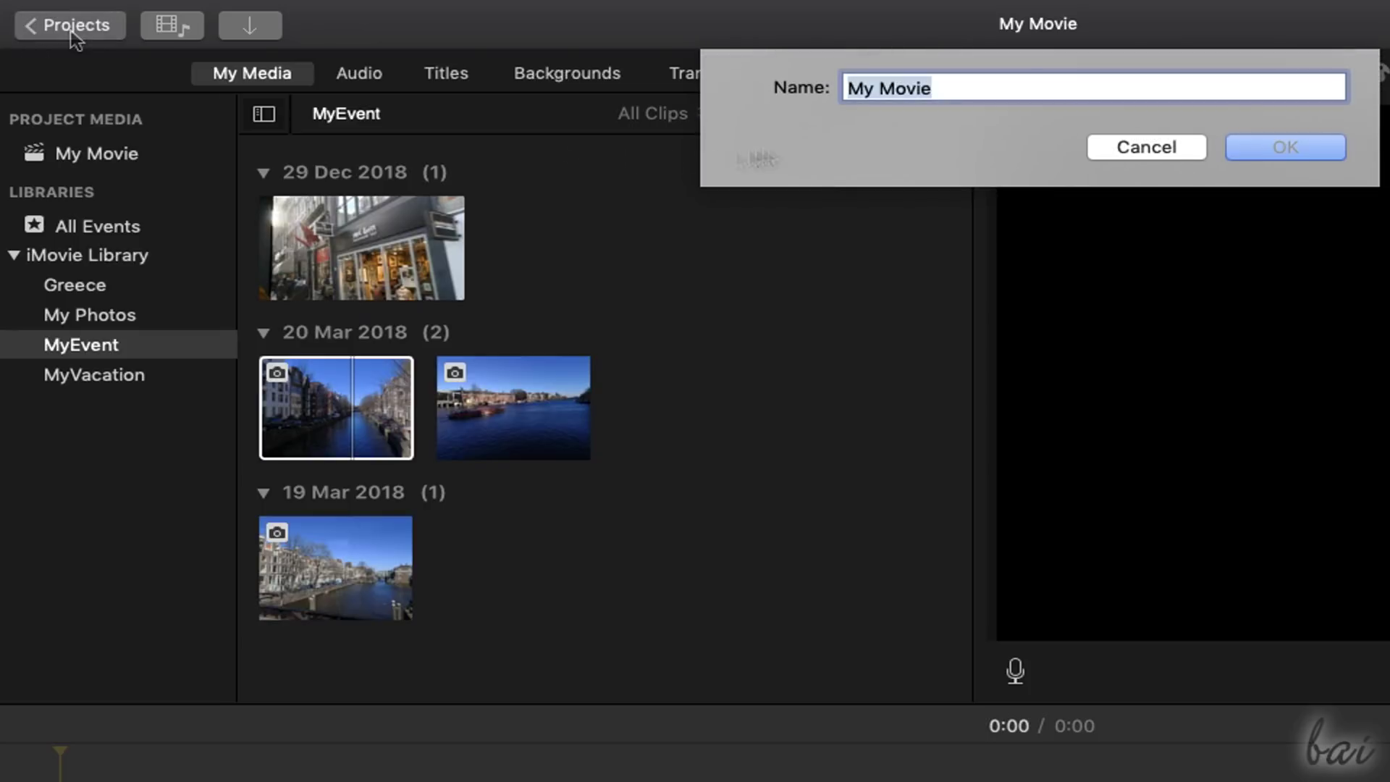
pyautogui.click(939, 93)
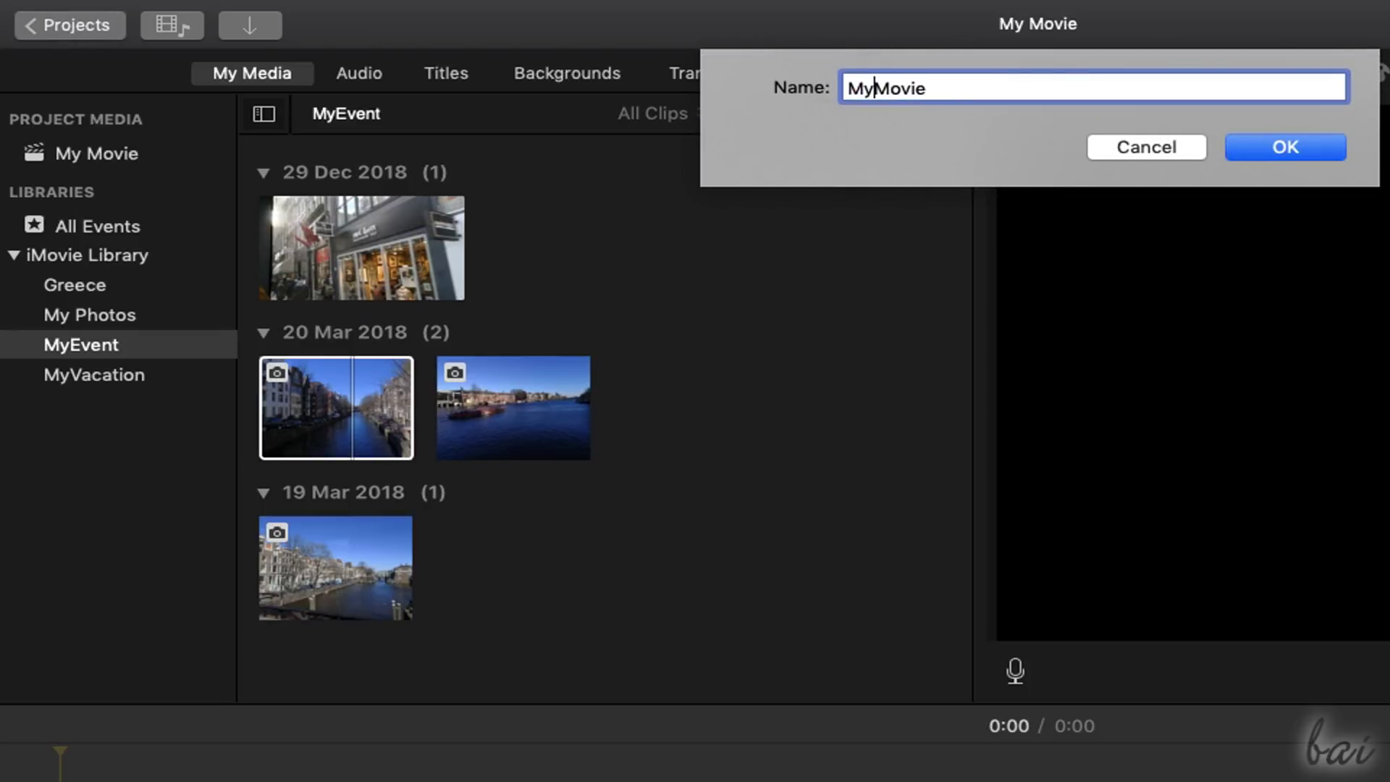
pyautogui.click(1289, 147)
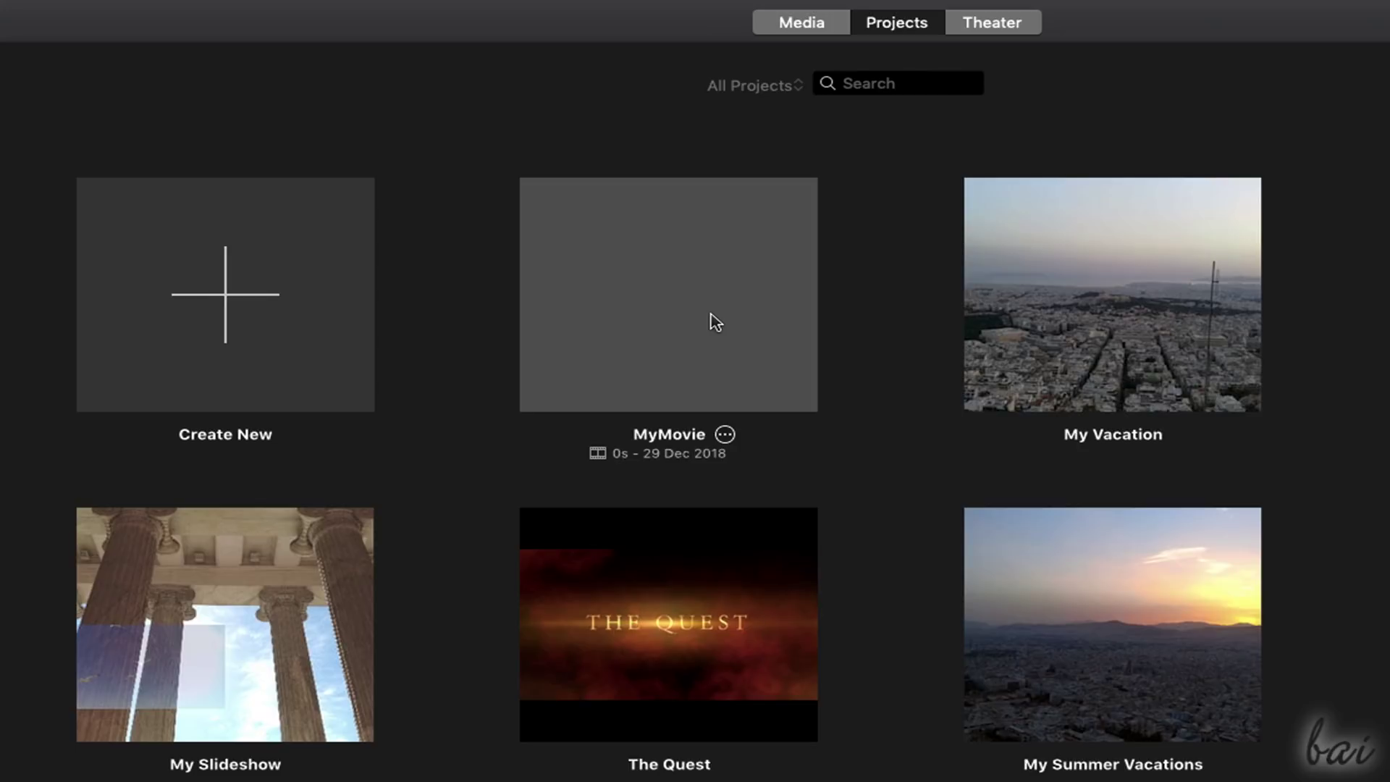
pyautogui.click(724, 436)
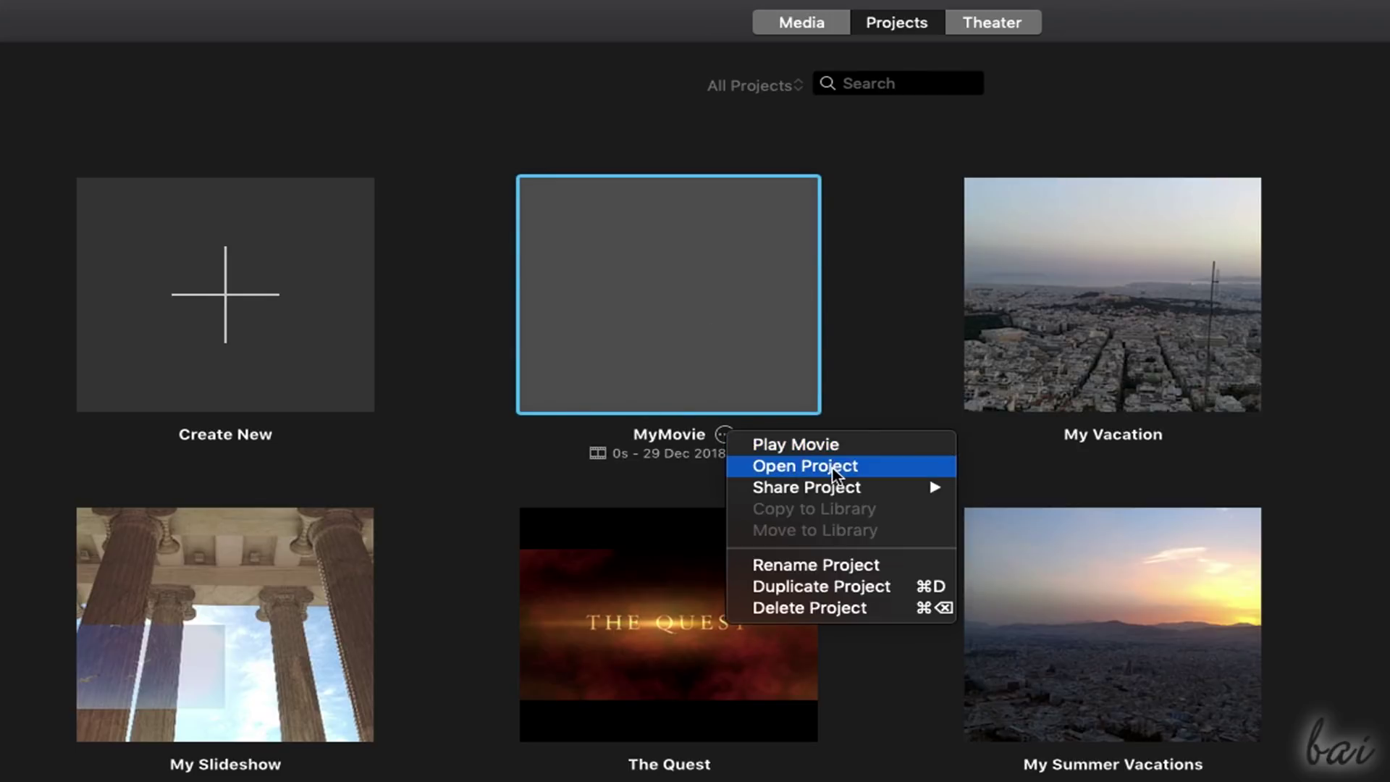
pyautogui.moveTo(837, 498)
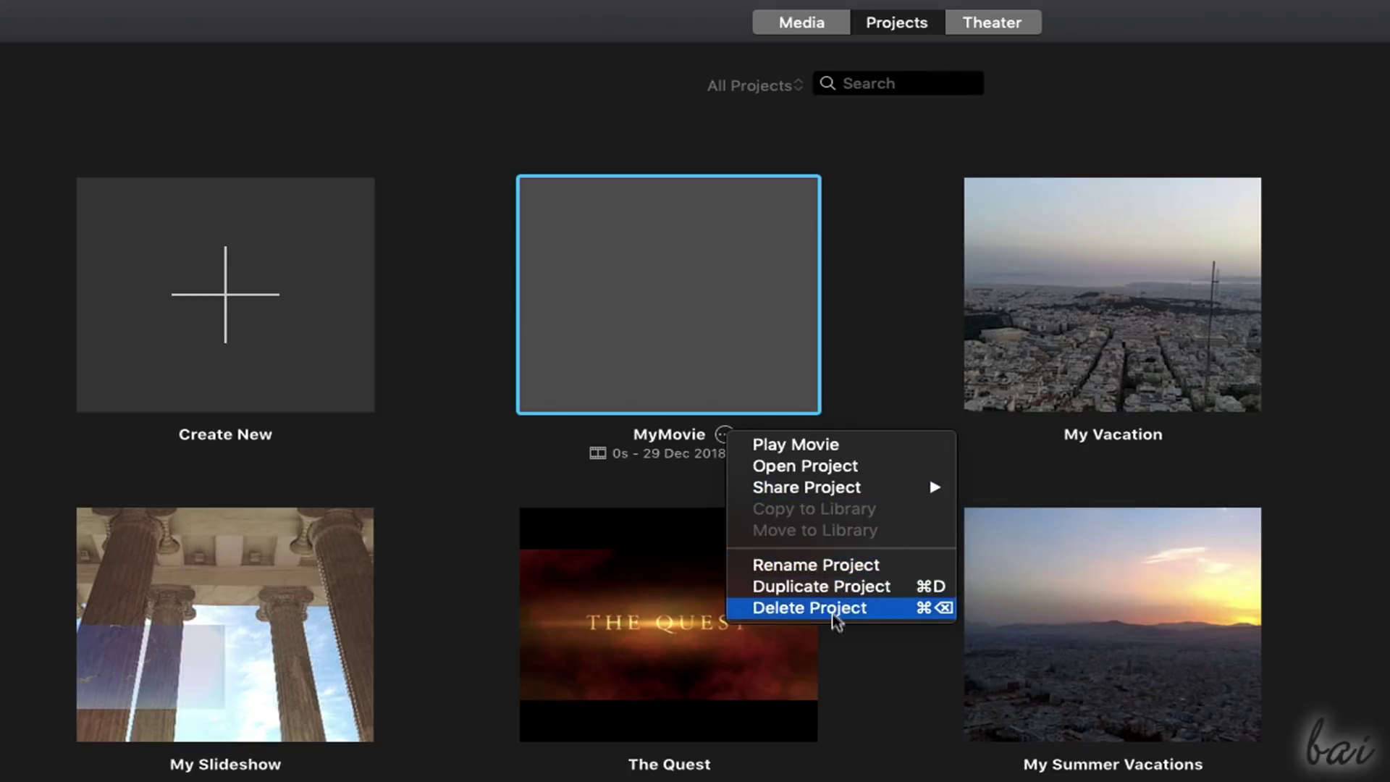
pyautogui.press('Escape')
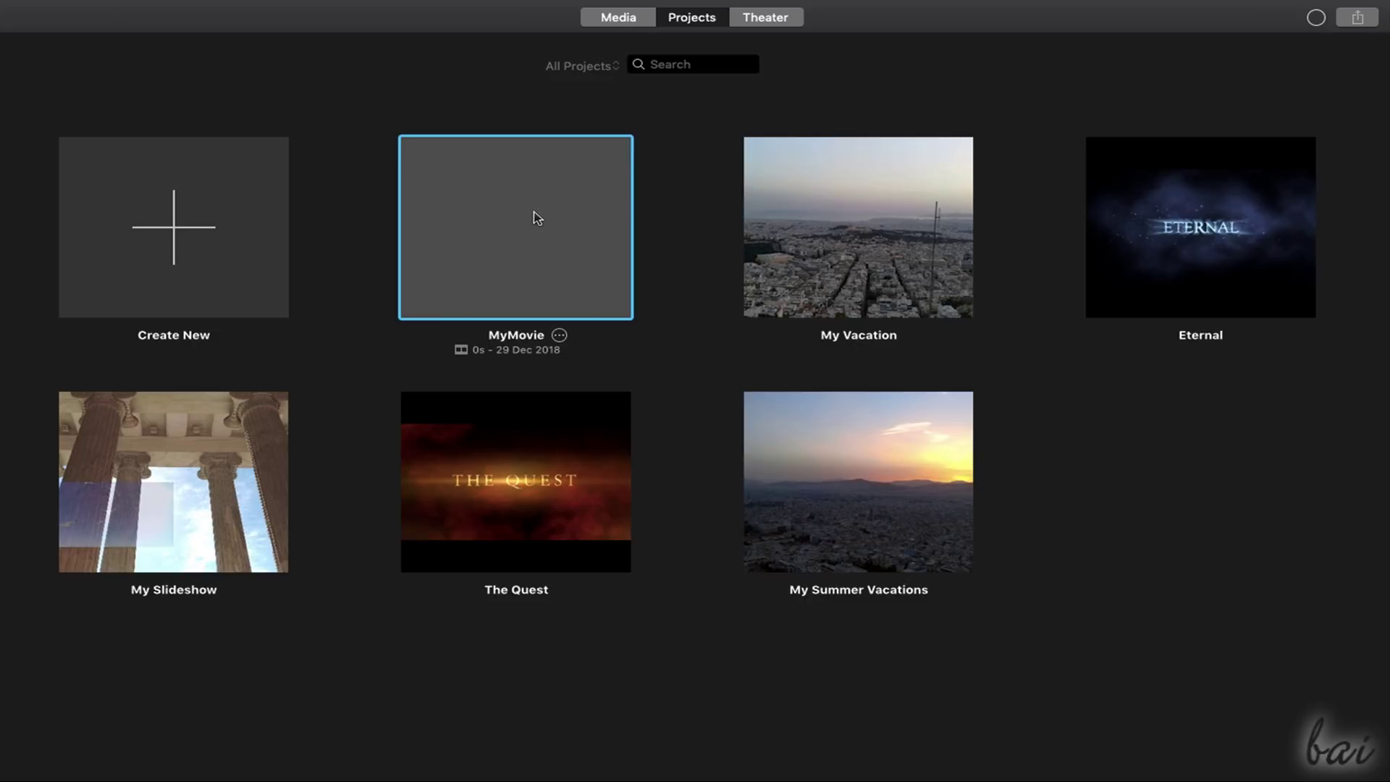
# Step: Add Cool.wav and Rhythm.wav, then the 20 Mar canal photo and 29 Dec street video, to MyMovie
pyautogui.doubleClick(537, 217)
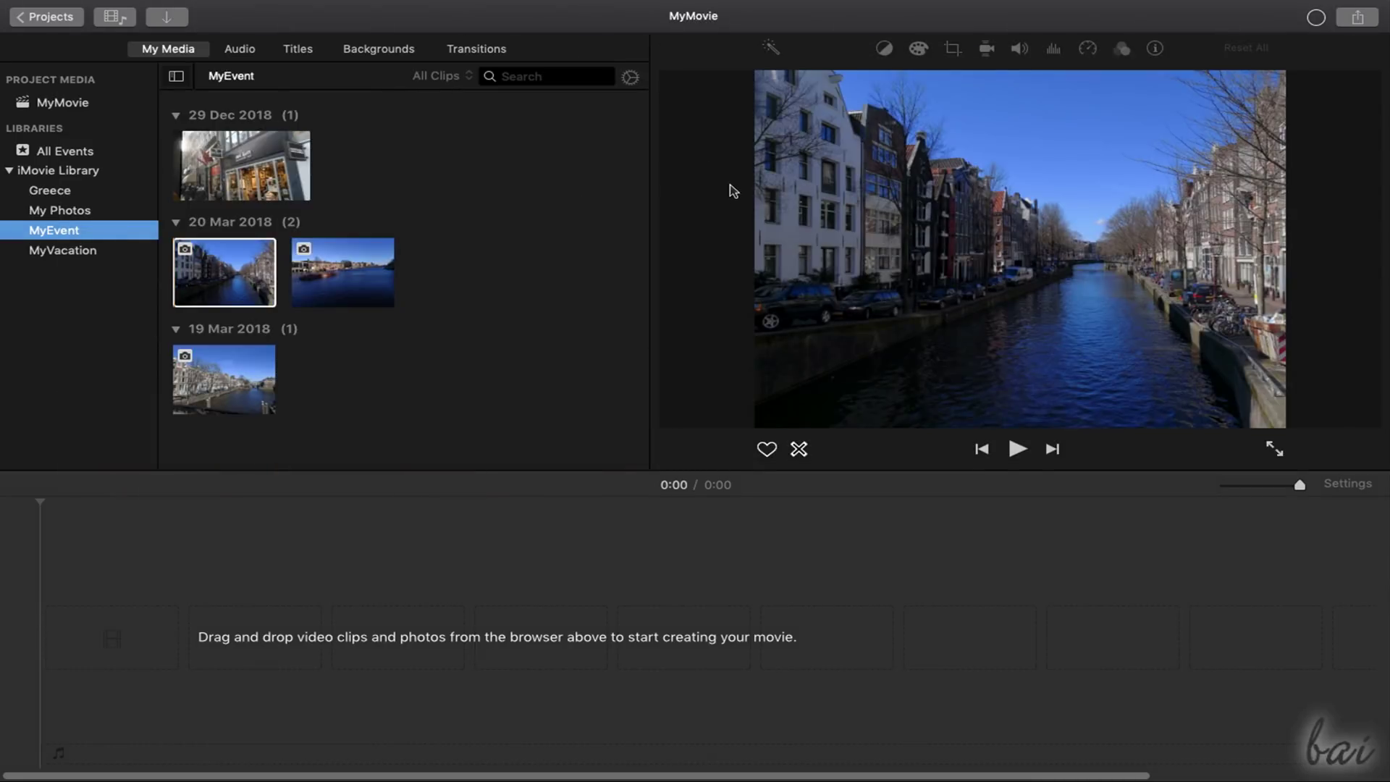
pyautogui.click(1027, 744)
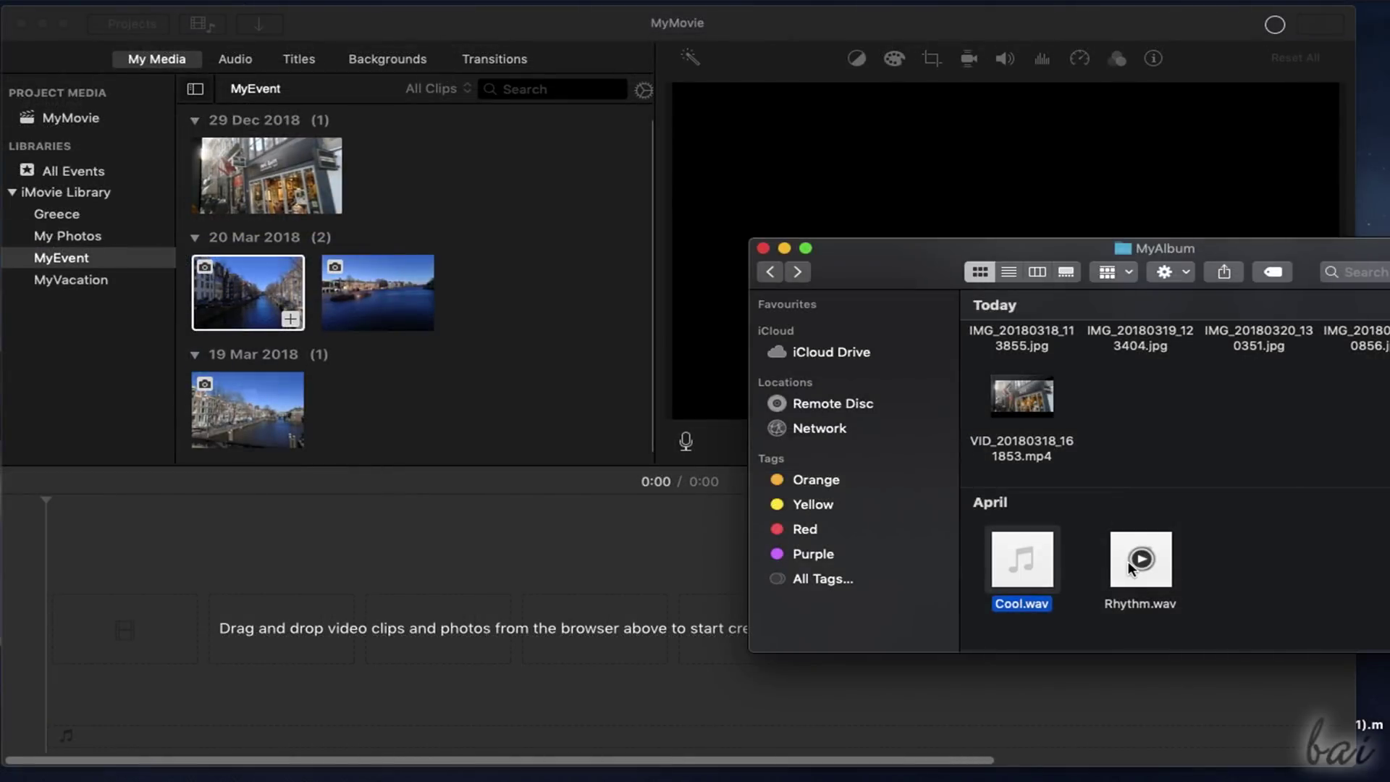
pyautogui.keyDown('super'); pyautogui.click(1132, 567); pyautogui.keyUp('super')
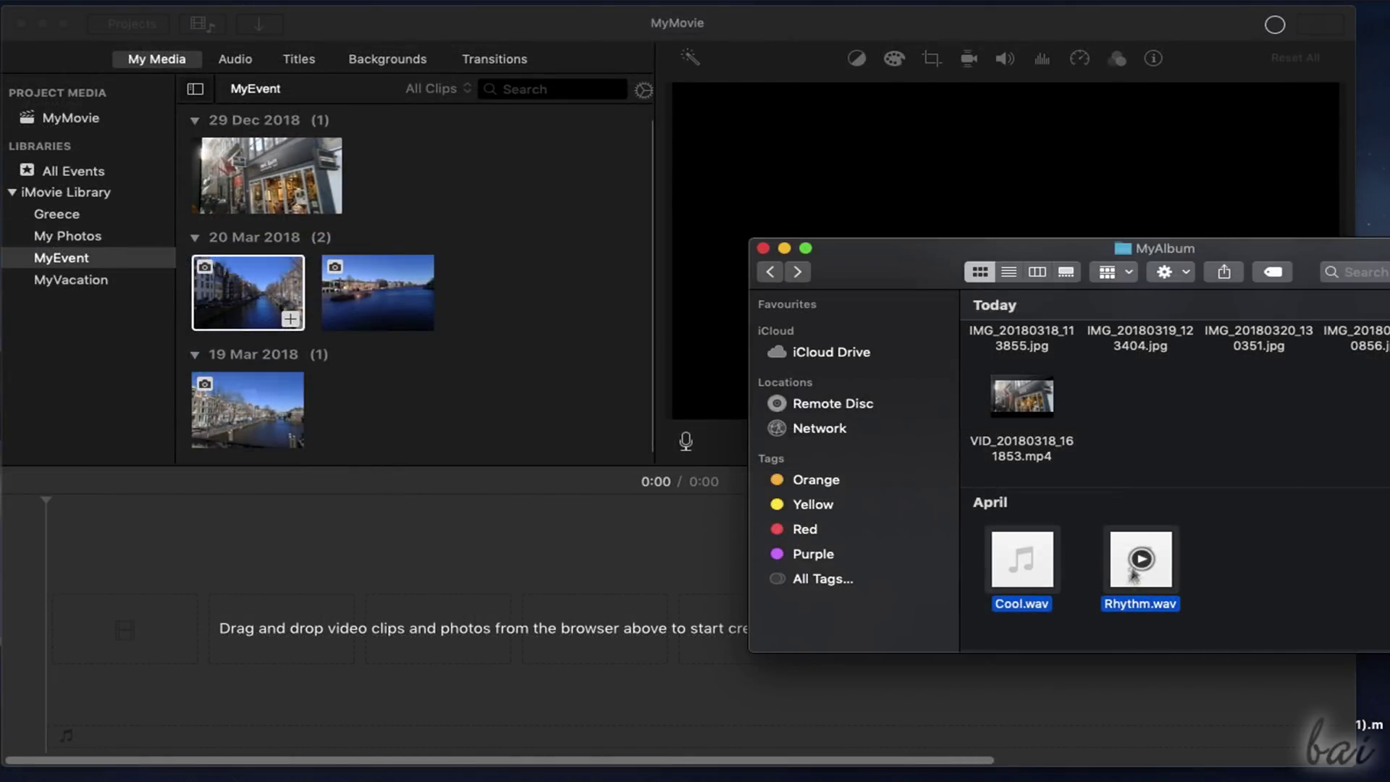
pyautogui.moveTo(1132, 566); pyautogui.dragTo(129, 712)
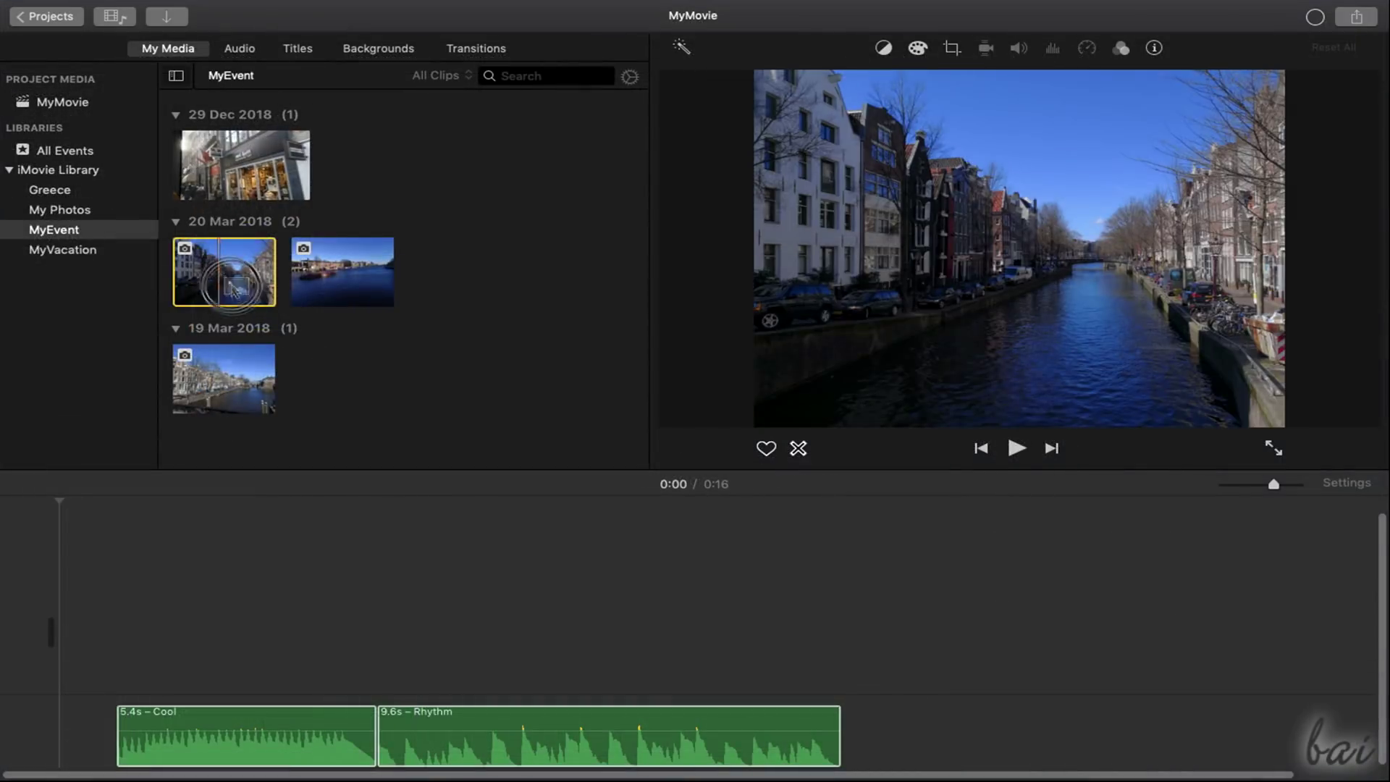
pyautogui.moveTo(231, 288); pyautogui.dragTo(177, 642)
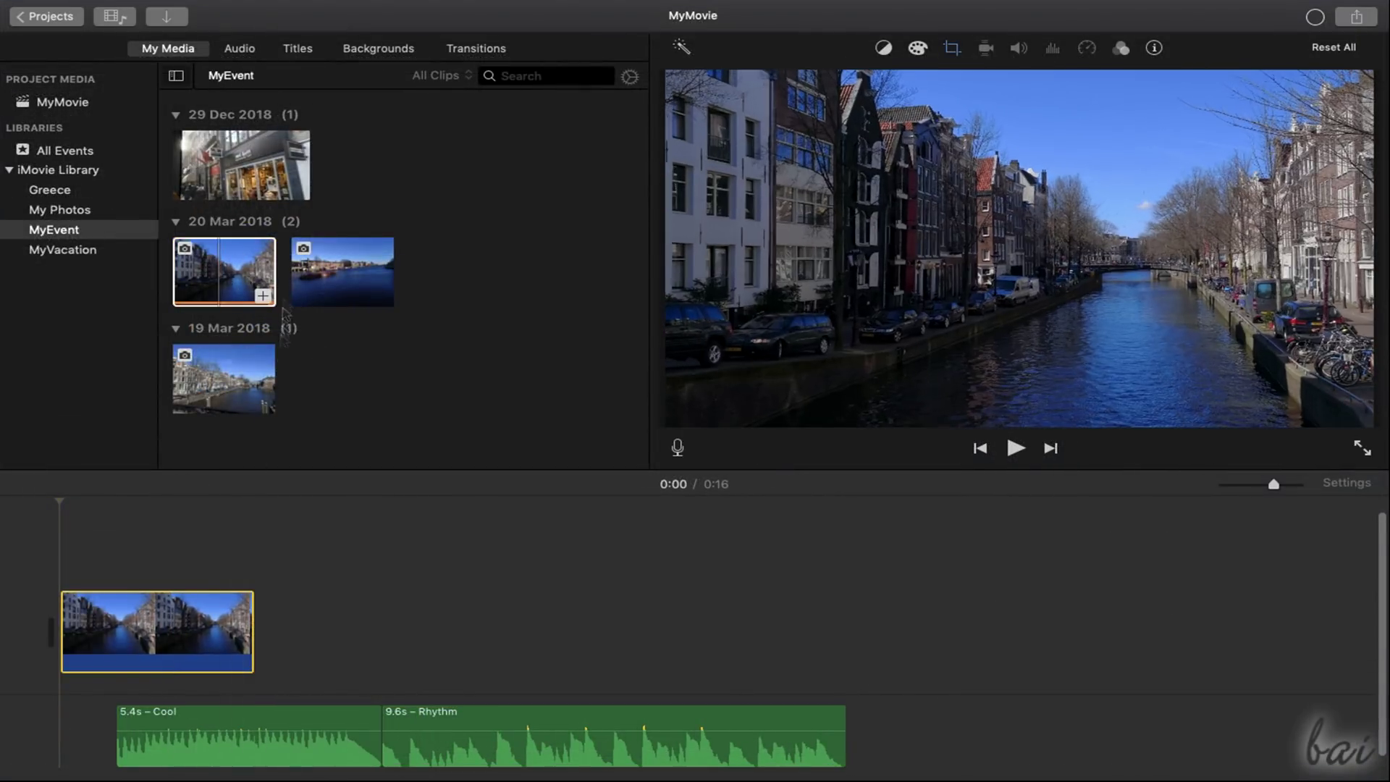
pyautogui.moveTo(262, 181); pyautogui.dragTo(329, 630)
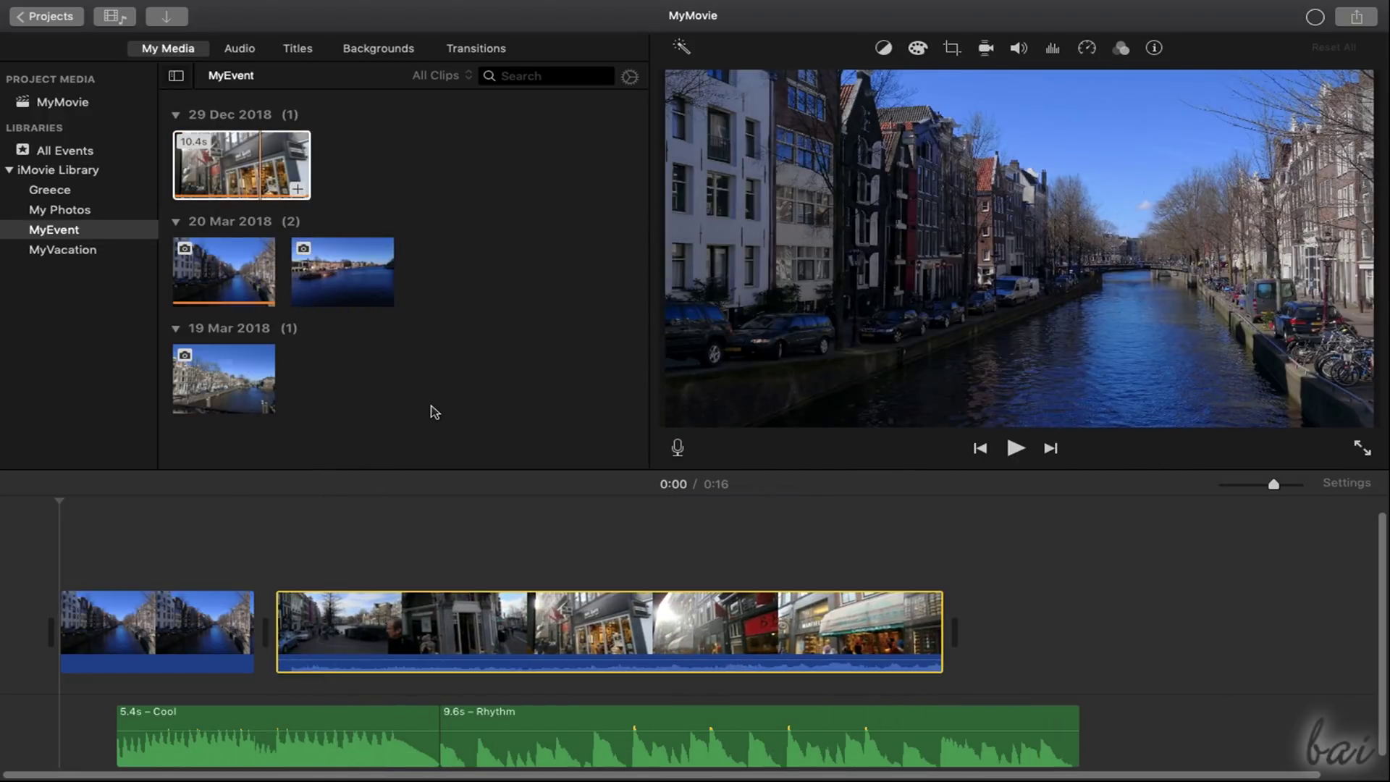
# Step: Browse the iTunes, GarageBand and Sound Effects audio sources, then bring up the media import window
pyautogui.click(242, 49)
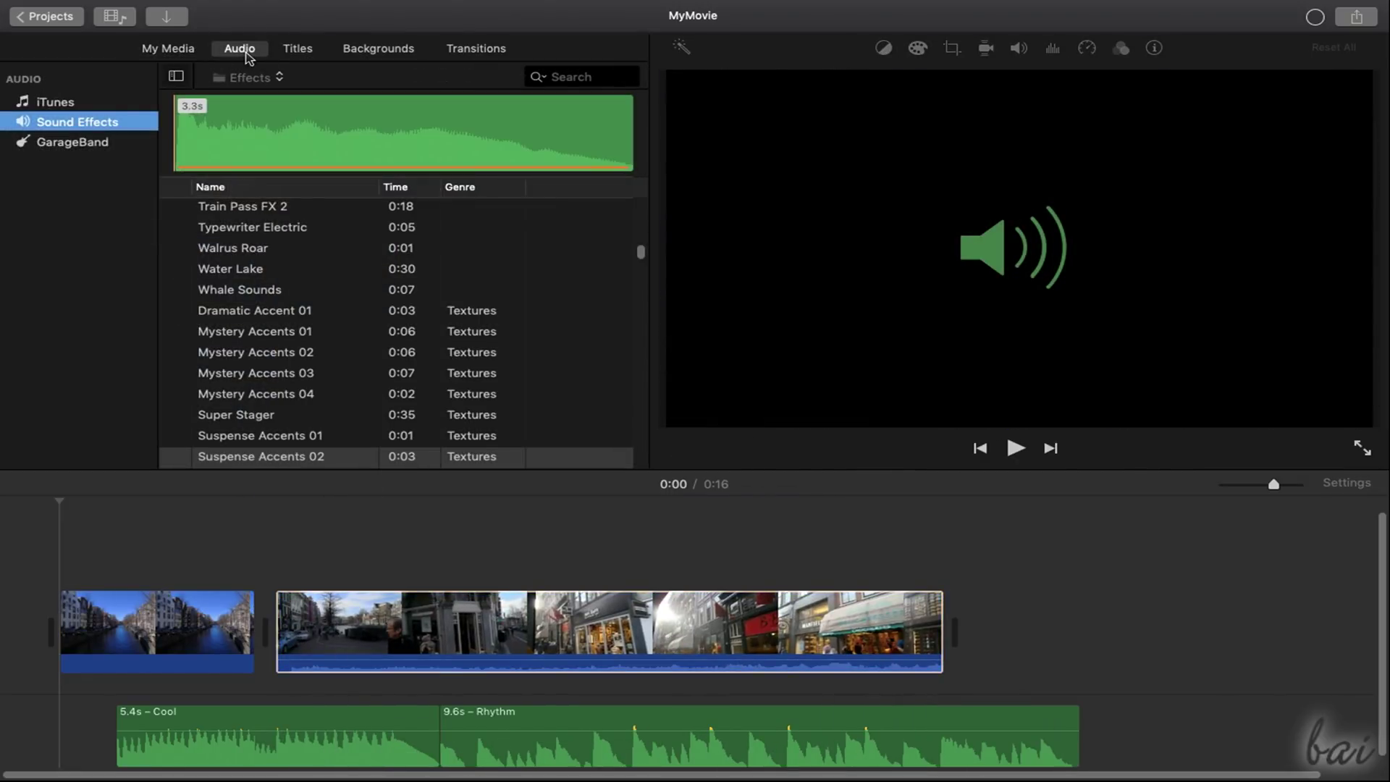
pyautogui.scroll(5, 289, 183)
pyautogui.click(55, 101)
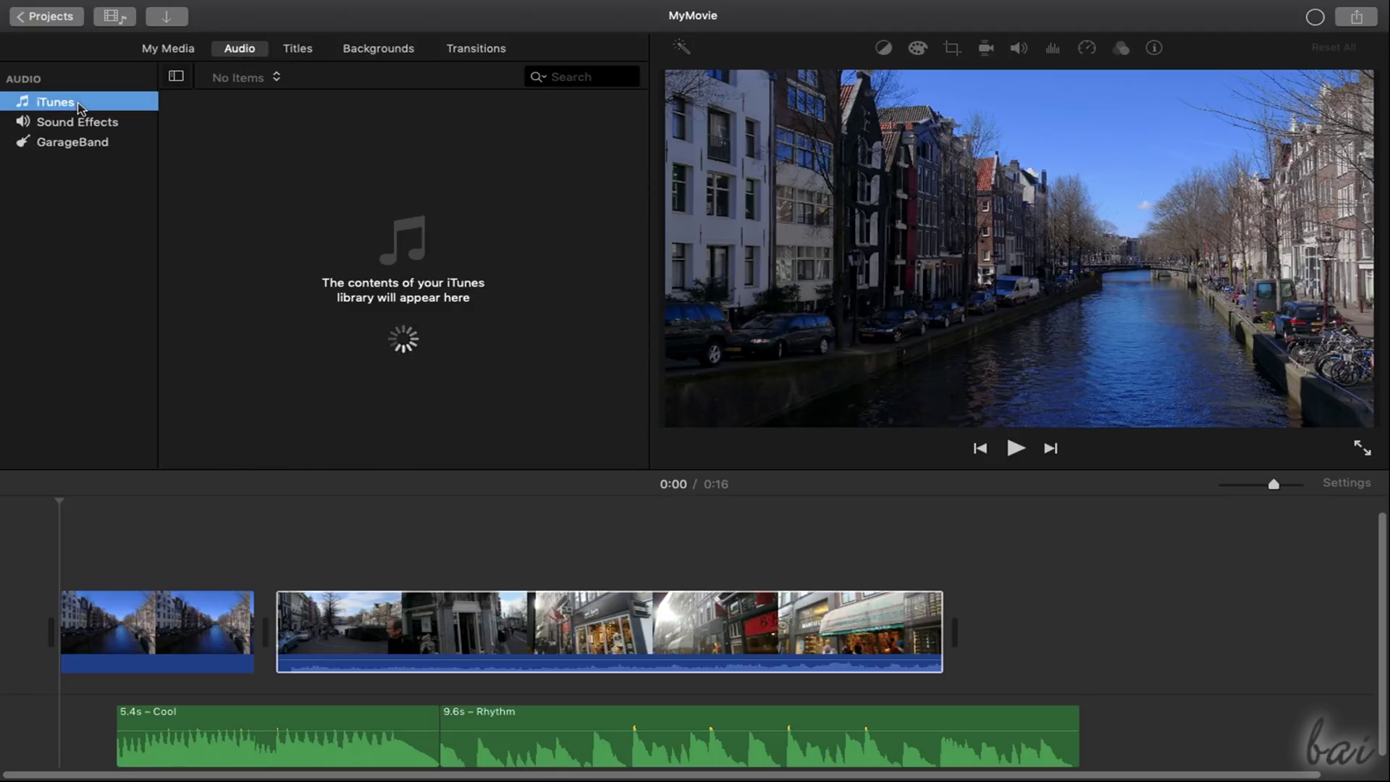
pyautogui.click(94, 142)
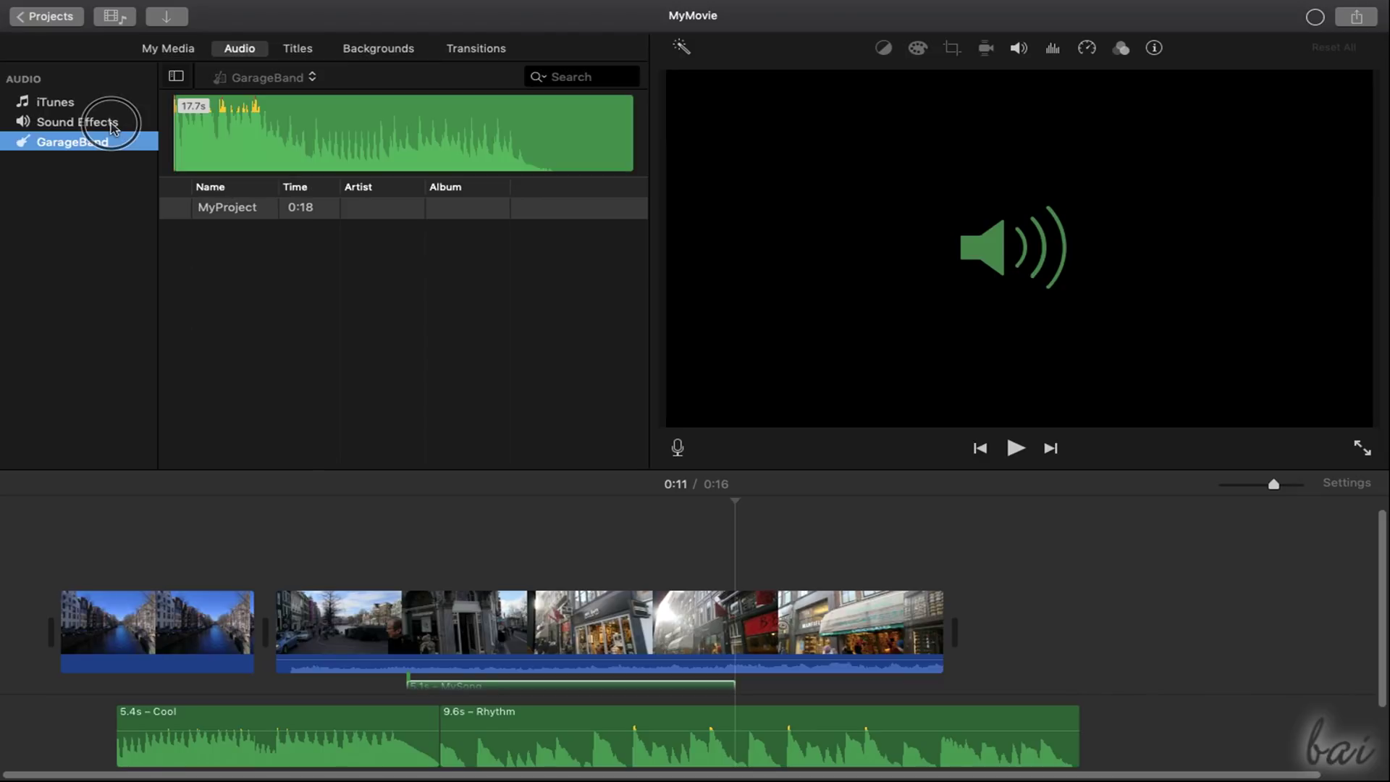
pyautogui.click(112, 125)
pyautogui.scroll(15, 268, 274)
pyautogui.scroll(8, 289, 246)
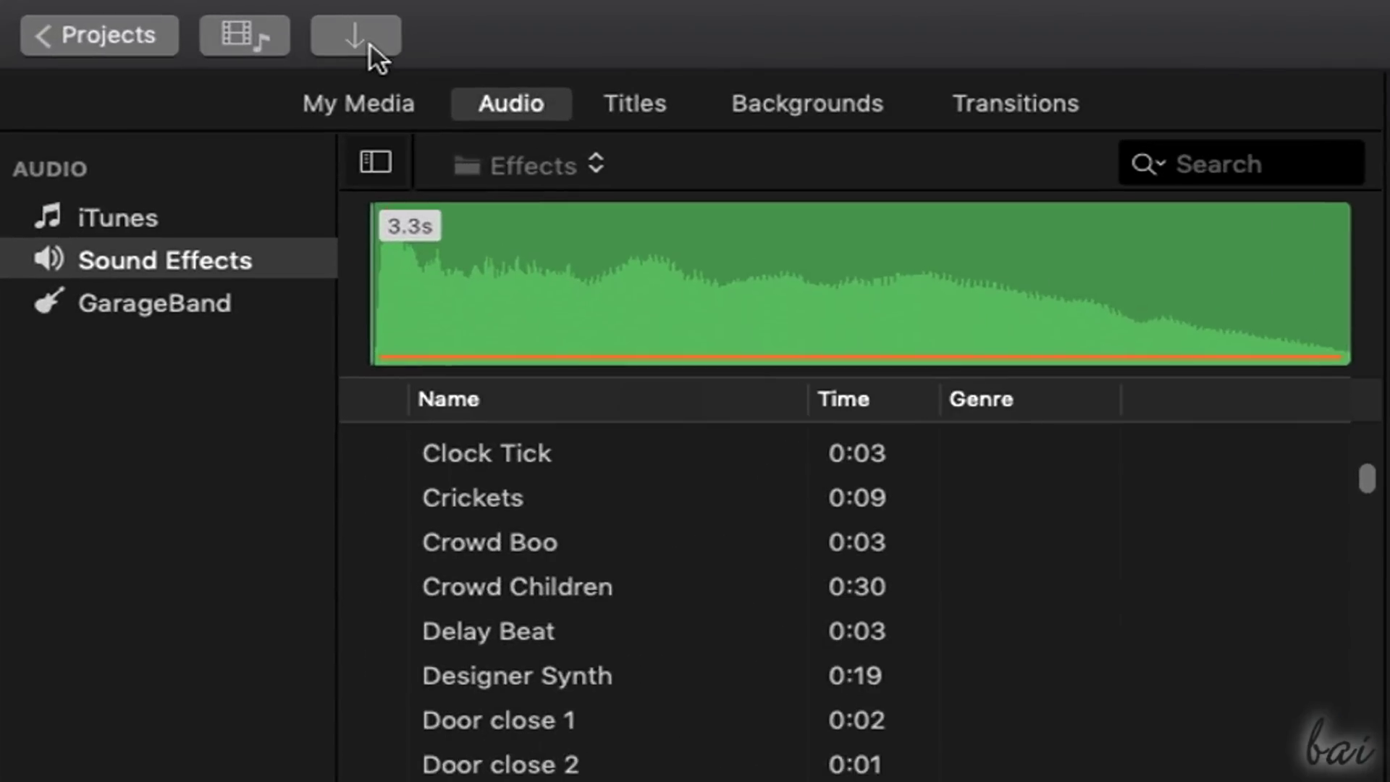
pyautogui.click(371, 45)
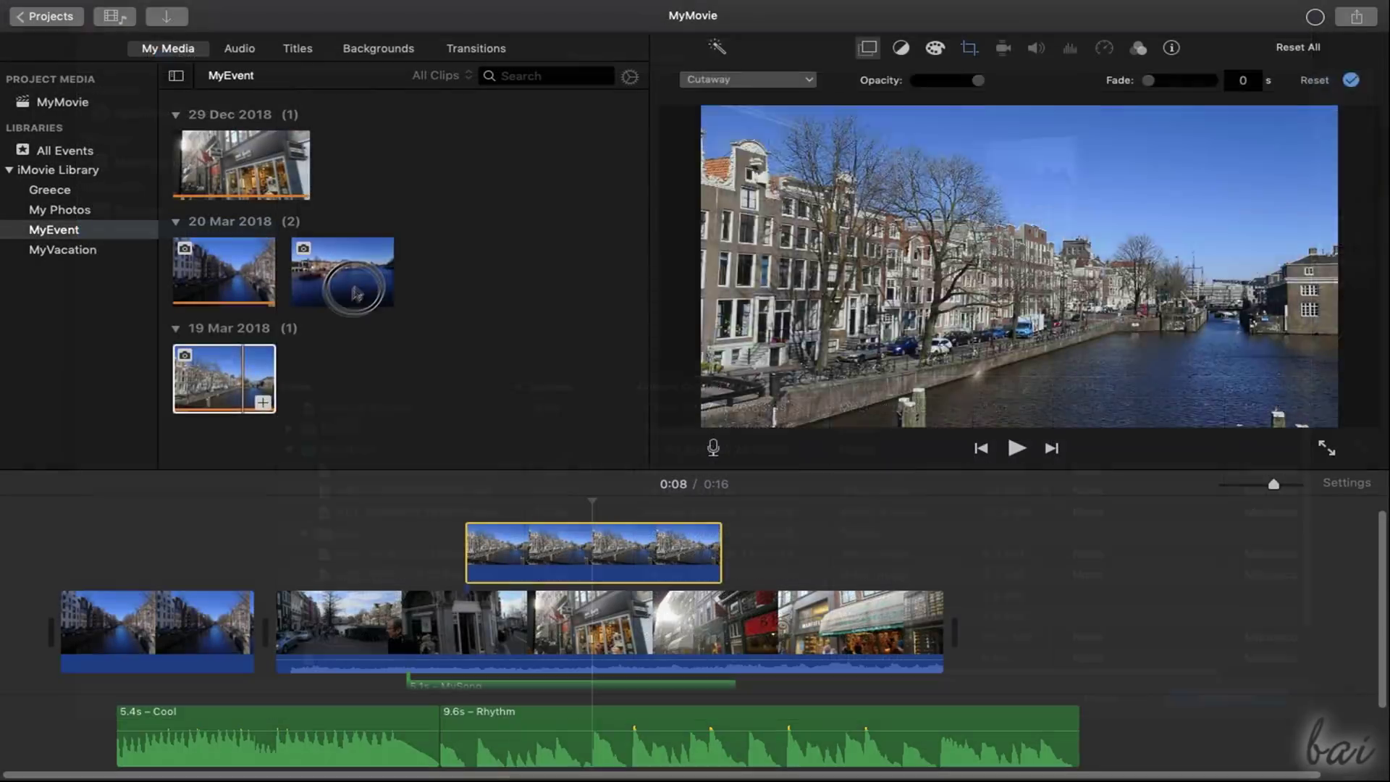
# Step: Place the 20 Mar boat photo as a cutaway above the timeline
pyautogui.moveTo(350, 279); pyautogui.dragTo(123, 548)
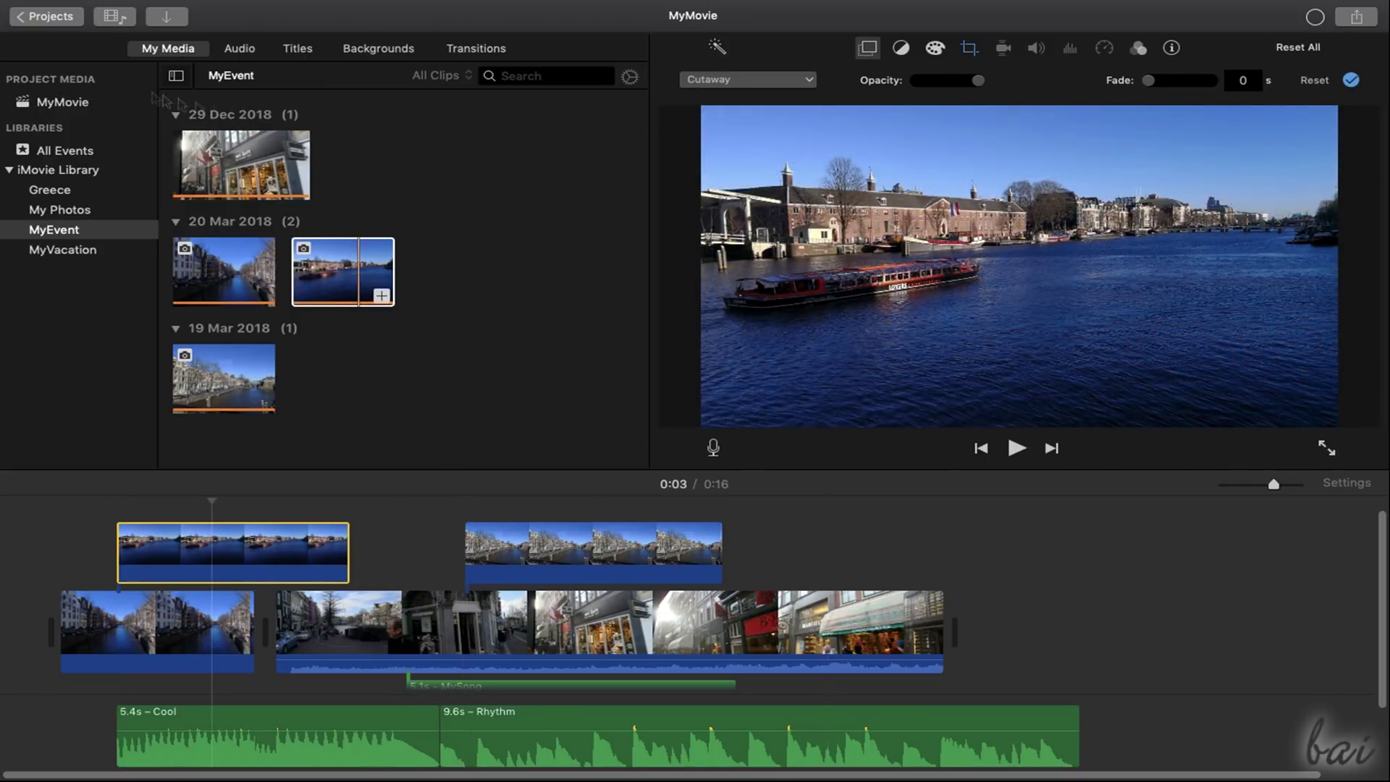
pyautogui.click(65, 103)
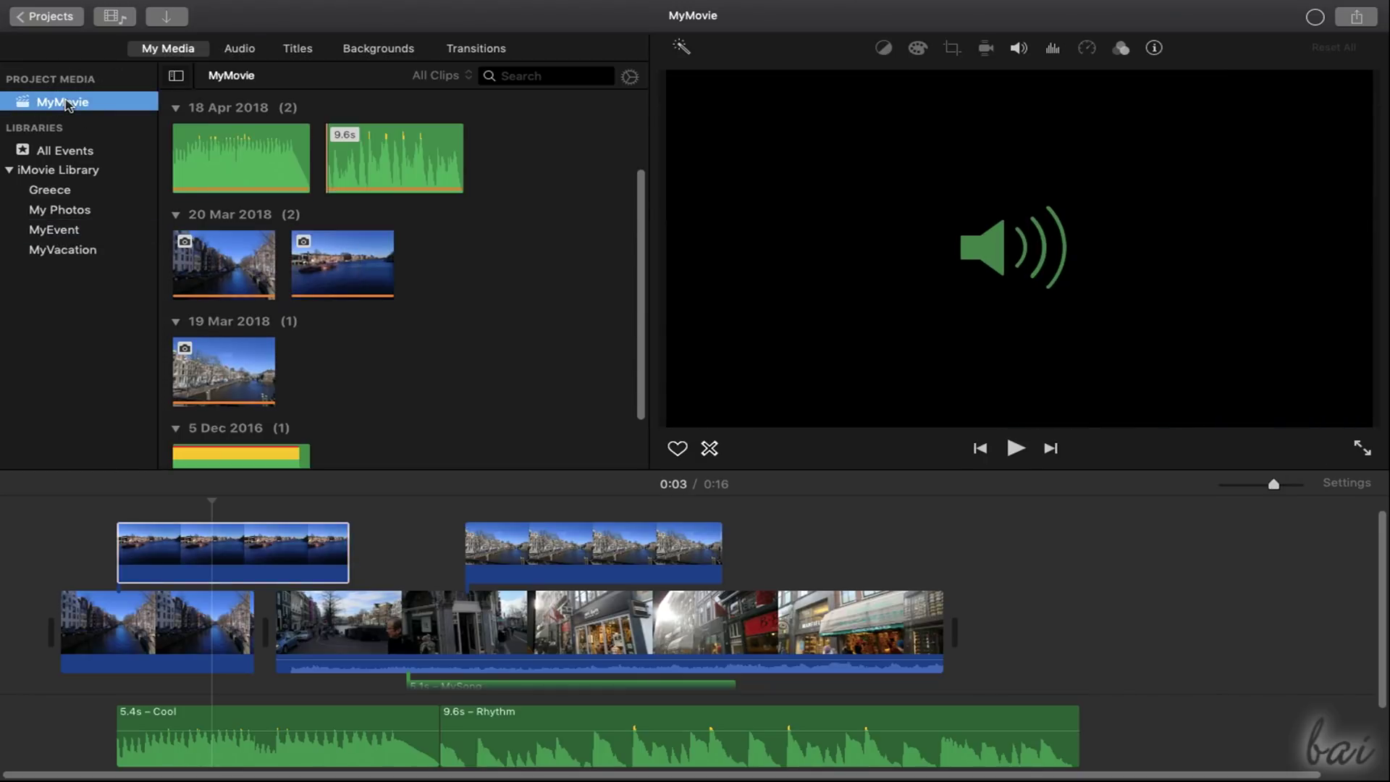
pyautogui.moveTo(646, 232); pyautogui.dragTo(639, 171)
# Step: Move the second canal cutaway later over the street clip and zoom the timeline out
pyautogui.click(232, 551)
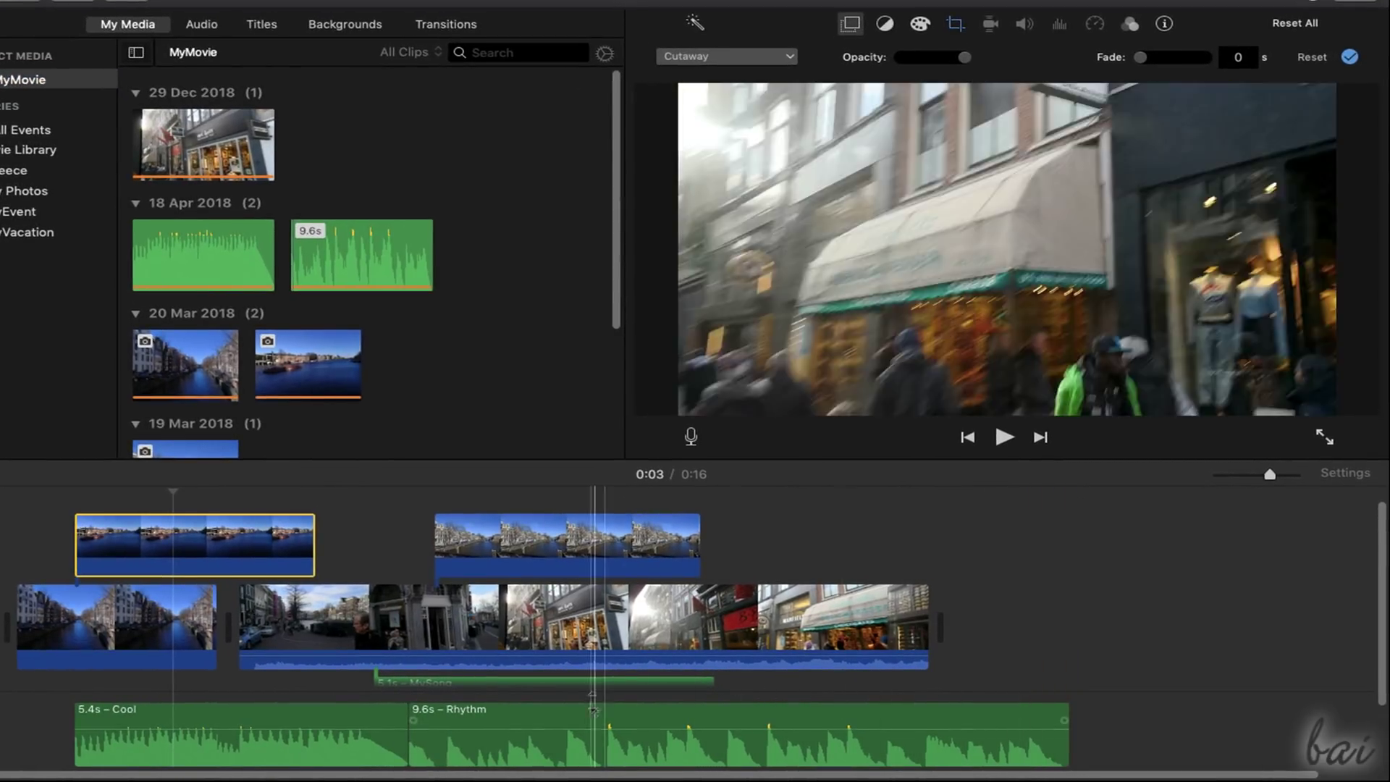
pyautogui.click(583, 739)
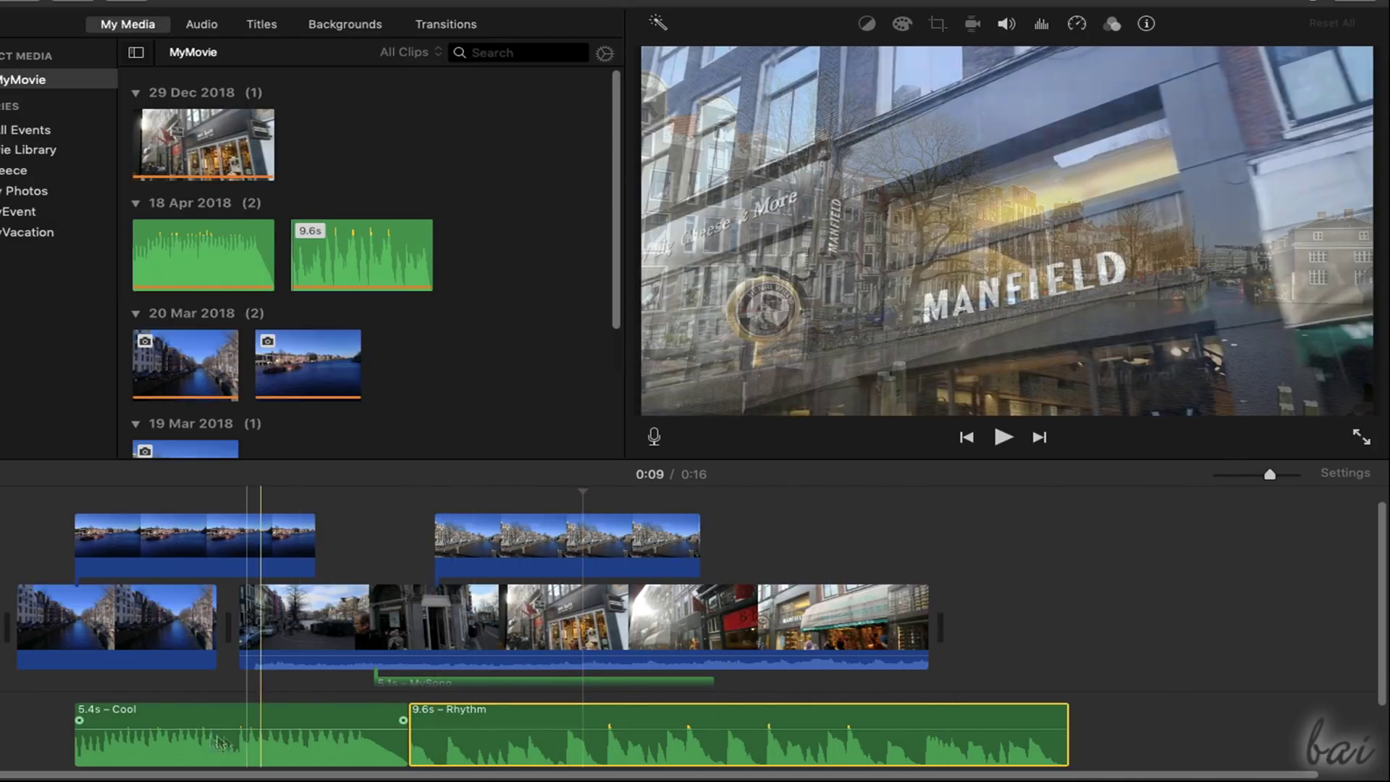
pyautogui.click(205, 739)
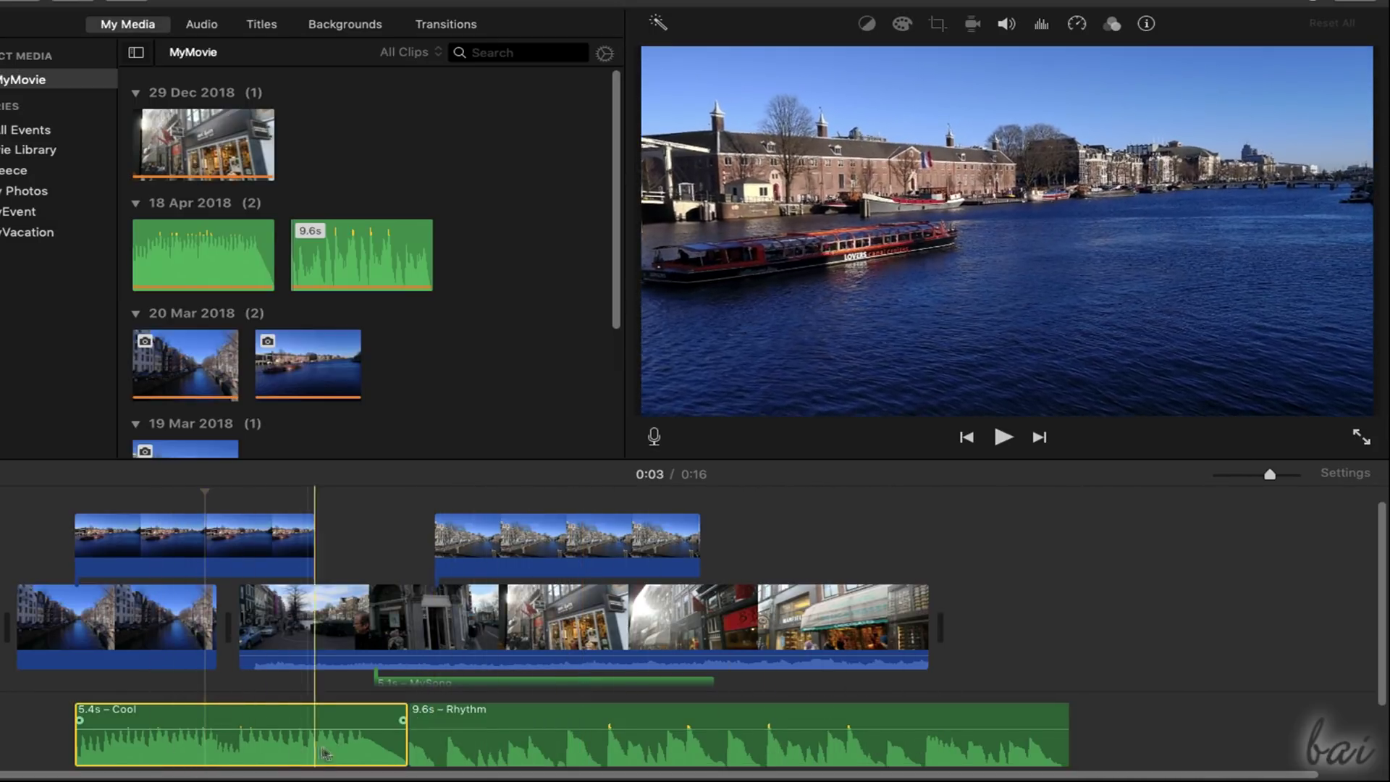
pyautogui.click(172, 556)
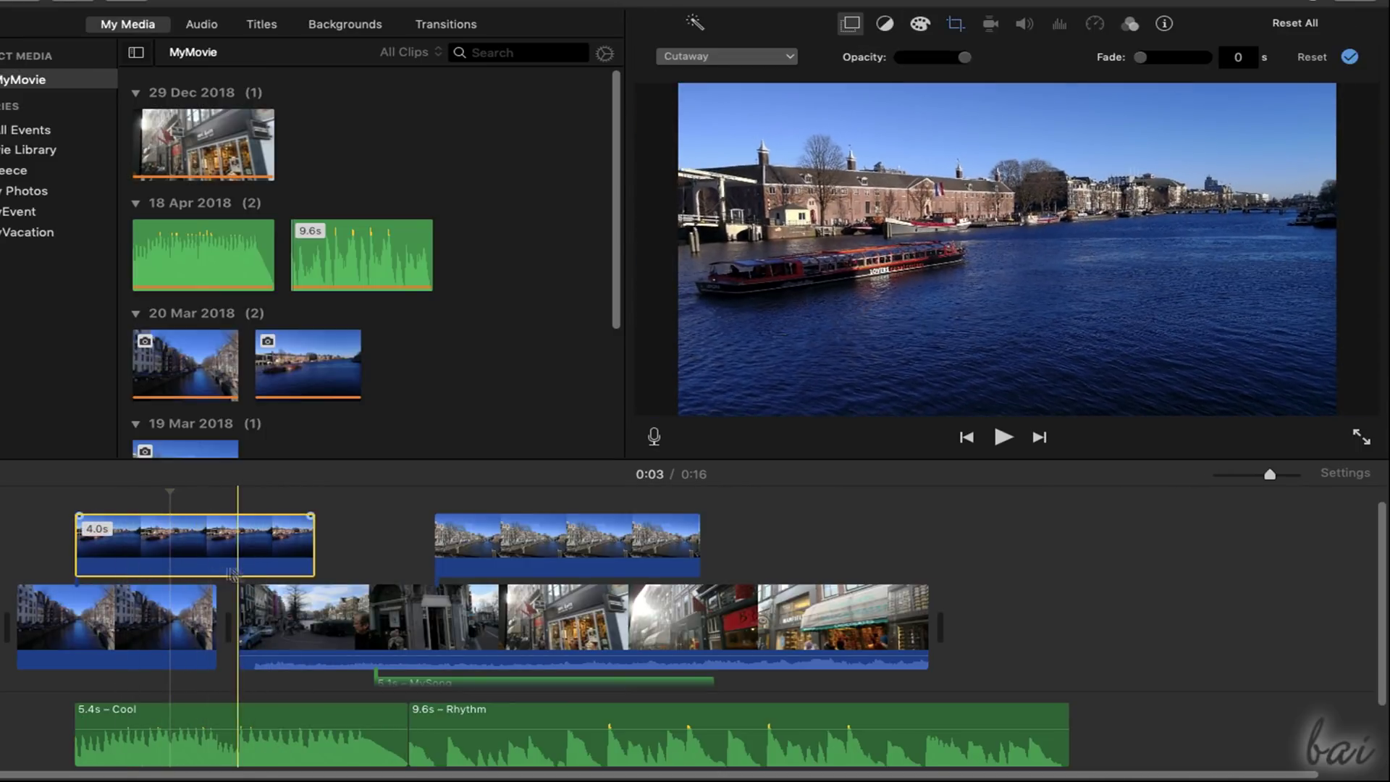
pyautogui.click(541, 565)
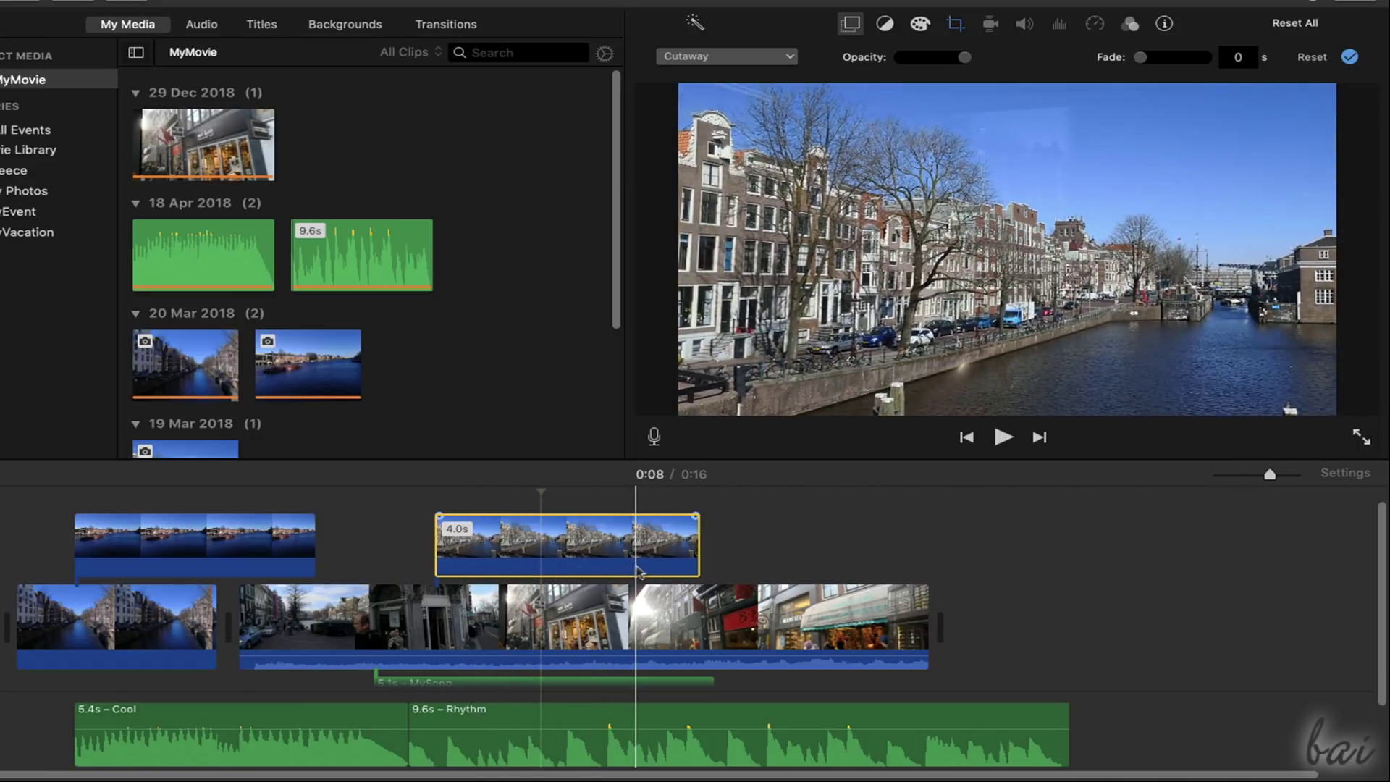
pyautogui.moveTo(550, 540); pyautogui.dragTo(924, 536)
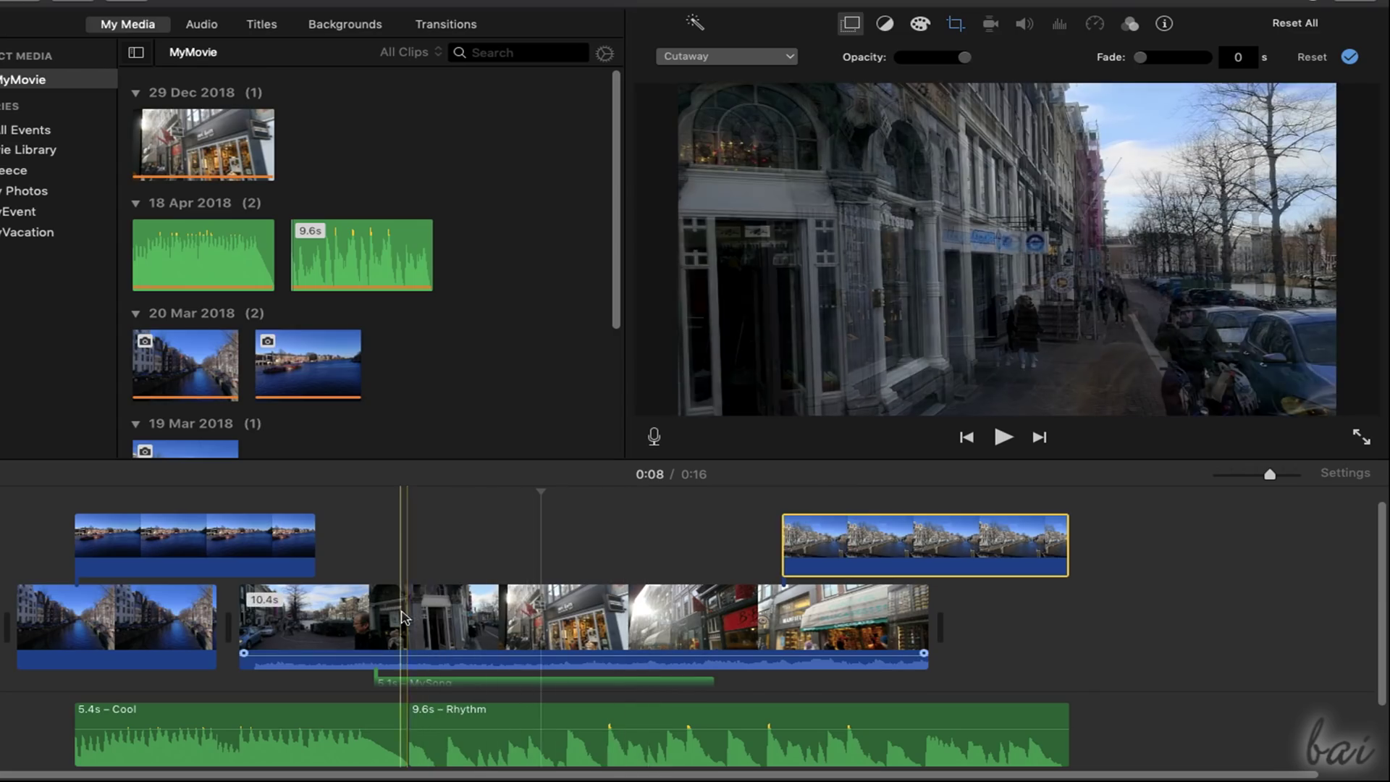
pyautogui.click(401, 630)
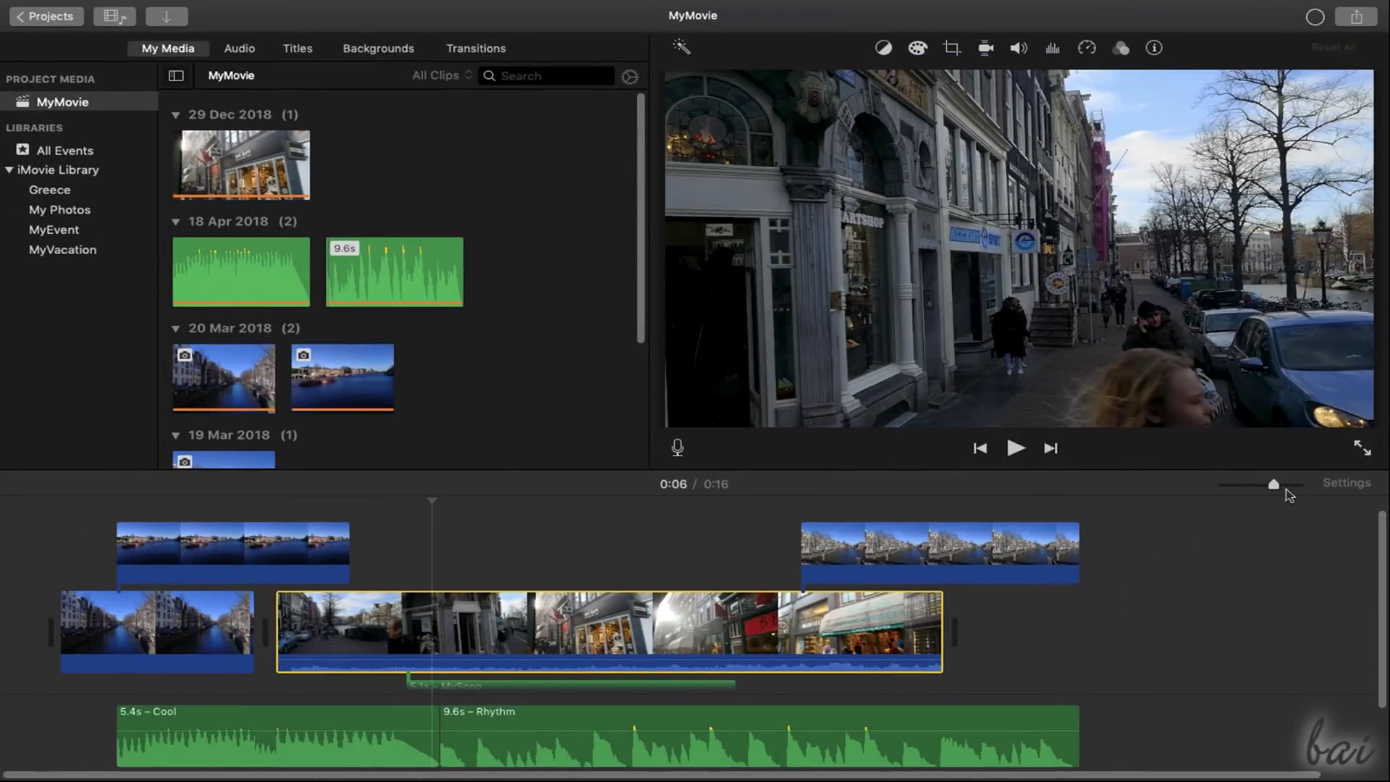
pyautogui.moveTo(1274, 489)
pyautogui.mouseDown()
pyautogui.moveTo(1239, 491)
pyautogui.moveTo(1275, 486)
pyautogui.mouseUp()
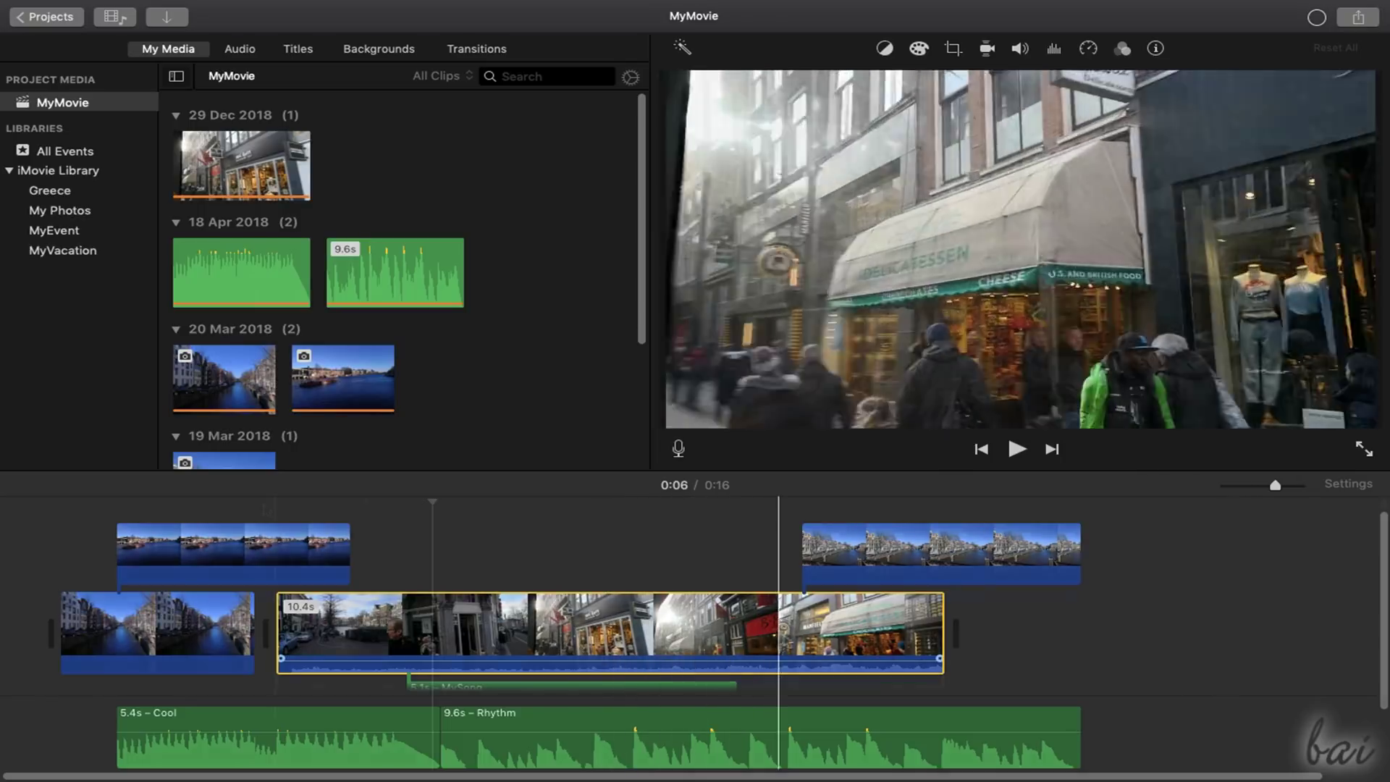
pyautogui.click(303, 565)
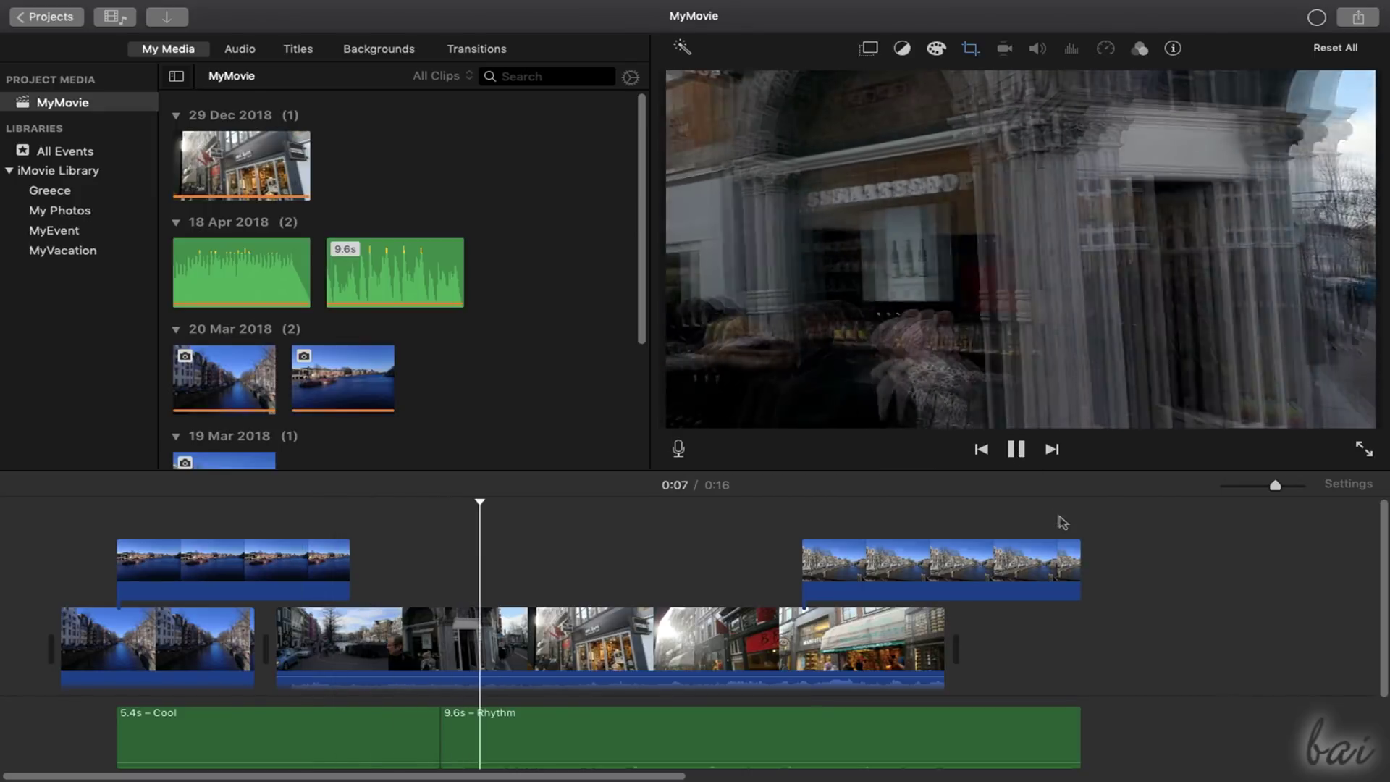
pyautogui.click(1017, 455)
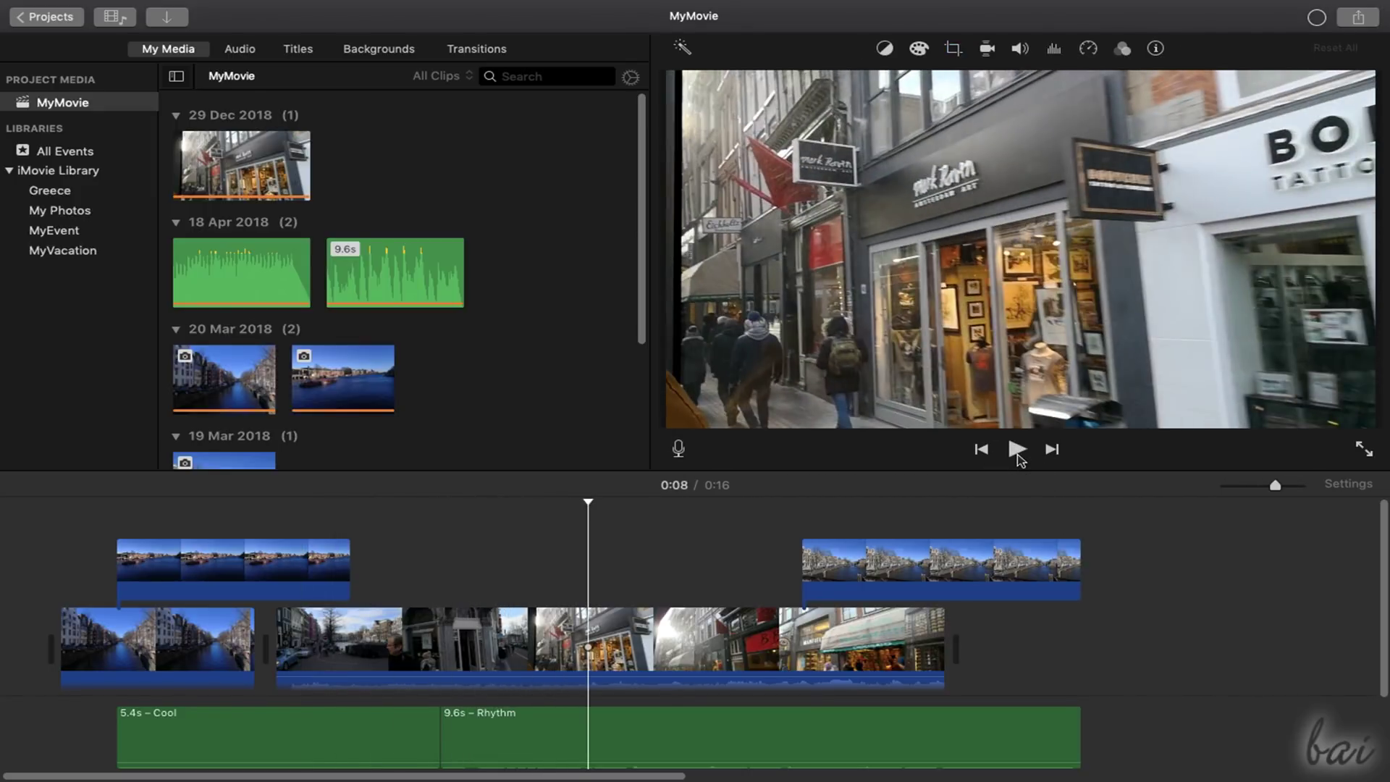
pyautogui.press('space')
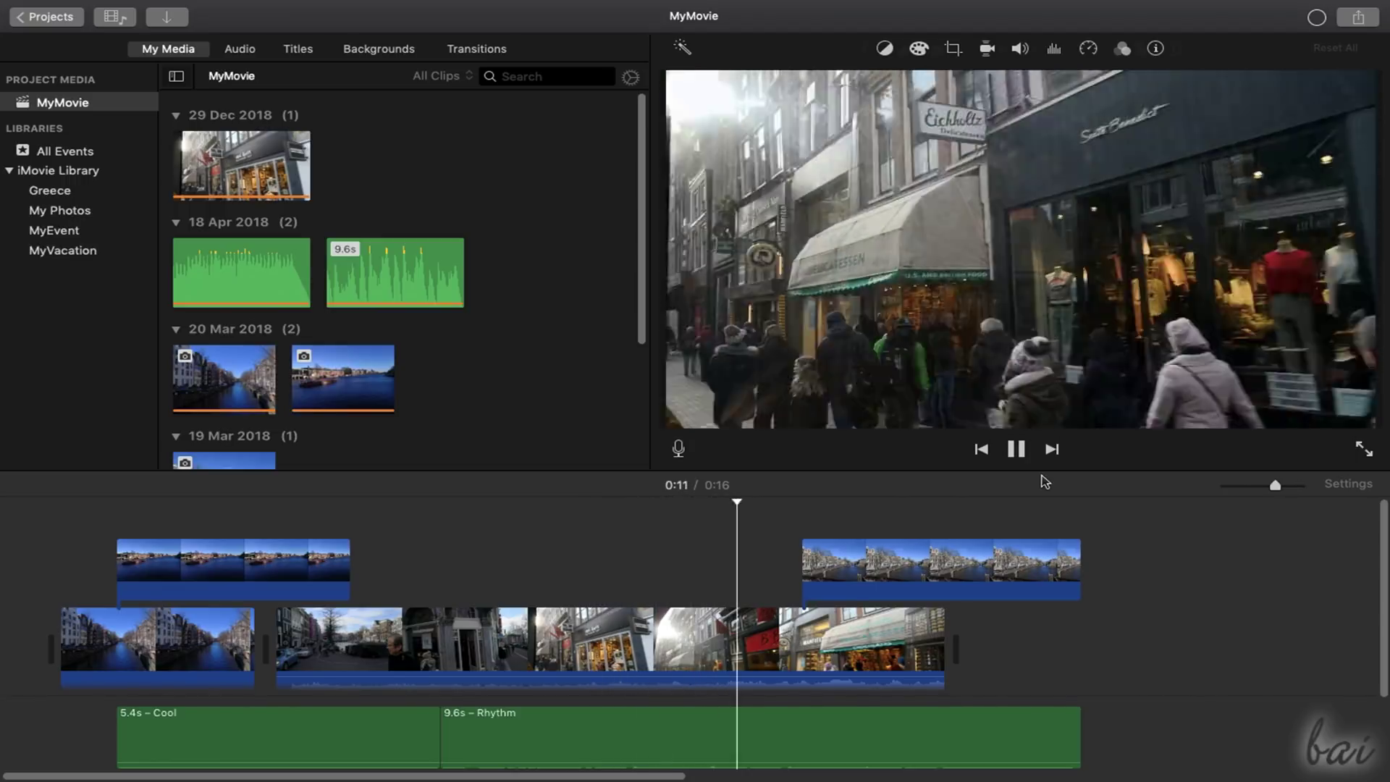
pyautogui.press('c')
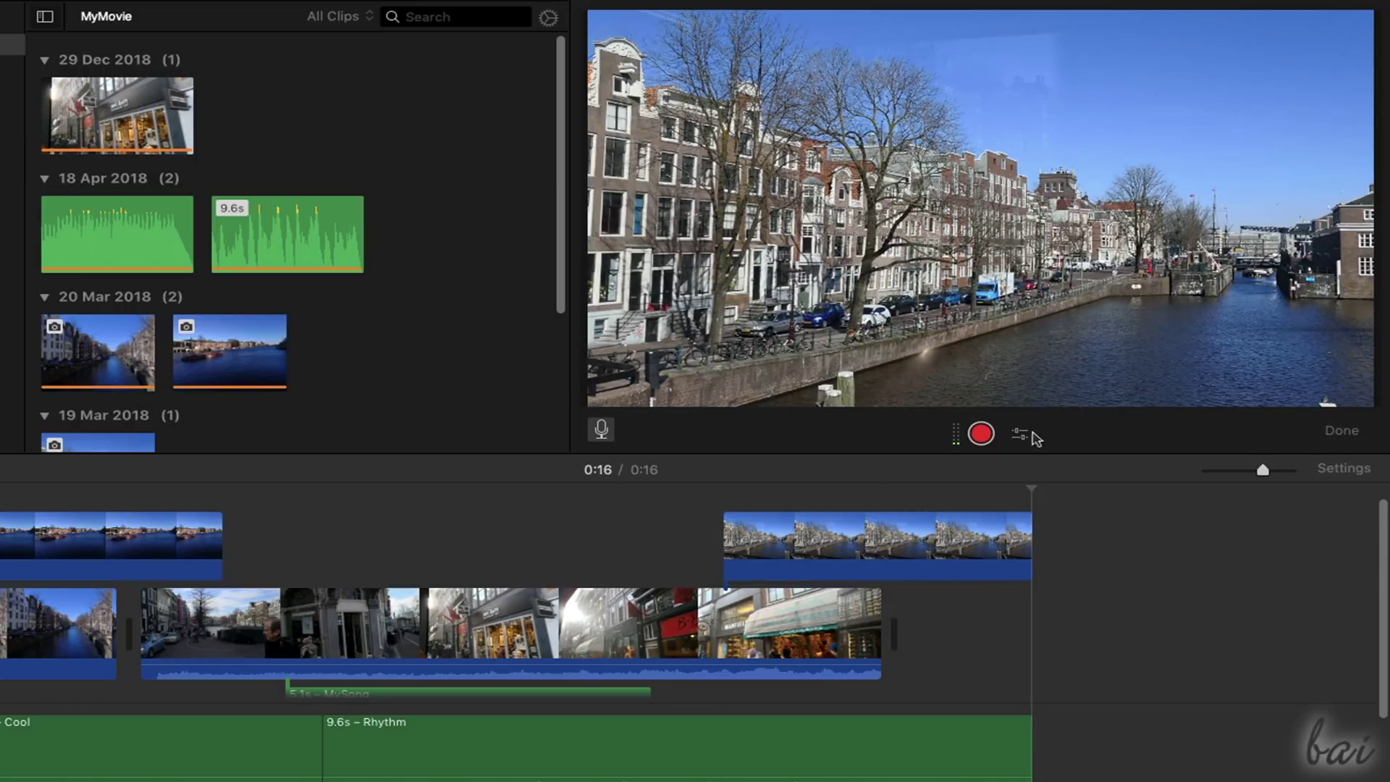
# Step: Record a voiceover with the Input Source kept at System Setting
pyautogui.click(1021, 435)
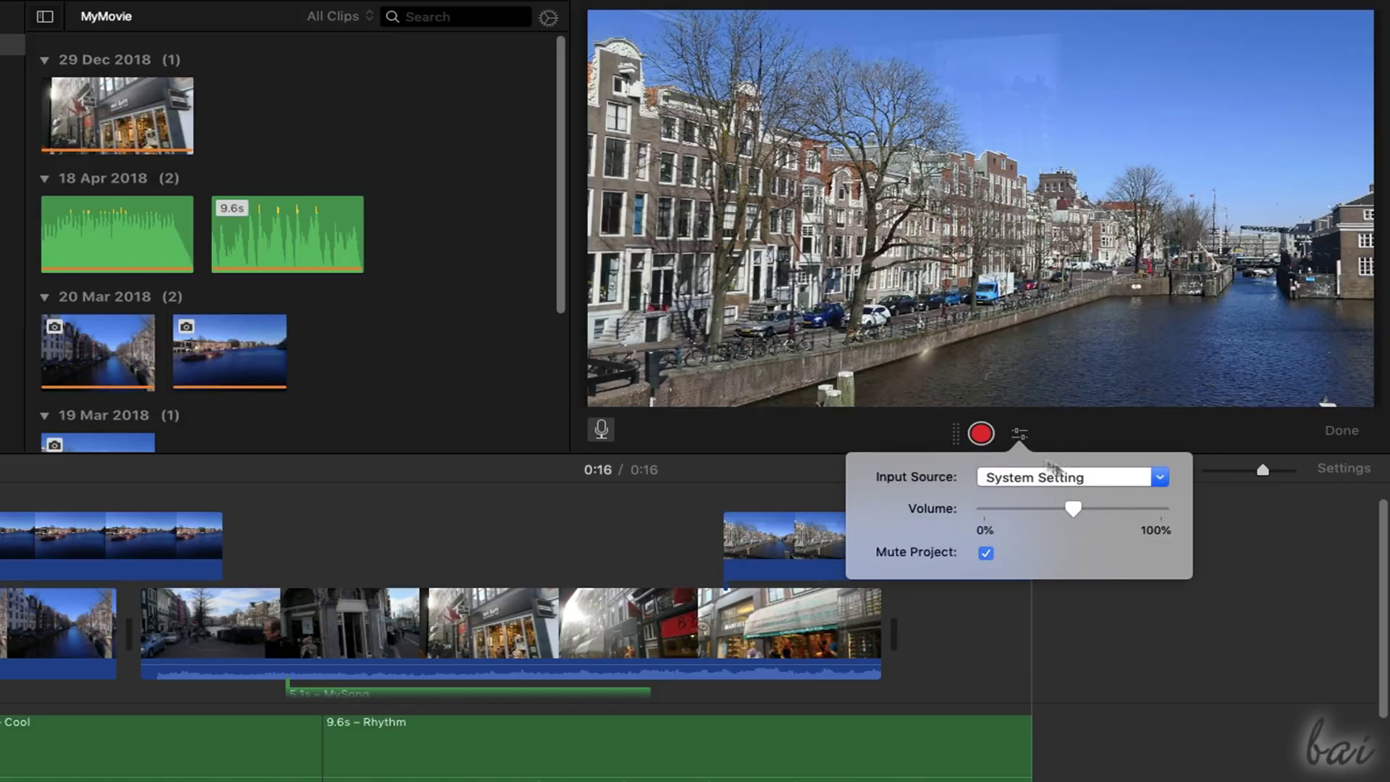
pyautogui.click(1086, 481)
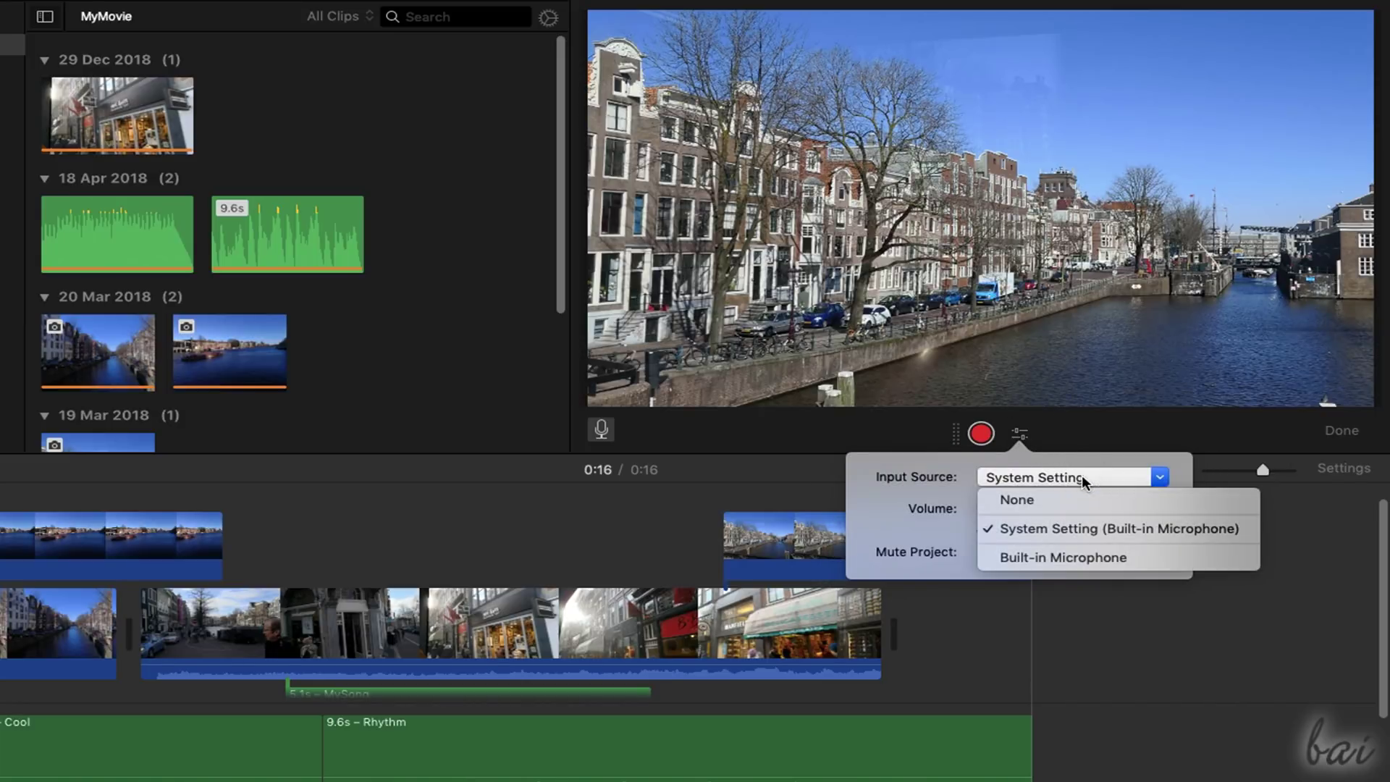
pyautogui.click(1127, 484)
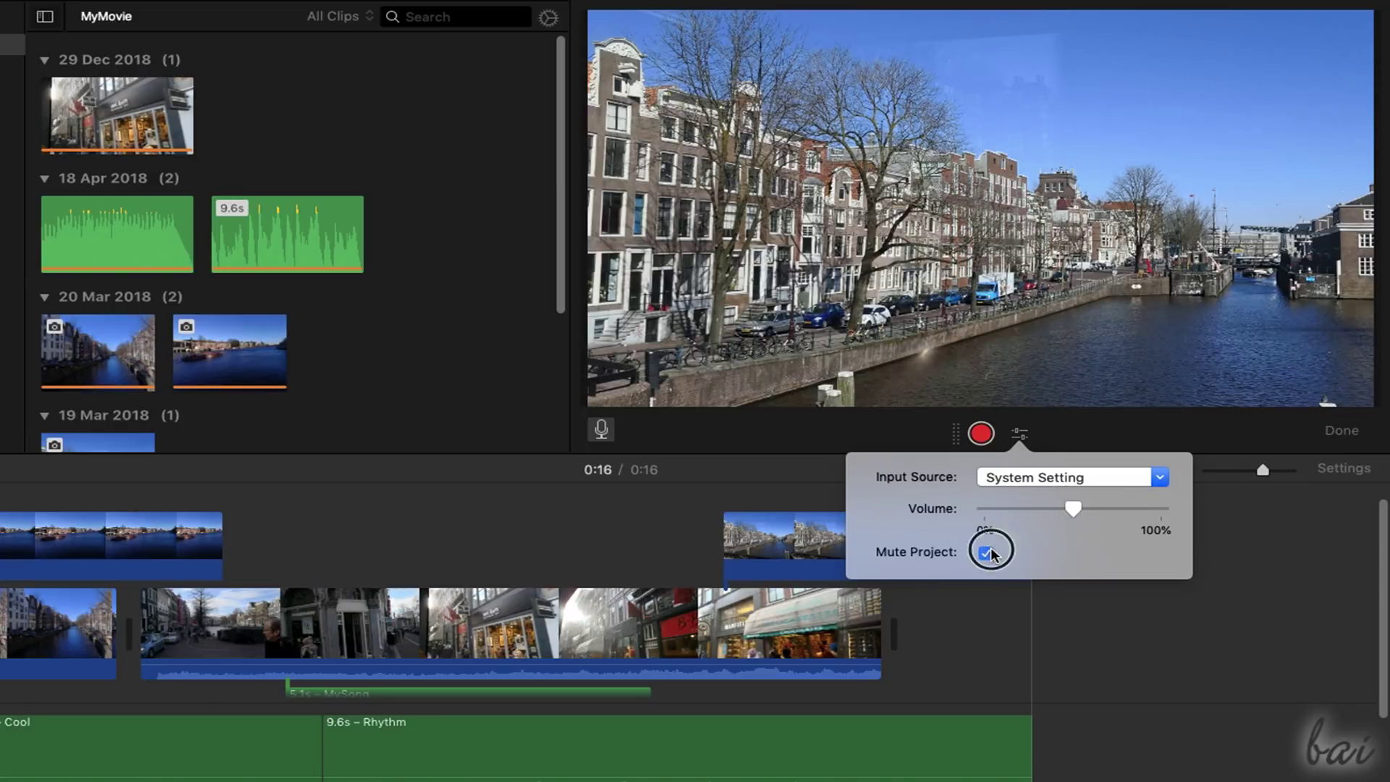
pyautogui.click(1047, 433)
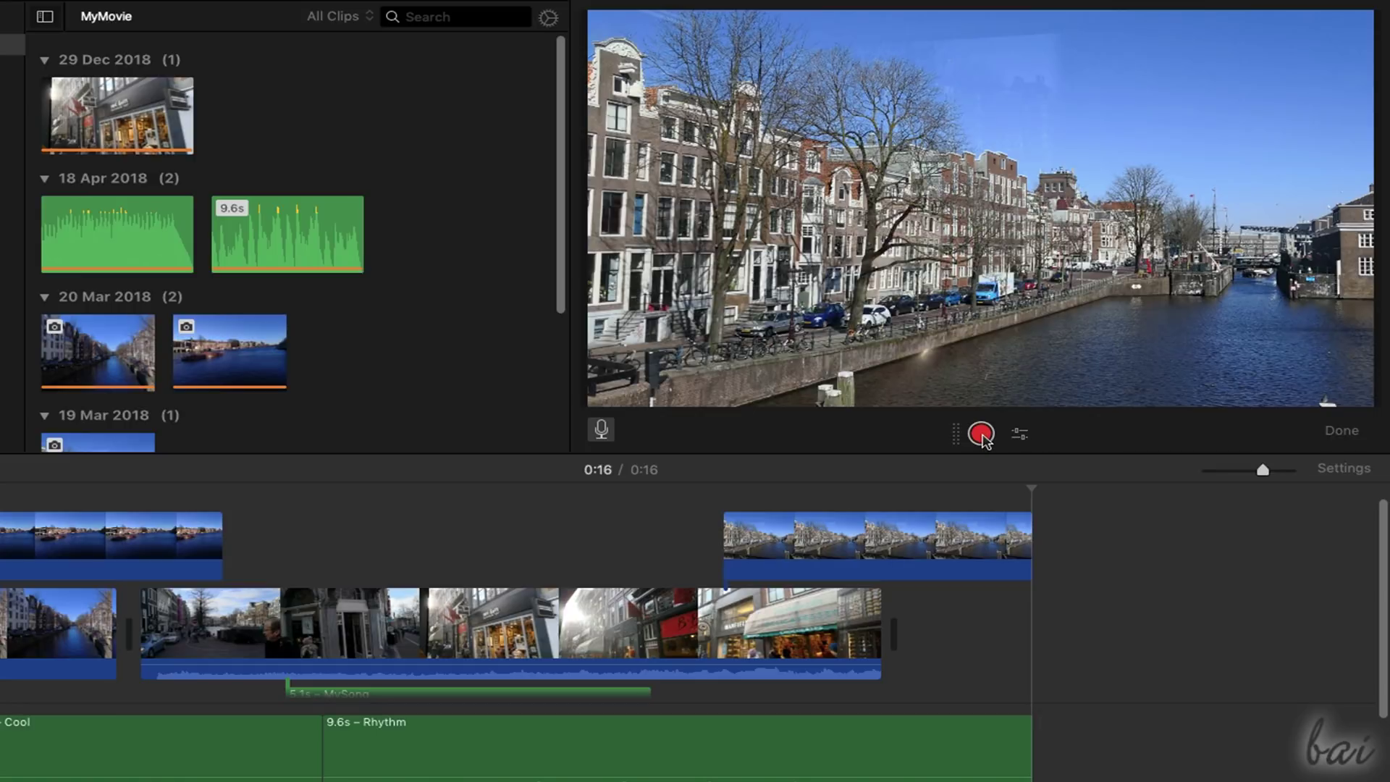
pyautogui.click(982, 434)
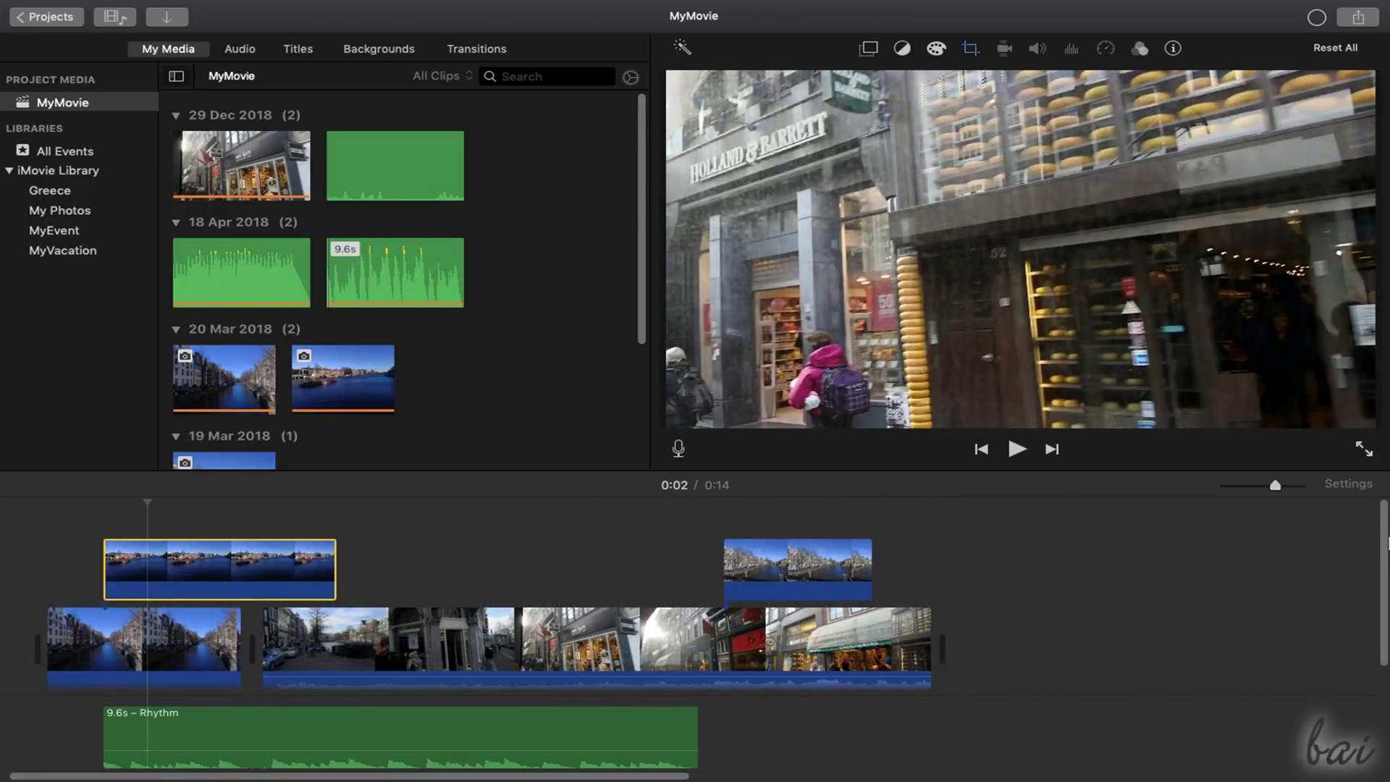
# Step: Move the Cool audio clip later and place MySong below it
pyautogui.scroll(-5, 1369, 572)
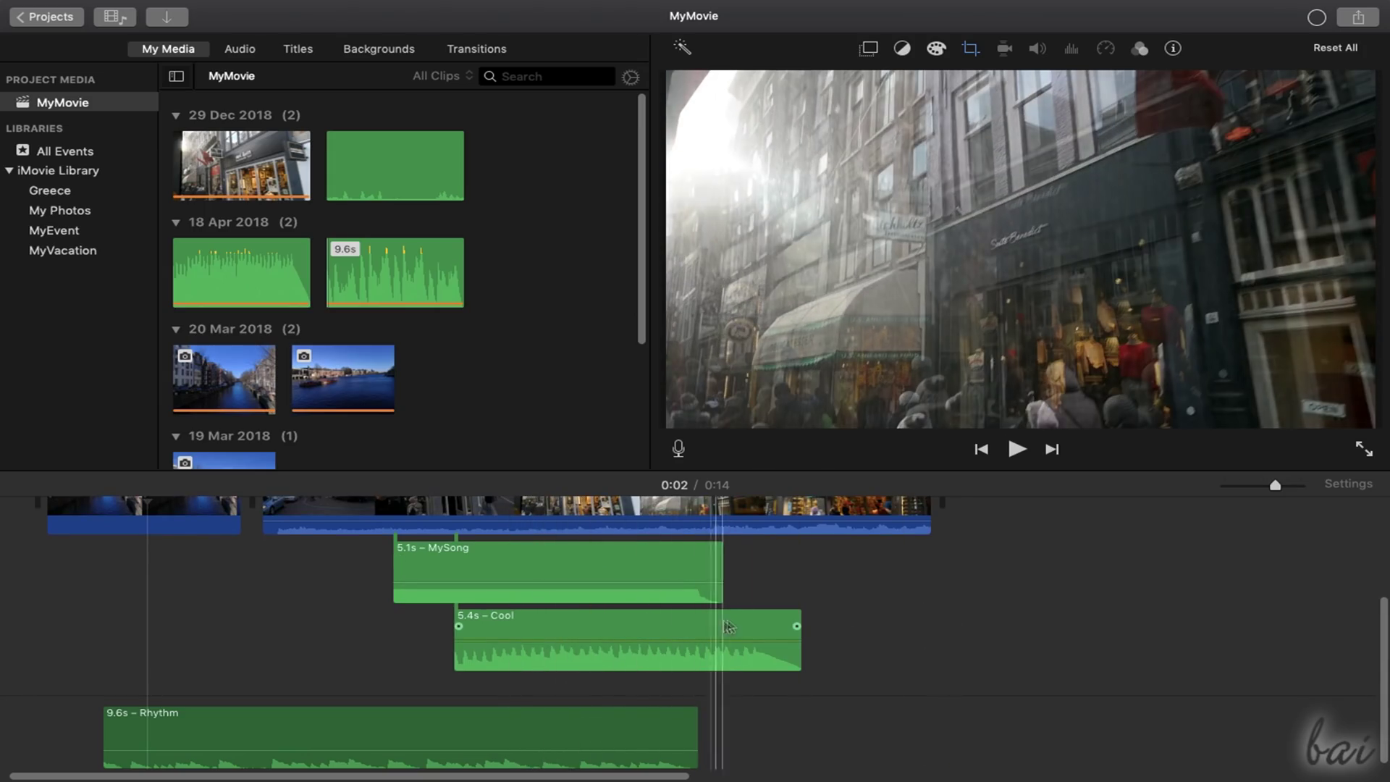
pyautogui.moveTo(1385, 672); pyautogui.dragTo(1385, 590)
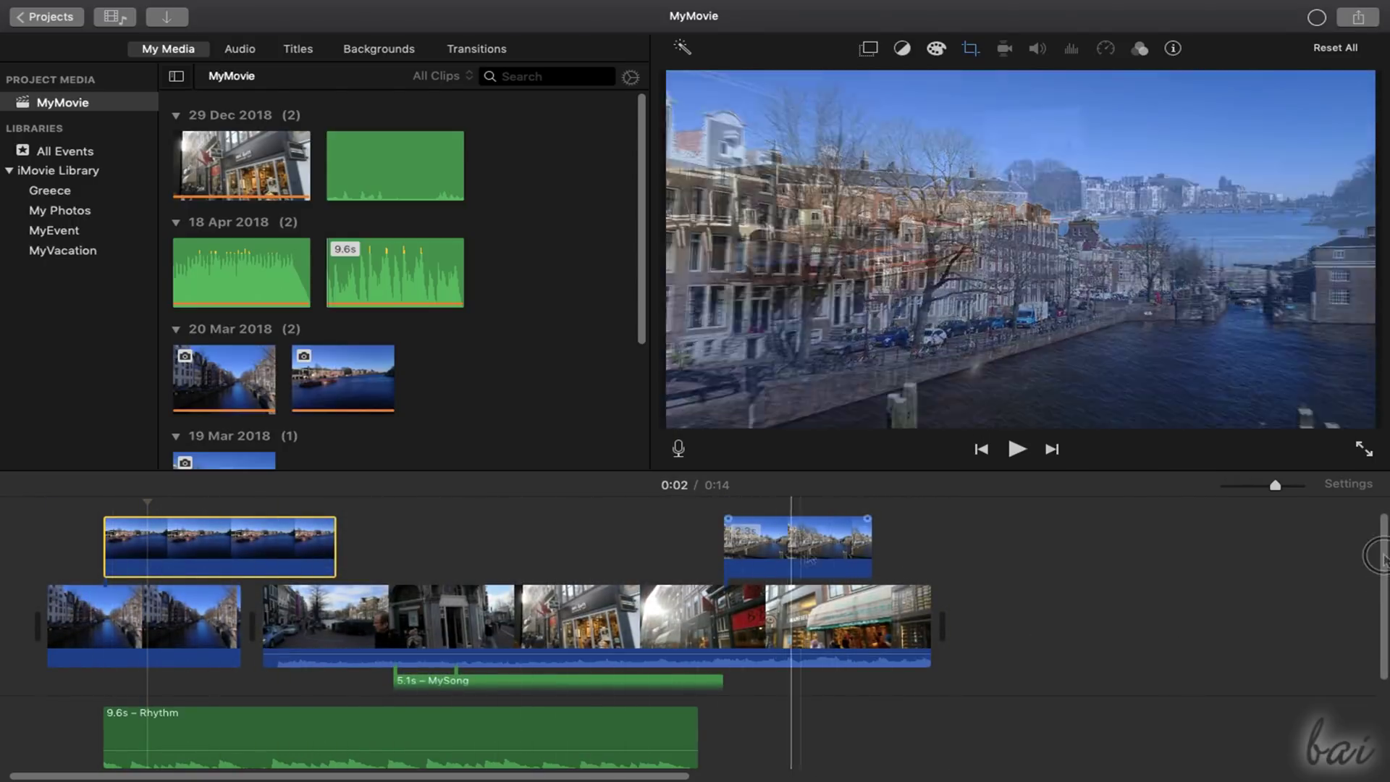
pyautogui.moveTo(1385, 559); pyautogui.dragTo(1385, 631)
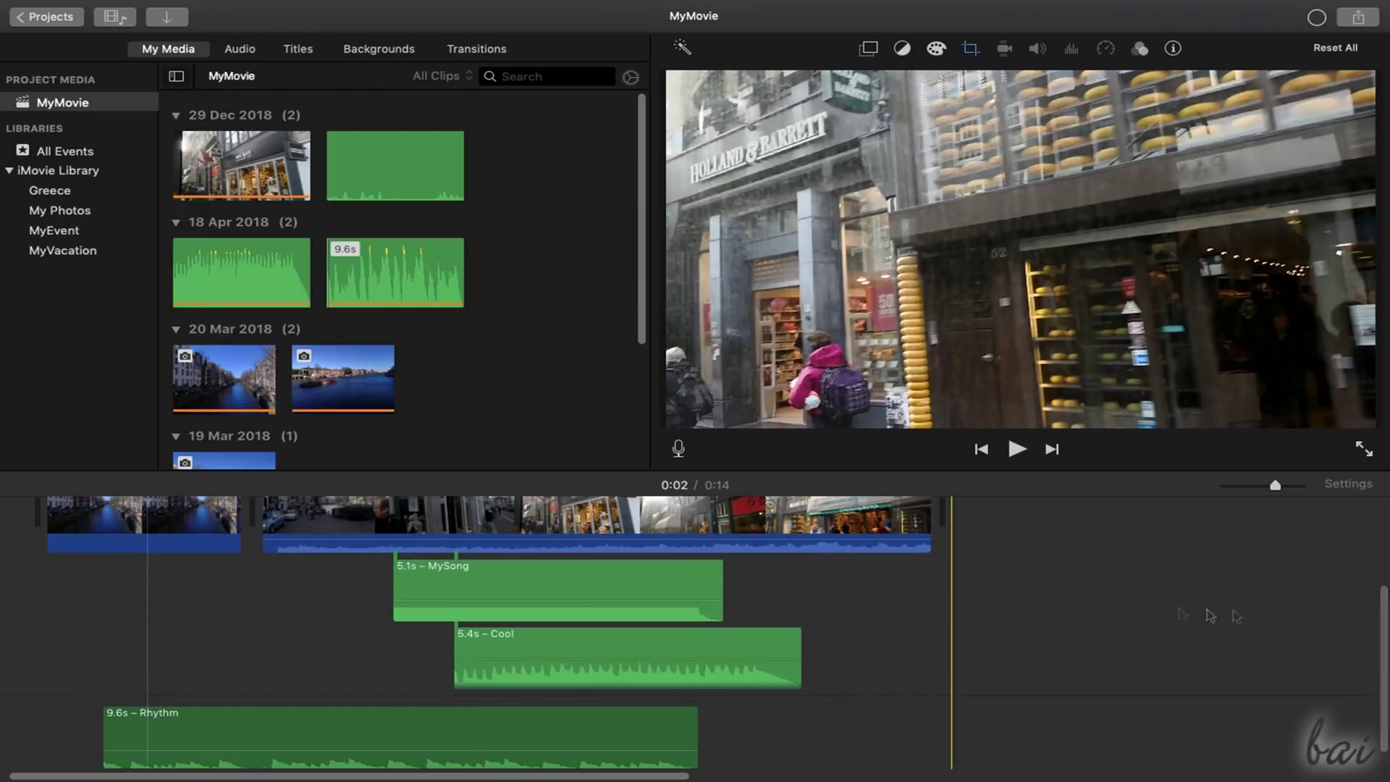
pyautogui.moveTo(585, 647); pyautogui.dragTo(187, 582)
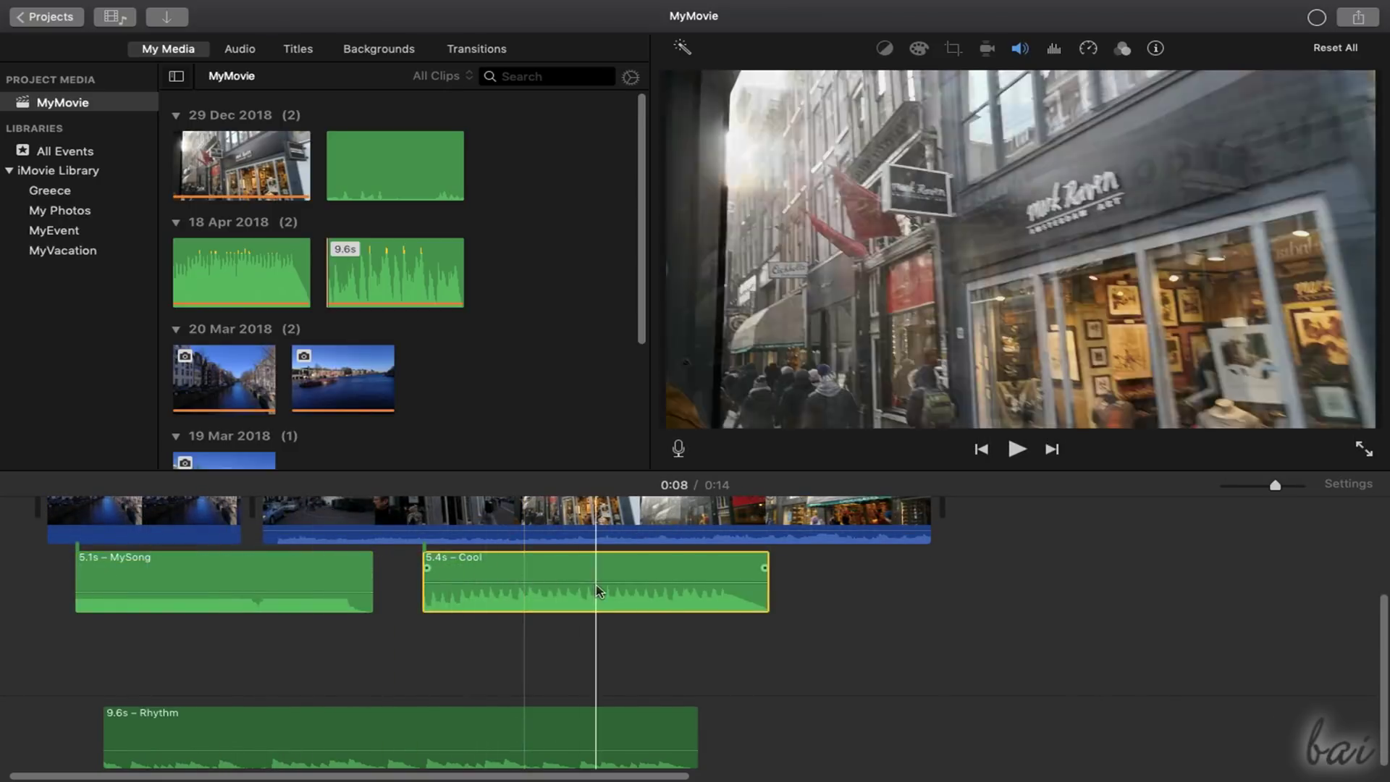
pyautogui.moveTo(319, 576); pyautogui.dragTo(655, 650)
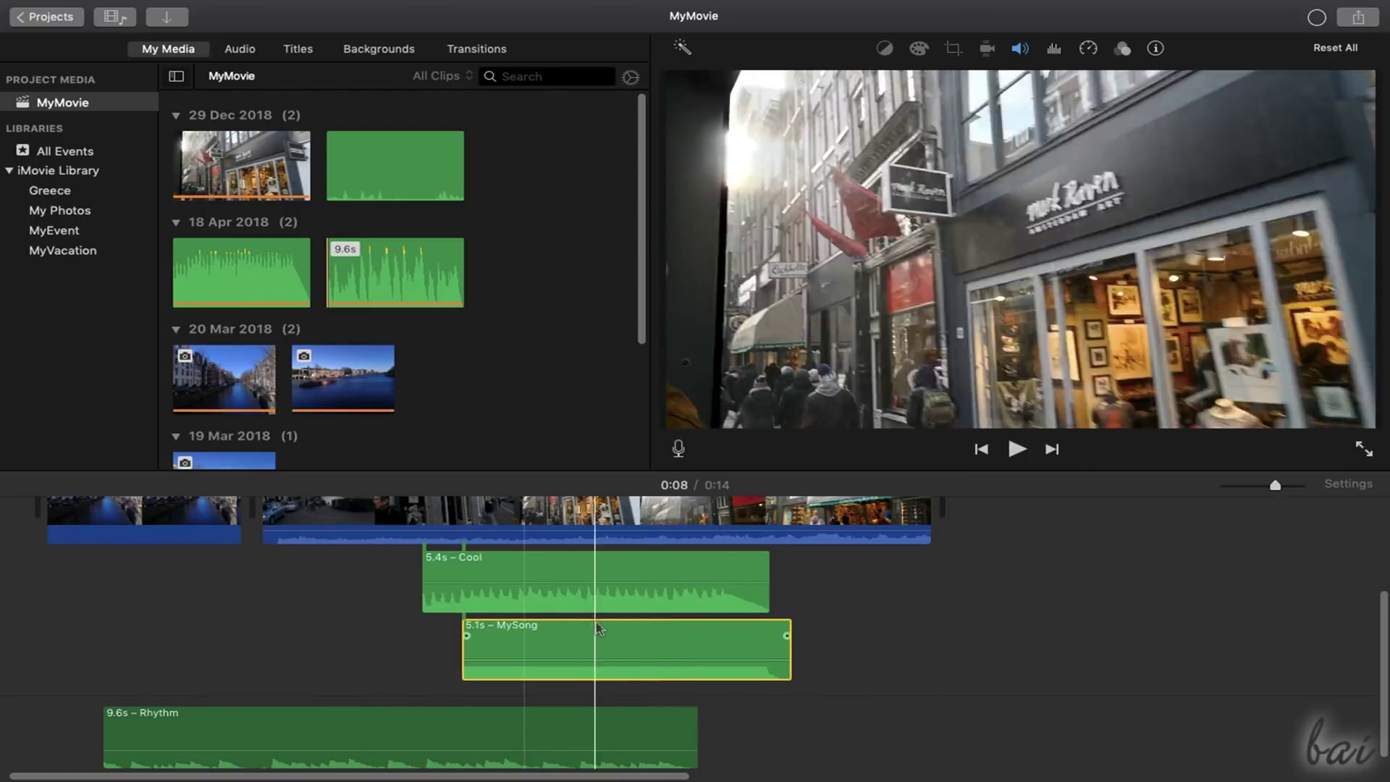
# Step: Reposition the first canal clip toward the start of the timeline
pyautogui.scroll(-1, 449, 652)
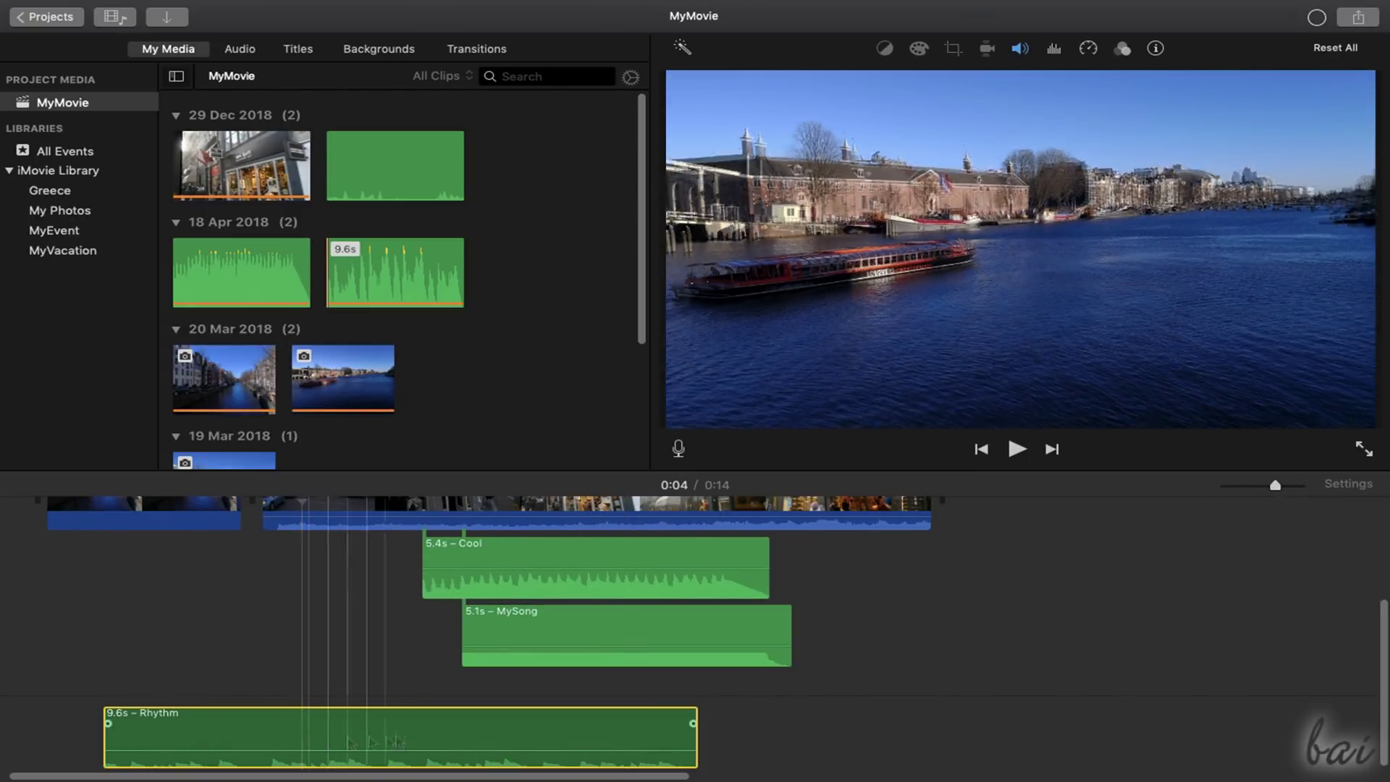
pyautogui.moveTo(1374, 719); pyautogui.dragTo(1380, 638)
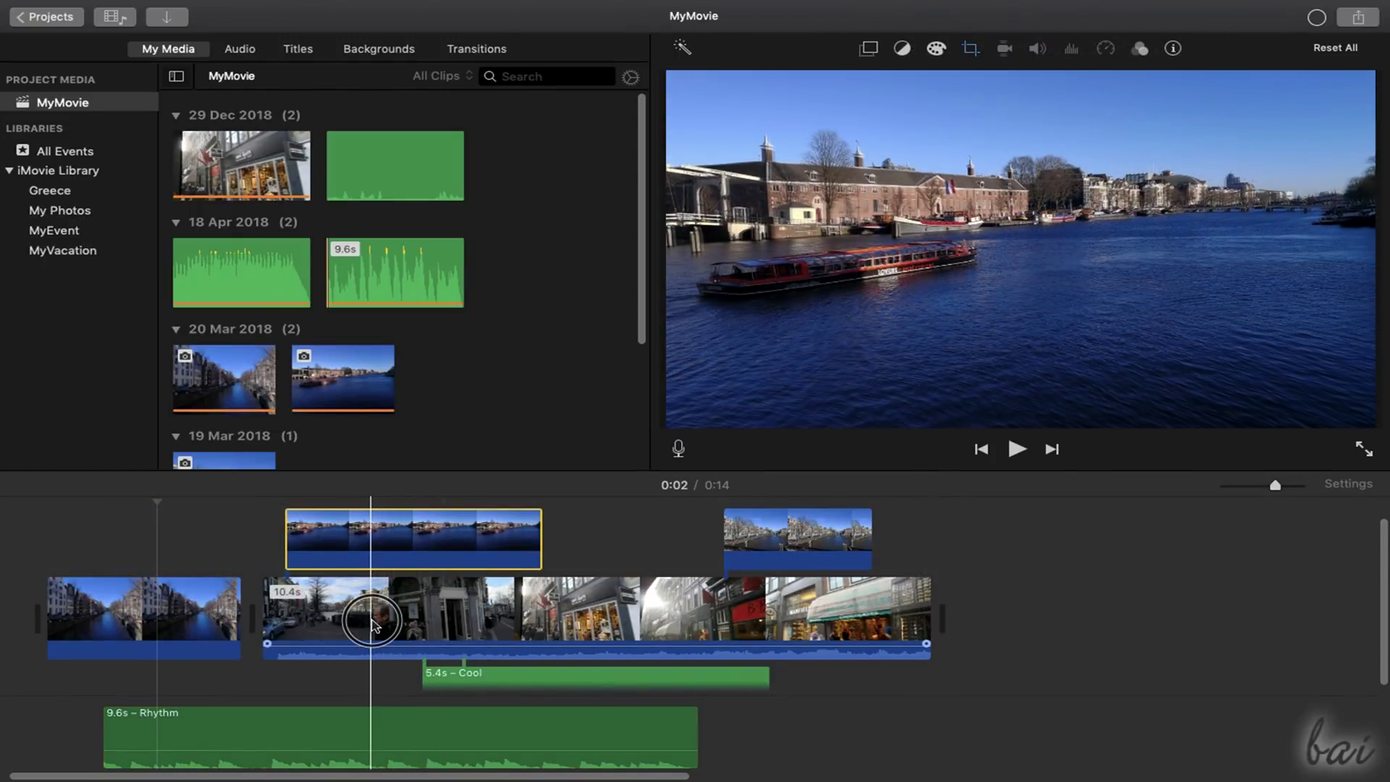
pyautogui.click(372, 624)
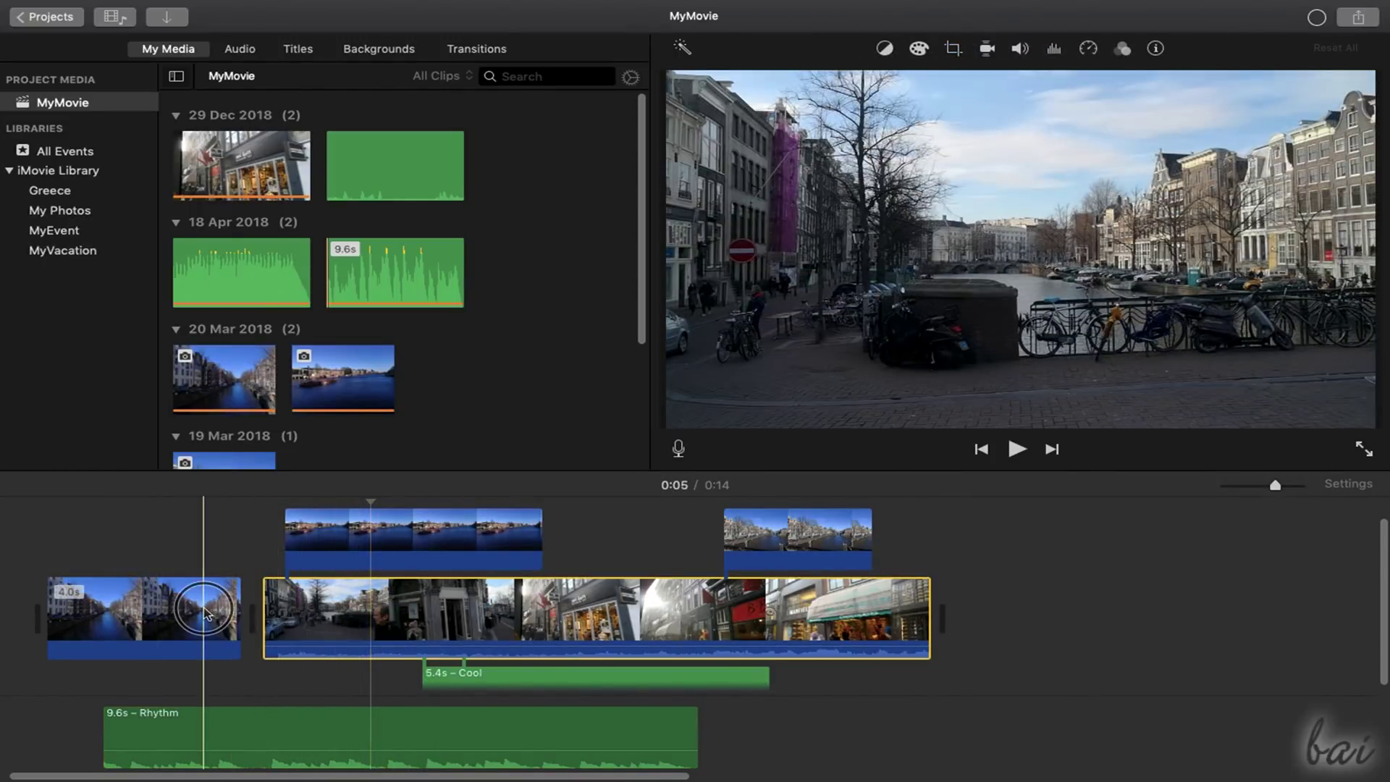
pyautogui.click(205, 612)
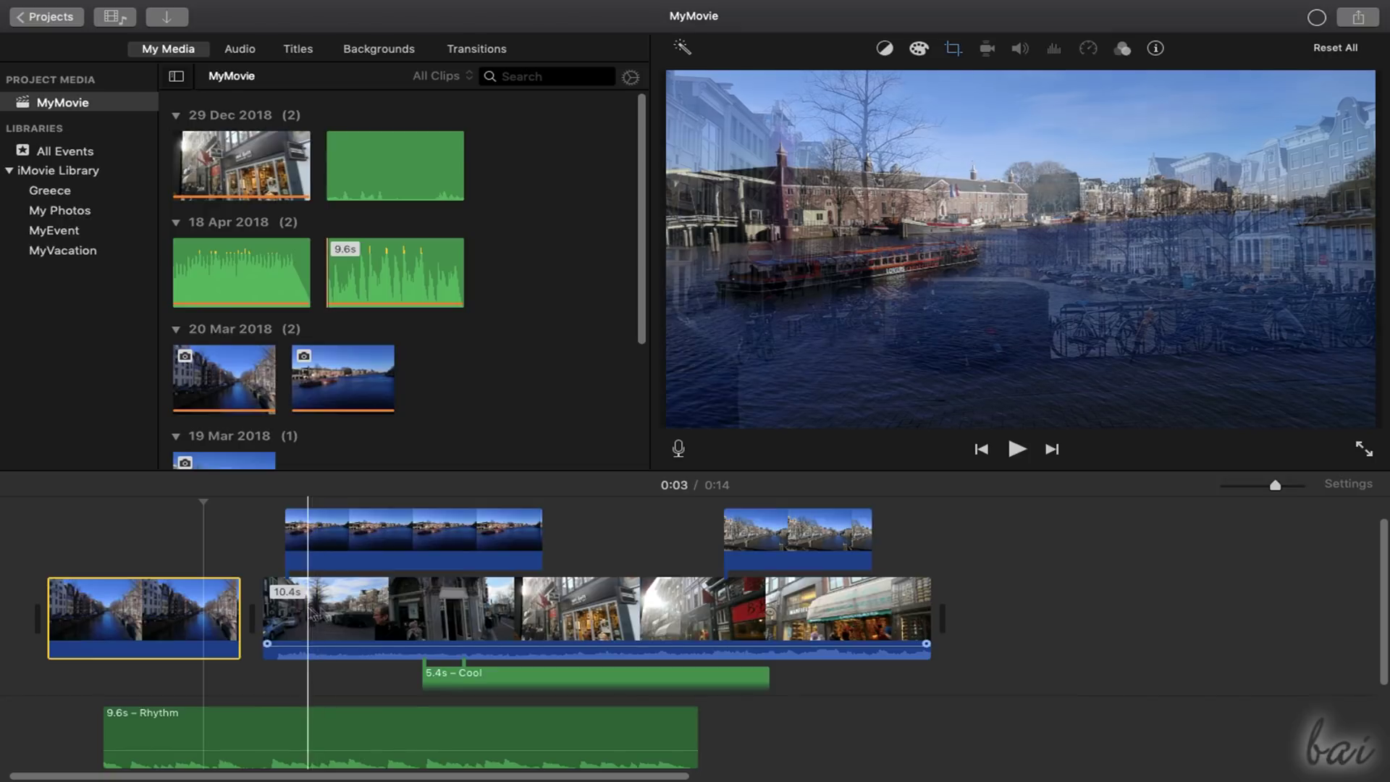
pyautogui.click(152, 615)
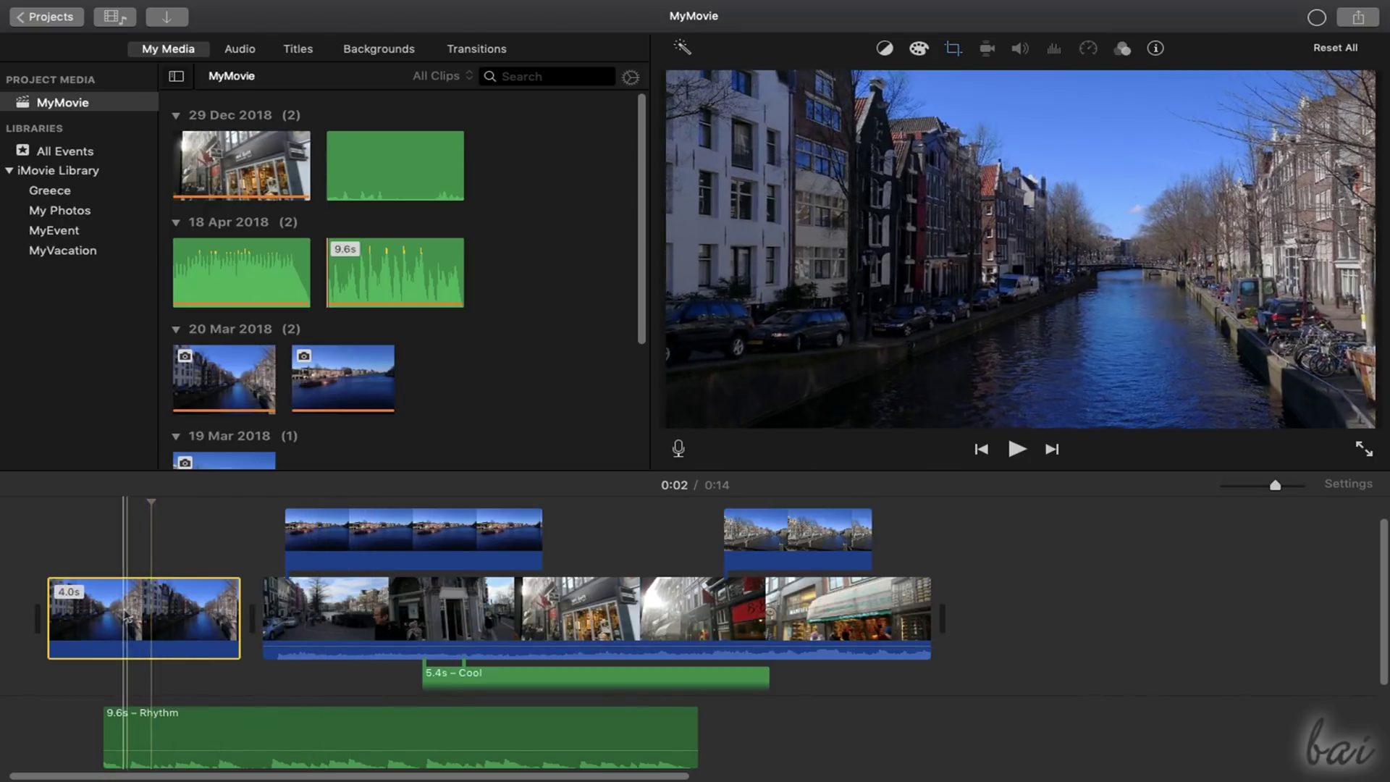
pyautogui.moveTo(125, 616); pyautogui.dragTo(22, 615)
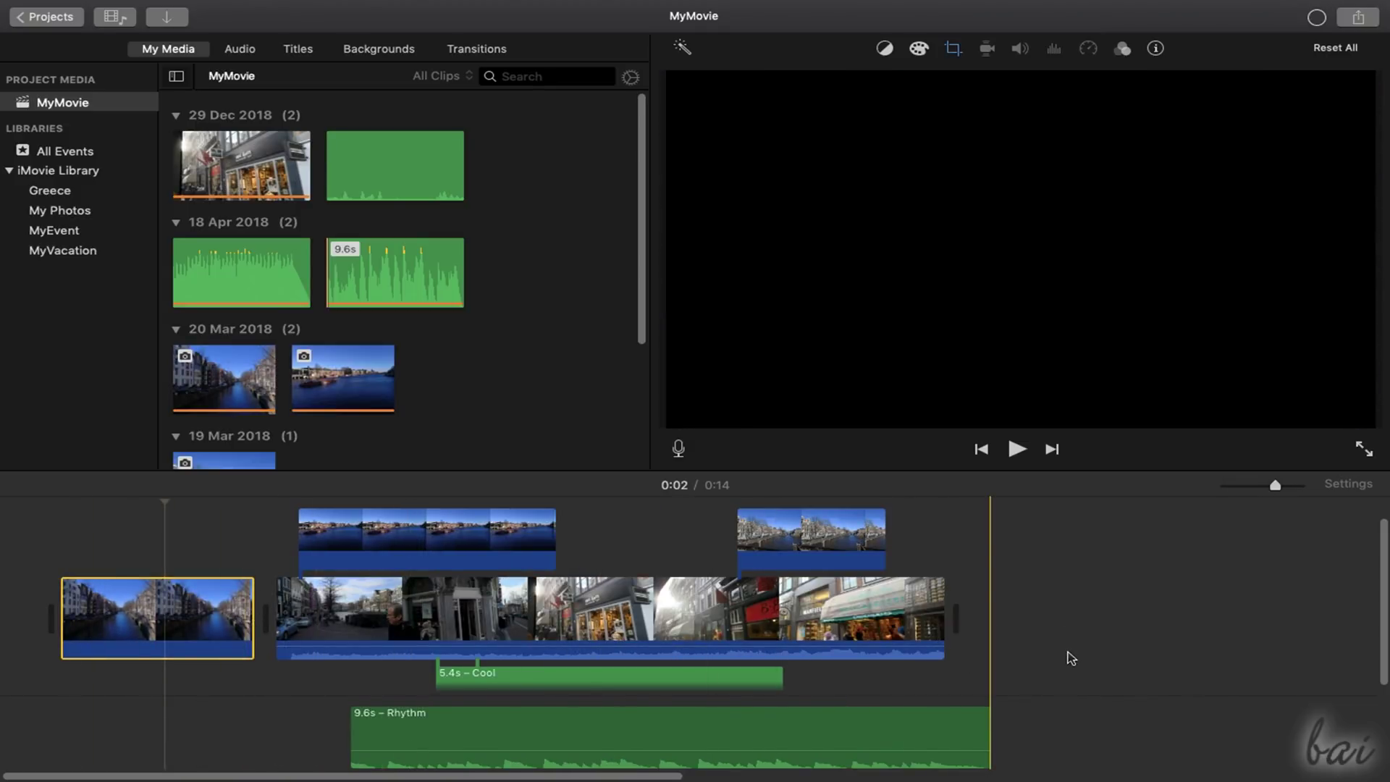
# Step: Shift the canal cutaways, including the 2.3s one, earlier in the movie
pyautogui.click(424, 539)
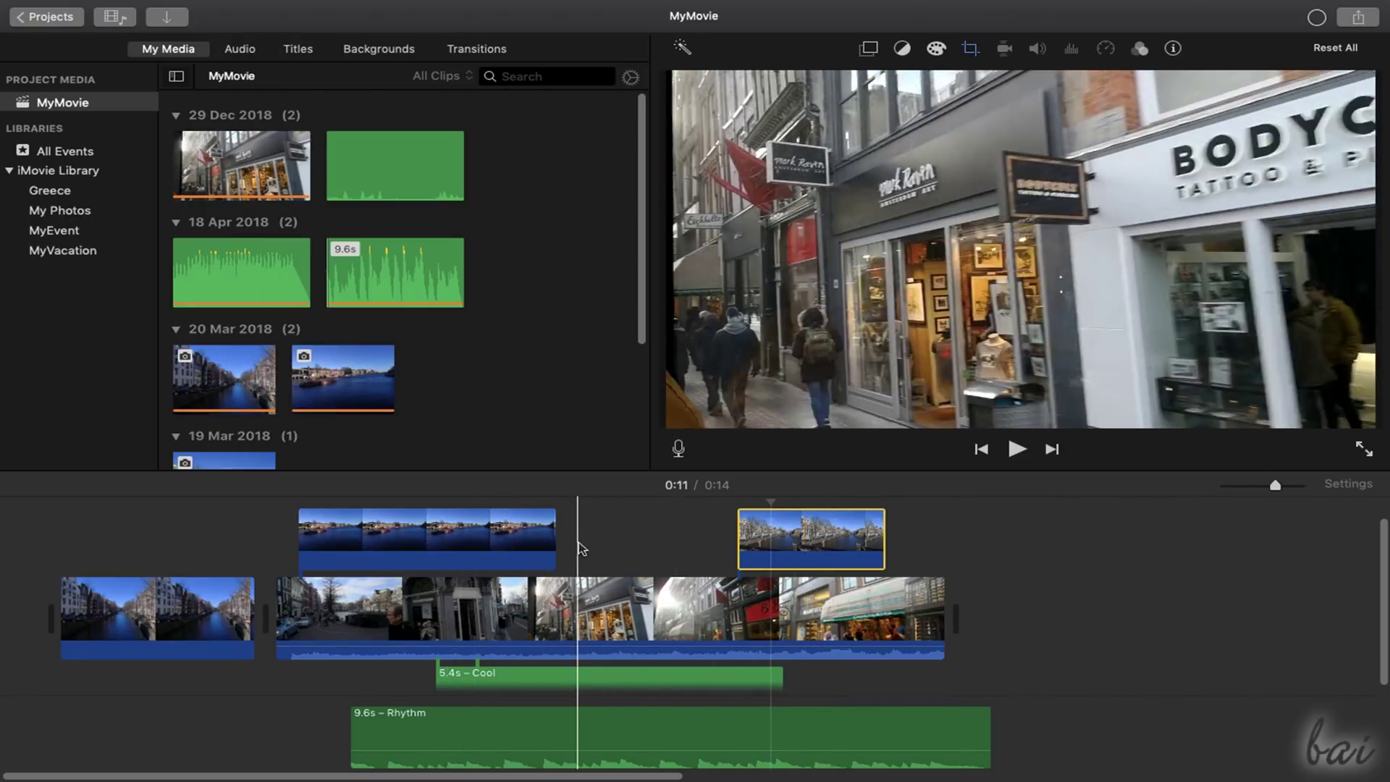
pyautogui.moveTo(496, 532); pyautogui.dragTo(247, 540)
pyautogui.moveTo(782, 536)
pyautogui.mouseDown()
pyautogui.moveTo(605, 547)
pyautogui.moveTo(778, 552)
pyautogui.mouseUp()
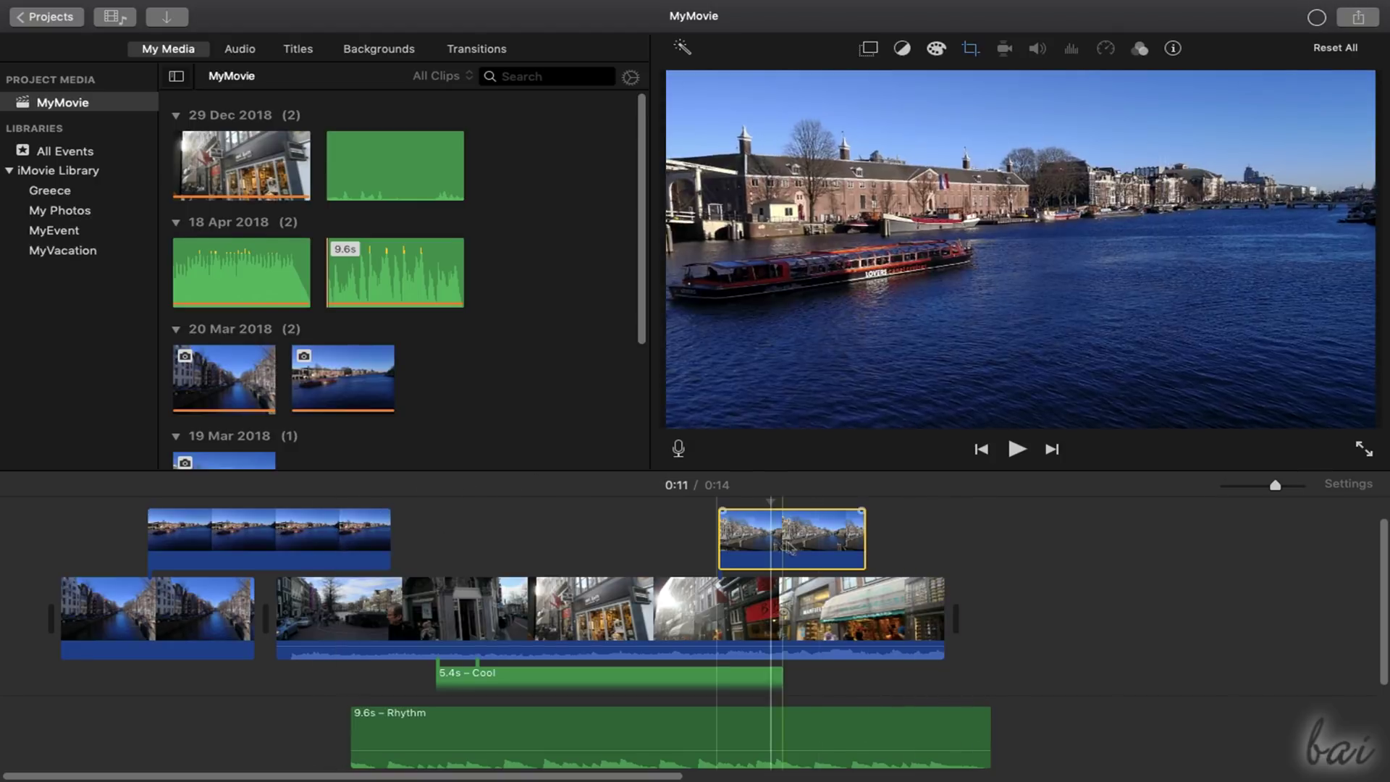
pyautogui.moveTo(809, 542); pyautogui.dragTo(657, 539)
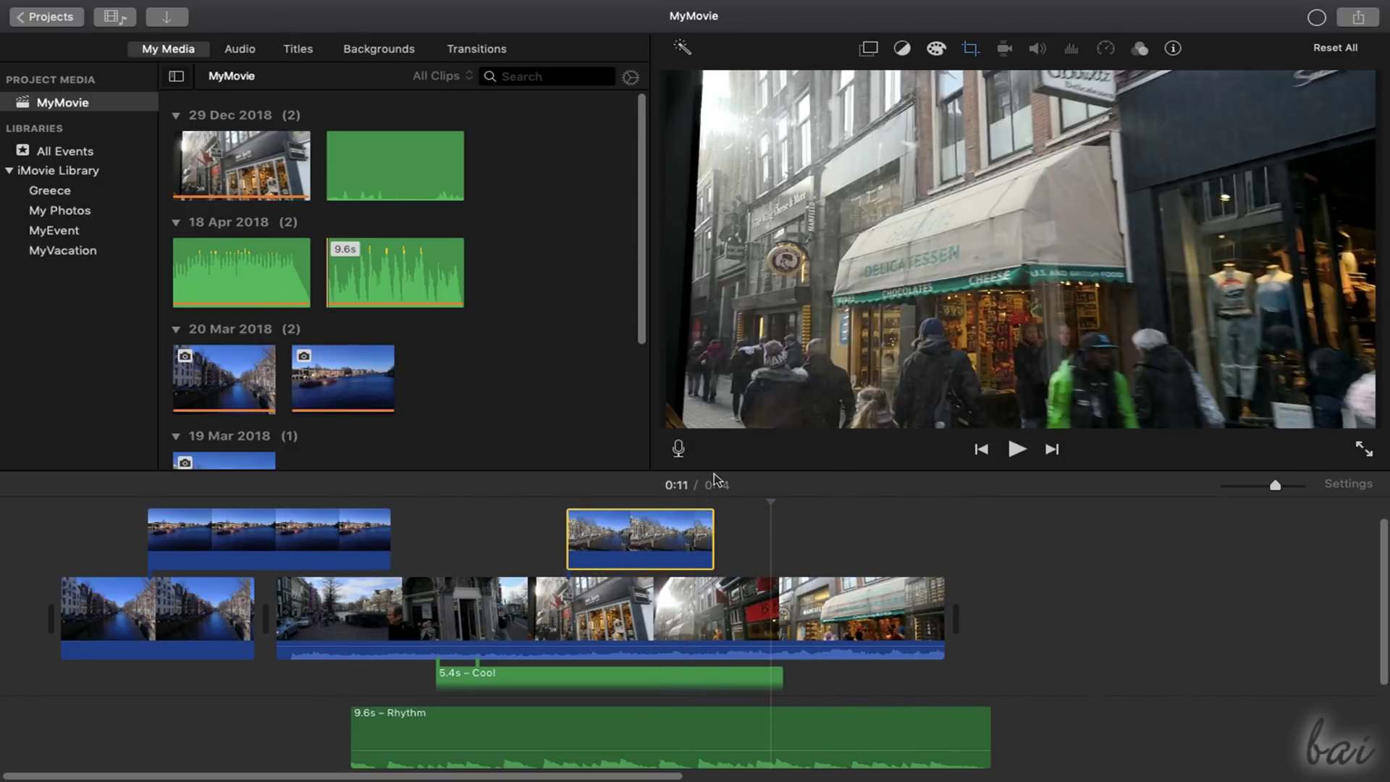
# Step: Reorder the 10.4s street clip to play before the canal clip
pyautogui.click(695, 612)
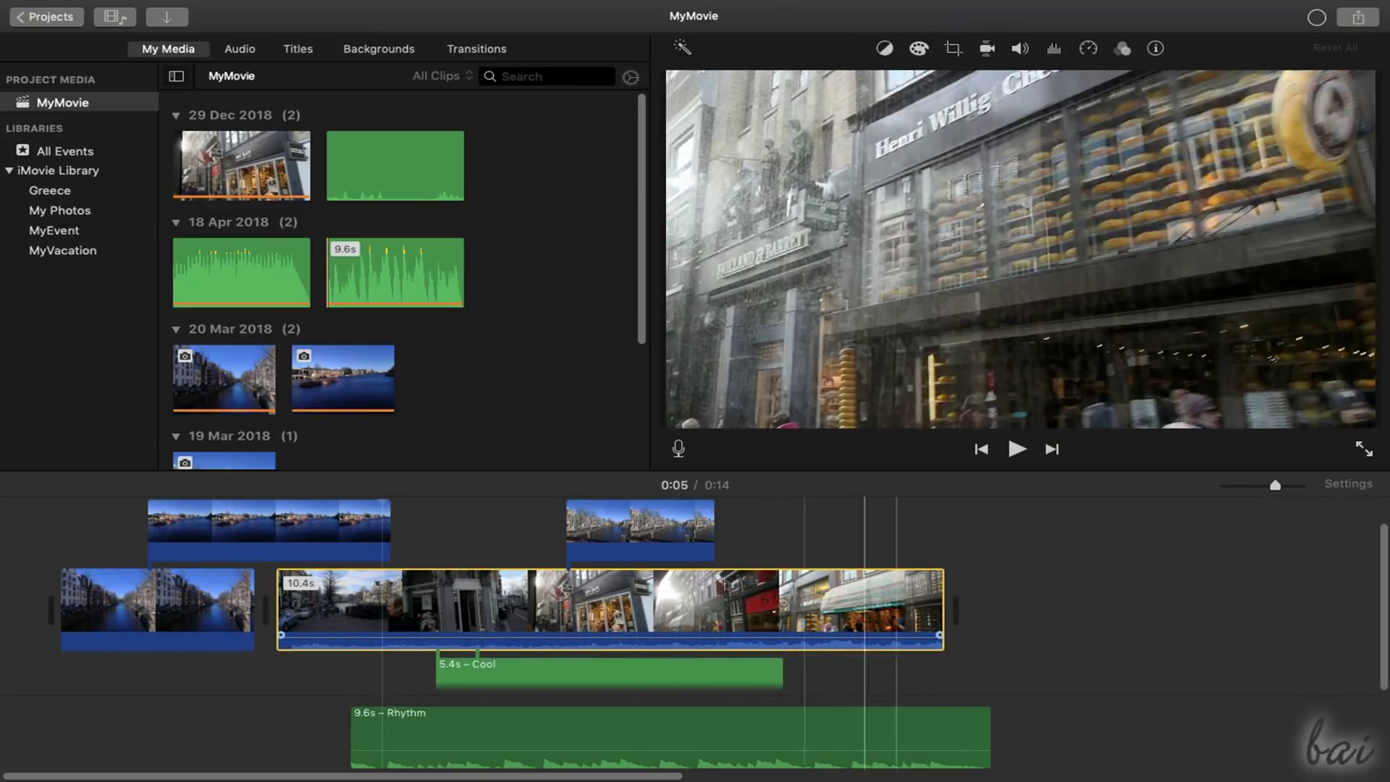
pyautogui.moveTo(161, 621)
pyautogui.mouseDown()
pyautogui.moveTo(199, 630)
pyautogui.moveTo(174, 624)
pyautogui.moveTo(194, 614)
pyautogui.moveTo(173, 634)
pyautogui.moveTo(179, 620)
pyautogui.moveTo(165, 617)
pyautogui.mouseUp()
pyautogui.click(570, 559)
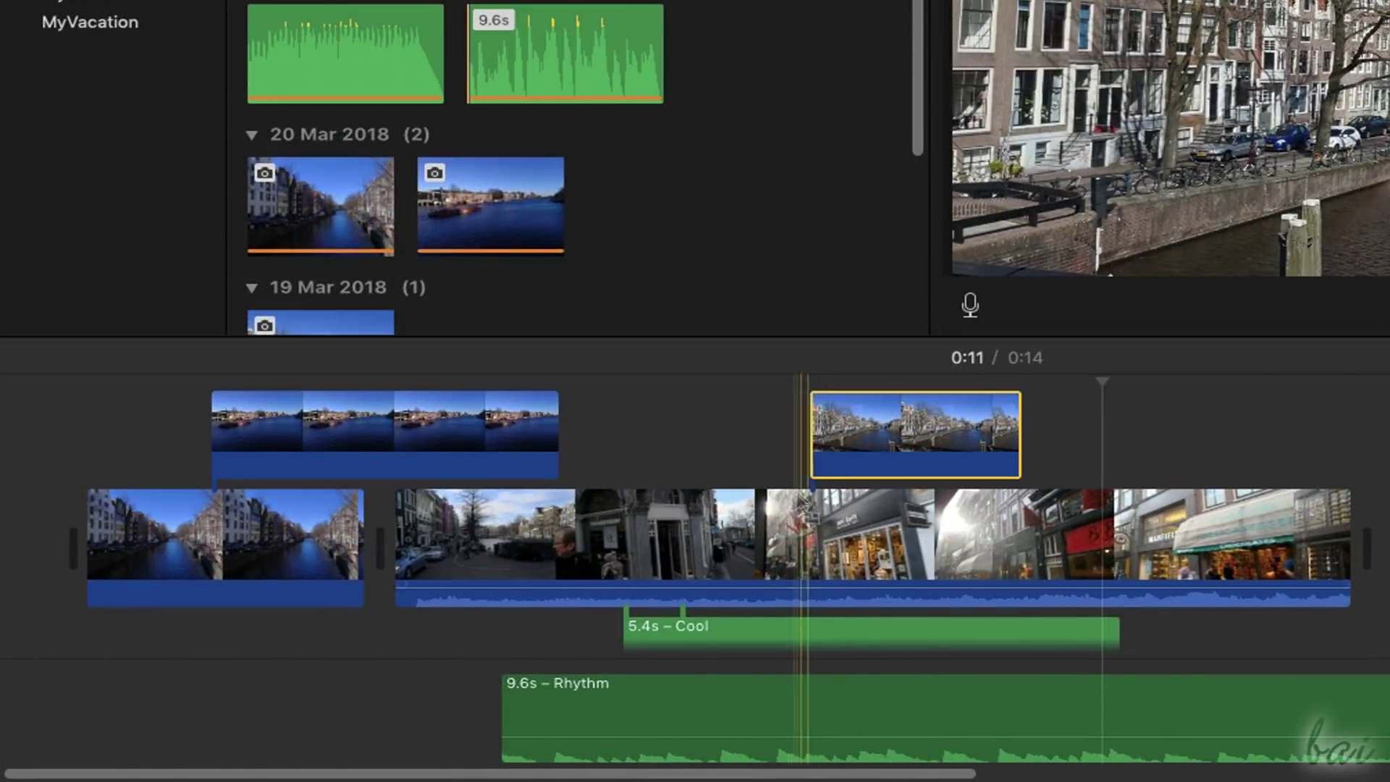
pyautogui.scroll(-3, 627, 507)
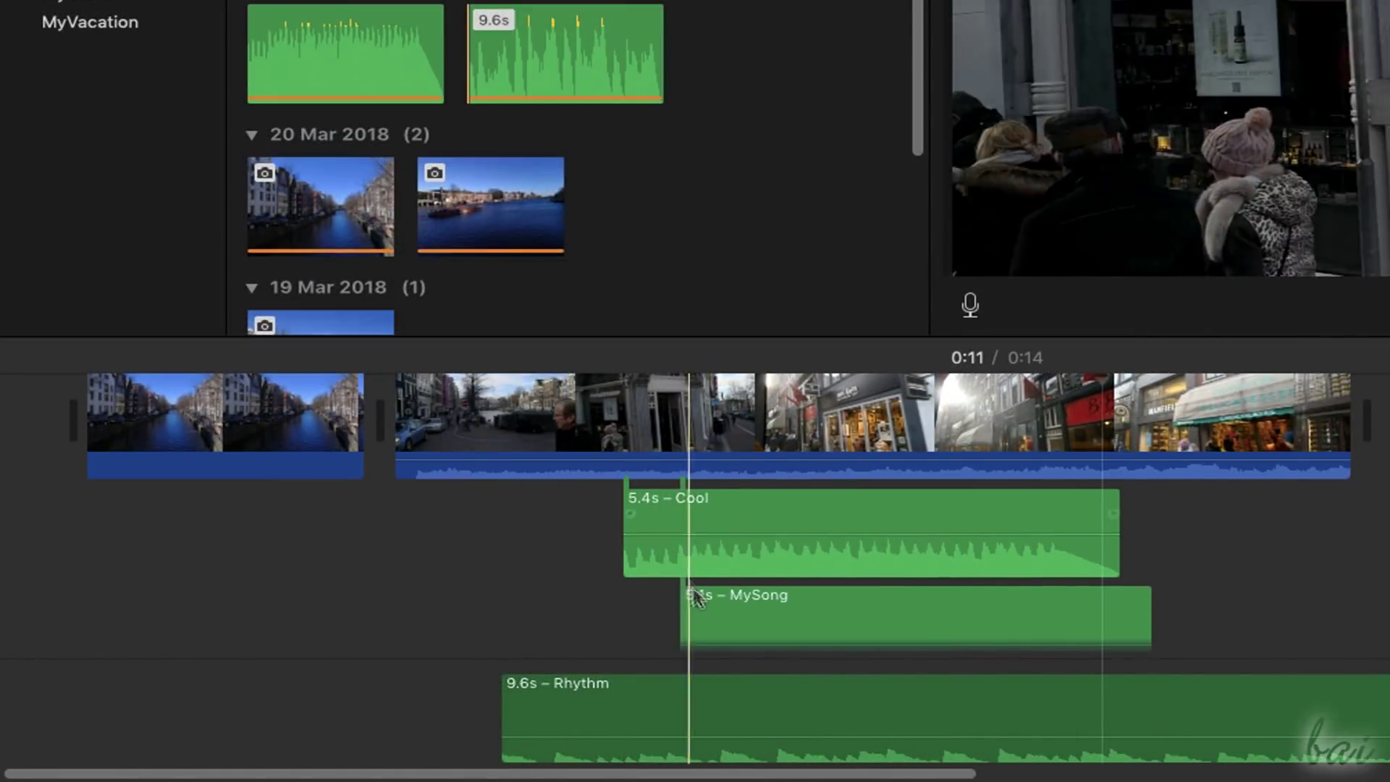
pyautogui.scroll(2, 717, 510)
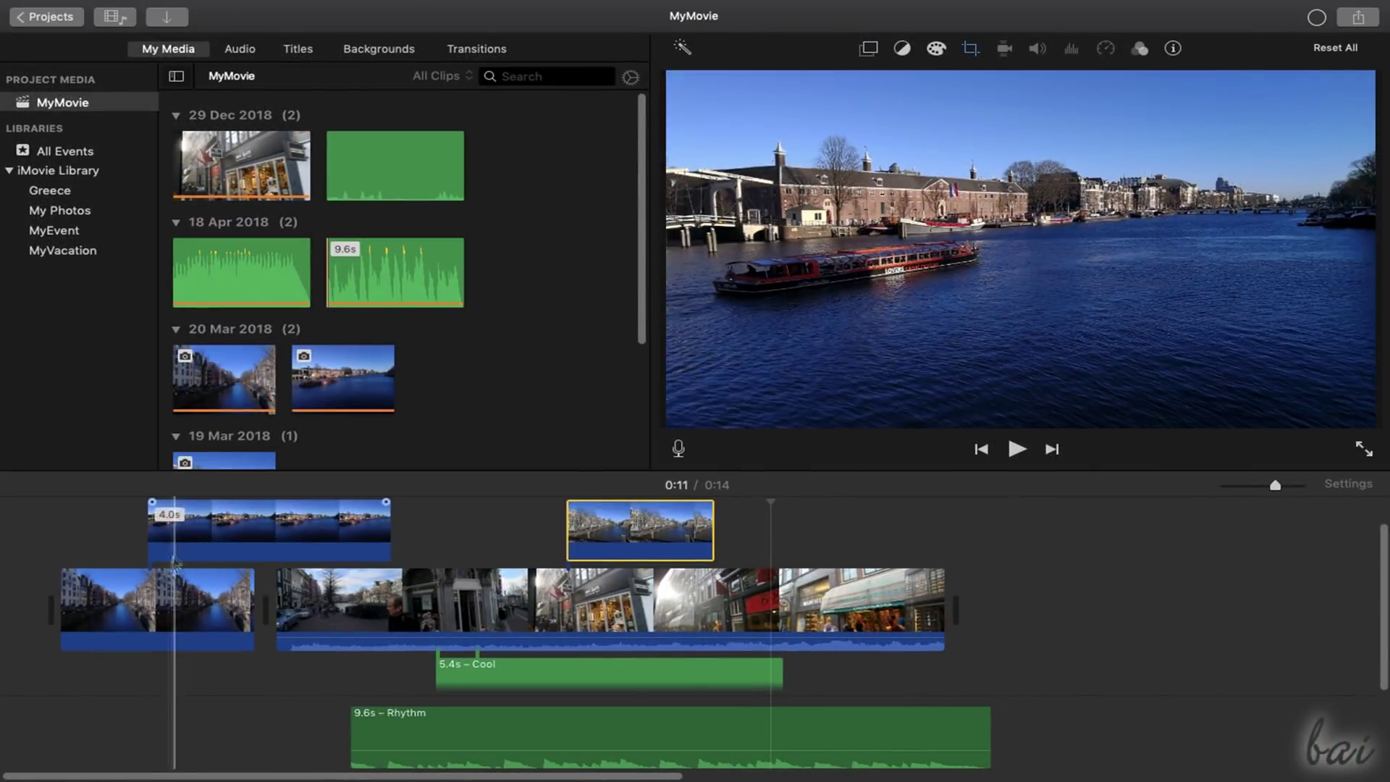
pyautogui.moveTo(526, 614); pyautogui.dragTo(83, 601)
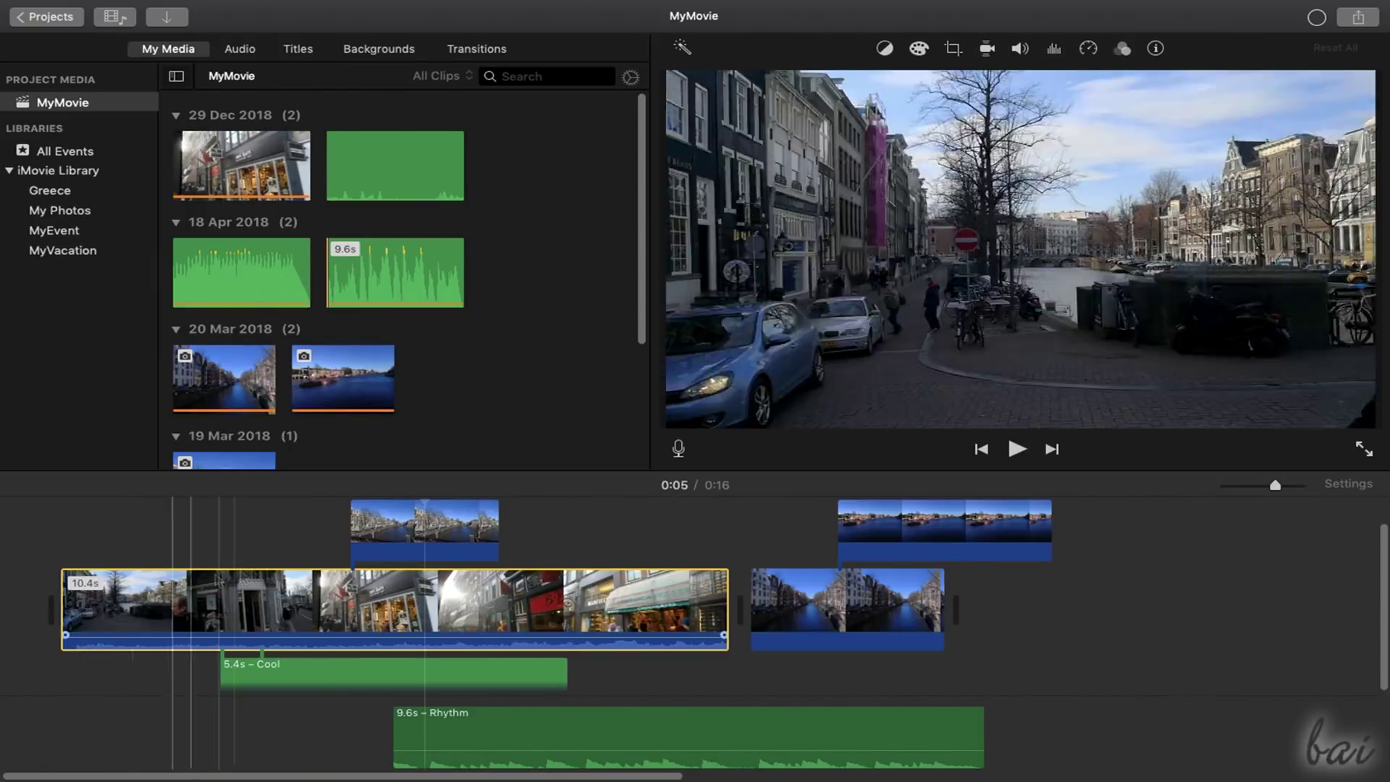
# Step: Connect the street clip above the canal clip, slide it later, and detach its audio
pyautogui.moveTo(606, 608); pyautogui.dragTo(574, 534)
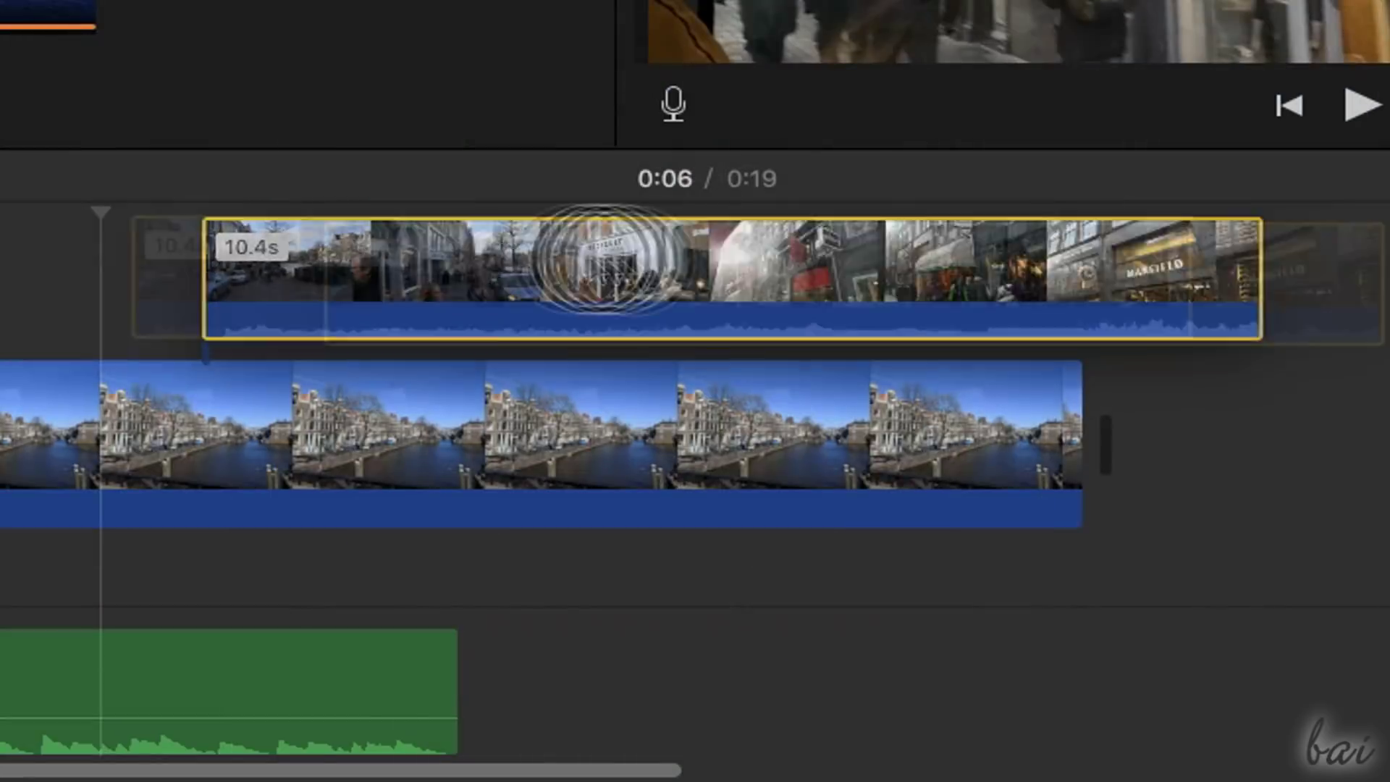
pyautogui.moveTo(459, 279); pyautogui.dragTo(655, 272)
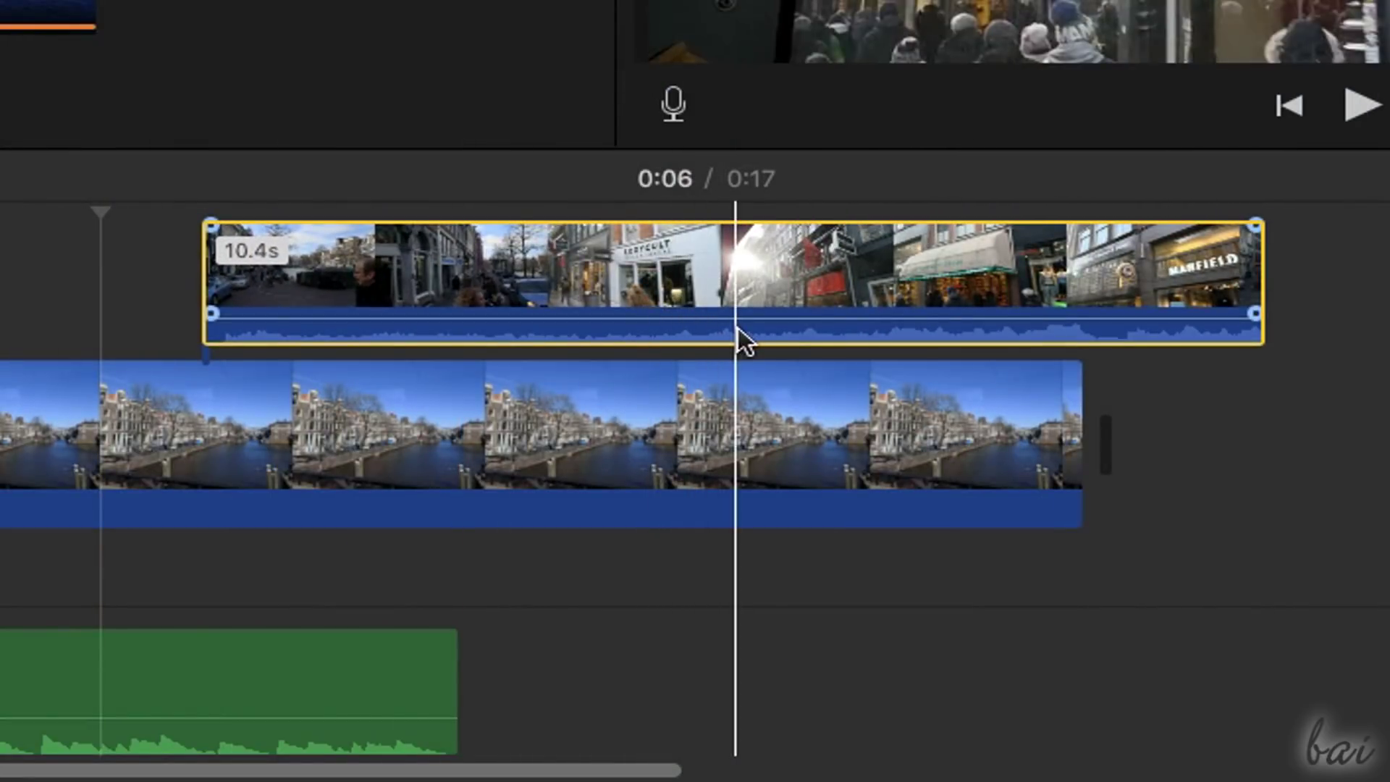
pyautogui.click(789, 264)
pyautogui.rightClick(790, 265)
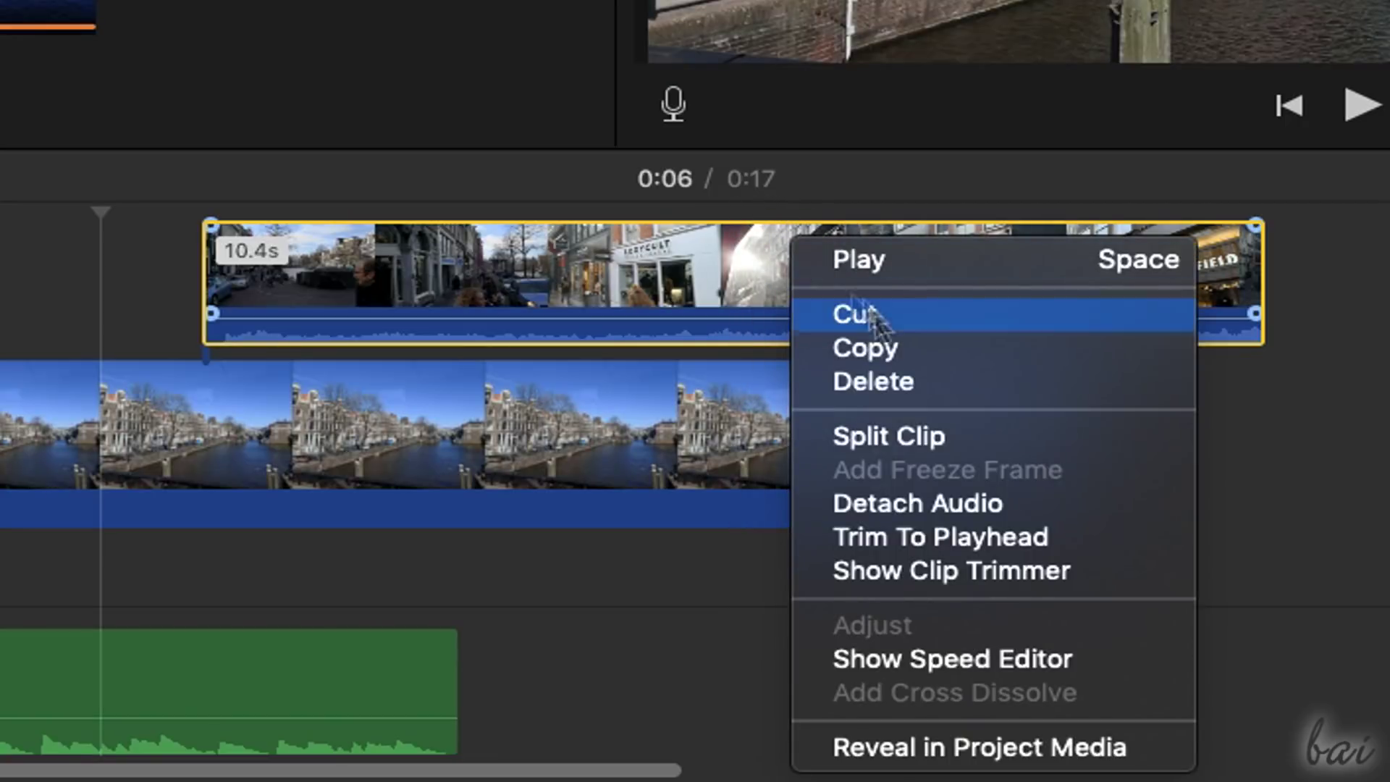
pyautogui.click(889, 501)
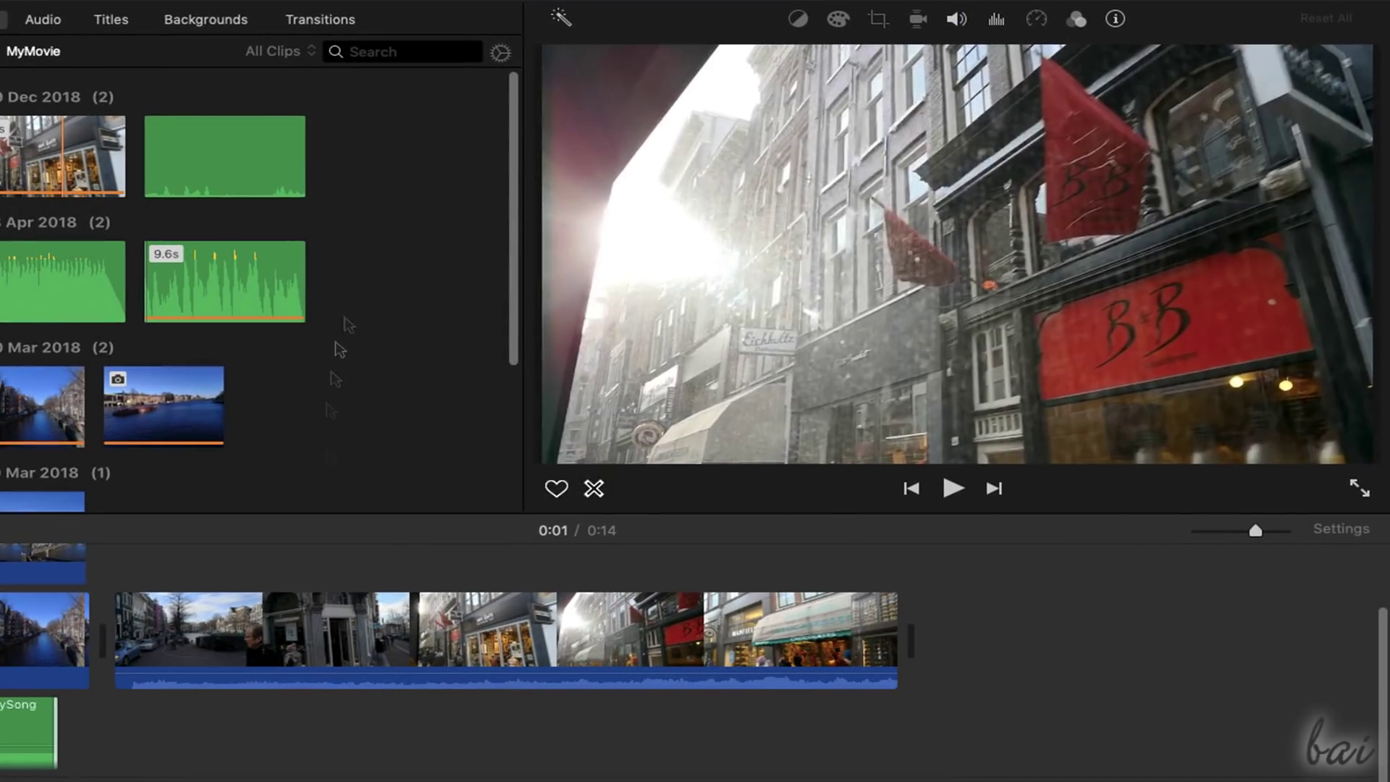
pyautogui.click(429, 637)
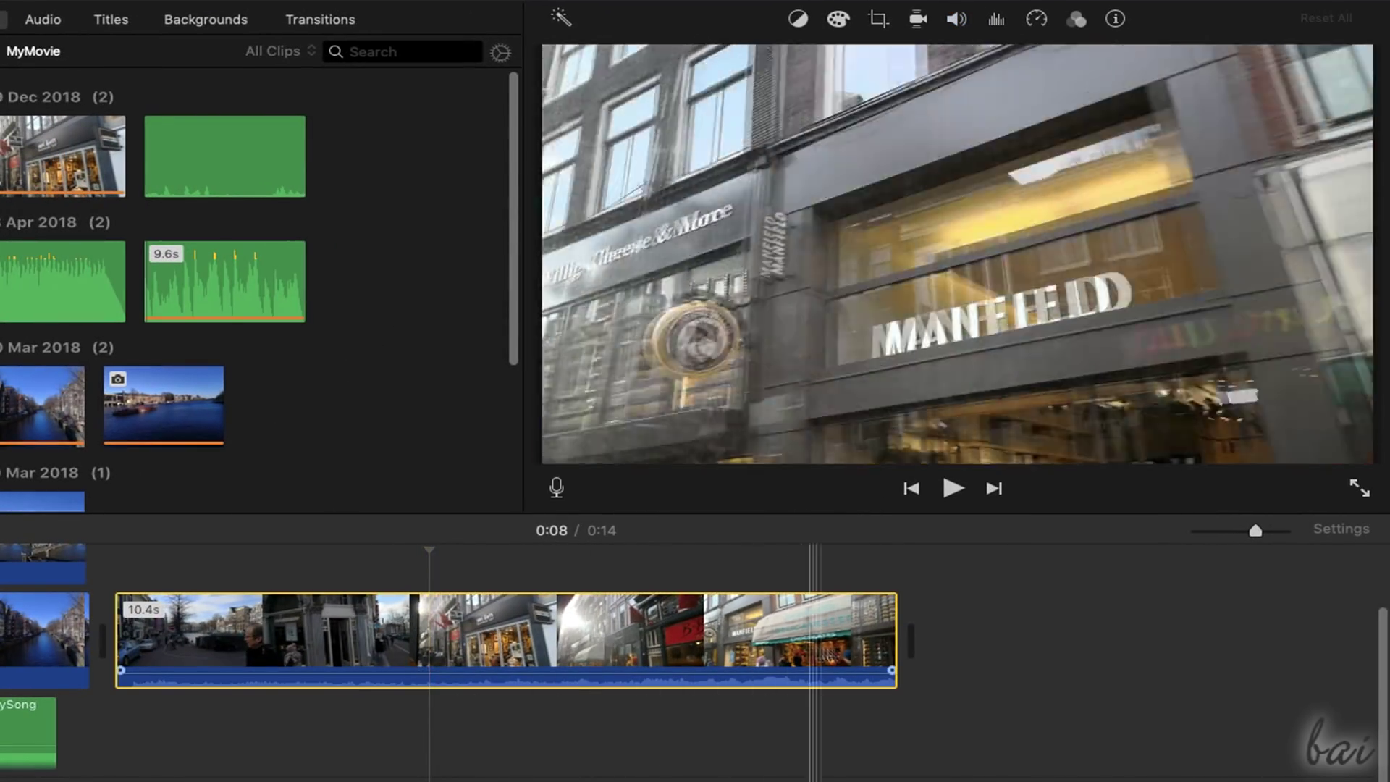
pyautogui.moveTo(895, 642); pyautogui.dragTo(1033, 644)
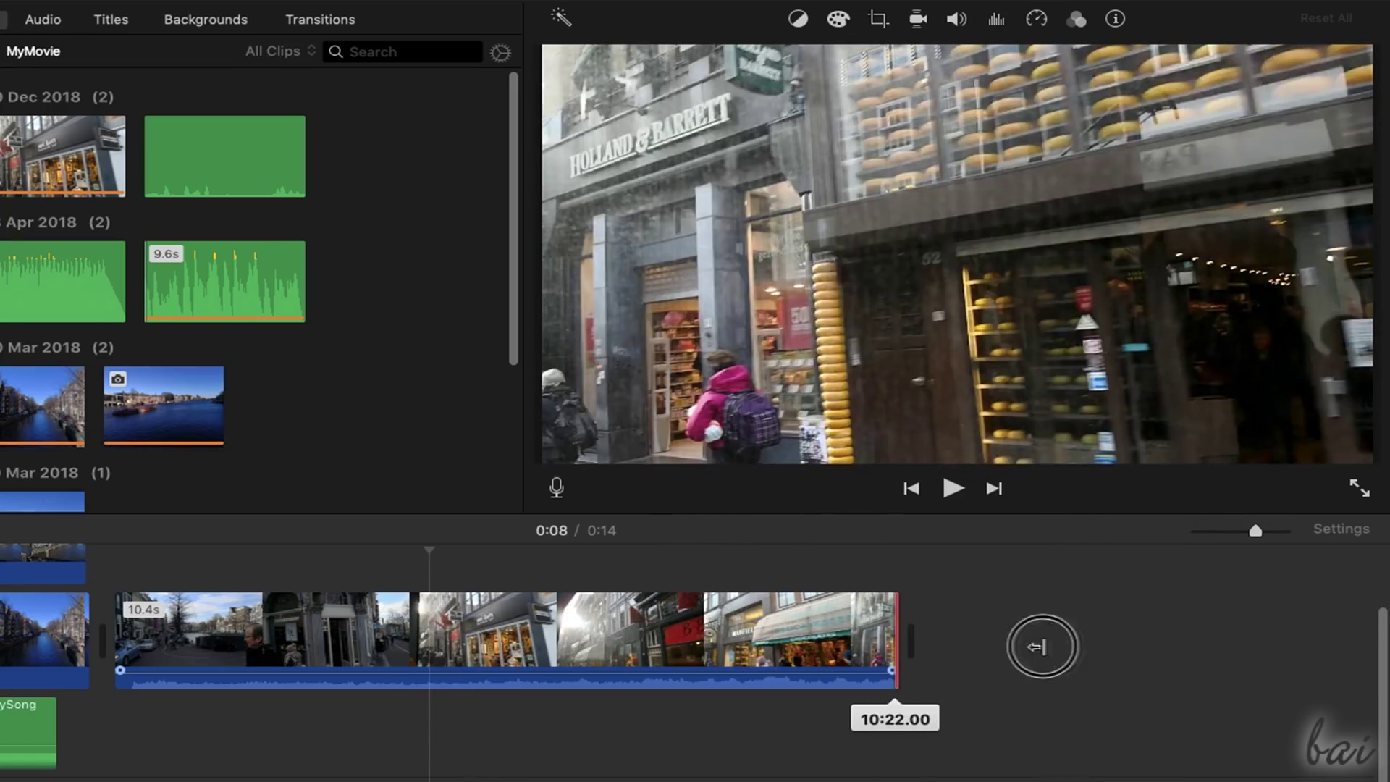
pyautogui.moveTo(895, 642); pyautogui.dragTo(226, 638)
pyautogui.click(955, 493)
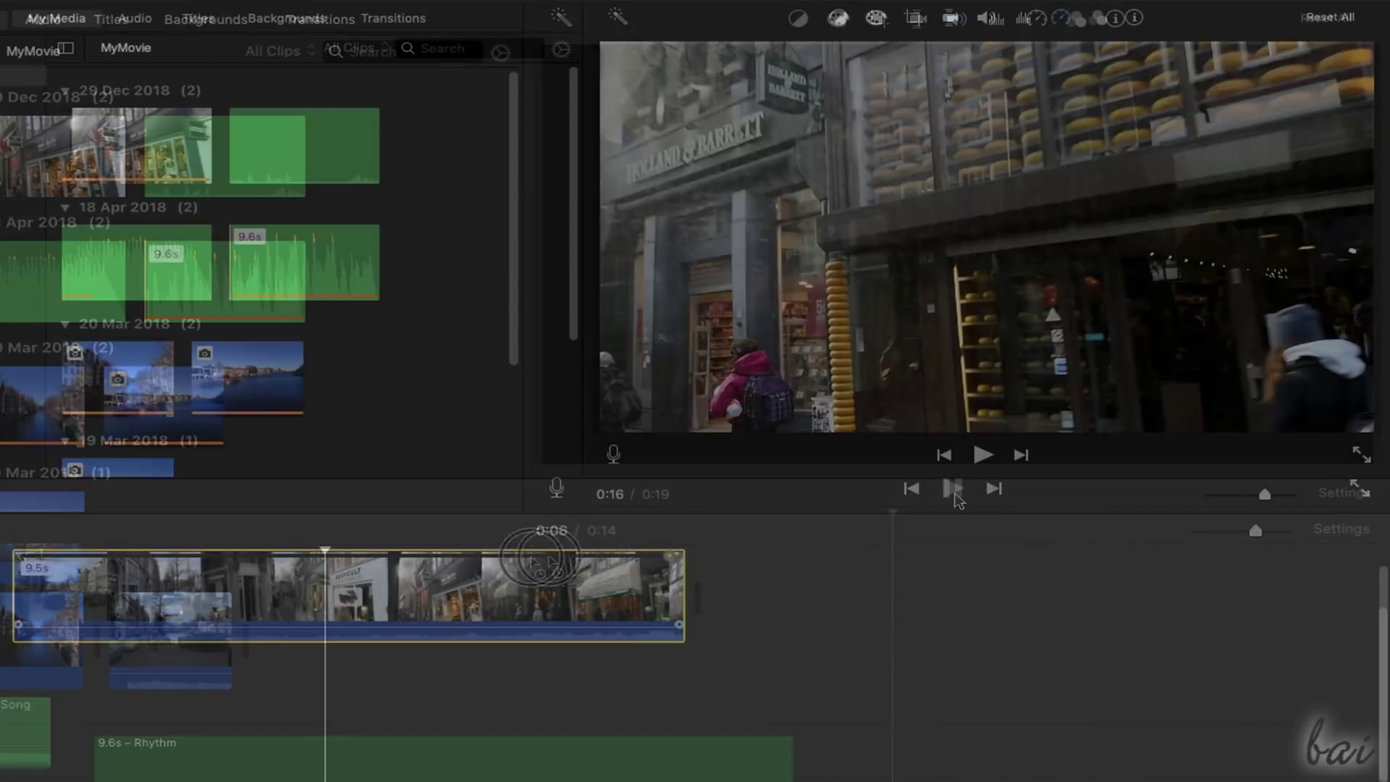
pyautogui.moveTo(533, 573); pyautogui.dragTo(272, 562)
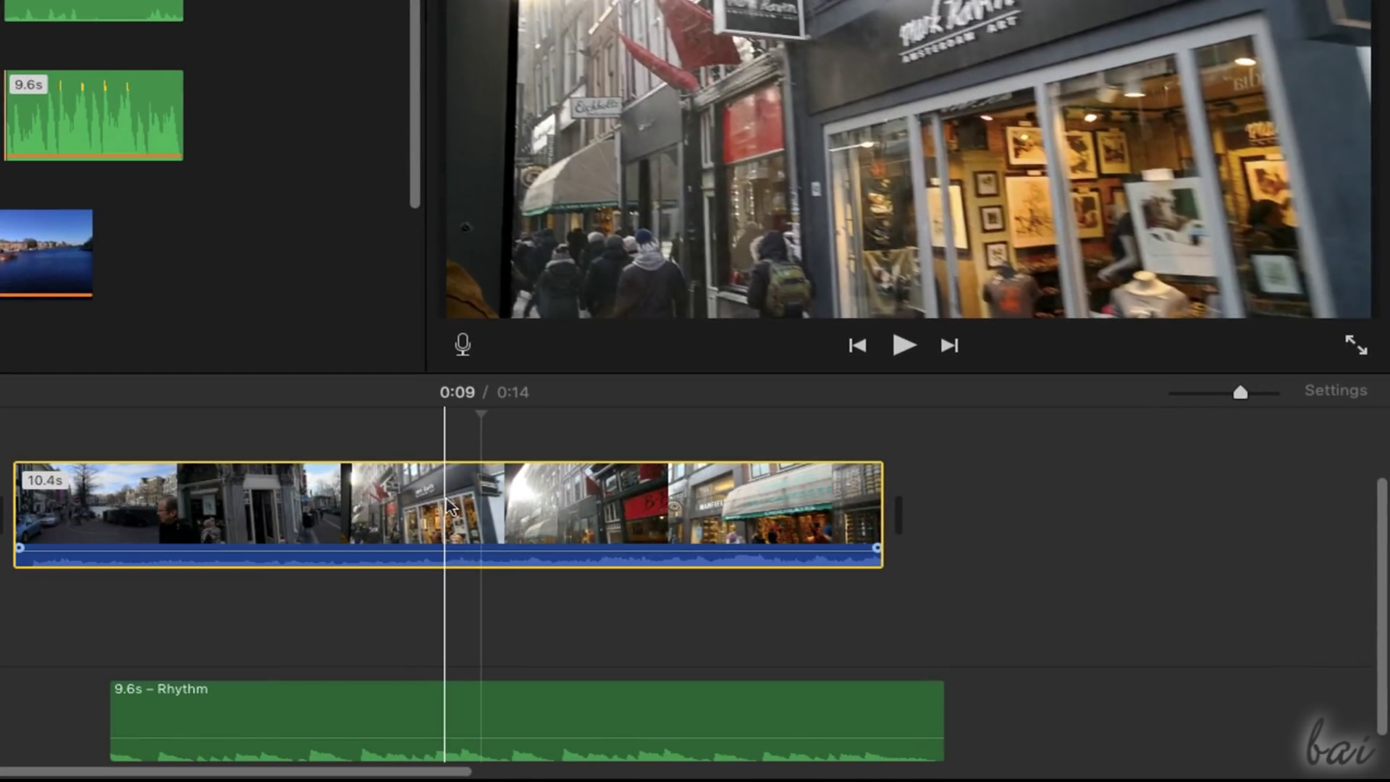
# Step: Speed up the street clip in the Speed Editor until it lasts 3.9s, previewing the changes
pyautogui.rightClick(447, 504)
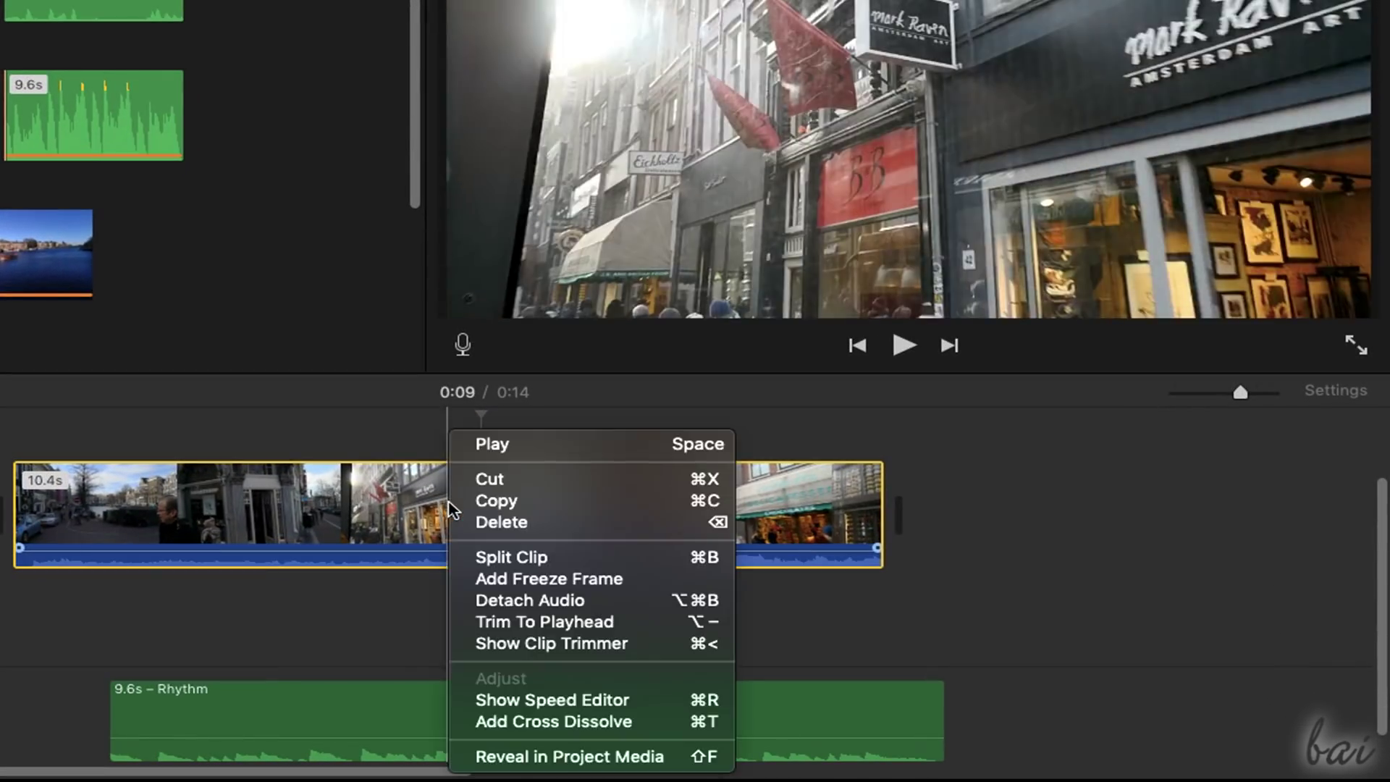
pyautogui.click(573, 701)
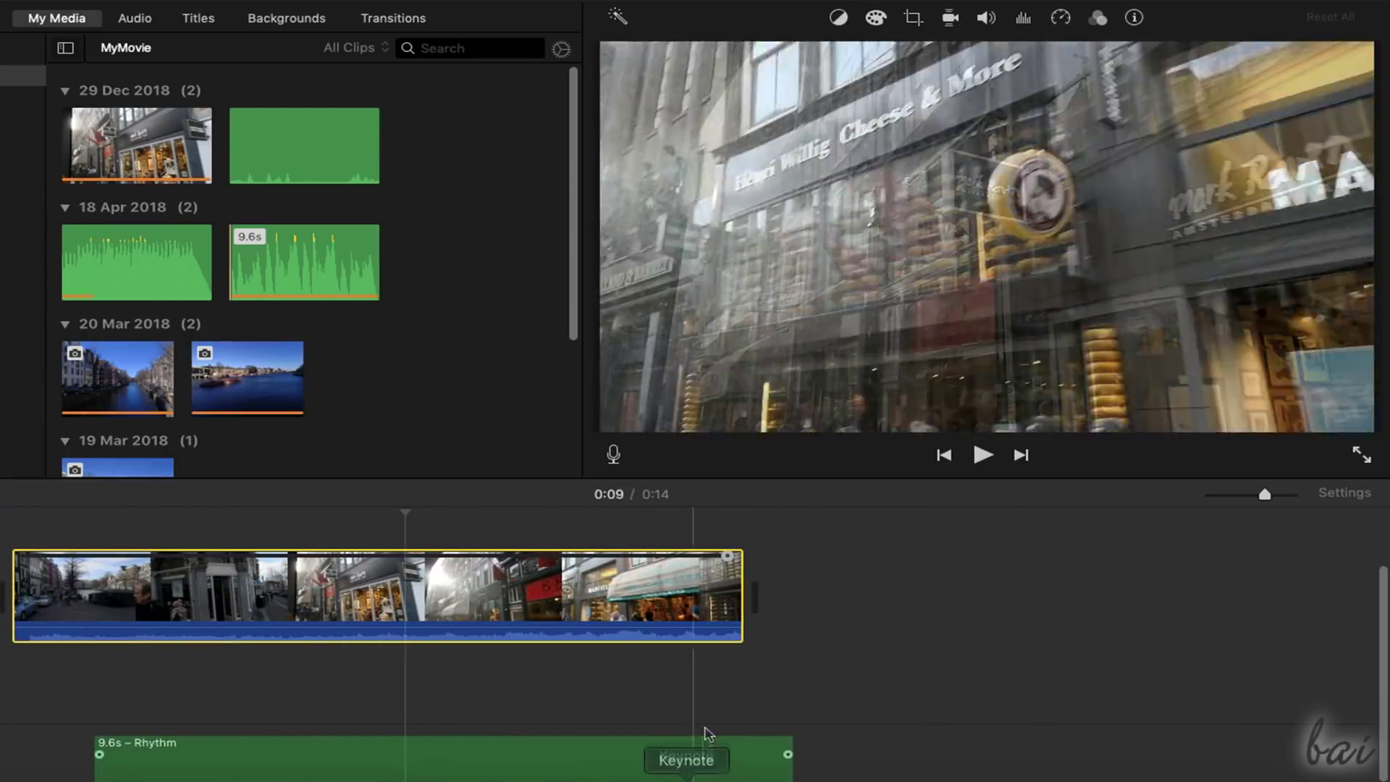
pyautogui.moveTo(733, 557); pyautogui.dragTo(1121, 562)
pyautogui.click(982, 455)
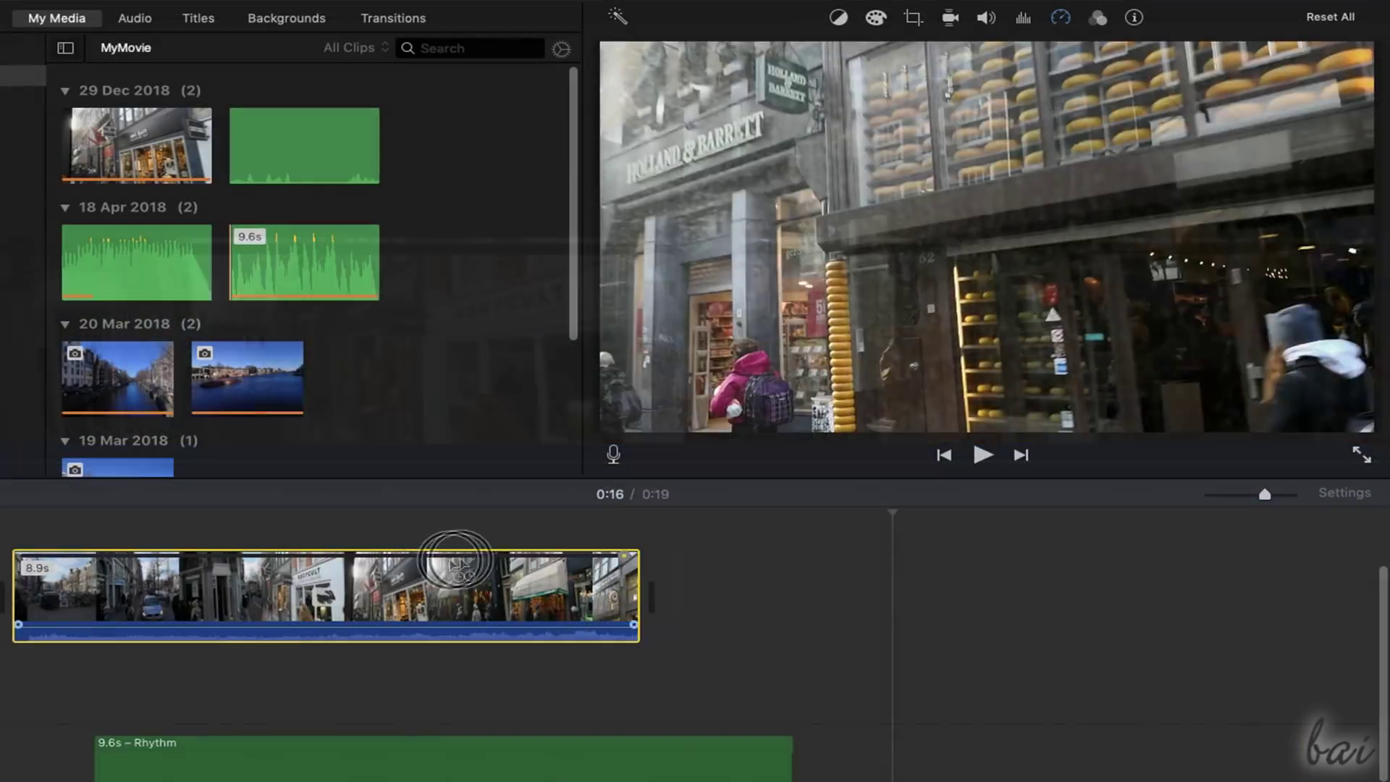
pyautogui.moveTo(450, 572); pyautogui.dragTo(274, 564)
pyautogui.click(982, 455)
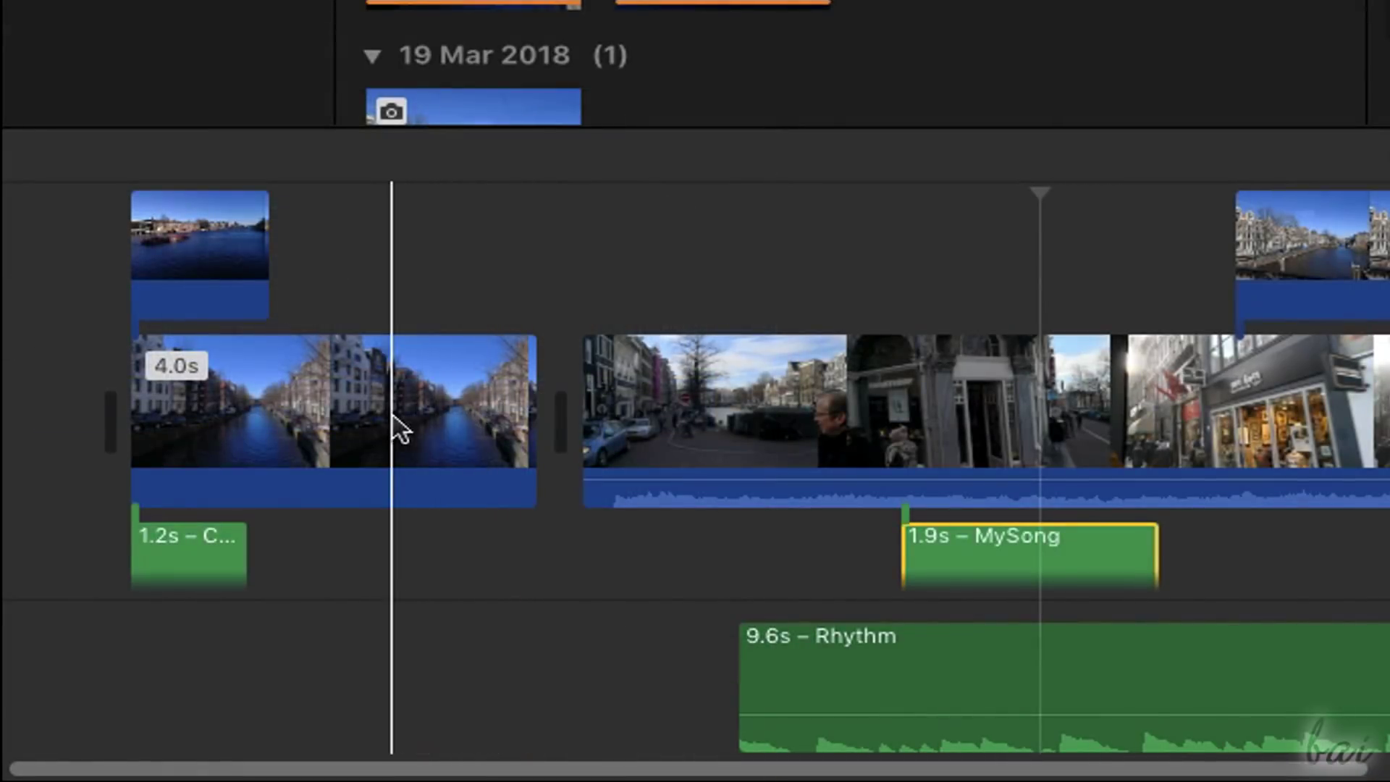
pyautogui.rightClick(403, 410)
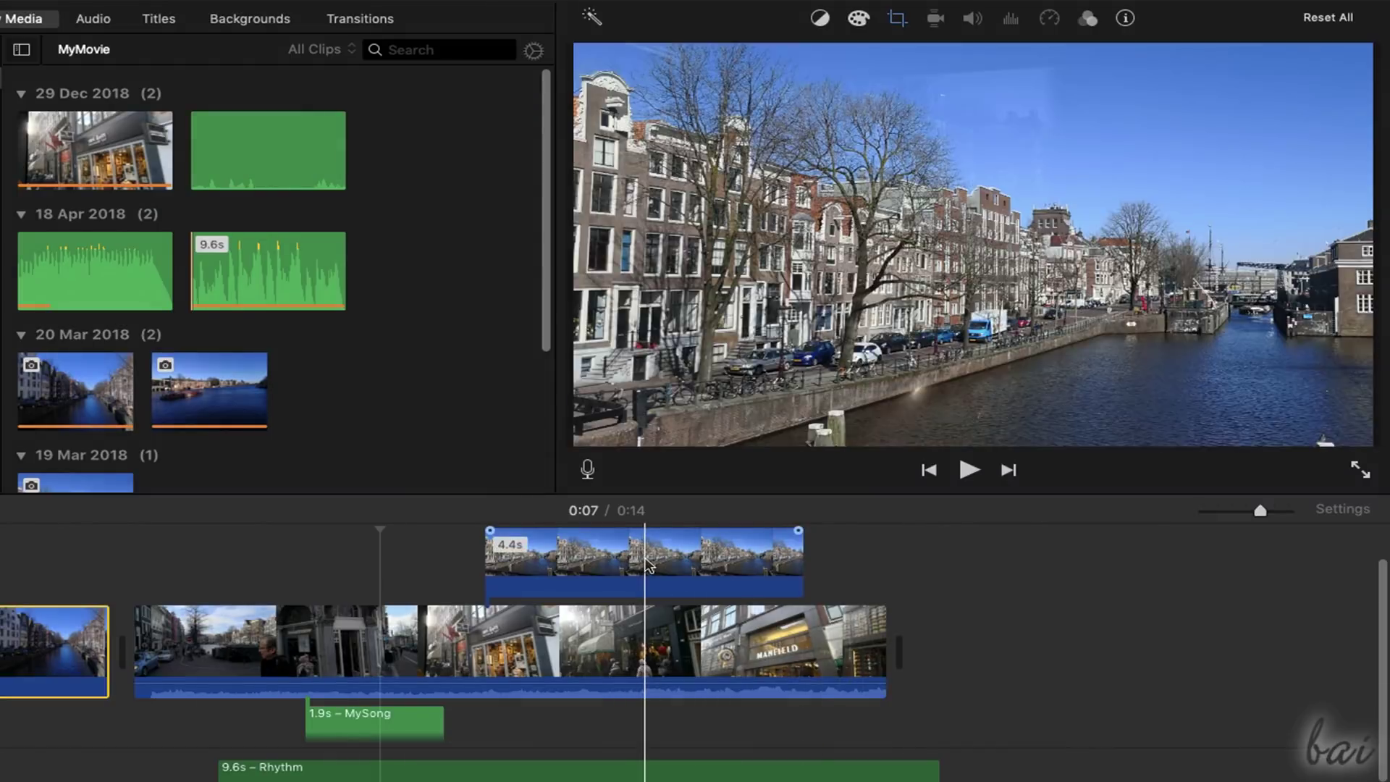
# Step: Cut the 4.4s canal cutaway, paste it at the skimmer, then undo the paste
pyautogui.click(705, 564)
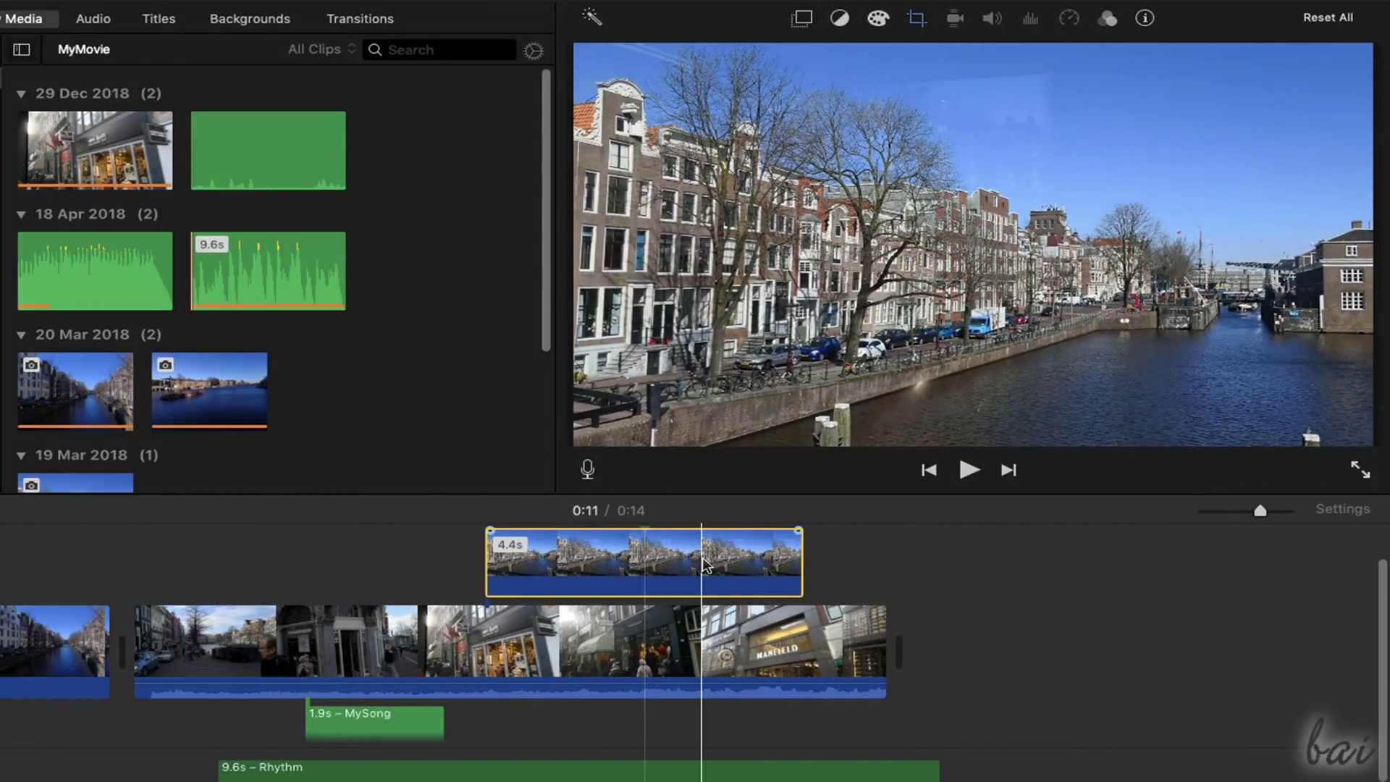
pyautogui.press('Delete')
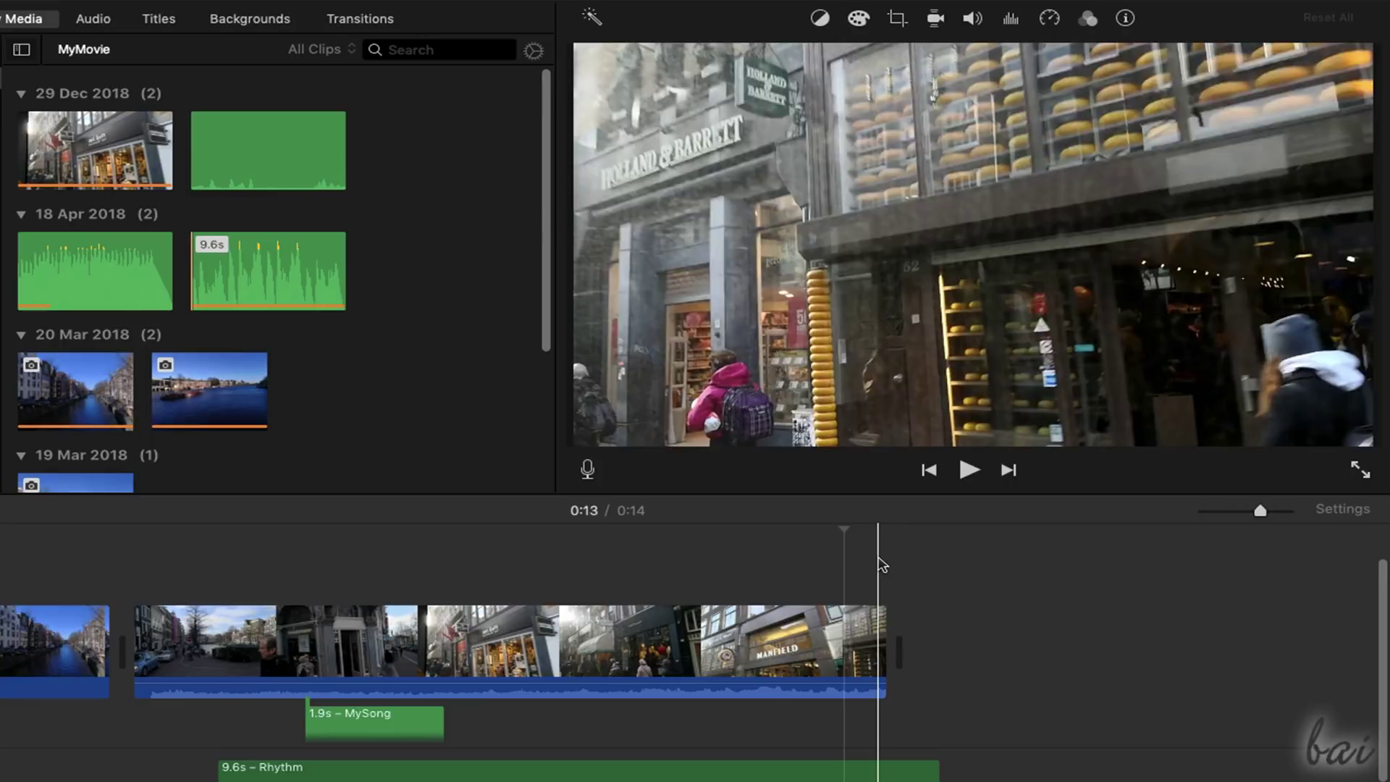
pyautogui.press('alt+super+v')
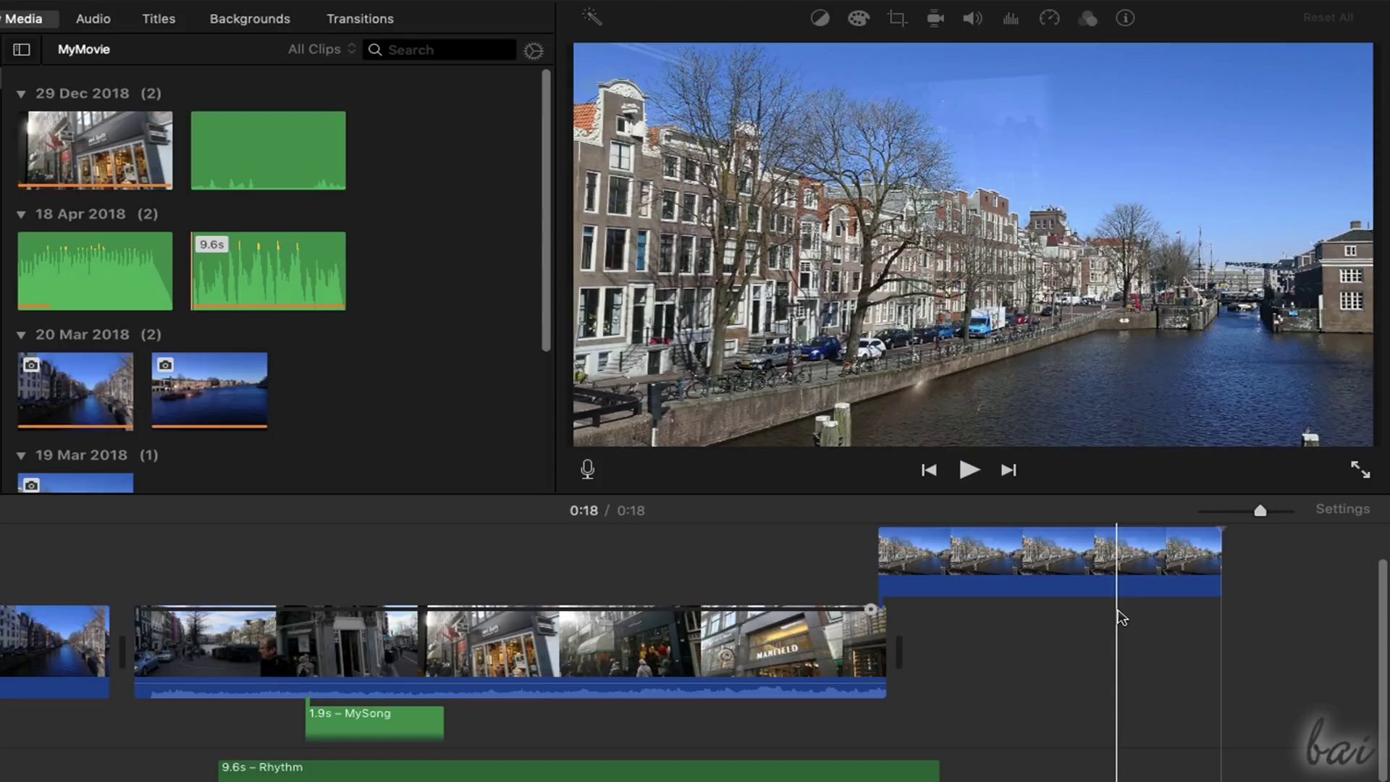
pyautogui.press('super+z')
pyautogui.press('super+z')
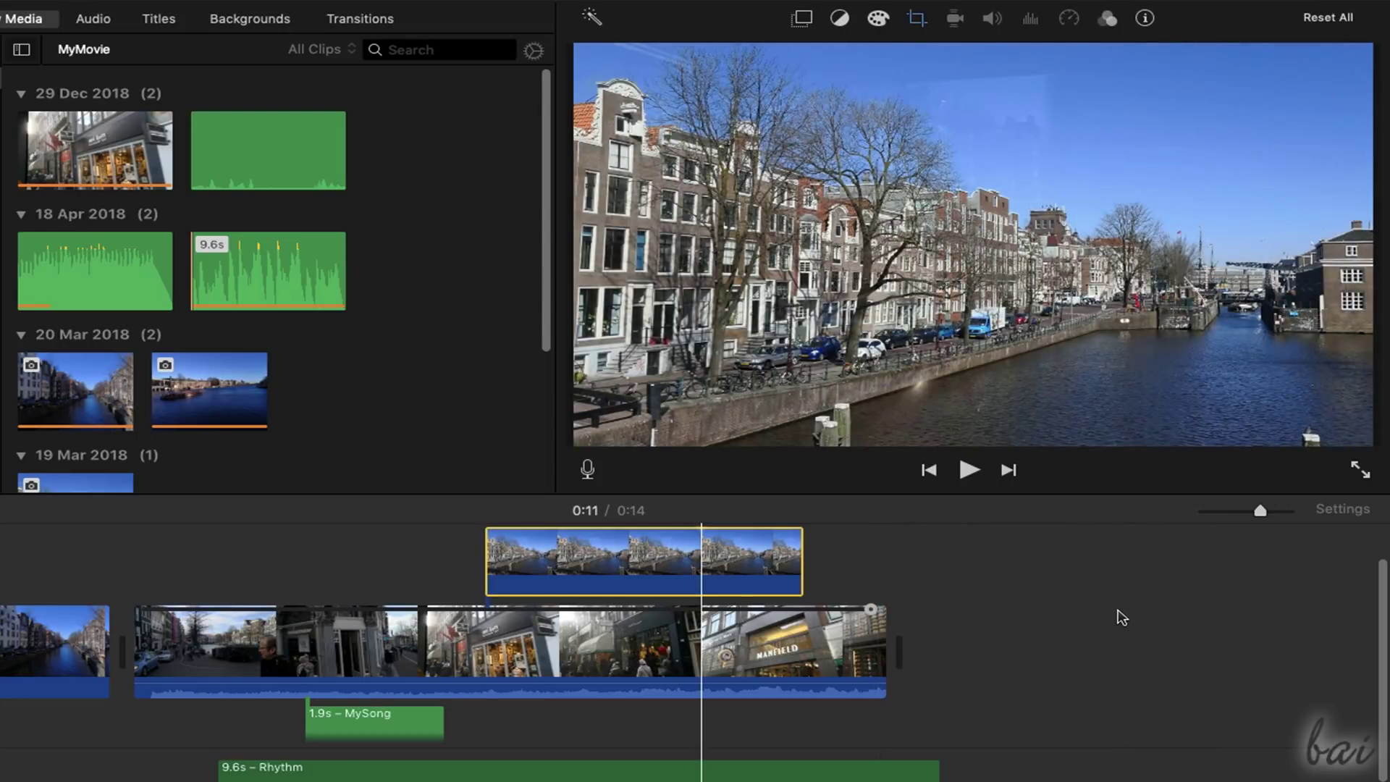
# Step: Mark a range across the middle of the connected canal clip and delete it
pyautogui.click(597, 623)
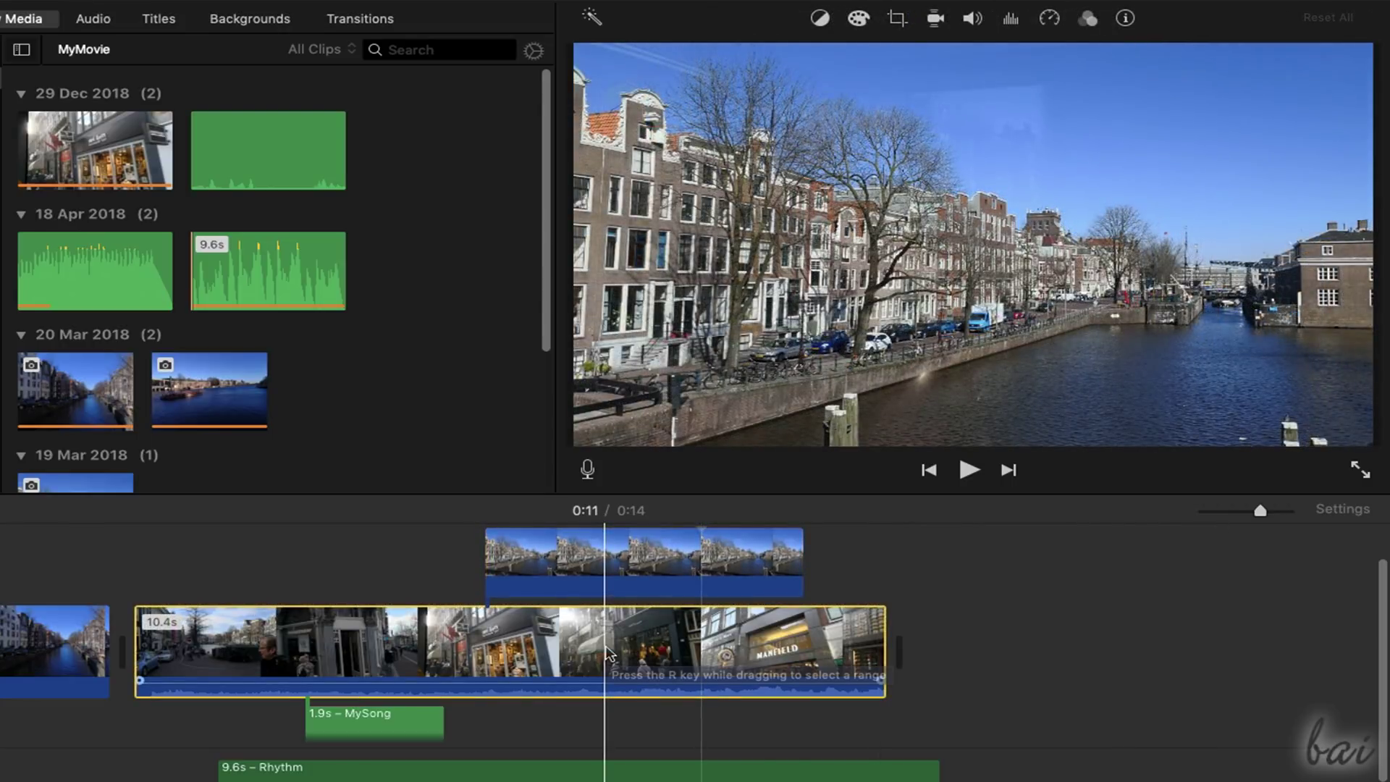
pyautogui.click(581, 565)
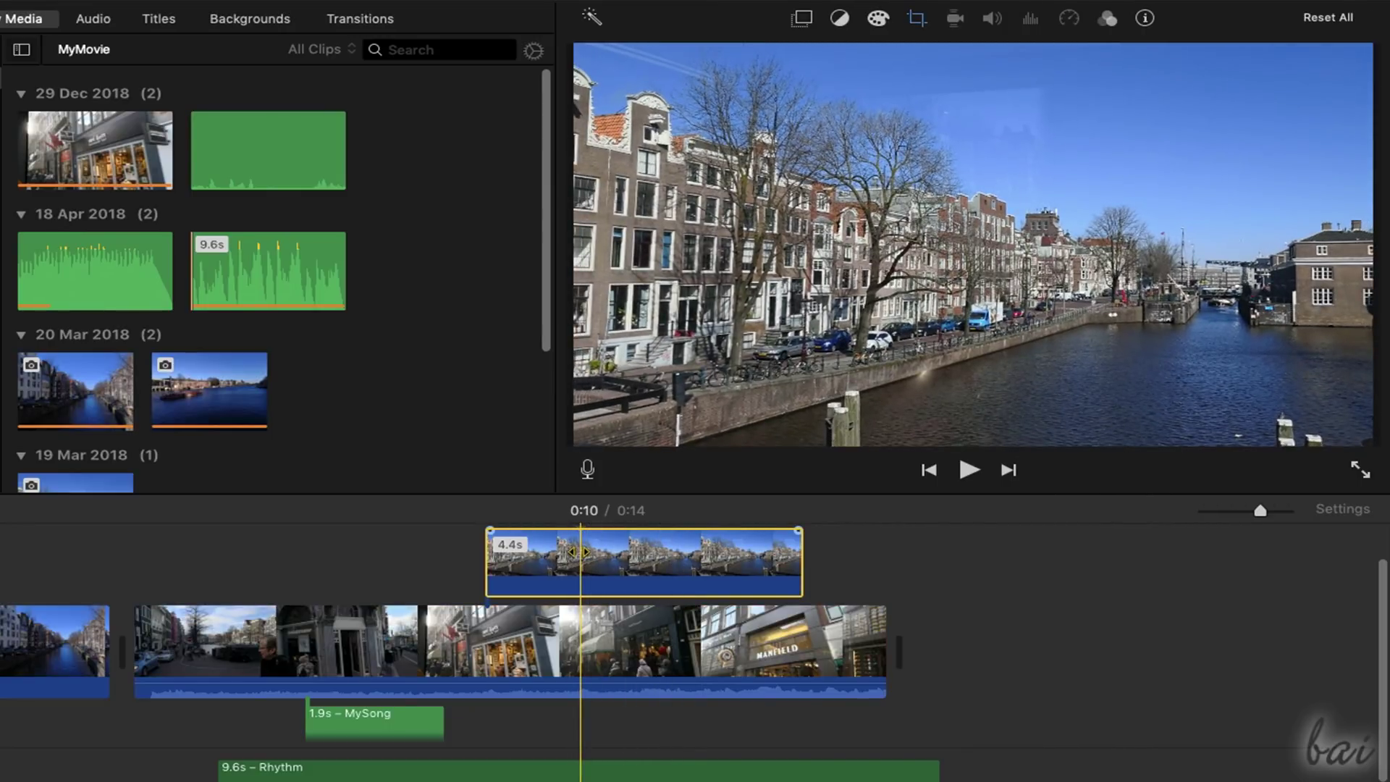
pyautogui.moveTo(581, 551); pyautogui.dragTo(691, 556)
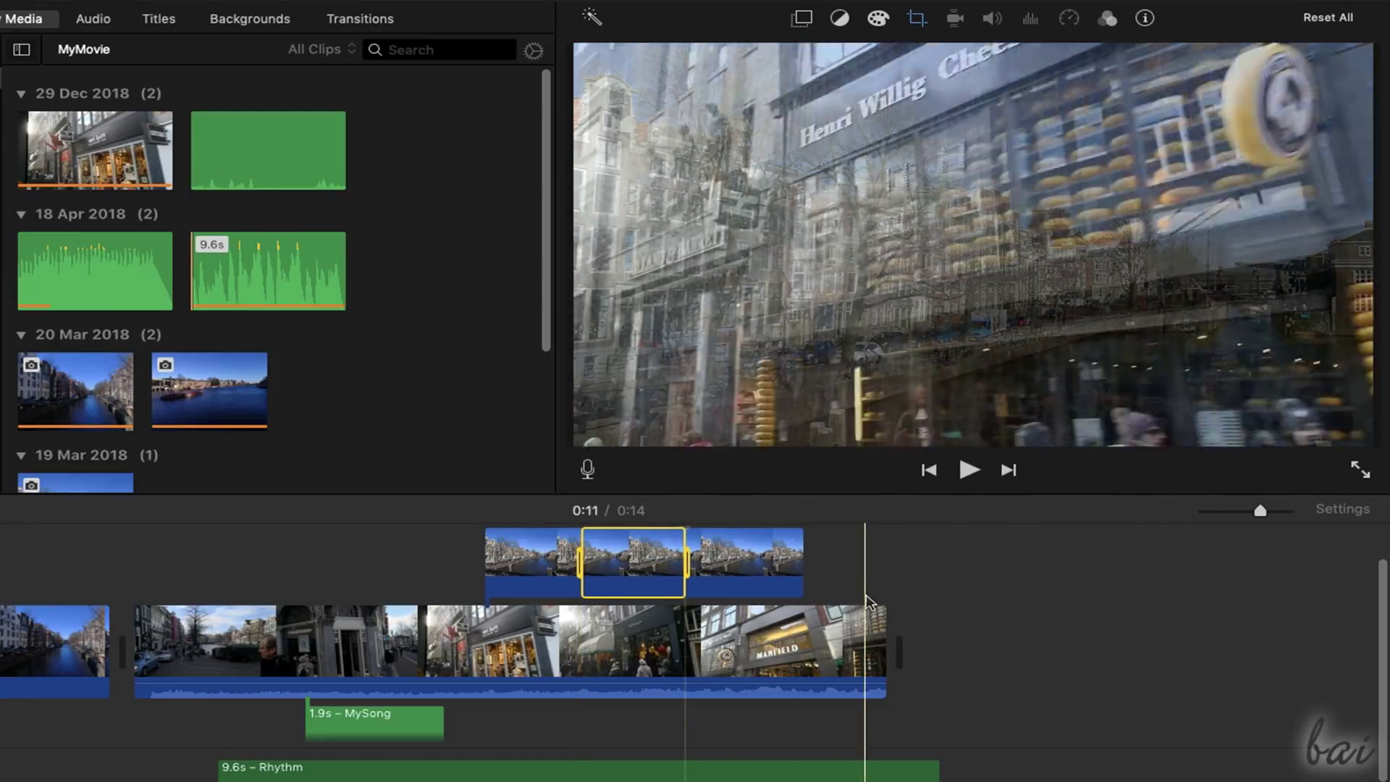
pyautogui.press('Delete')
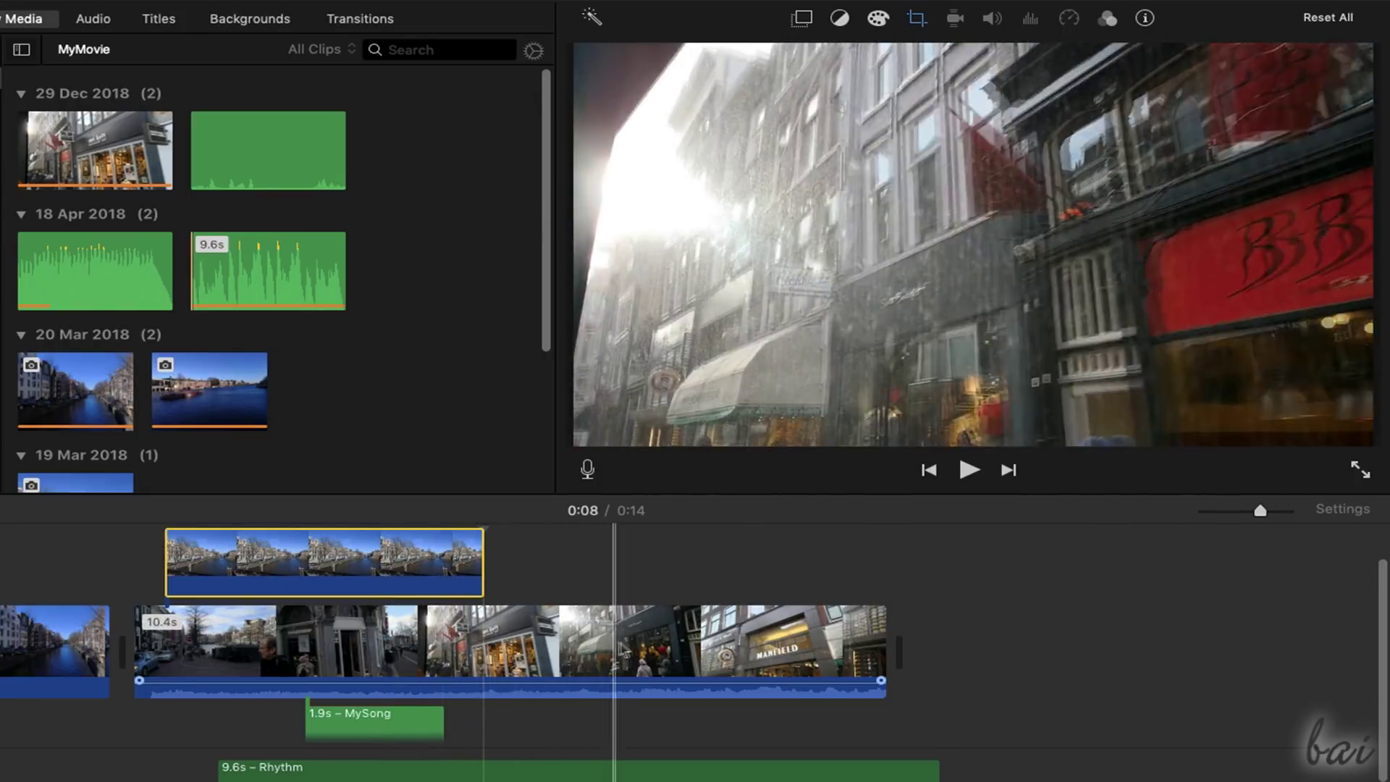
pyautogui.click(626, 647)
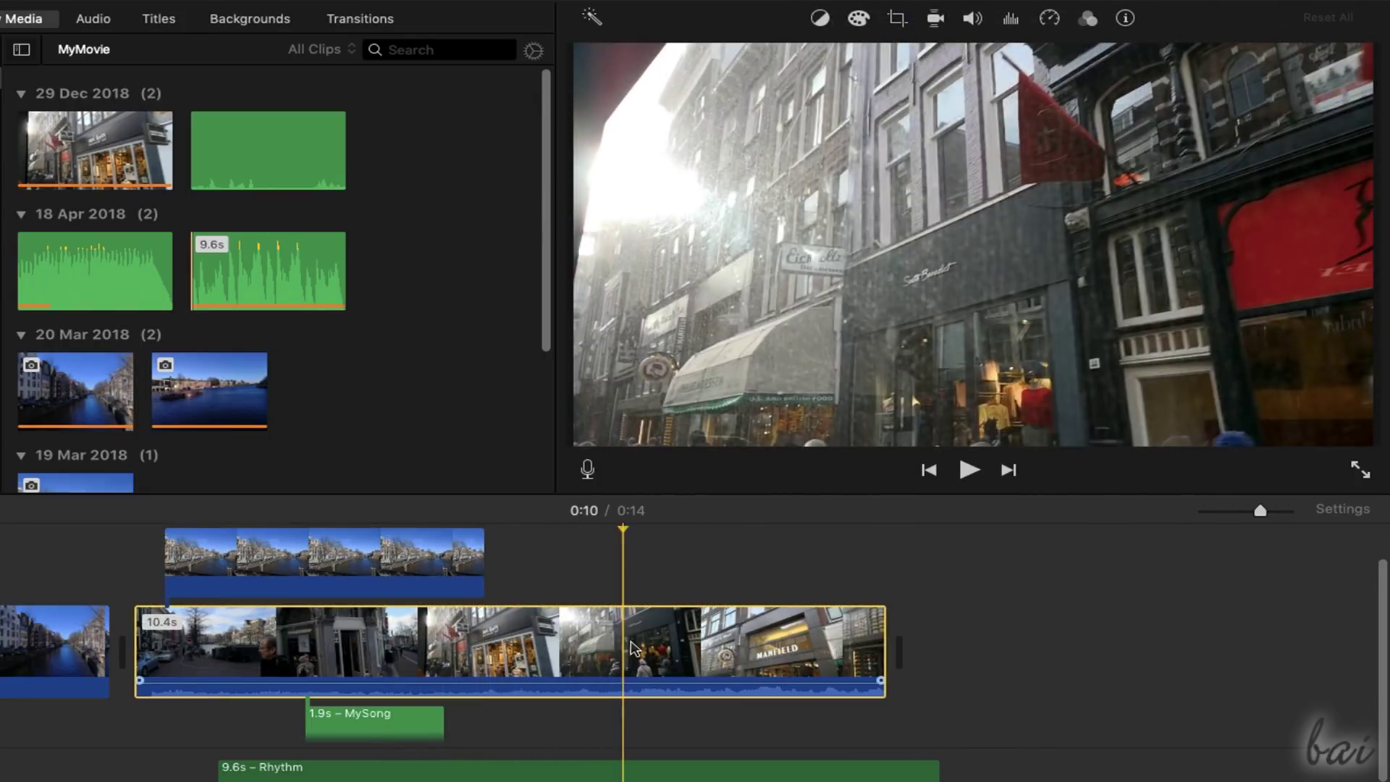
pyautogui.rightClick(635, 646)
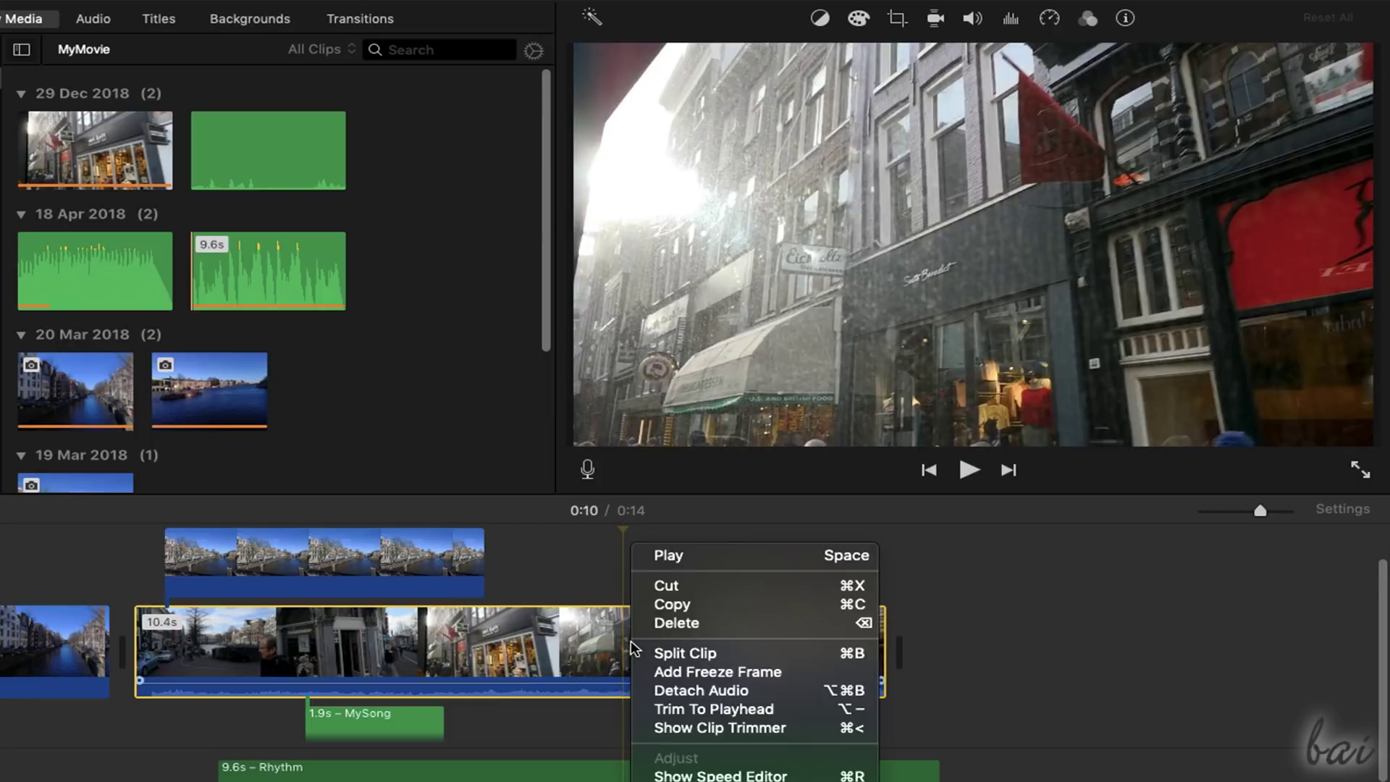
pyautogui.click(676, 654)
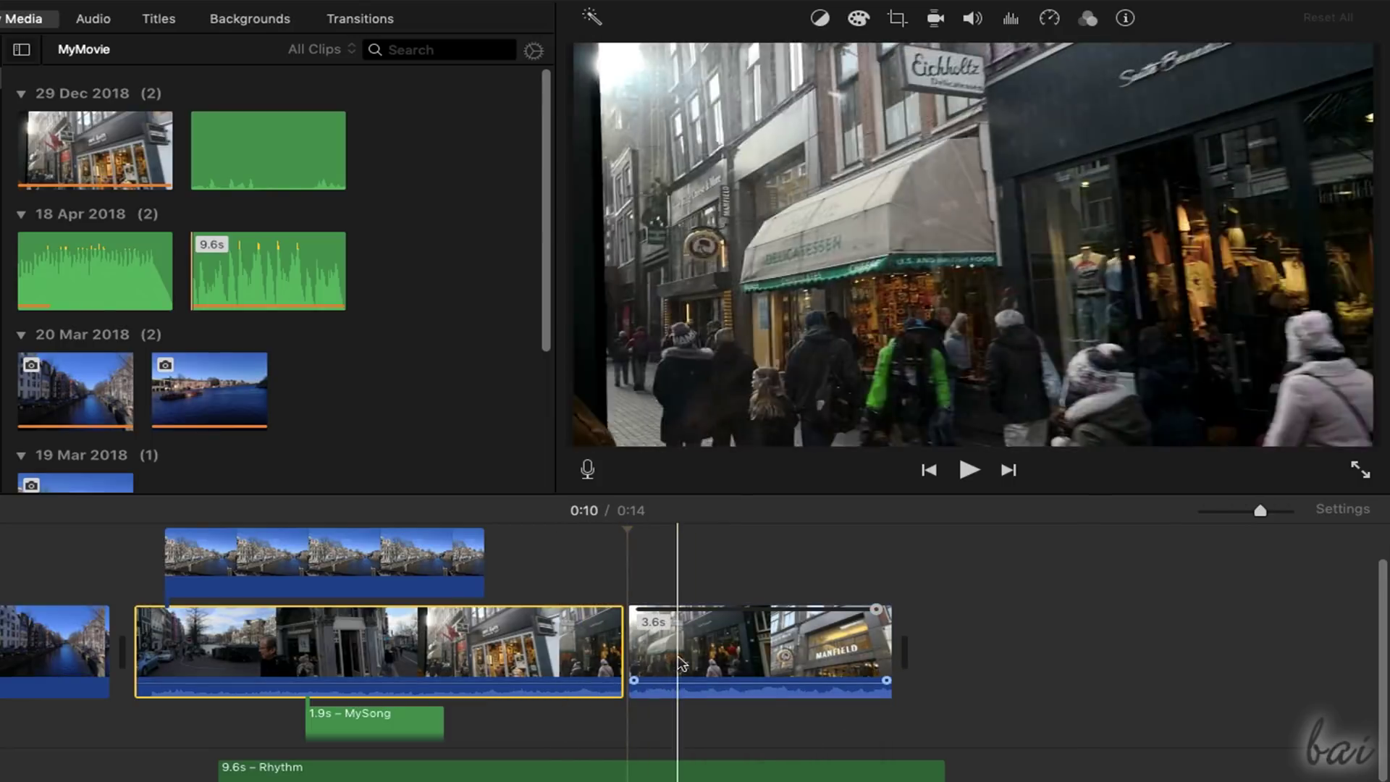
pyautogui.click(680, 652)
# Step: Undo the split, then set the Rhythm music clip's volume to about 120%
pyautogui.press('super+z')
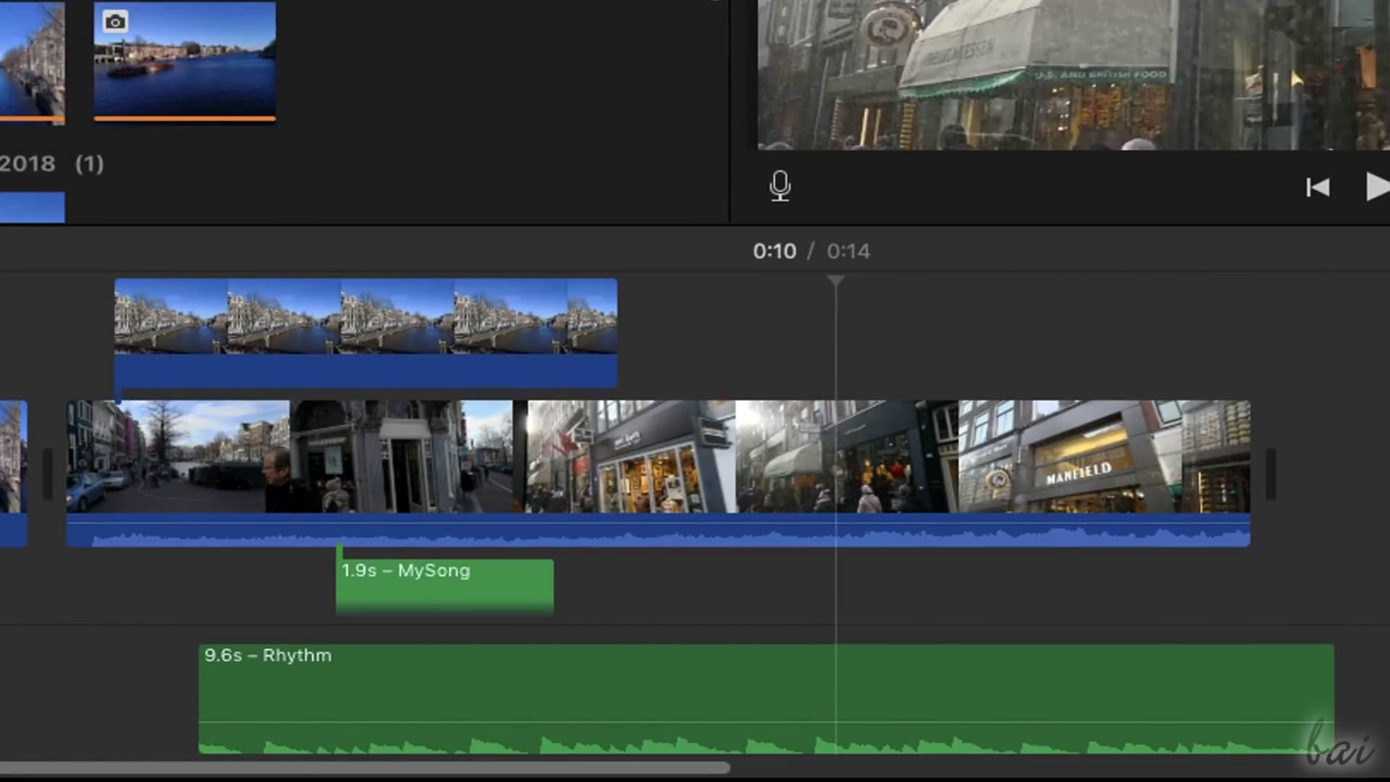
pyautogui.scroll(-3, 652, 435)
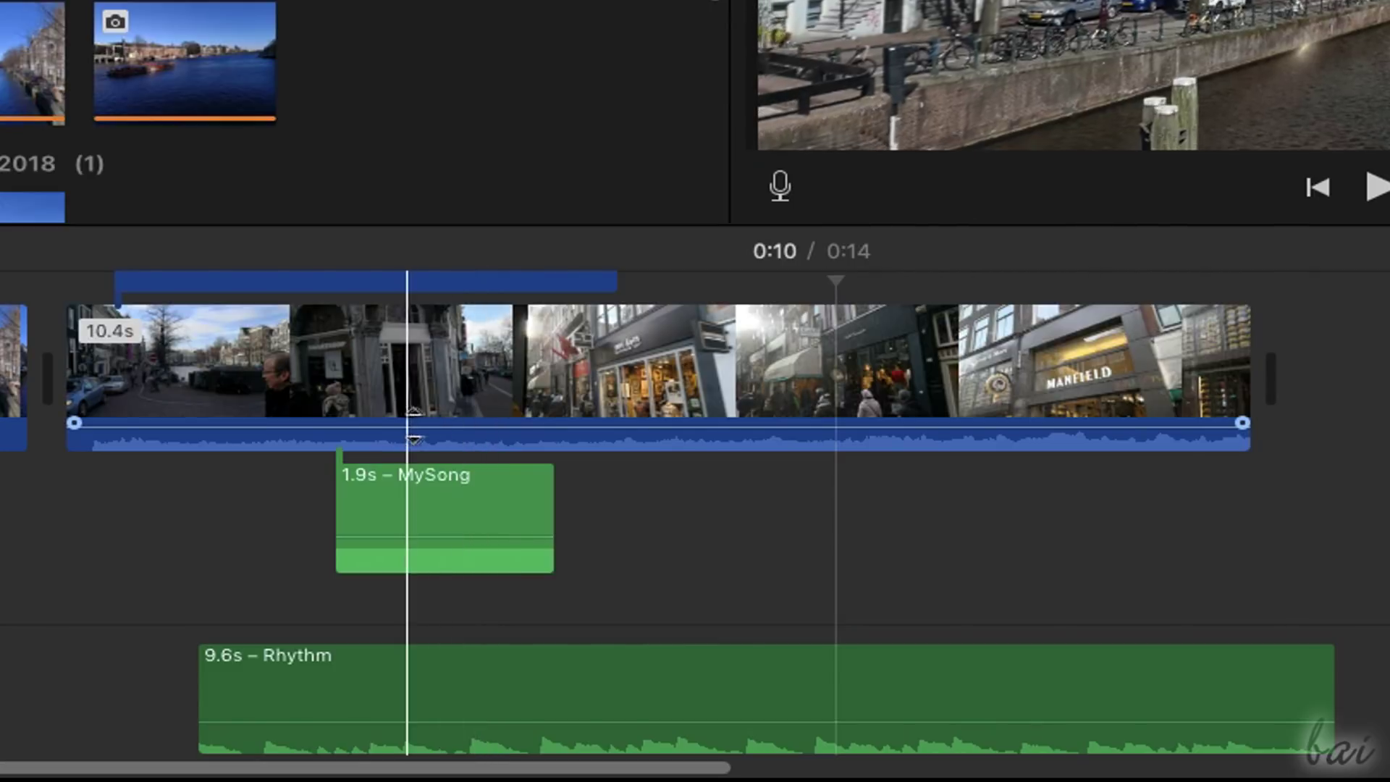
pyautogui.click(621, 664)
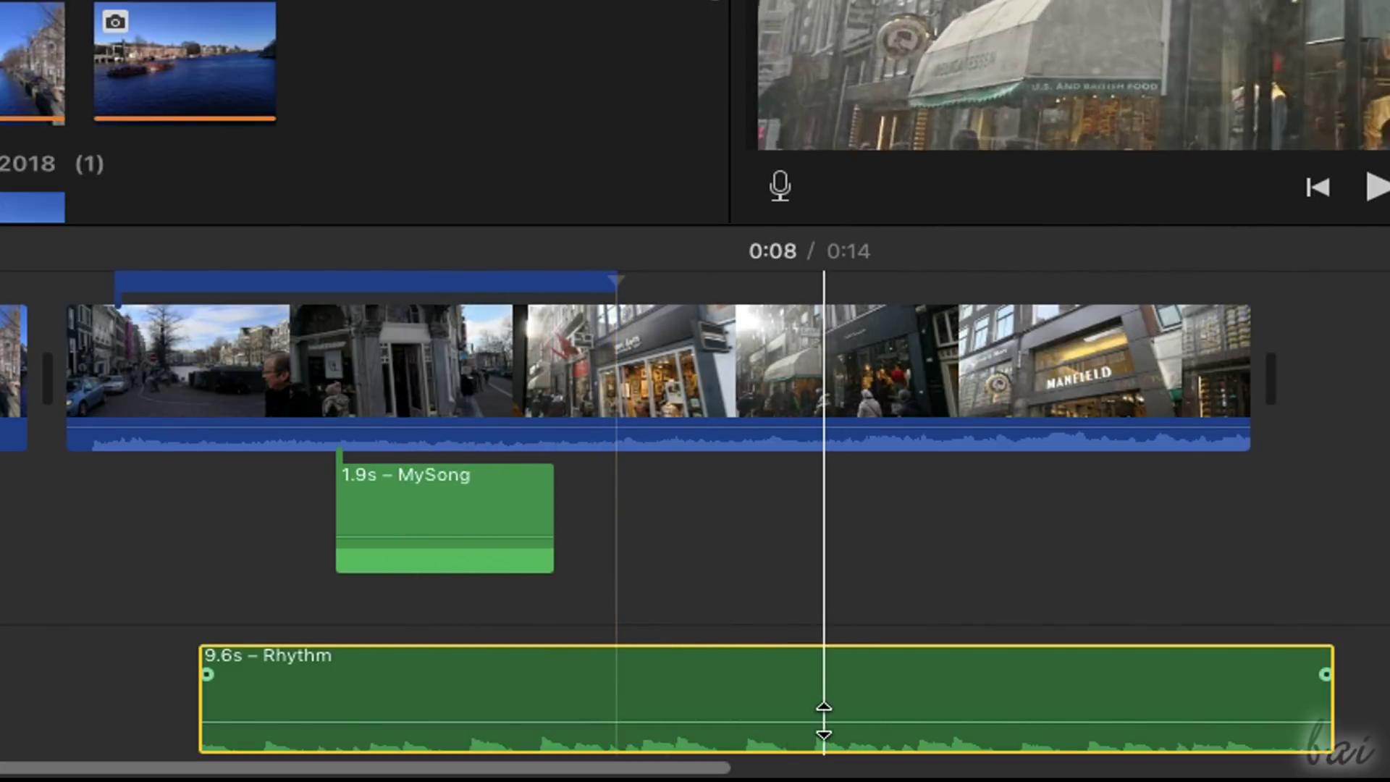
pyautogui.moveTo(824, 721); pyautogui.dragTo(838, 676)
pyautogui.moveTo(838, 677); pyautogui.dragTo(838, 689)
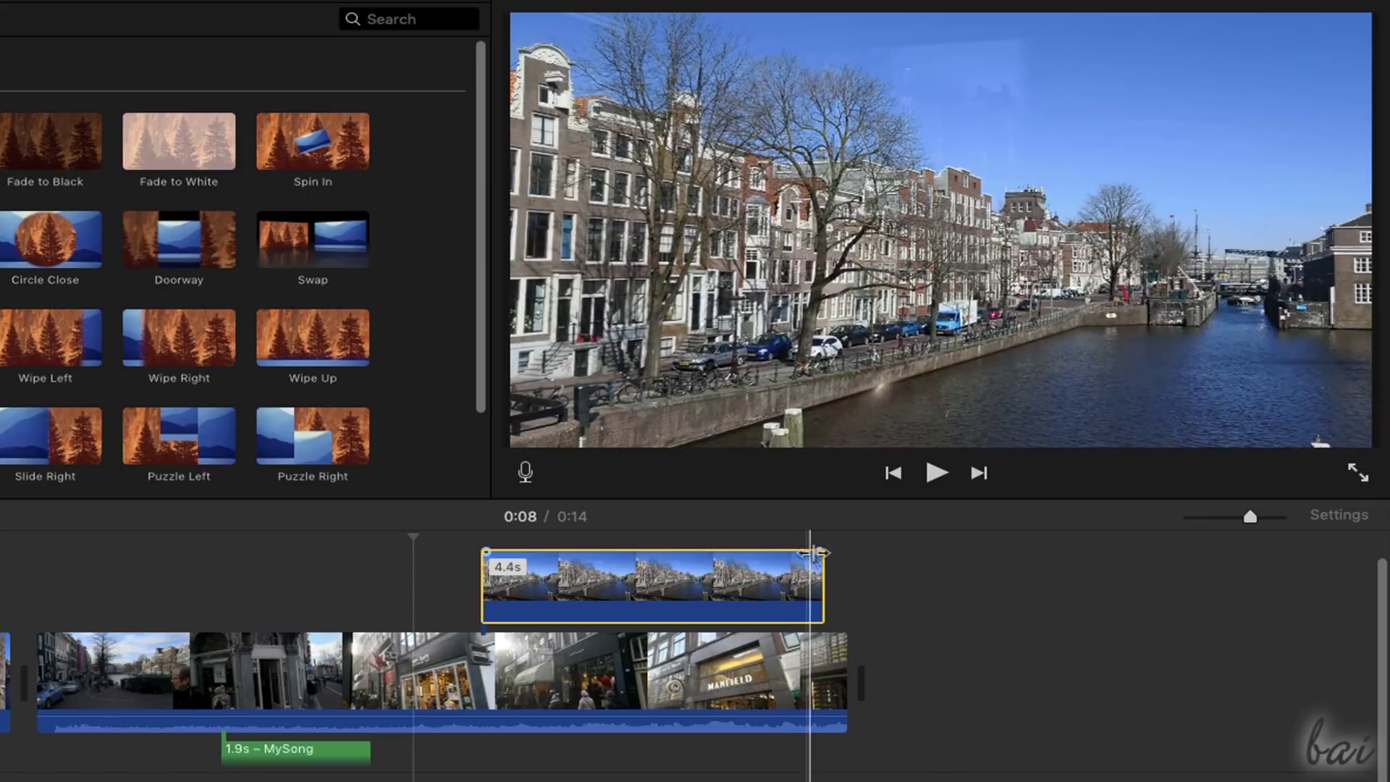
# Step: Select the MySong clip and play the movie back from the current point
pyautogui.click(304, 750)
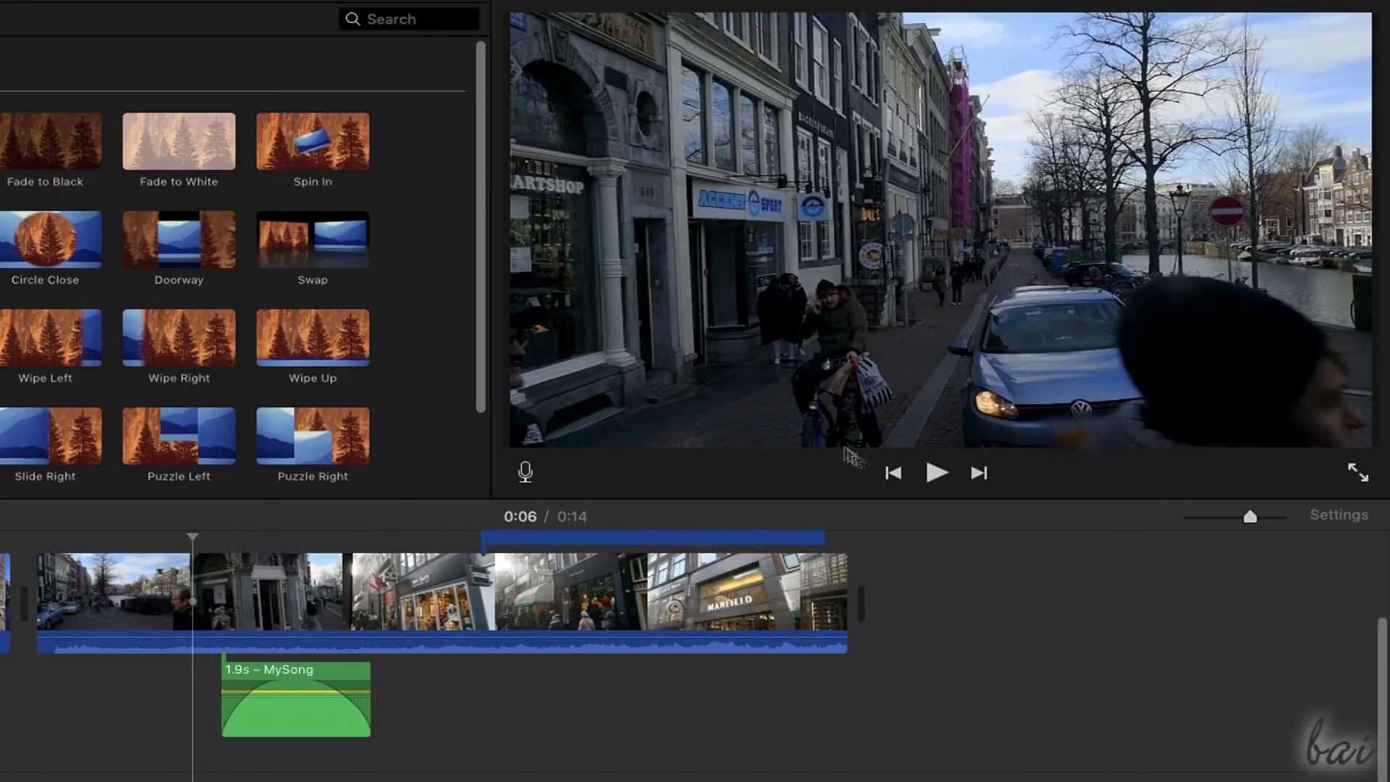
pyautogui.click(943, 477)
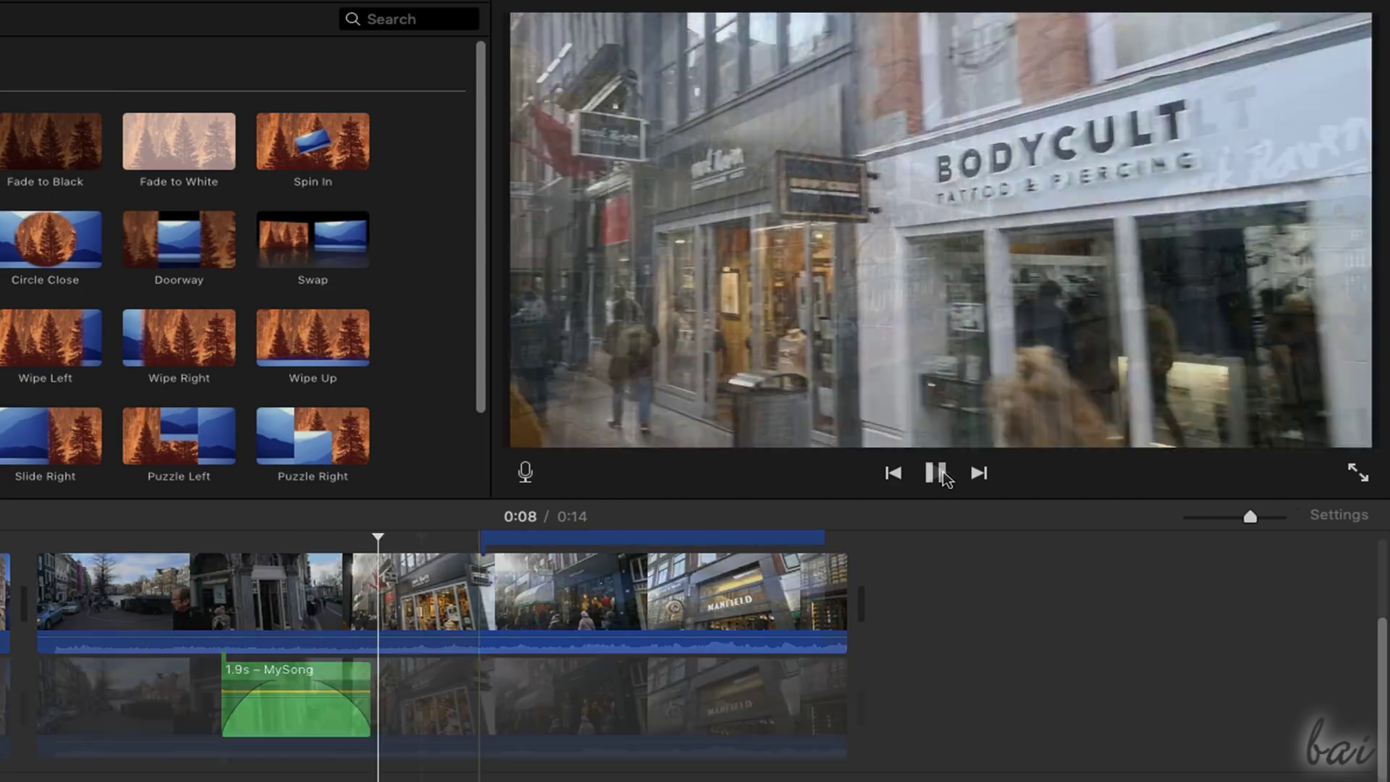
pyautogui.scroll(3, 490, 601)
pyautogui.moveTo(490, 577); pyautogui.dragTo(576, 584)
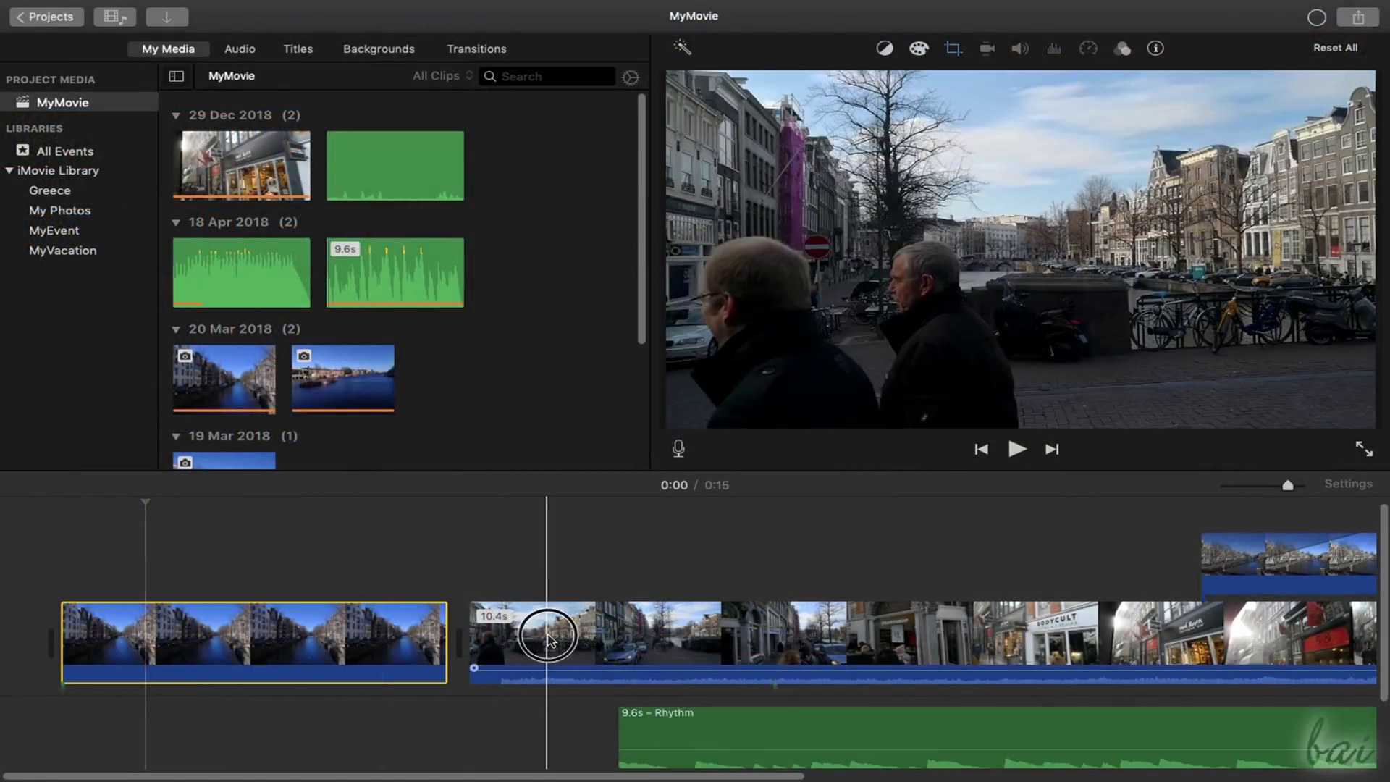
# Step: Add Wipe Left at the start of the canal clip and Puzzle Left between the first two clips
pyautogui.click(545, 634)
pyautogui.click(357, 637)
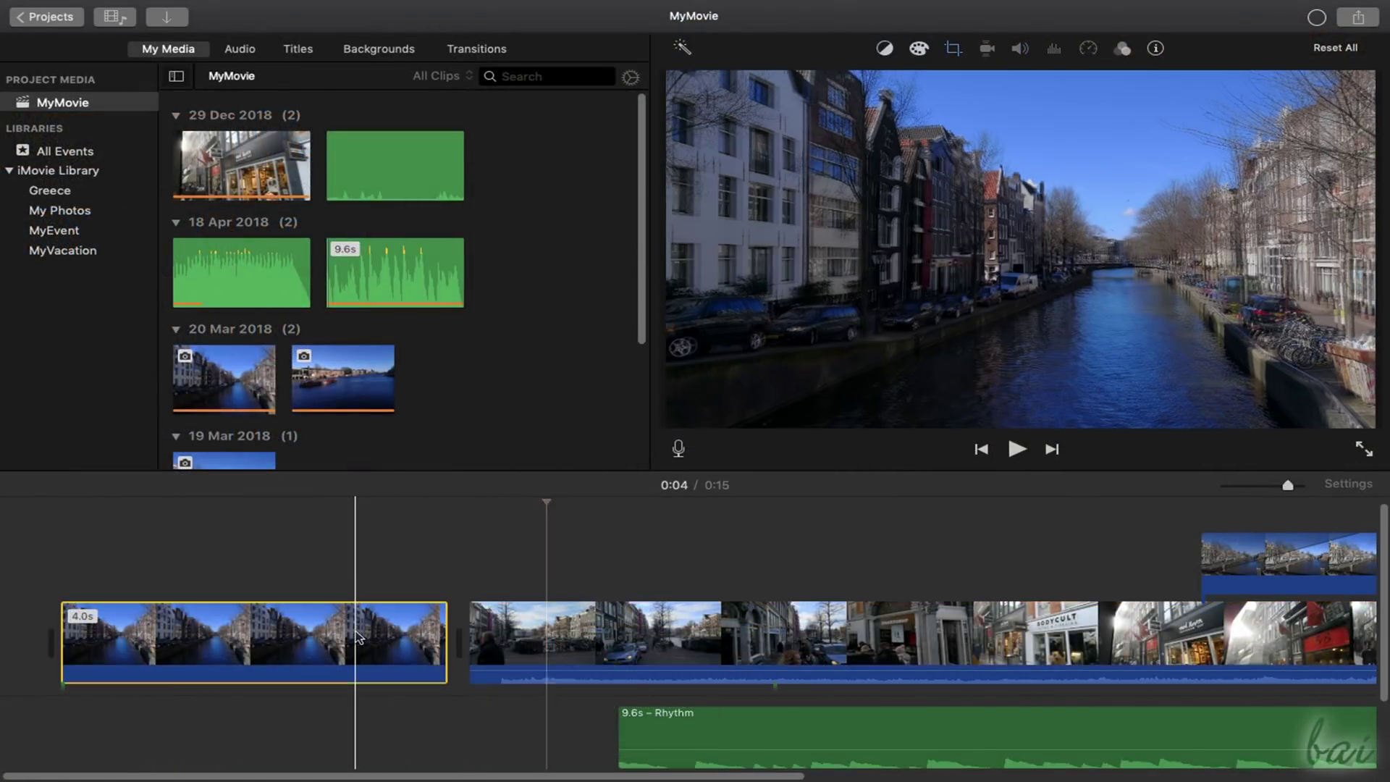
pyautogui.click(466, 52)
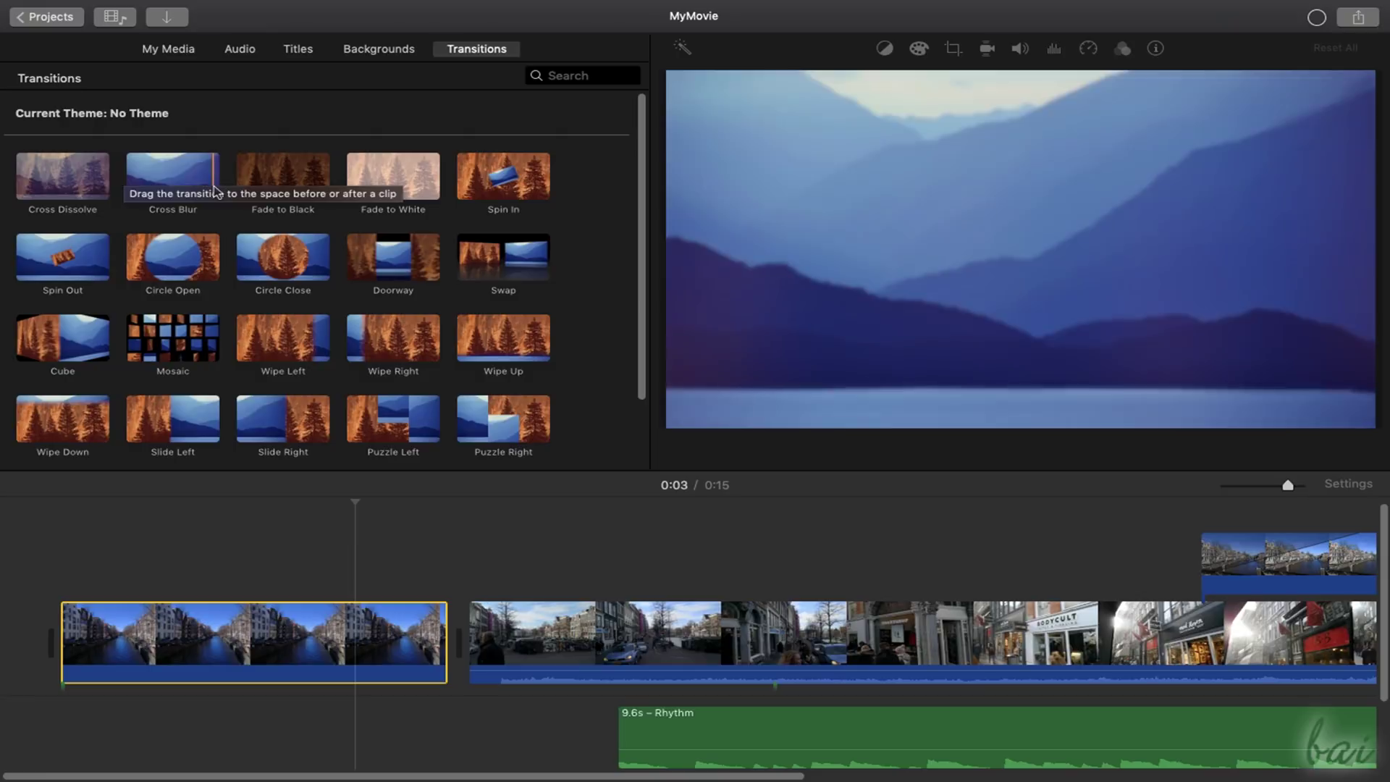
pyautogui.click(294, 348)
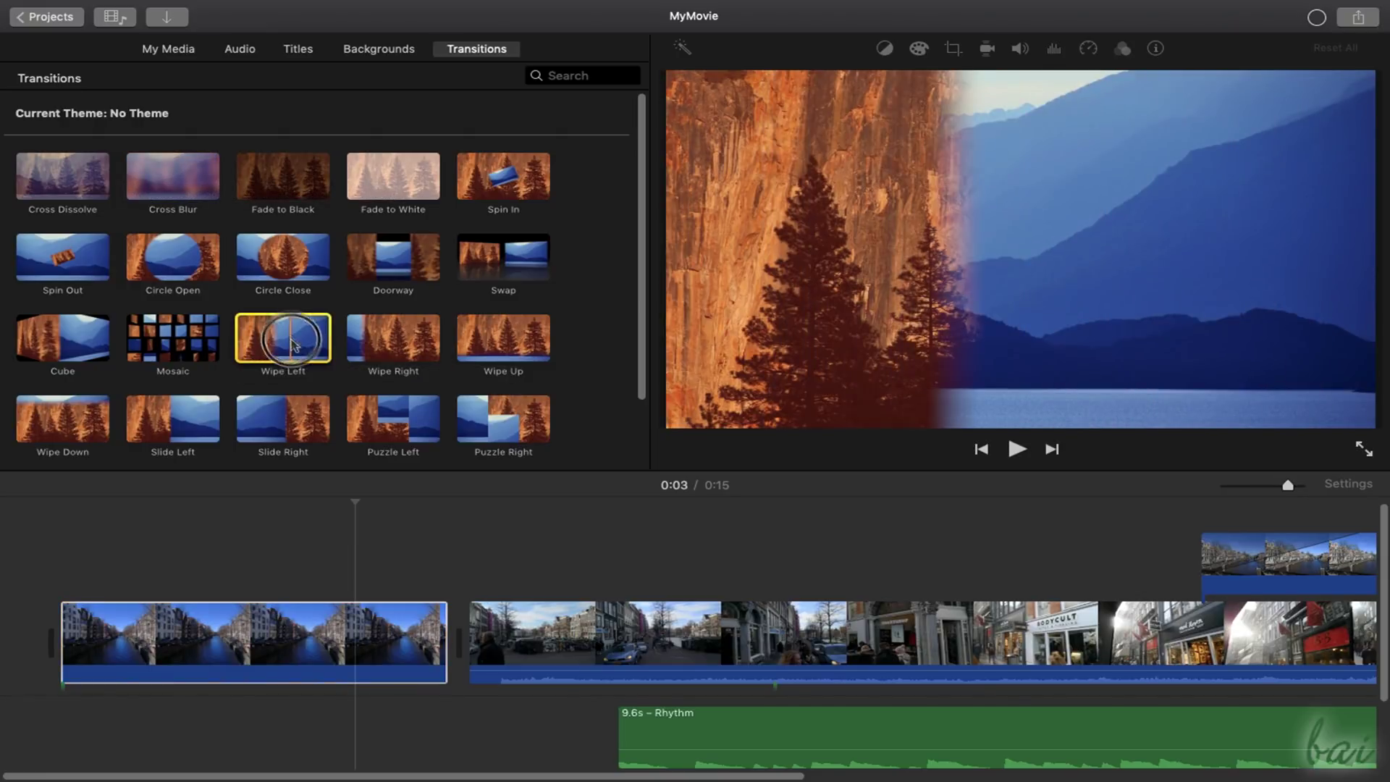
pyautogui.moveTo(294, 349); pyautogui.dragTo(53, 642)
pyautogui.moveTo(394, 418); pyautogui.dragTo(367, 644)
pyautogui.click(1017, 449)
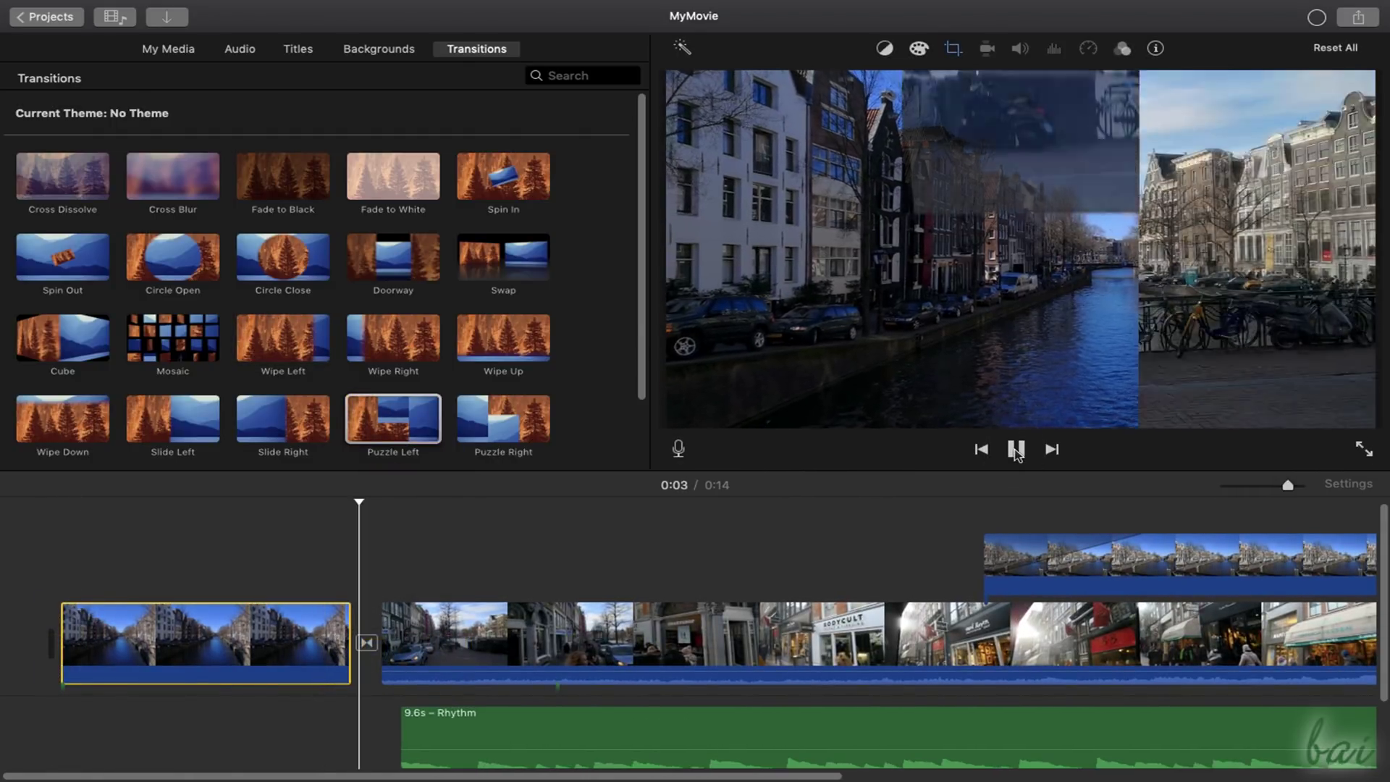
pyautogui.click(1017, 449)
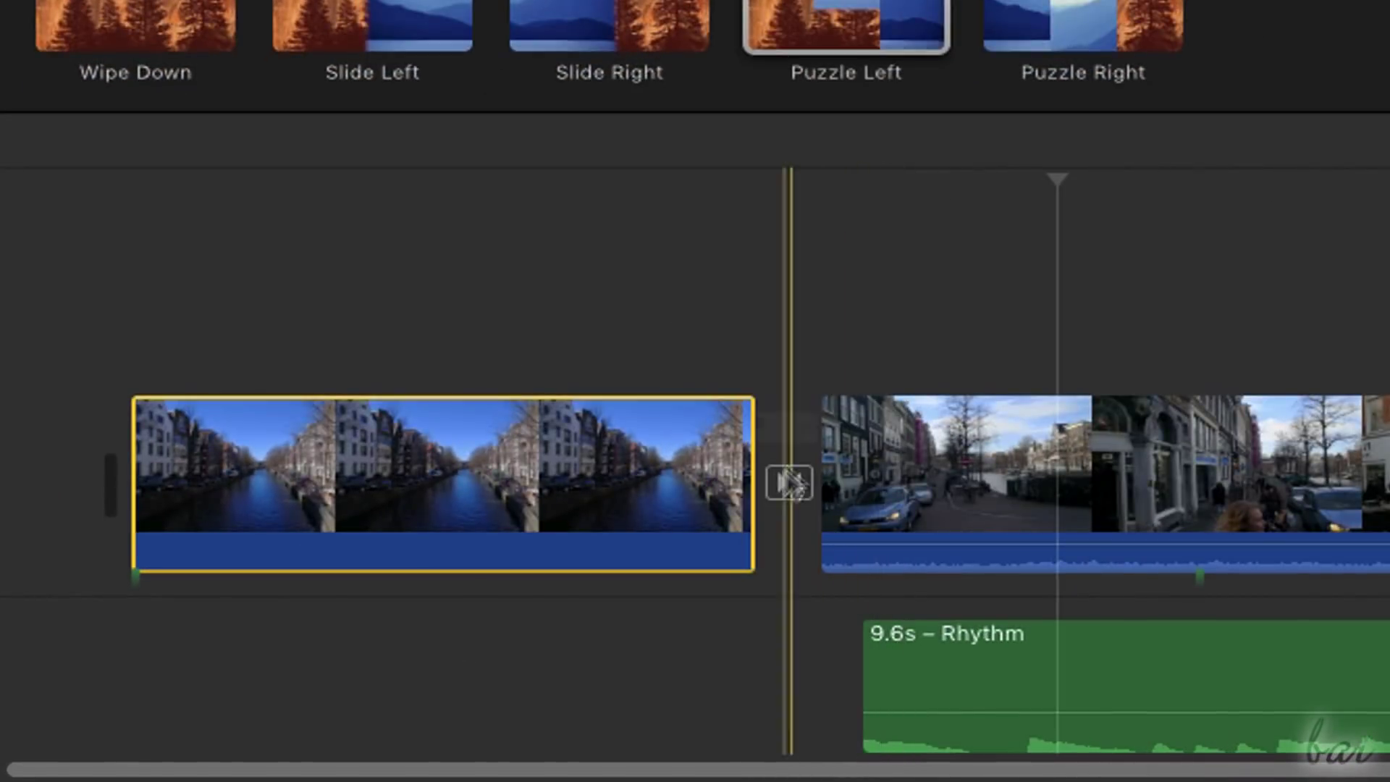
# Step: Check the transition's duration and put a Swap transition between the canal and street clips
pyautogui.doubleClick(546, 575)
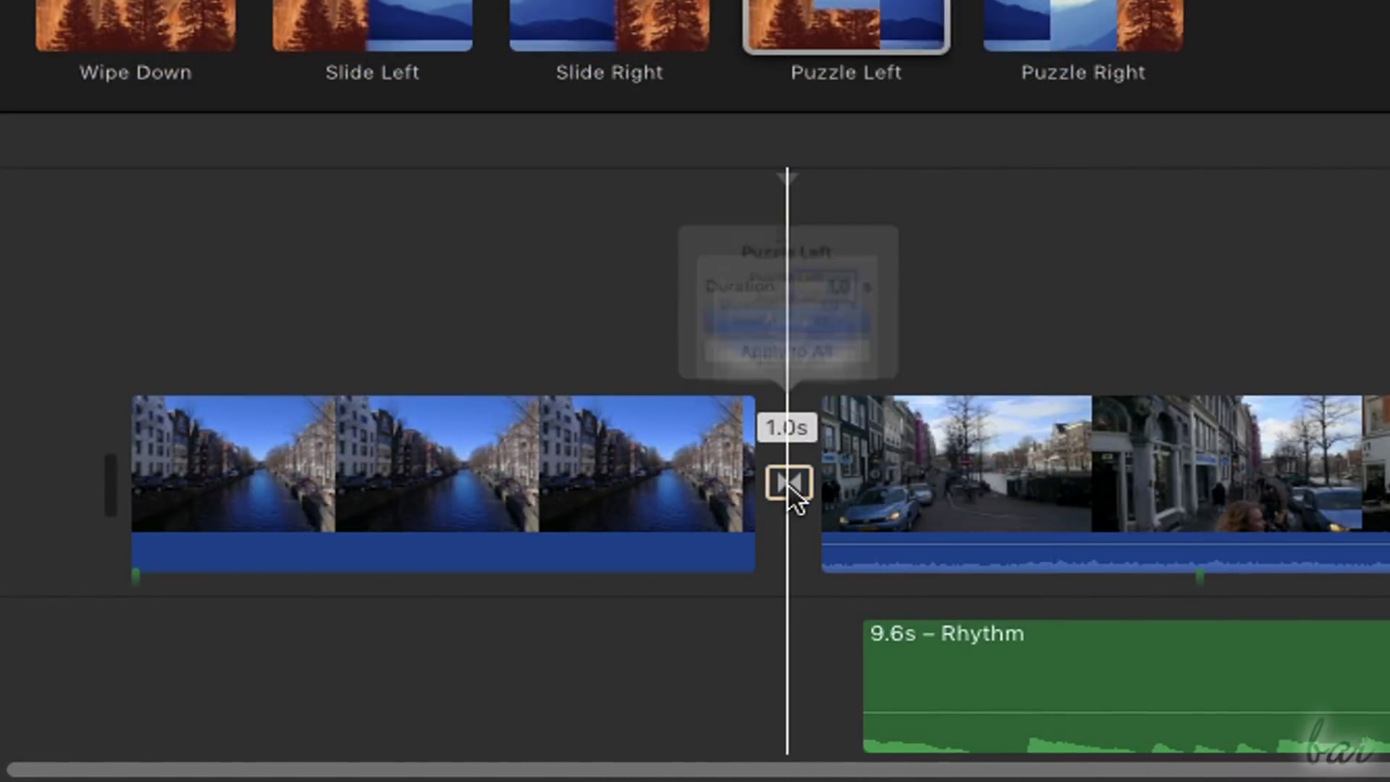
pyautogui.click(504, 257)
pyautogui.moveTo(503, 257); pyautogui.dragTo(365, 642)
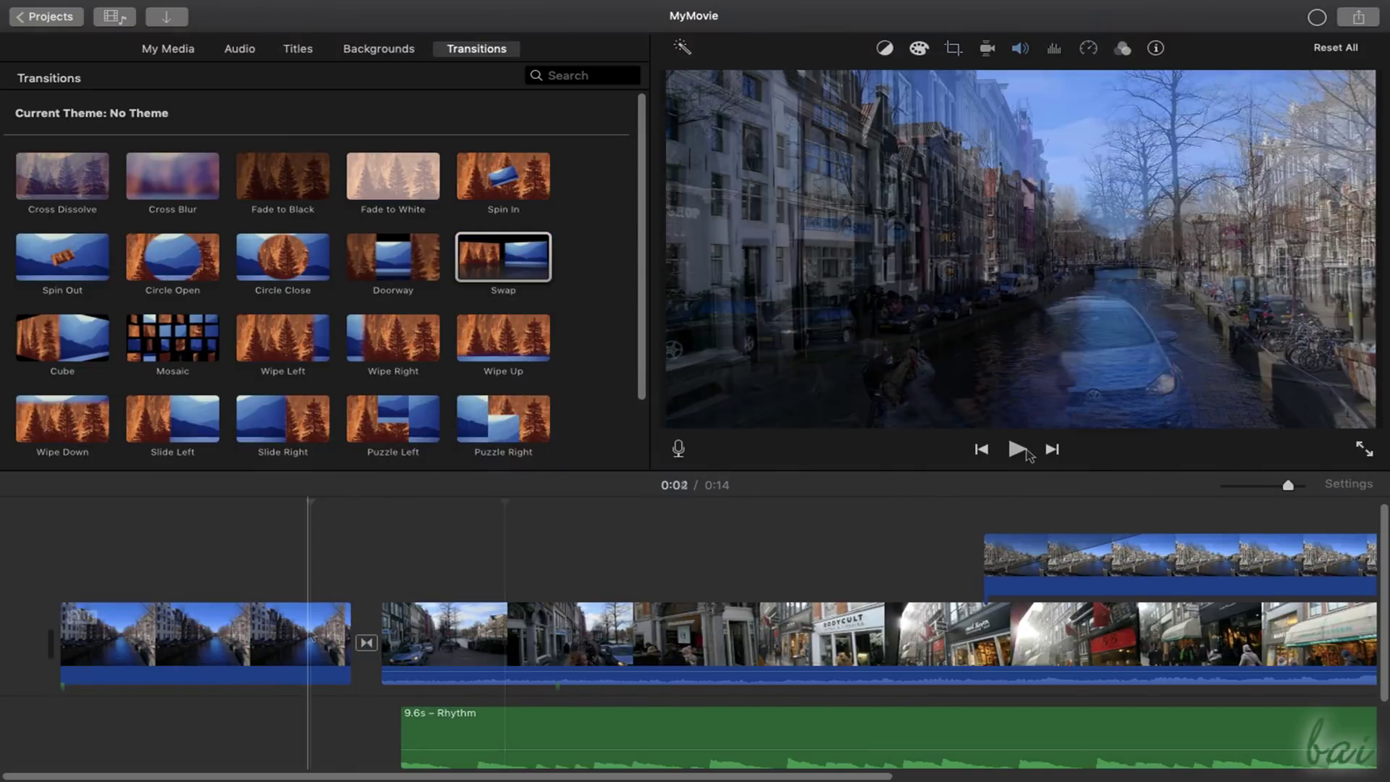
pyautogui.click(1016, 450)
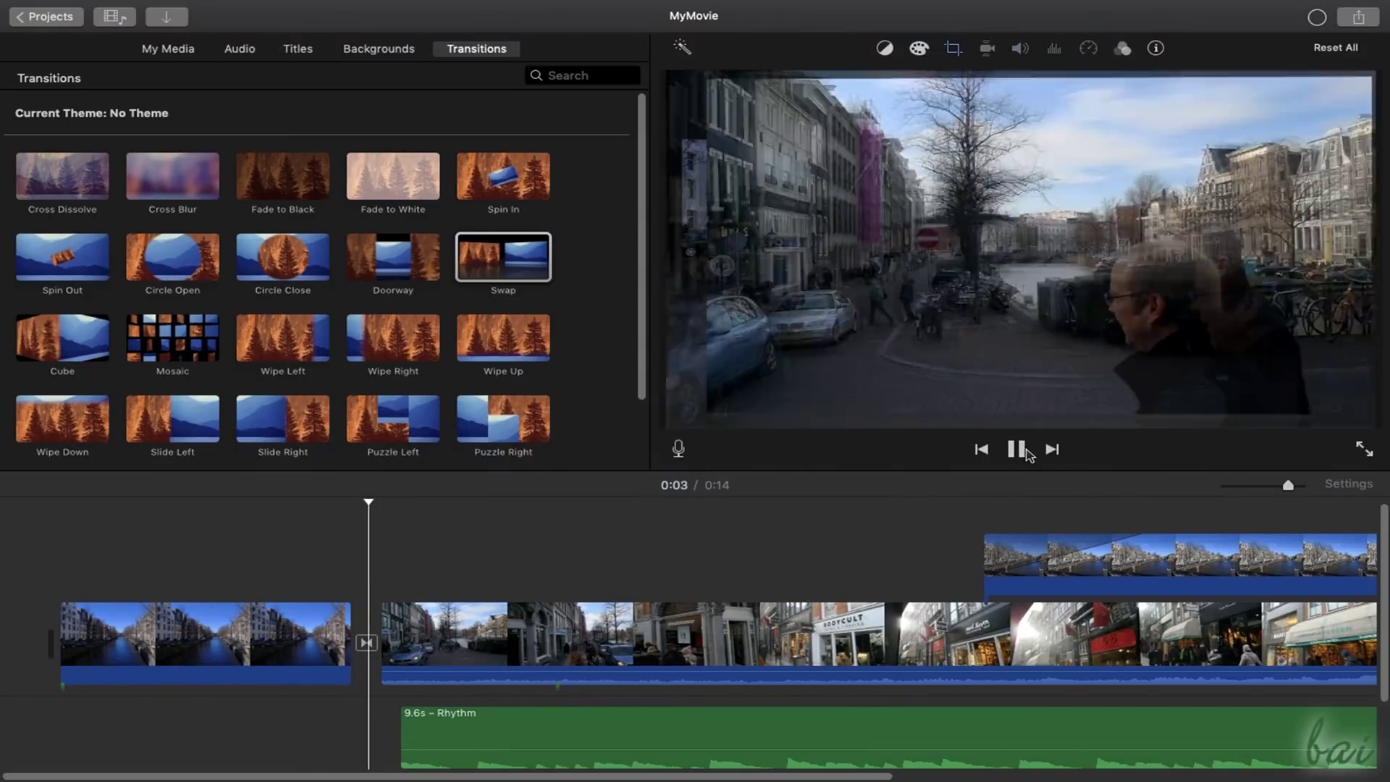
# Step: Stop the preview, select the street, cutaway, canal and Rhythm clips, then select MySong
pyautogui.click(1029, 453)
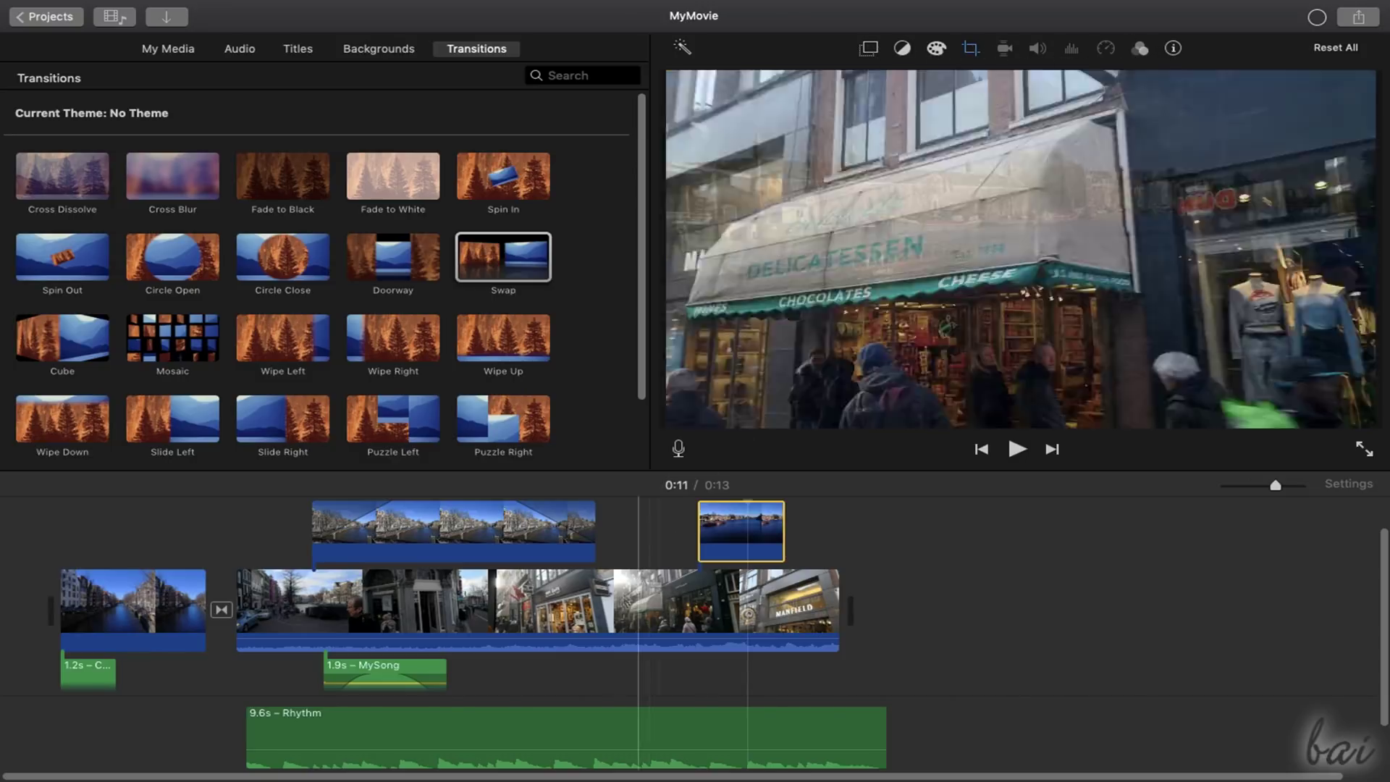
pyautogui.click(615, 601)
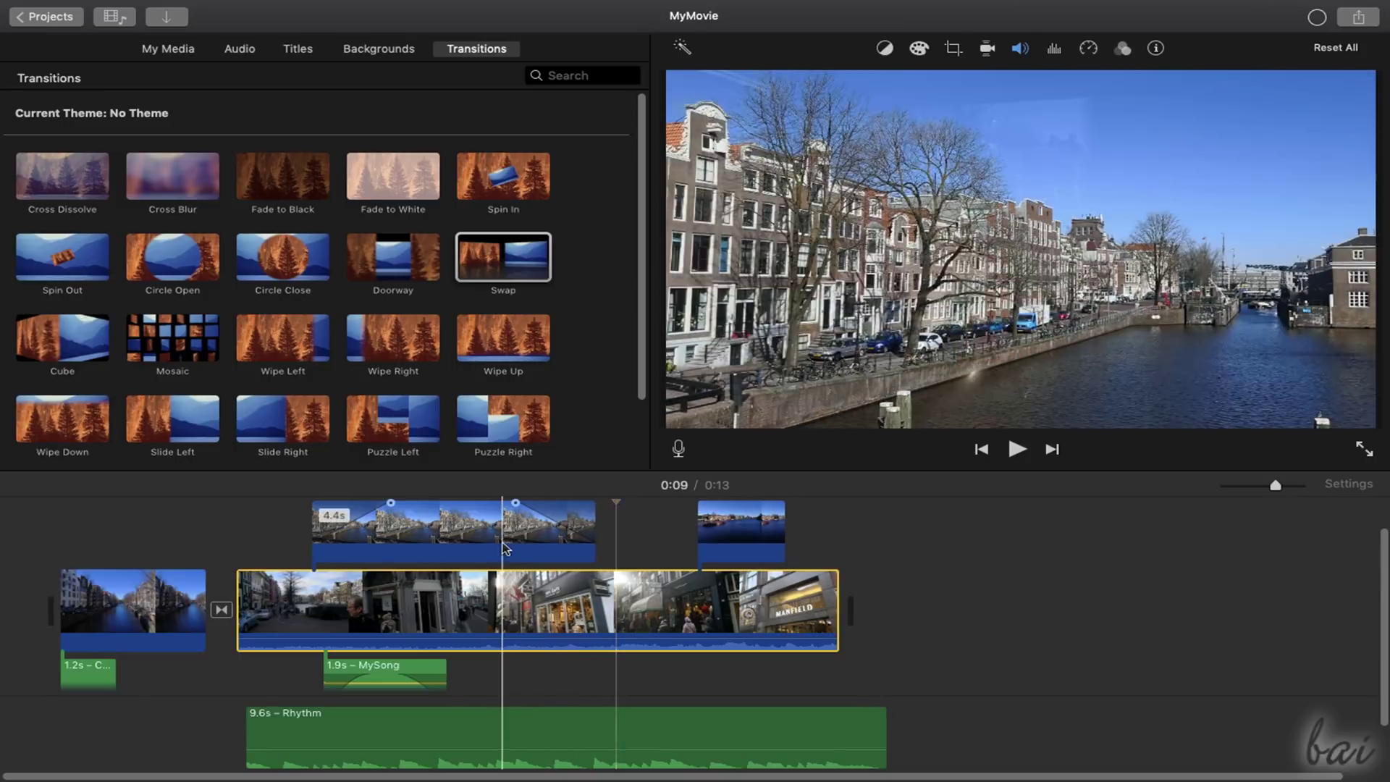
pyautogui.click(502, 532)
pyautogui.click(137, 601)
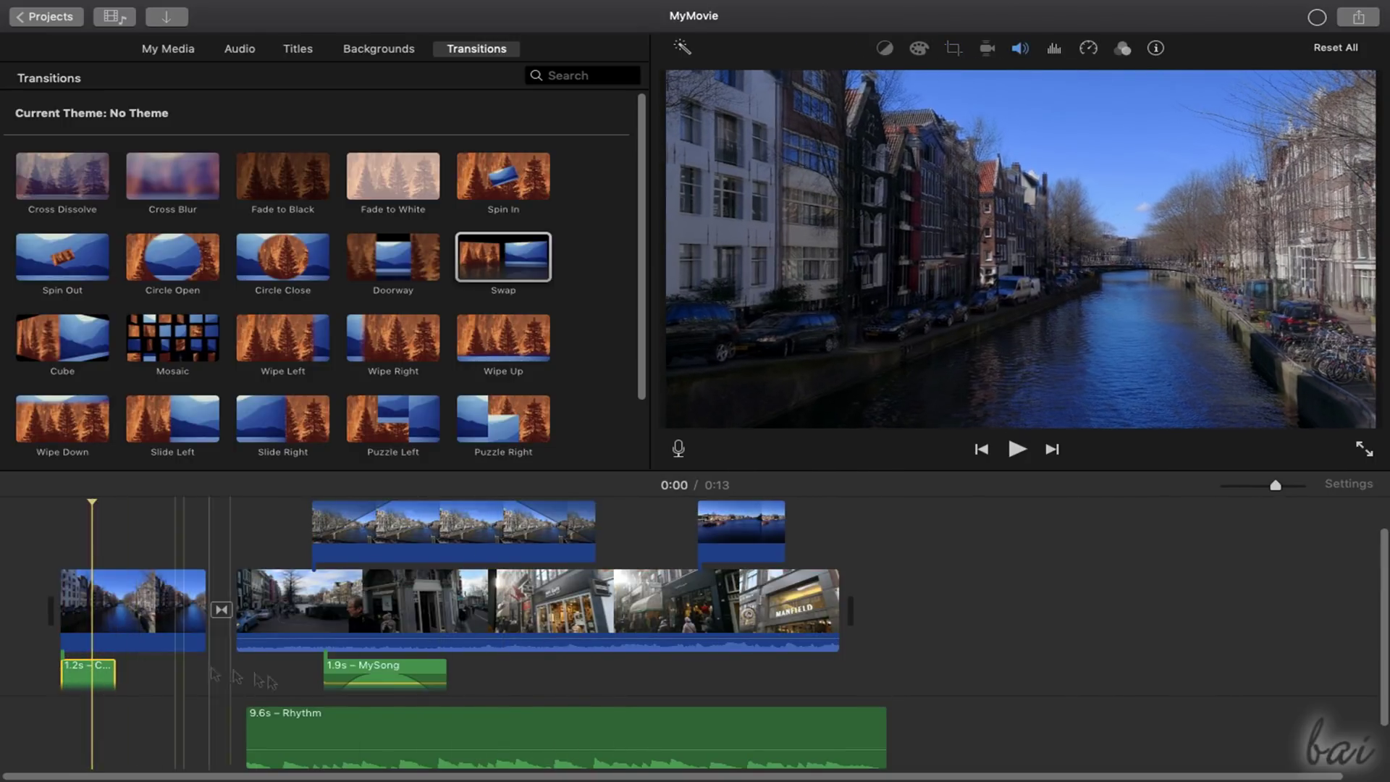
pyautogui.click(434, 733)
pyautogui.click(436, 609)
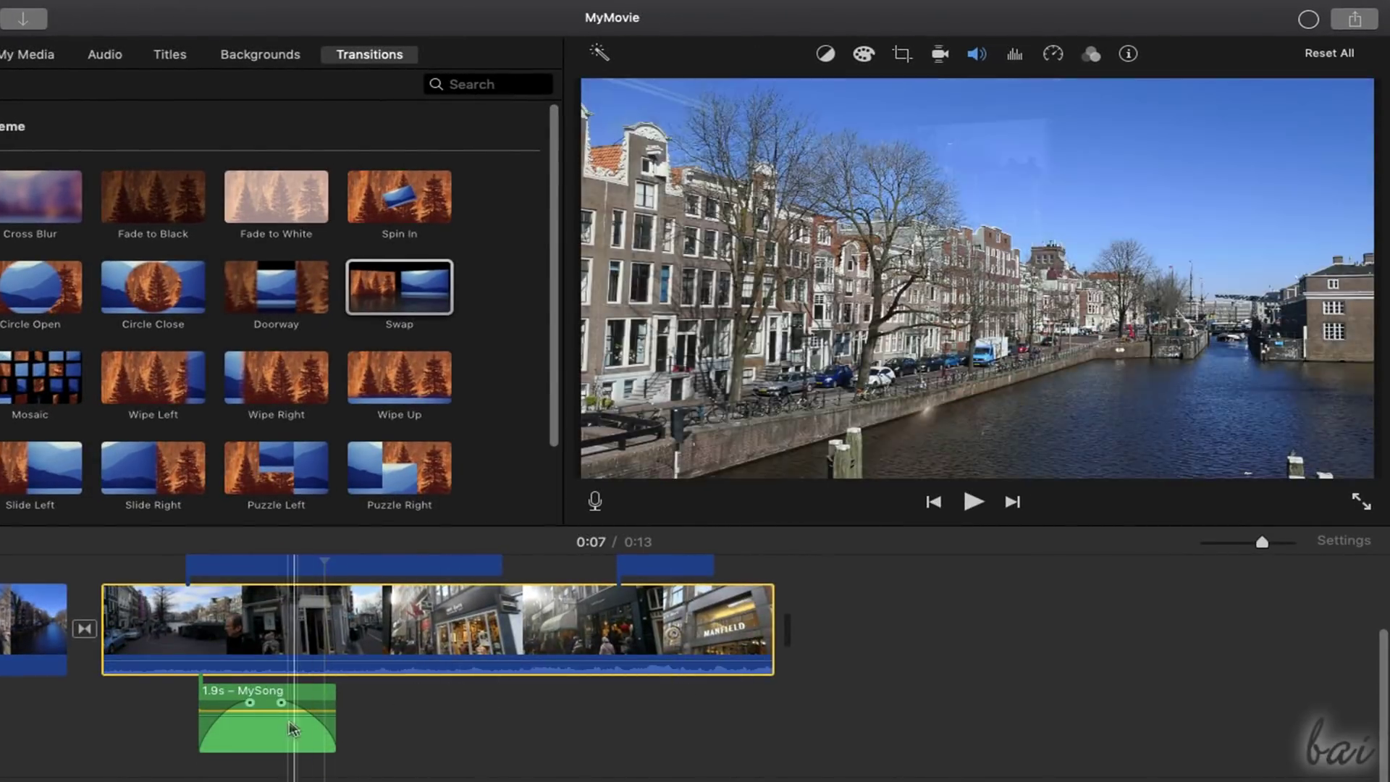
pyautogui.click(283, 732)
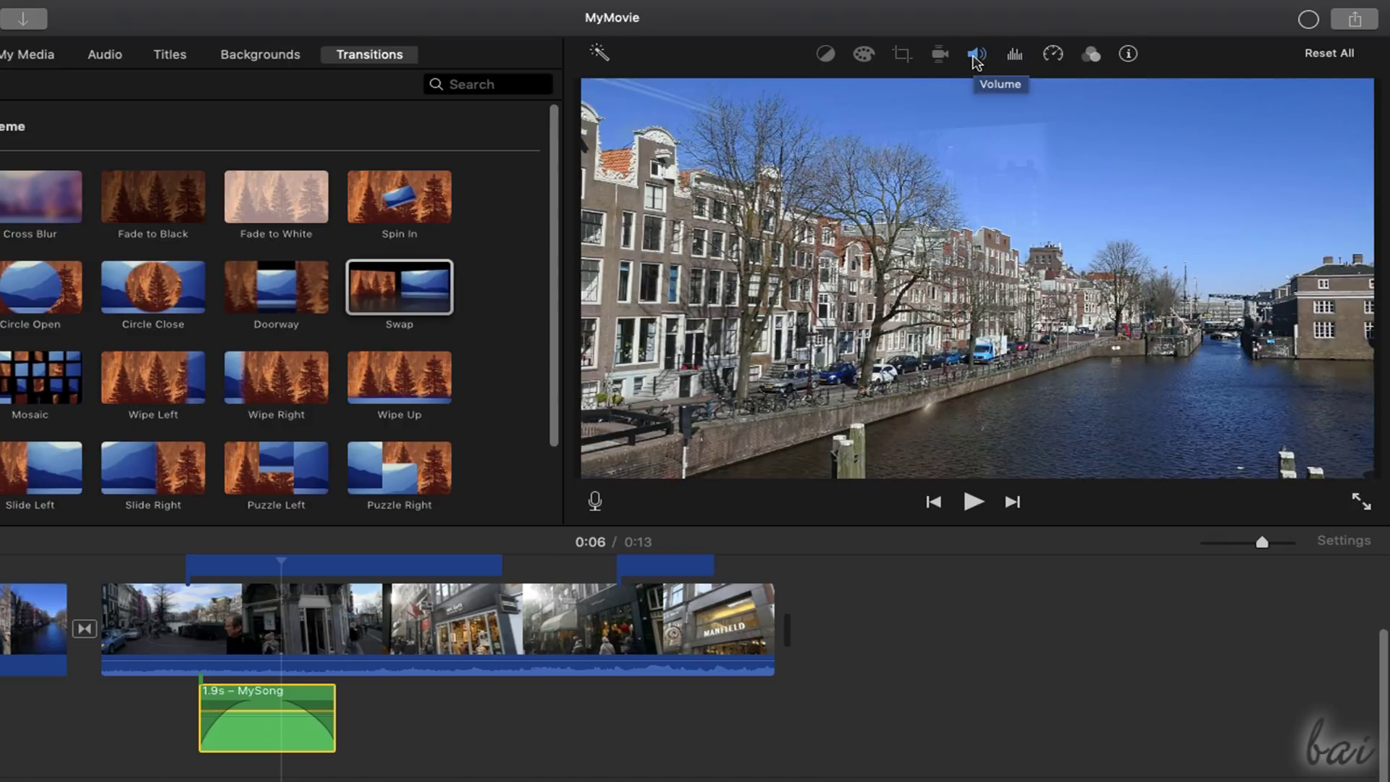
# Step: Auto-level the MySong clip's volume and leave the equalizer at Flat
pyautogui.click(977, 55)
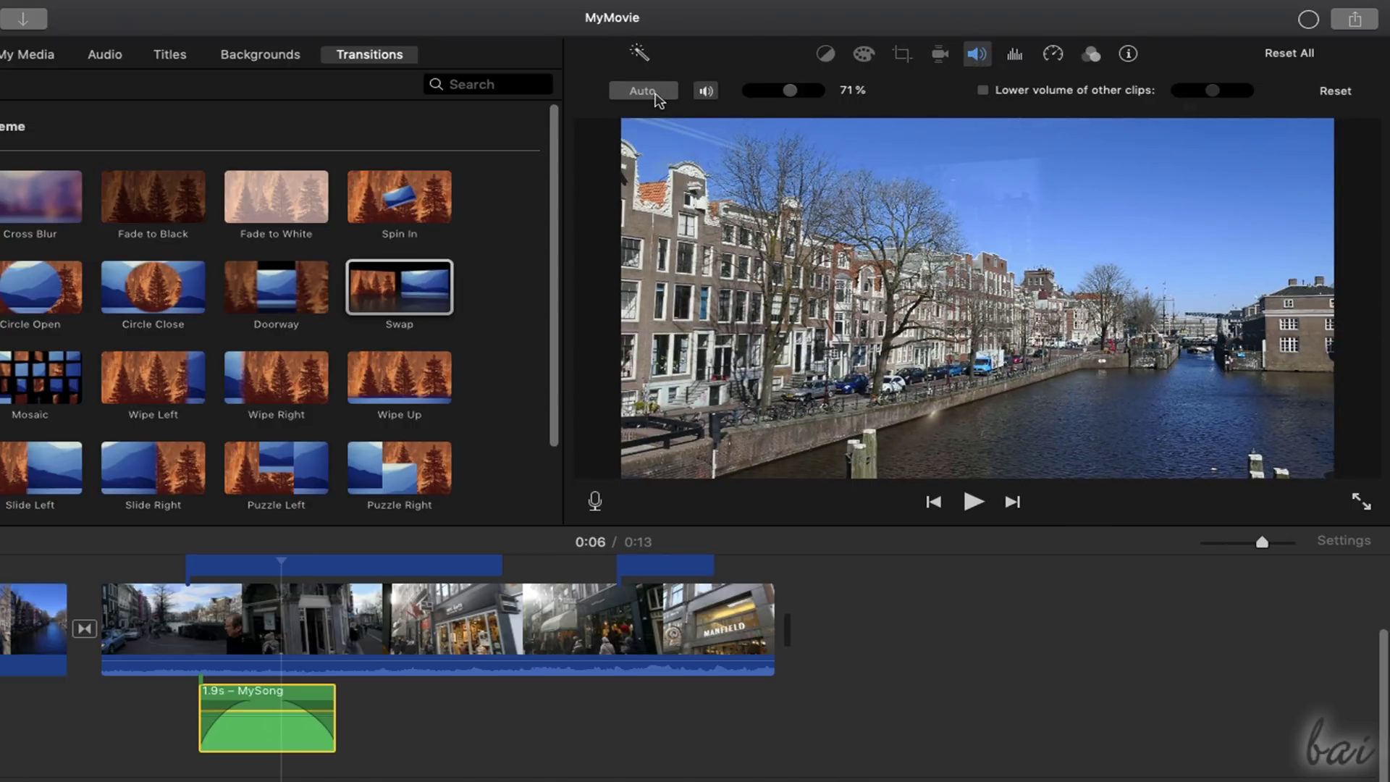
pyautogui.click(642, 90)
pyautogui.click(1015, 55)
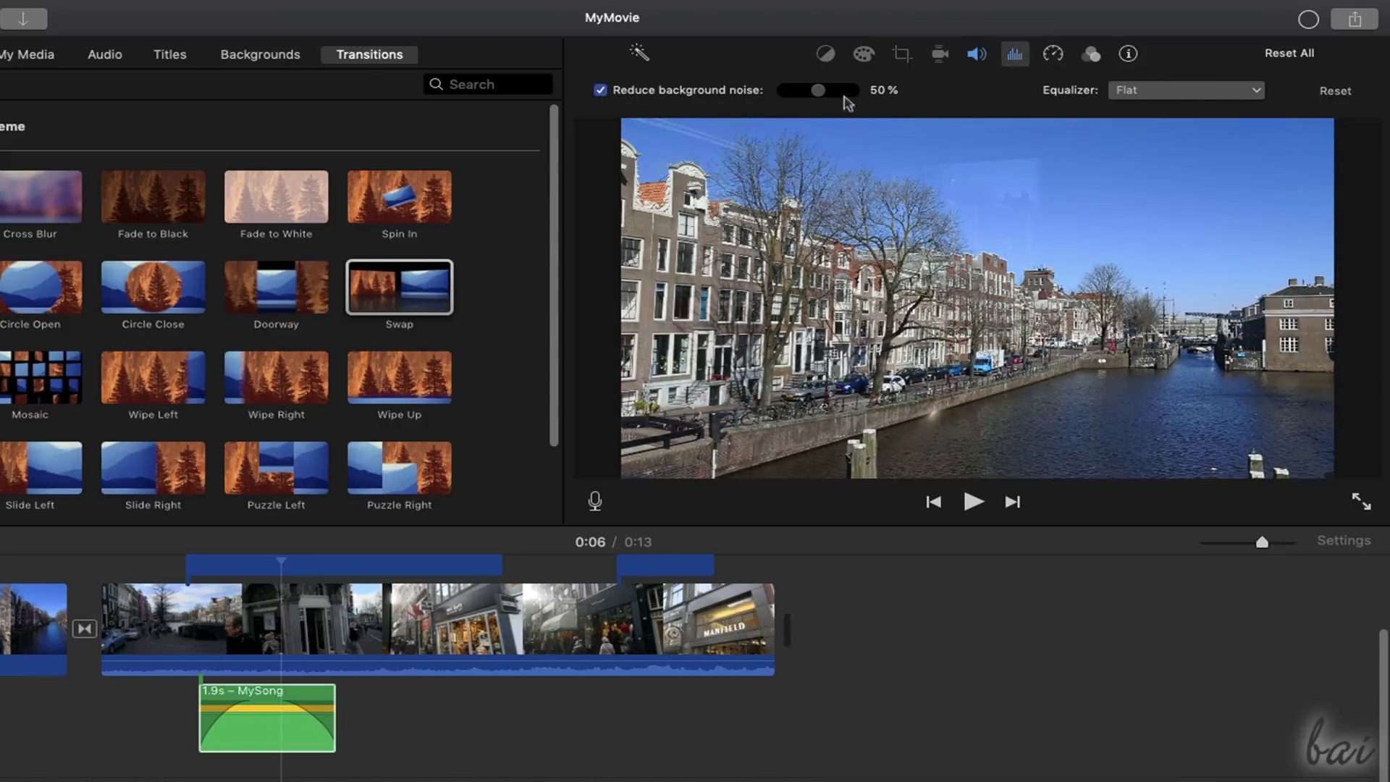
pyautogui.click(1153, 92)
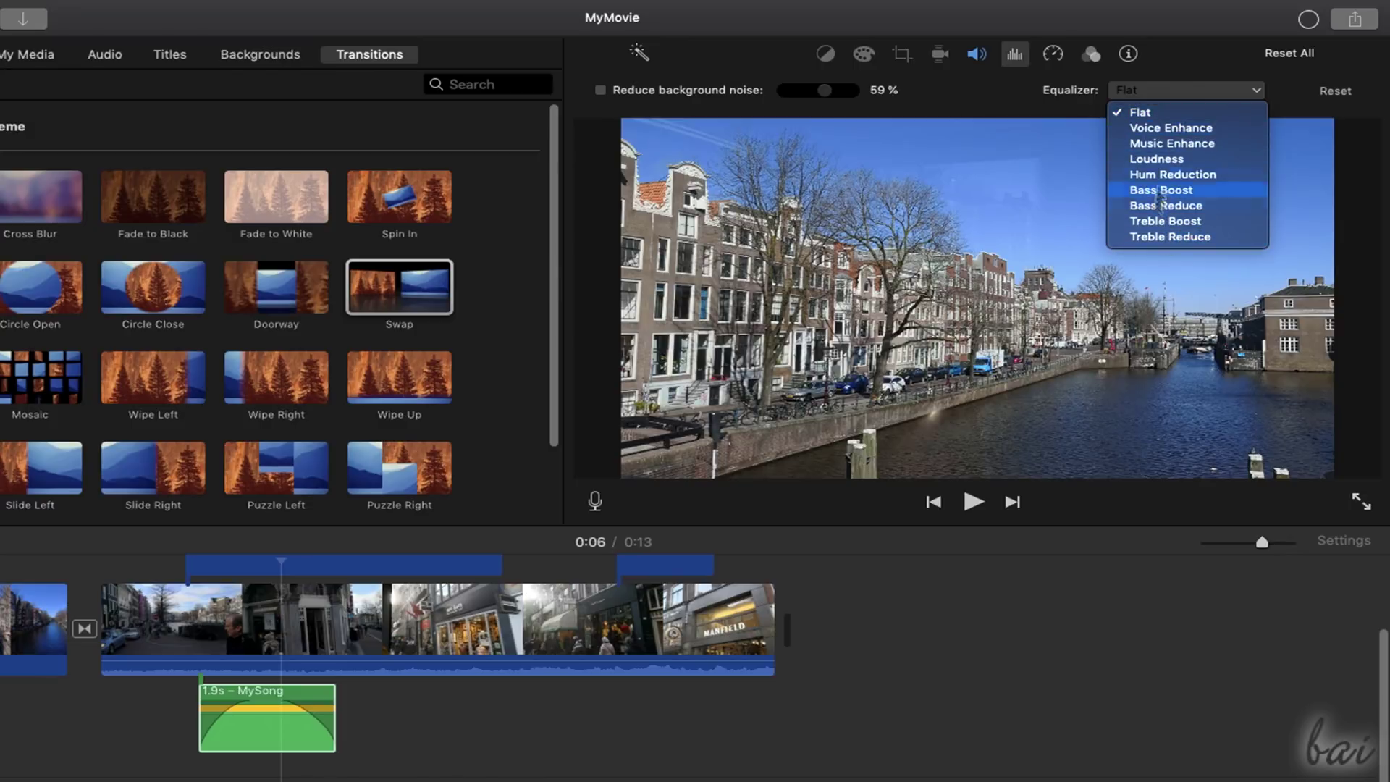
pyautogui.click(1023, 85)
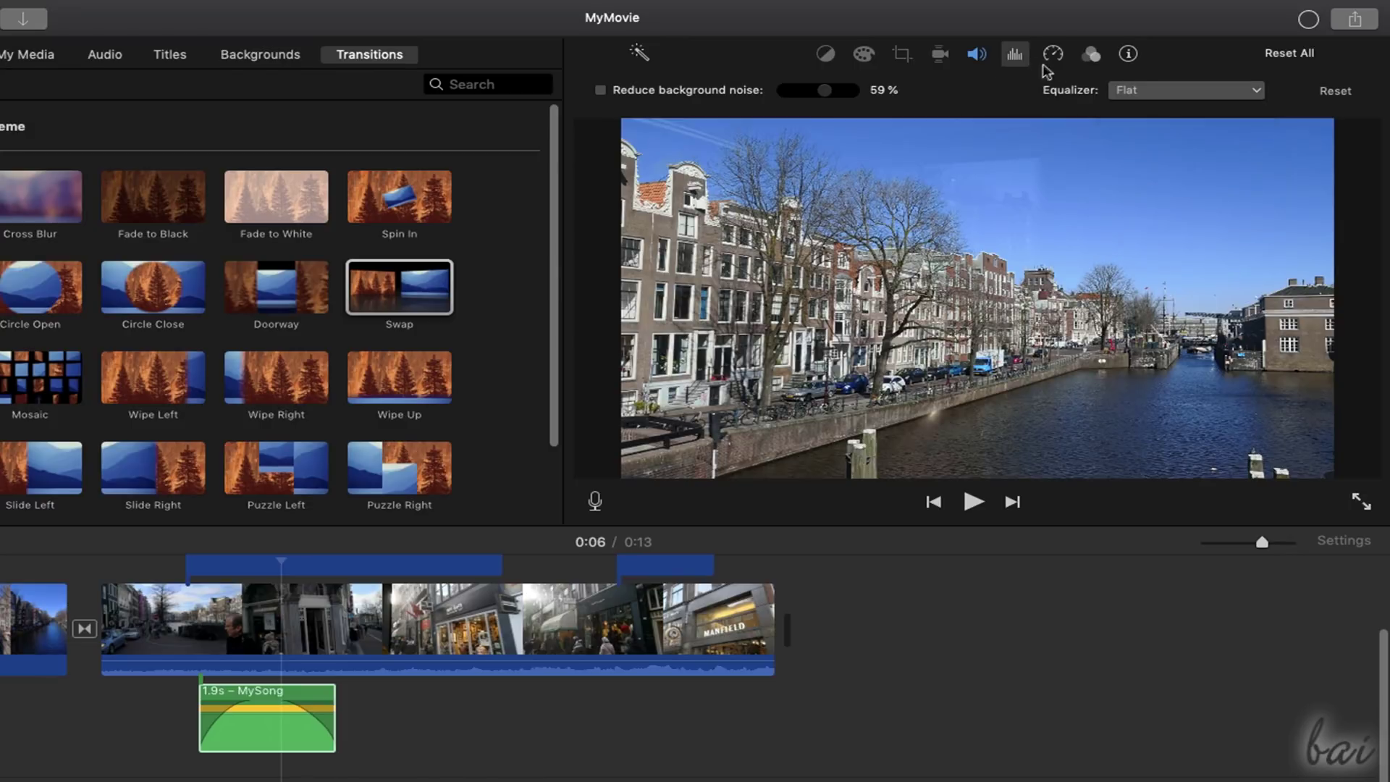
# Step: Set the MySong clip's speed to Fast
pyautogui.click(1055, 58)
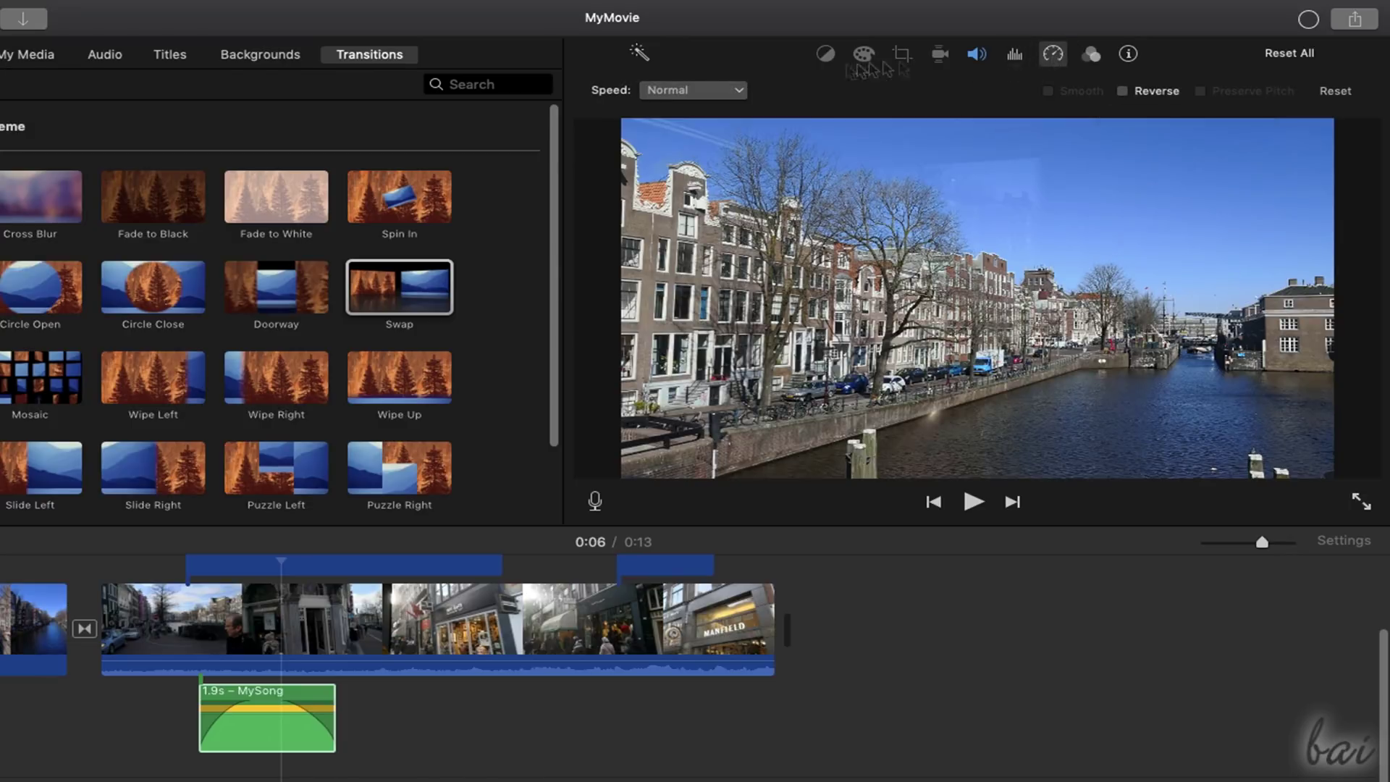
pyautogui.click(736, 93)
pyautogui.click(721, 144)
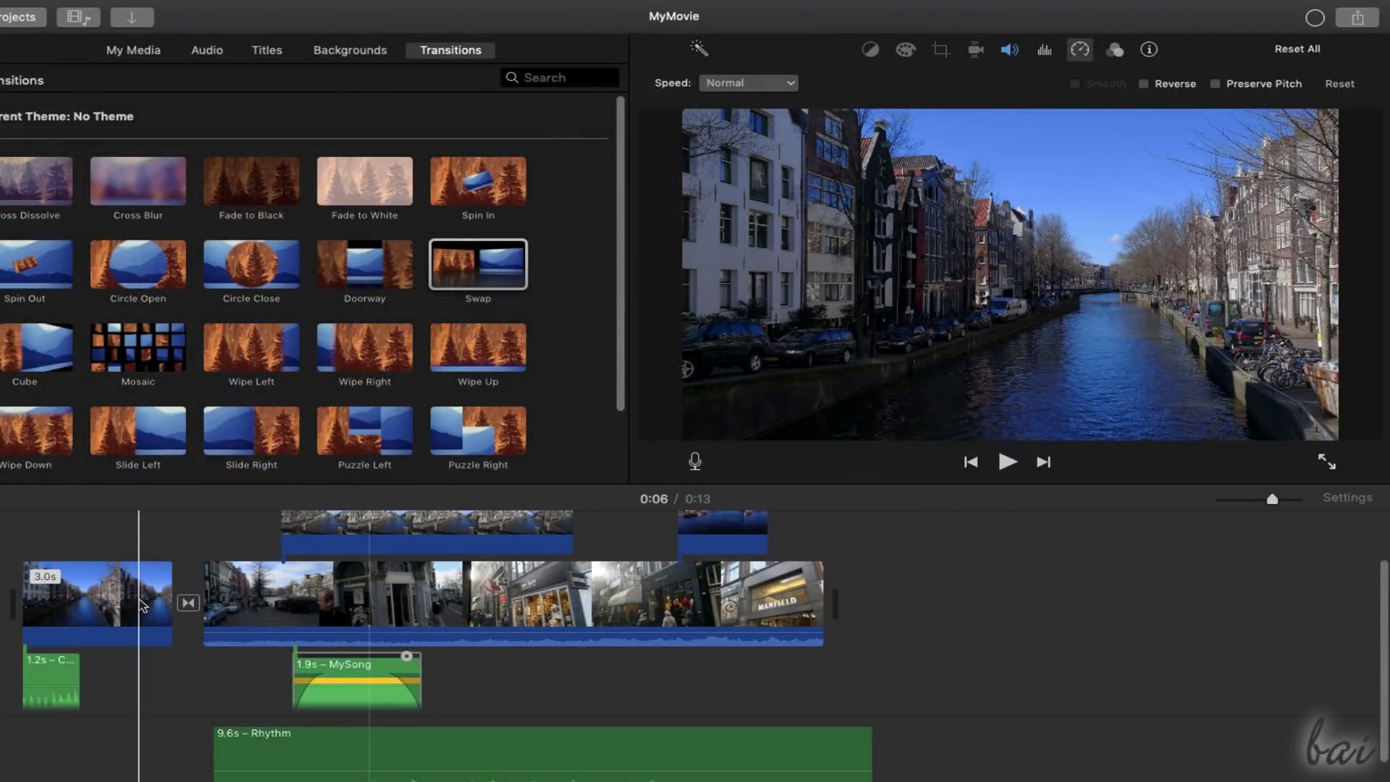
# Step: Correct the canal clip's white balance by sampling a neutral point
pyautogui.click(142, 606)
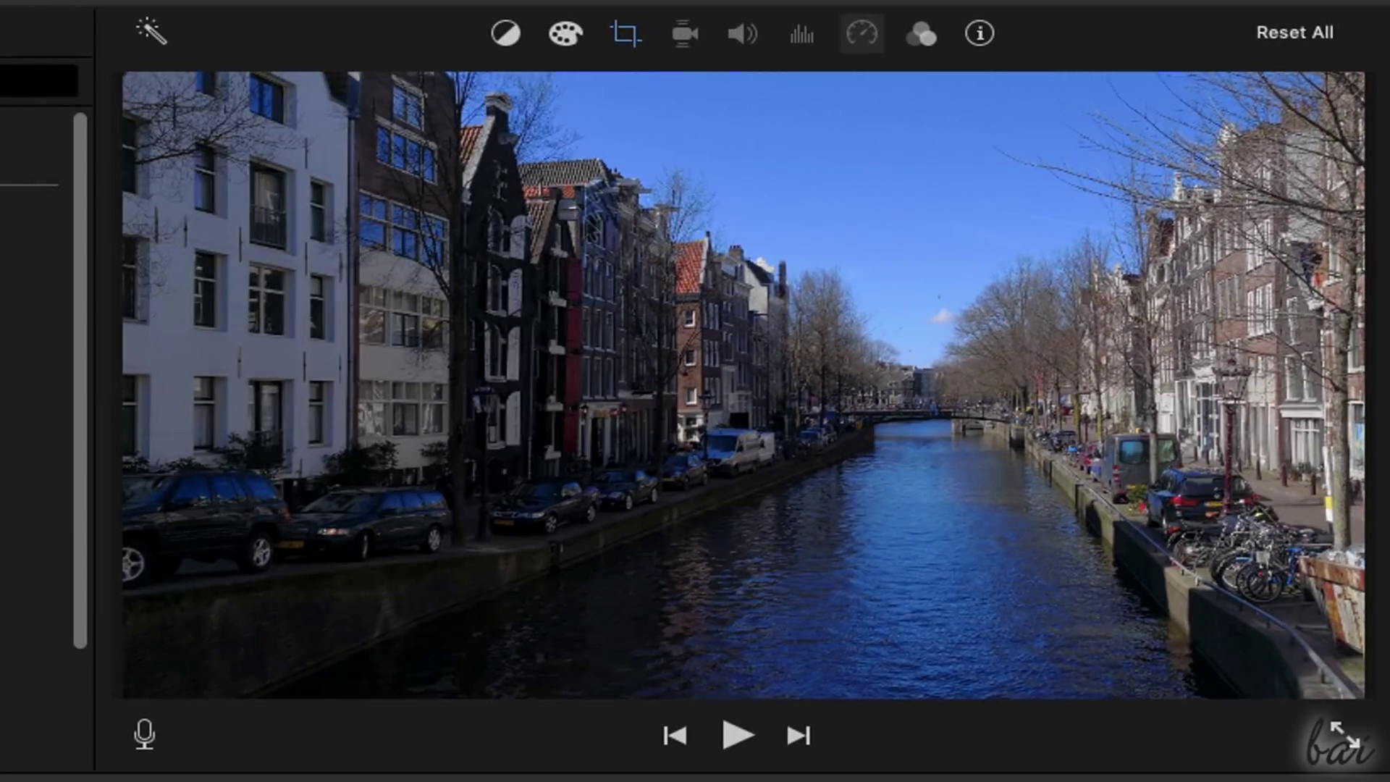
pyautogui.click(507, 34)
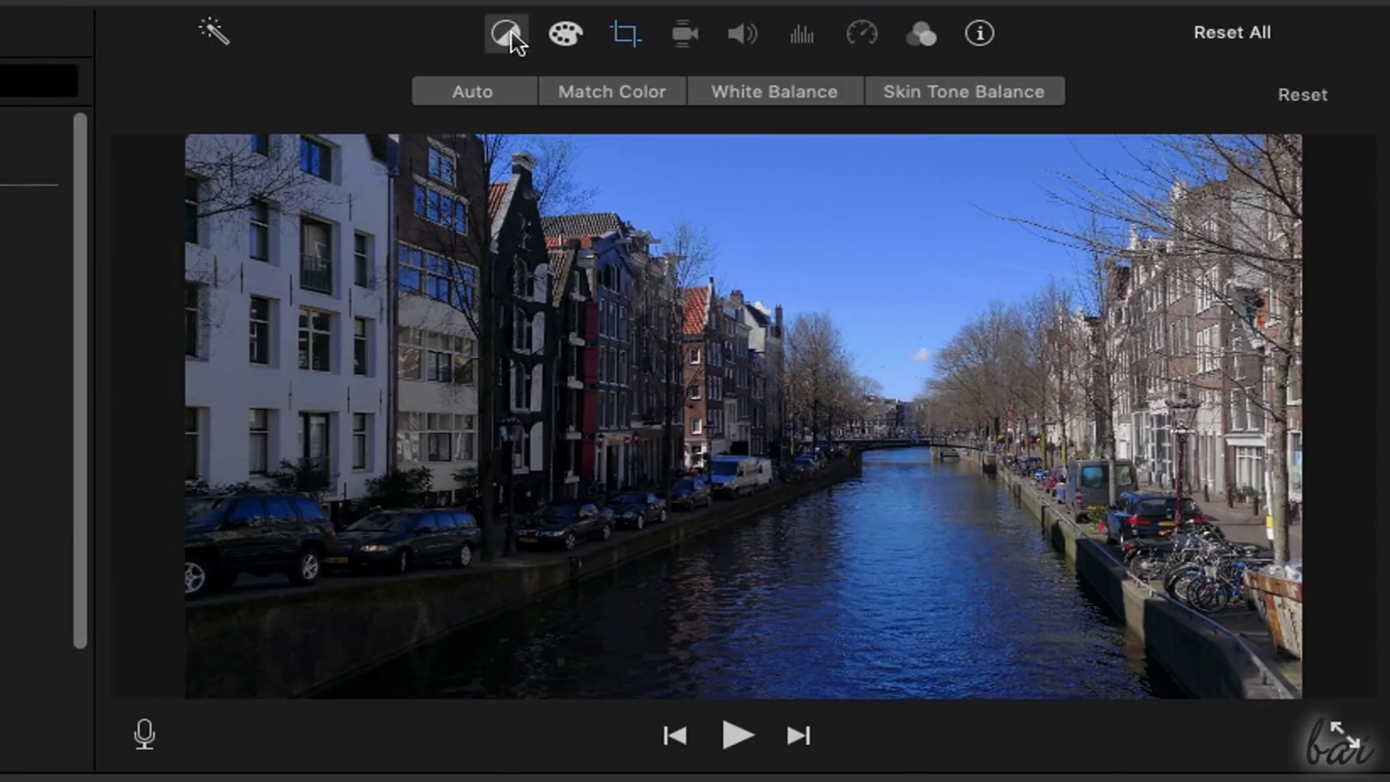
pyautogui.click(771, 91)
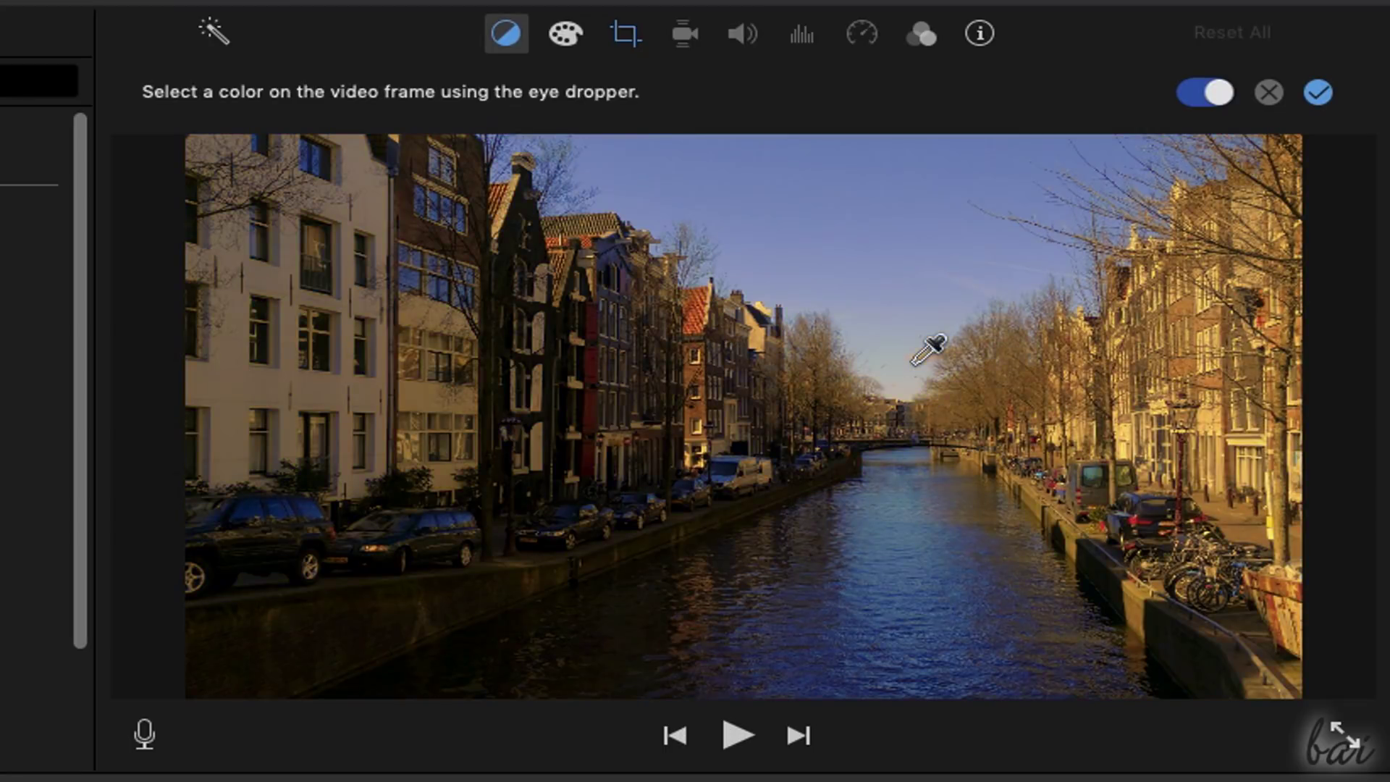
pyautogui.click(959, 491)
# Step: Raise the canal clip's highlights and saturation and adjust its colour temperature
pyautogui.click(567, 36)
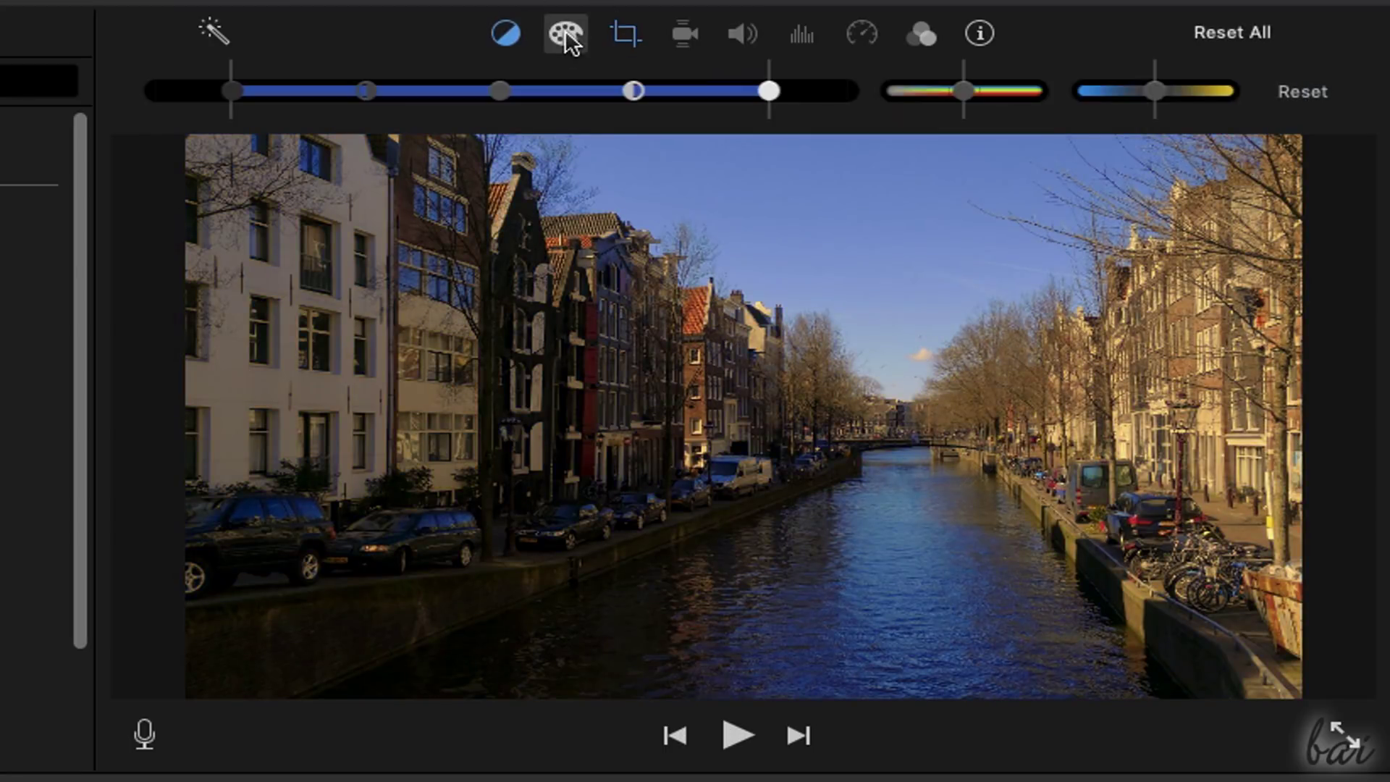
pyautogui.moveTo(774, 94)
pyautogui.mouseDown()
pyautogui.moveTo(824, 112)
pyautogui.moveTo(797, 94)
pyautogui.mouseUp()
pyautogui.moveTo(963, 97); pyautogui.dragTo(1000, 98)
pyautogui.moveTo(1154, 94); pyautogui.dragTo(1208, 103)
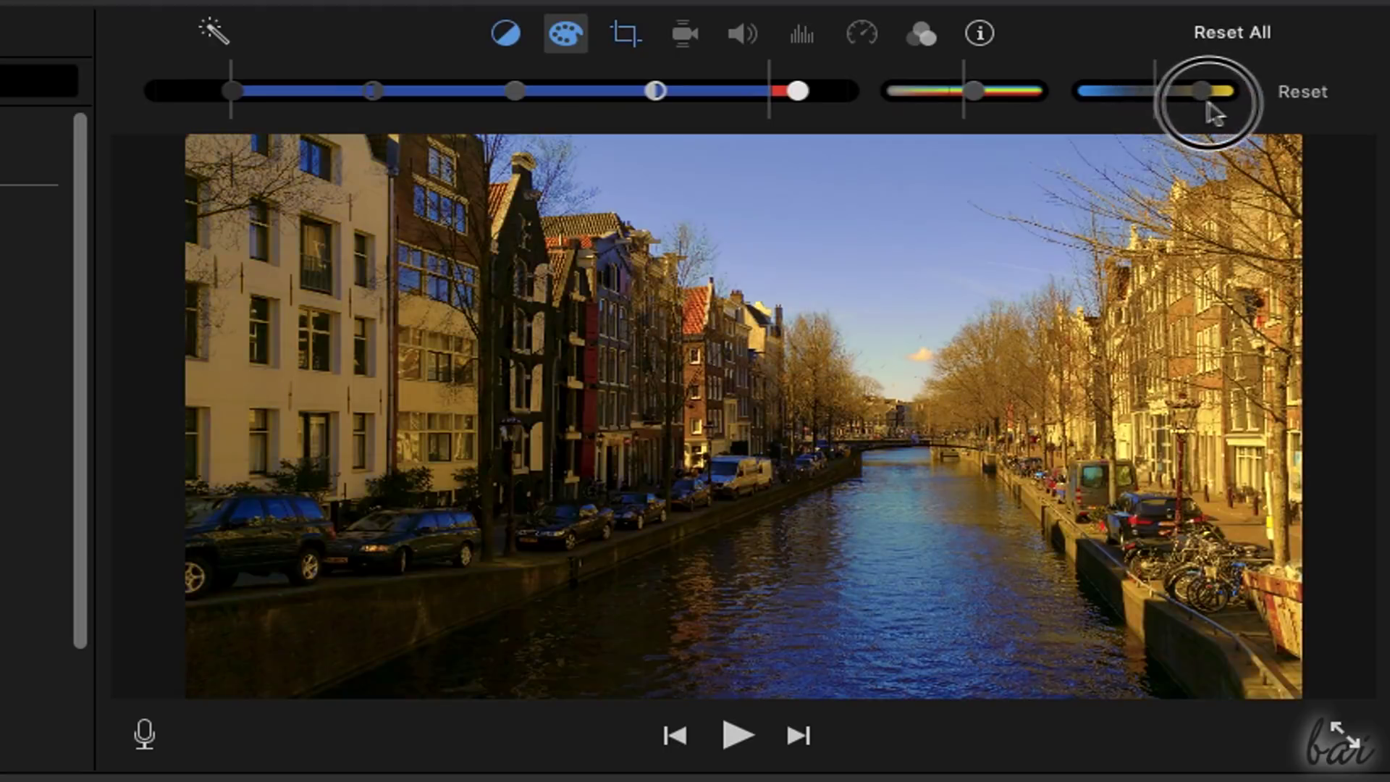
# Step: Try Fit and Crop to Fill on the canal clip, shrinking the crop and moving it up
pyautogui.click(625, 34)
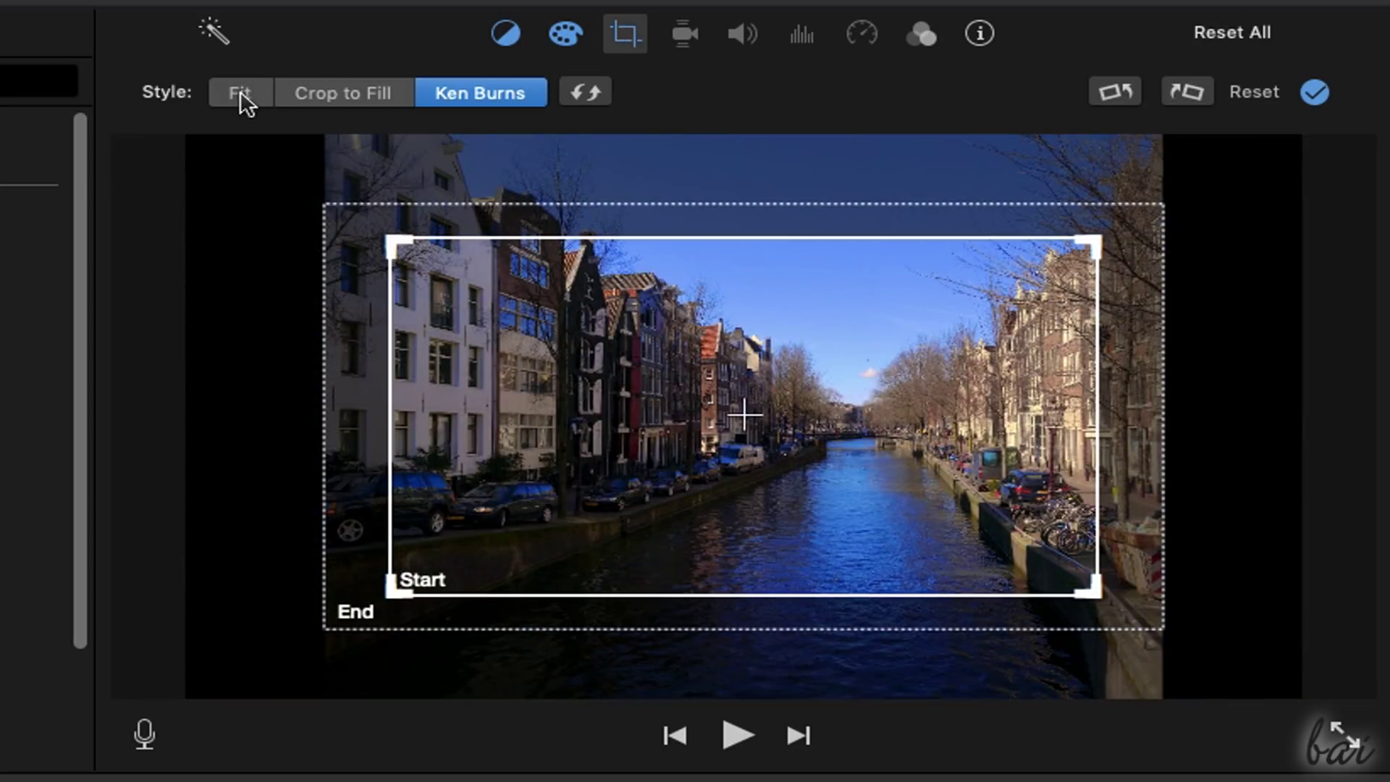
pyautogui.click(242, 95)
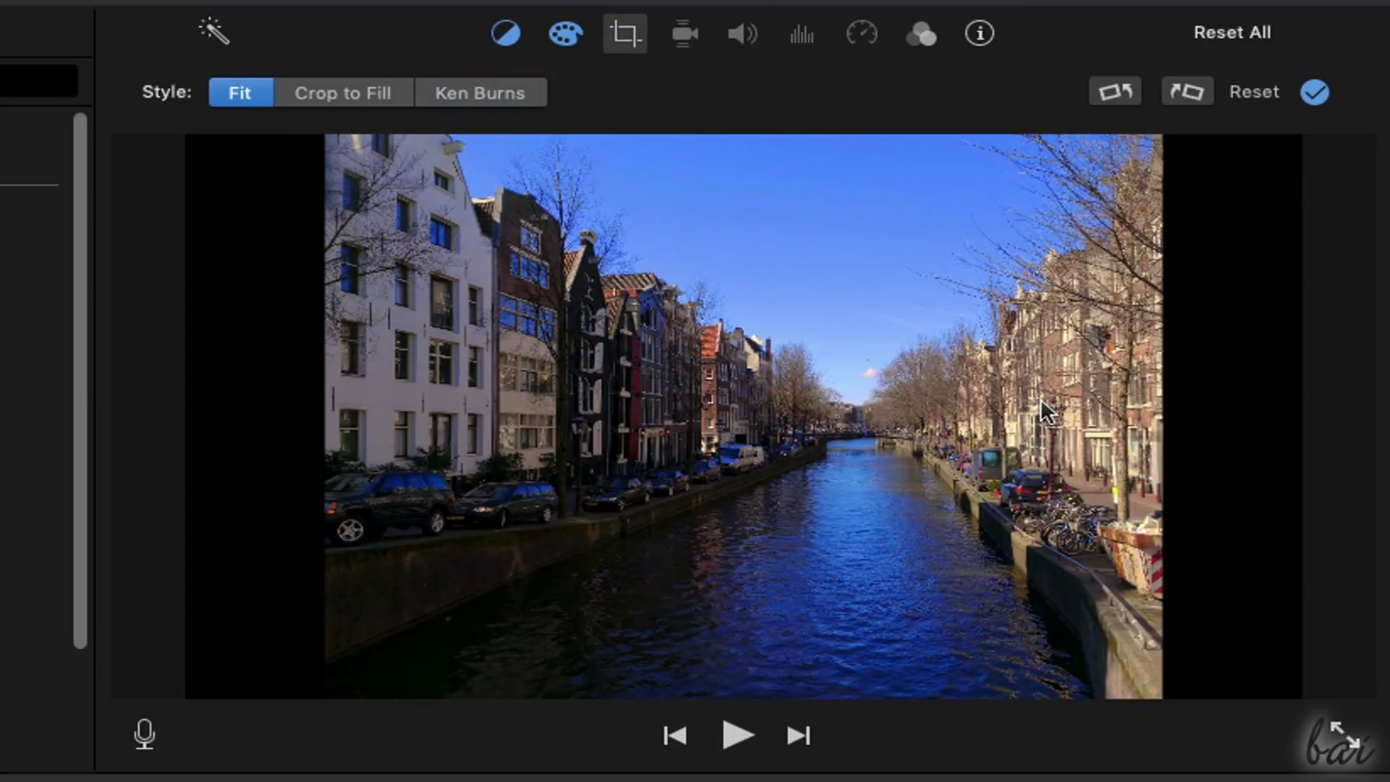
pyautogui.click(369, 102)
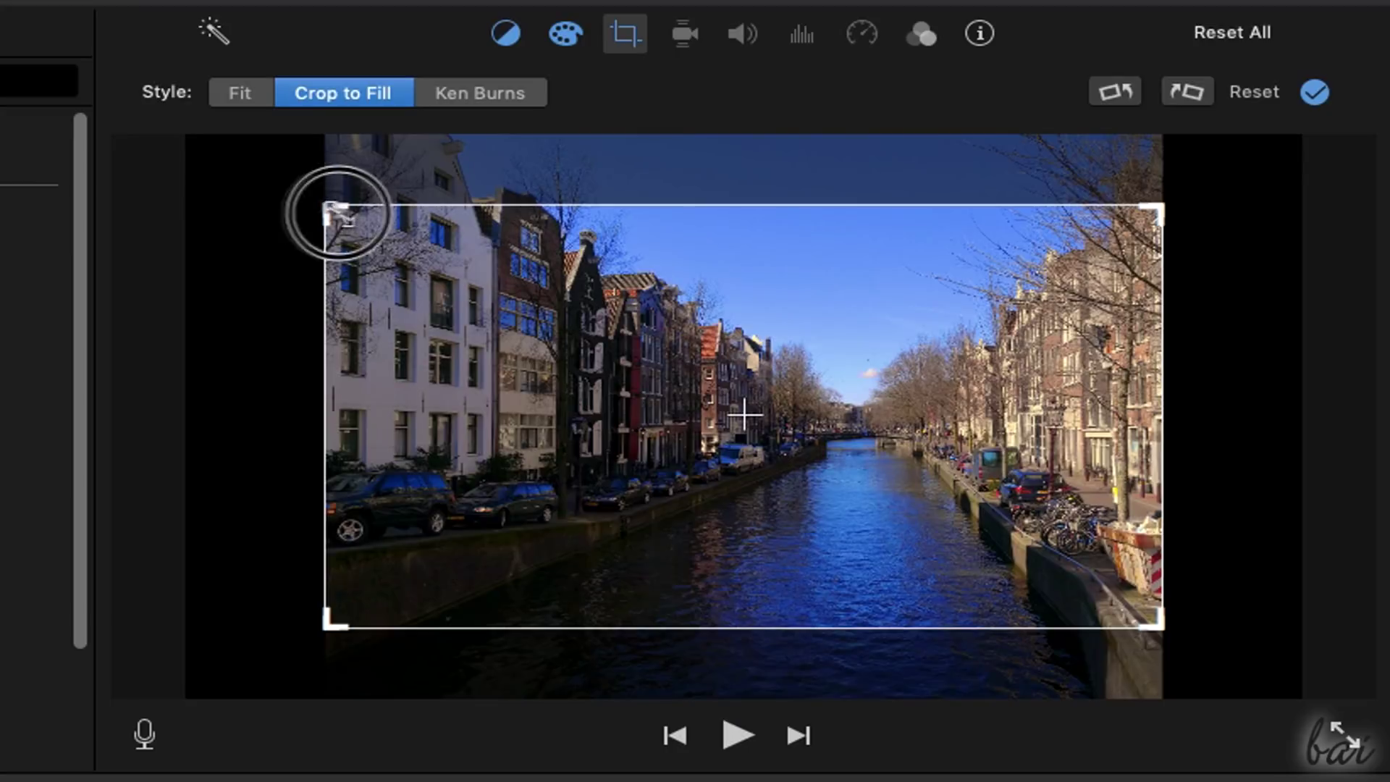
pyautogui.moveTo(341, 213); pyautogui.dragTo(621, 357)
pyautogui.moveTo(900, 426); pyautogui.dragTo(898, 281)
# Step: Apply Ken Burns with a smaller Start frame moved up and right, then preview it
pyautogui.click(1313, 93)
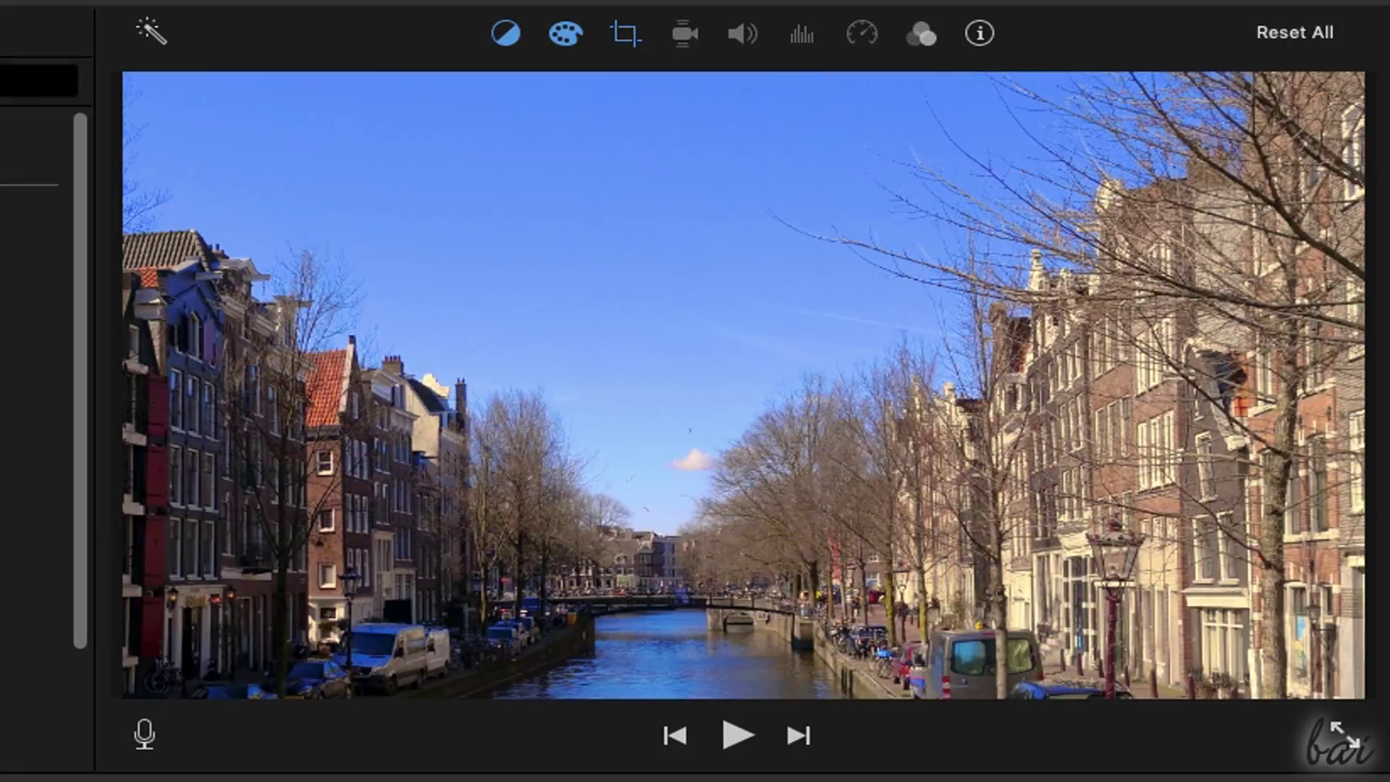
pyautogui.click(625, 32)
pyautogui.click(490, 92)
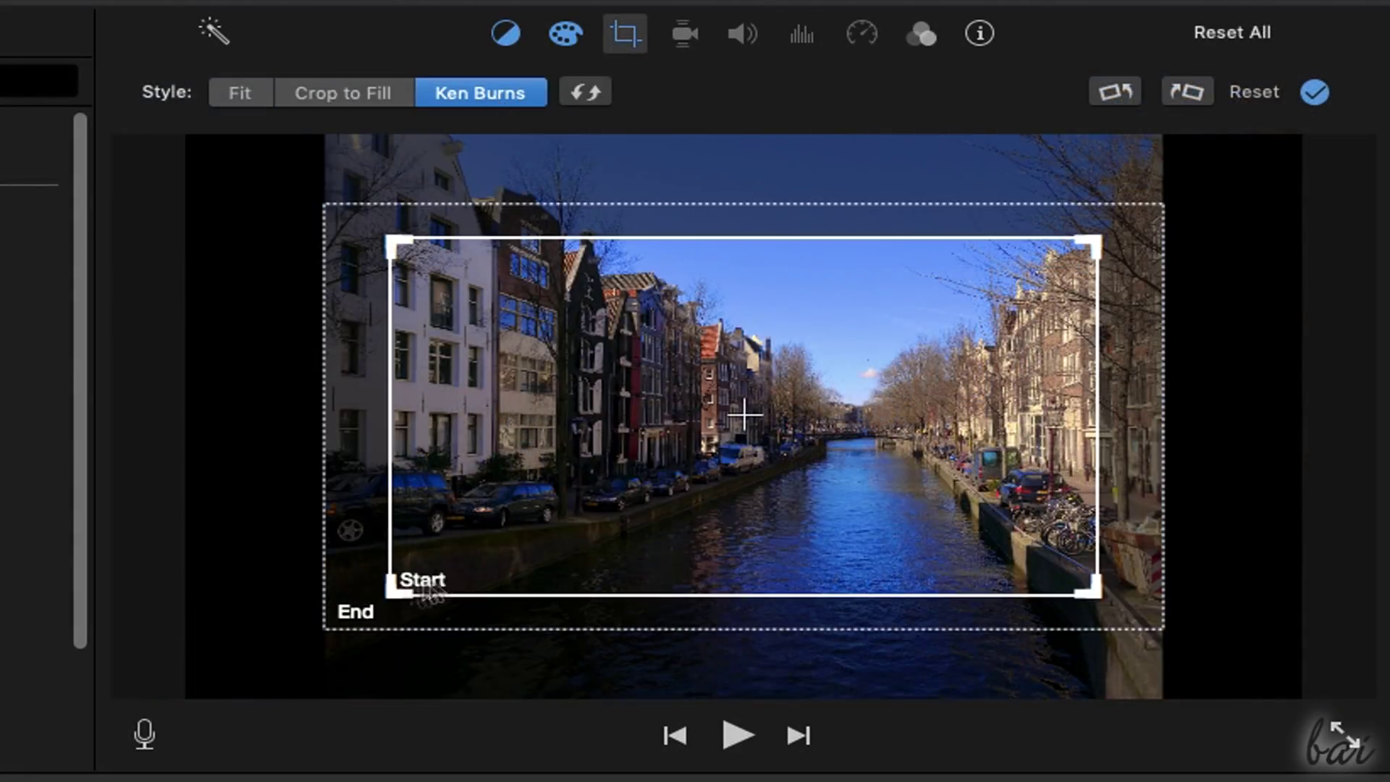
pyautogui.moveTo(397, 590); pyautogui.dragTo(634, 478)
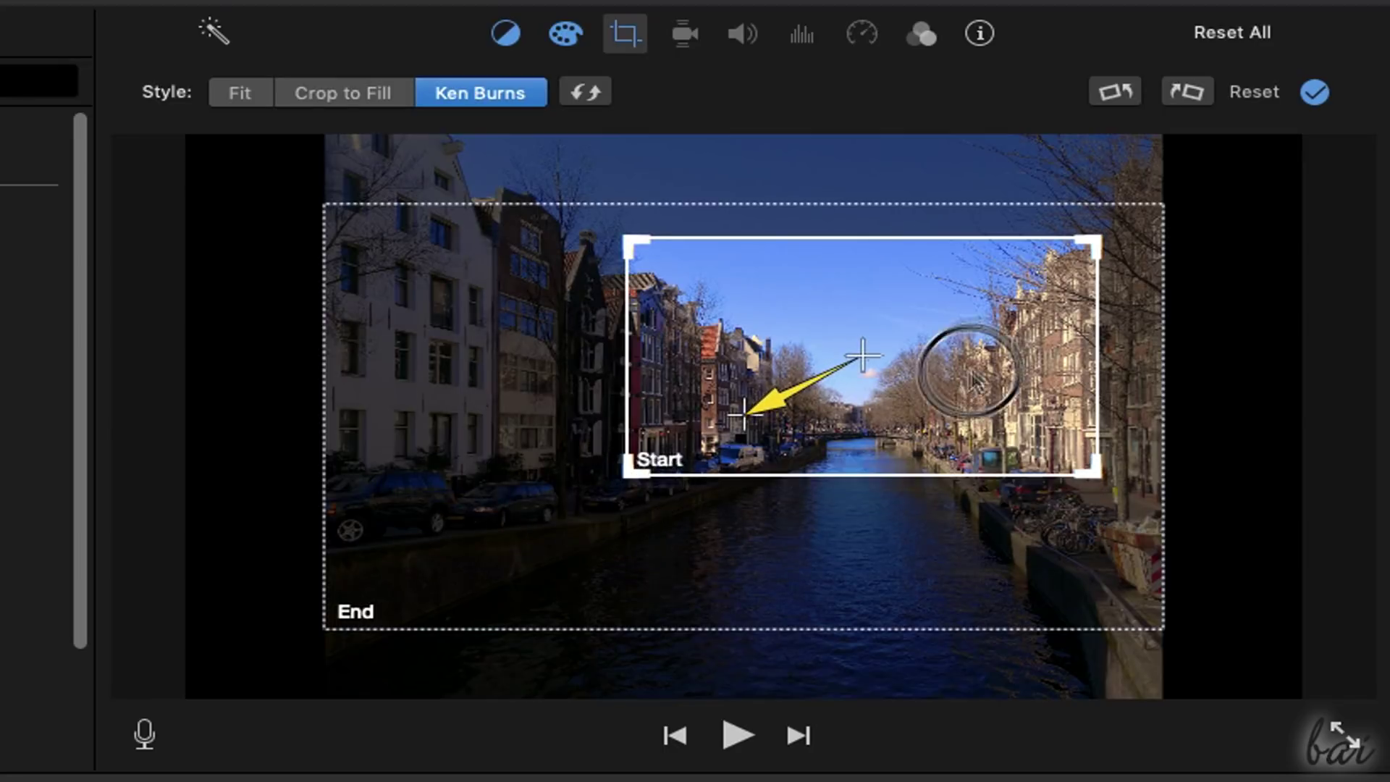
pyautogui.moveTo(984, 373); pyautogui.dragTo(1039, 294)
pyautogui.click(737, 736)
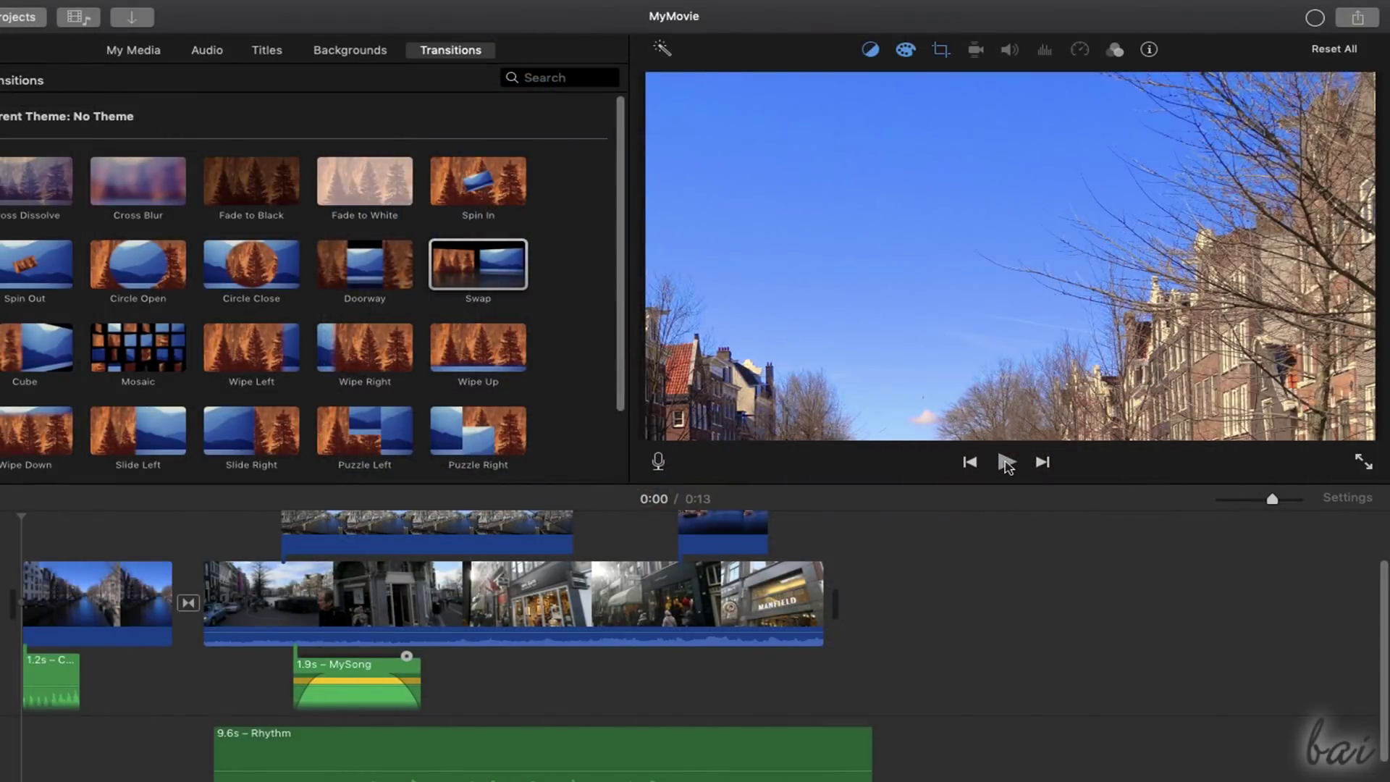
pyautogui.click(1006, 462)
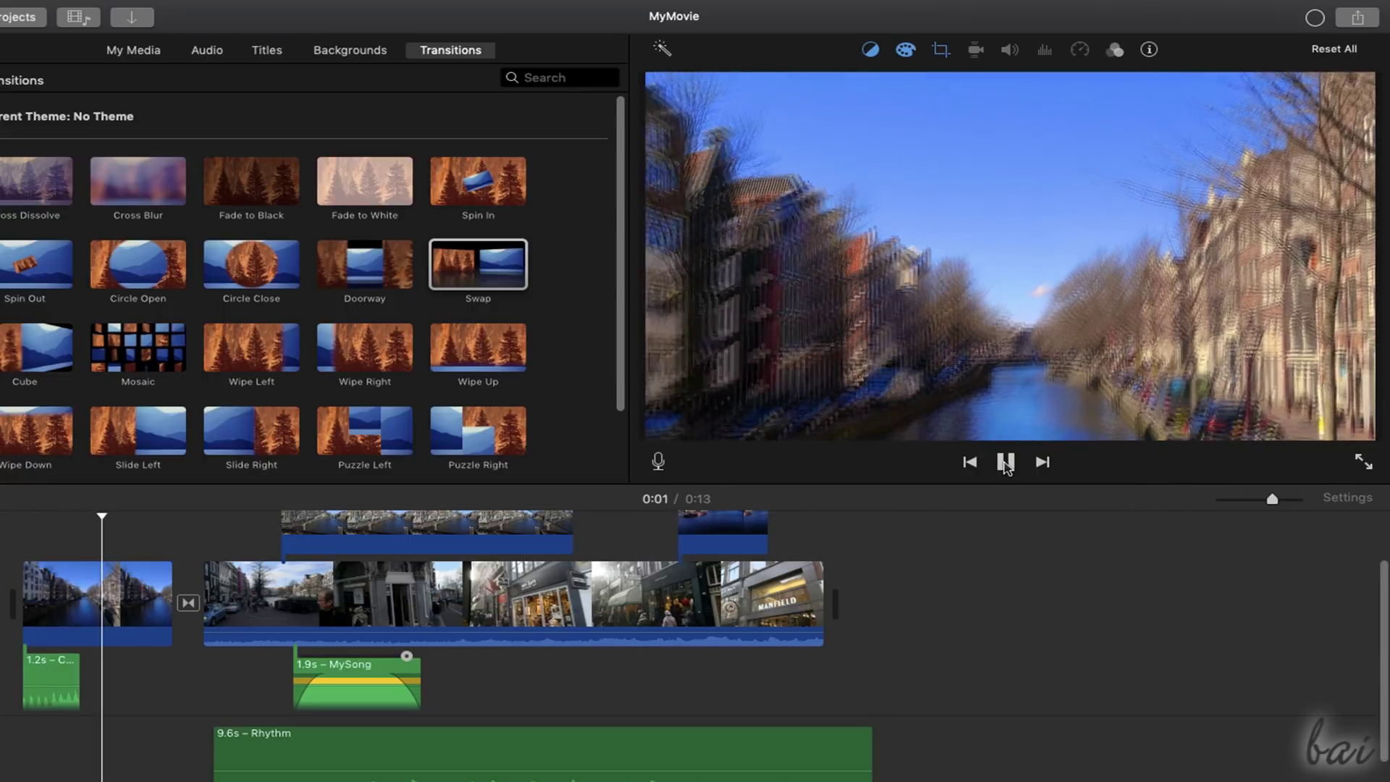
pyautogui.click(304, 590)
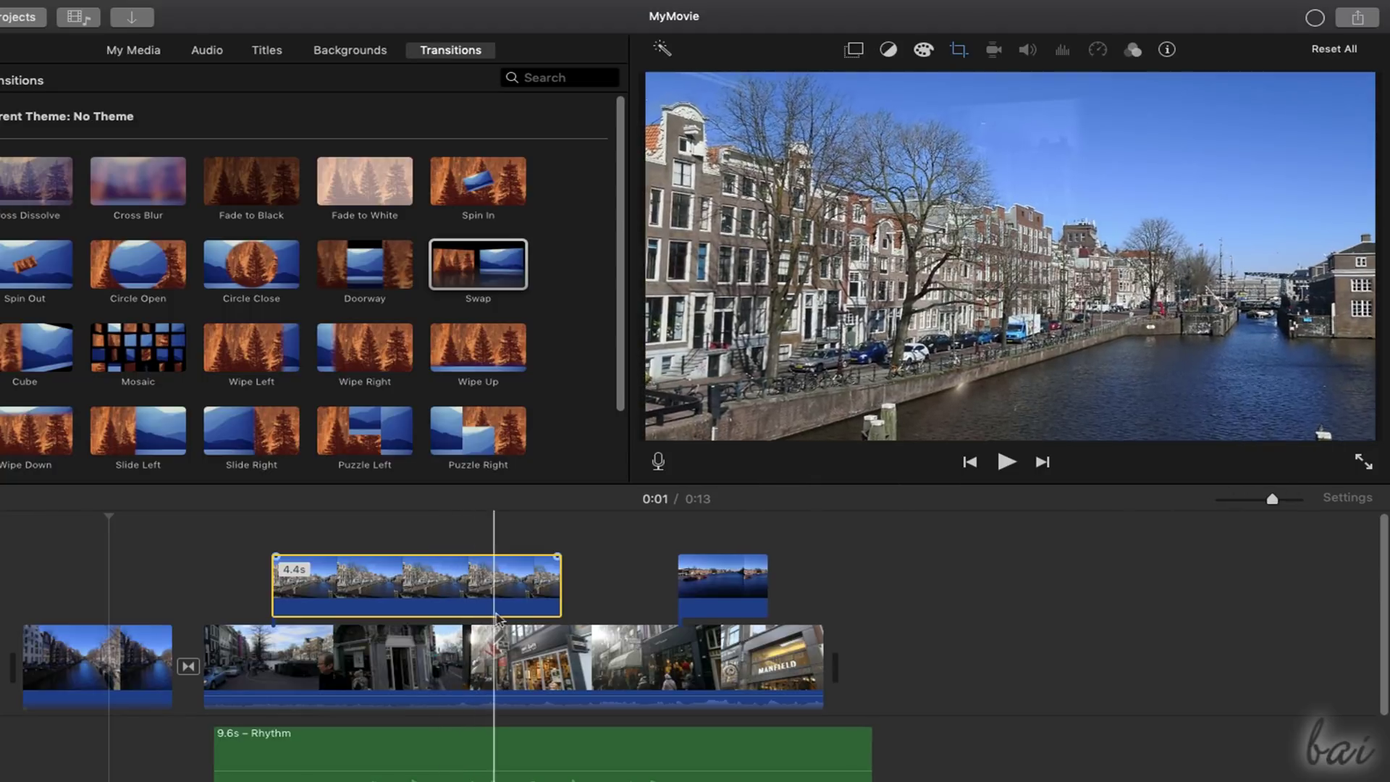
pyautogui.click(97, 659)
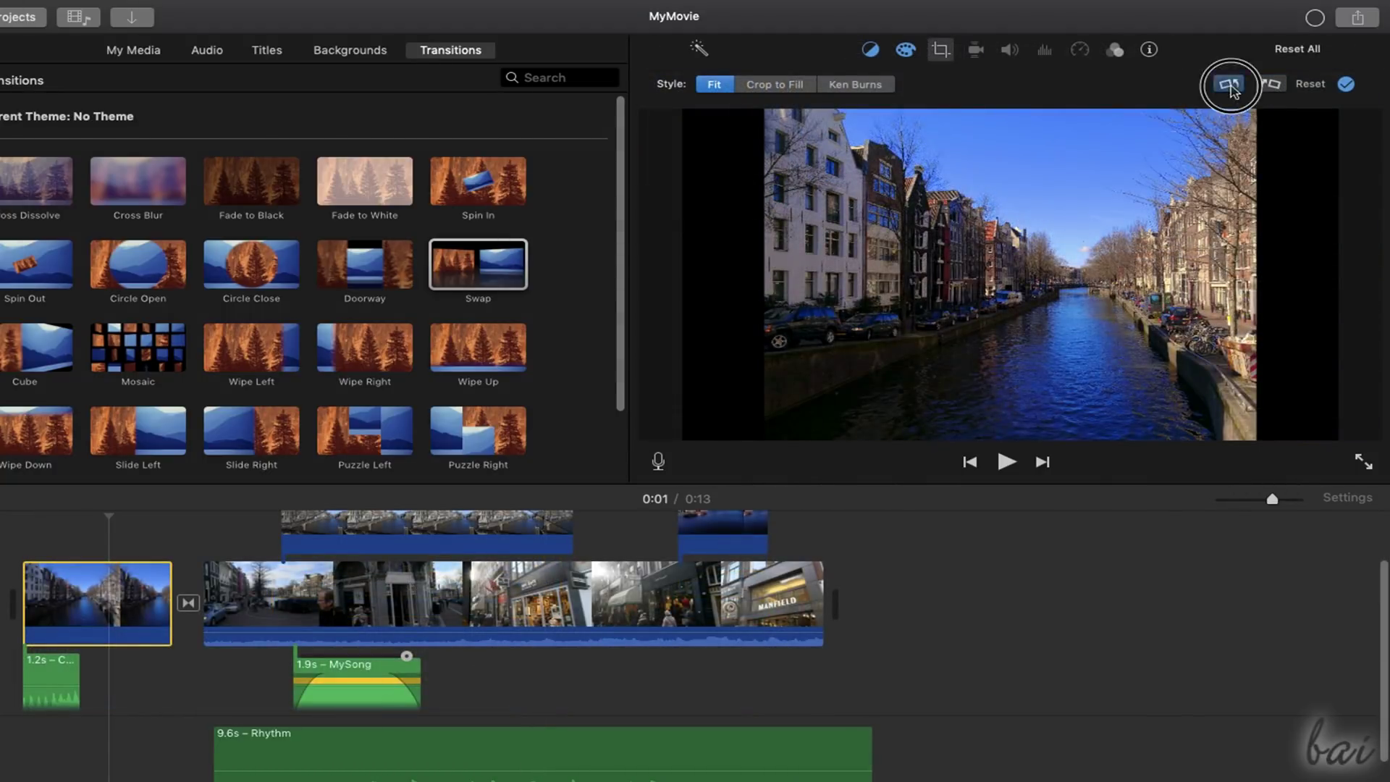
pyautogui.click(1230, 84)
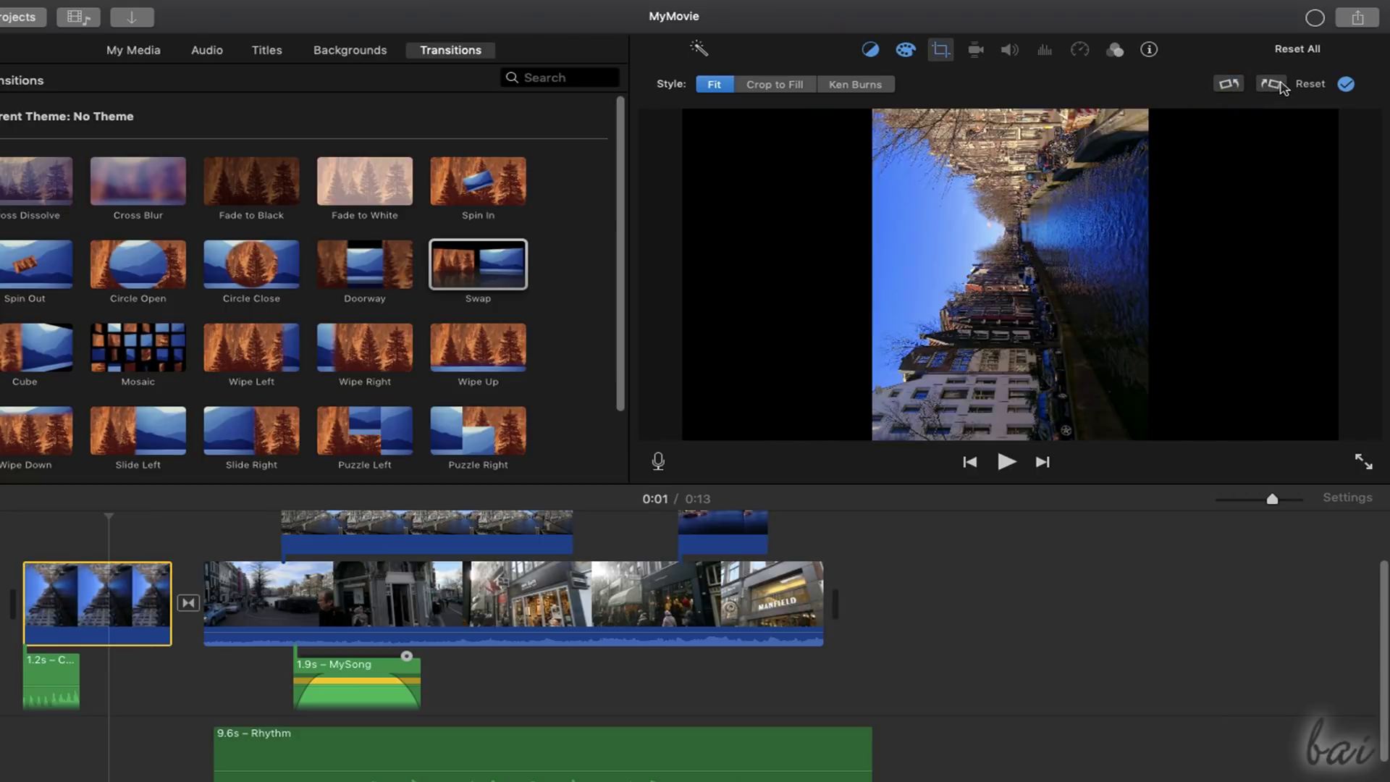
pyautogui.click(1279, 86)
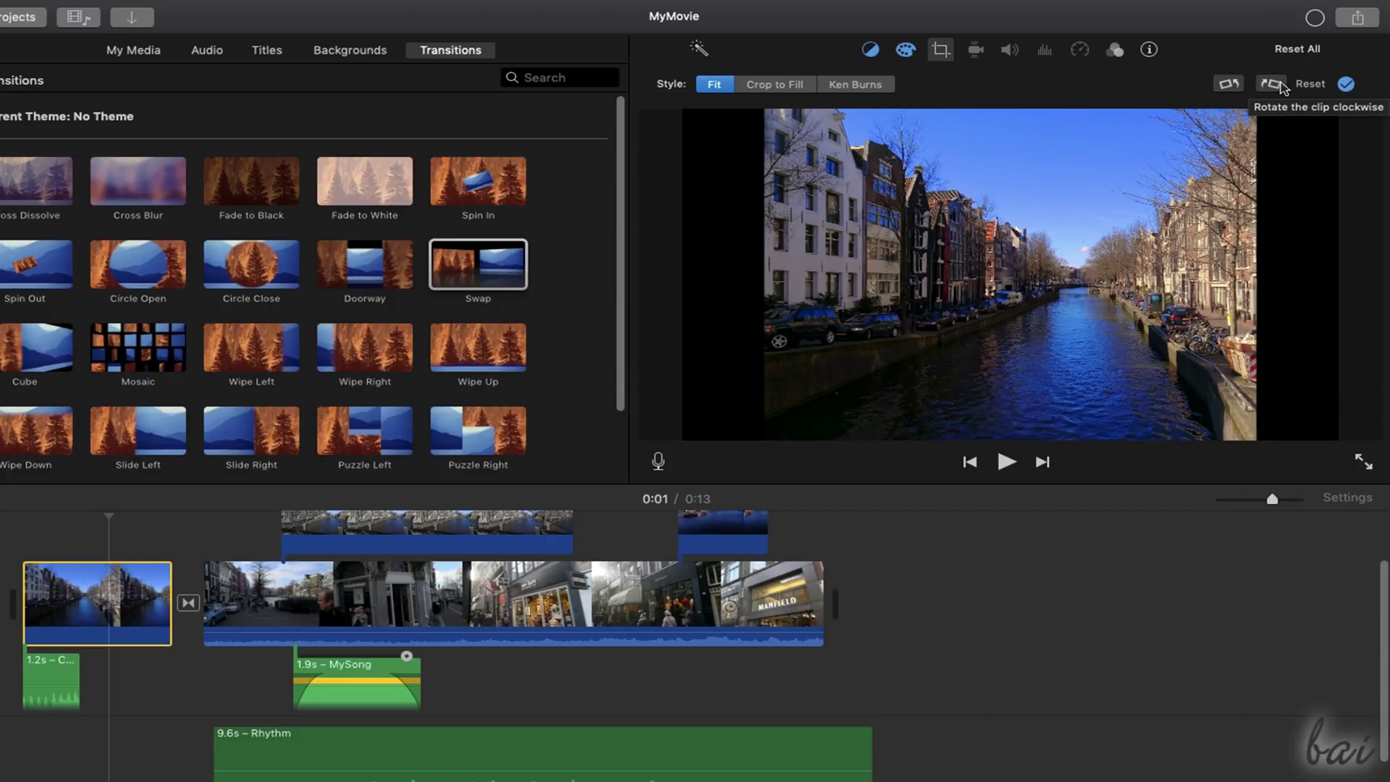
pyautogui.click(1346, 86)
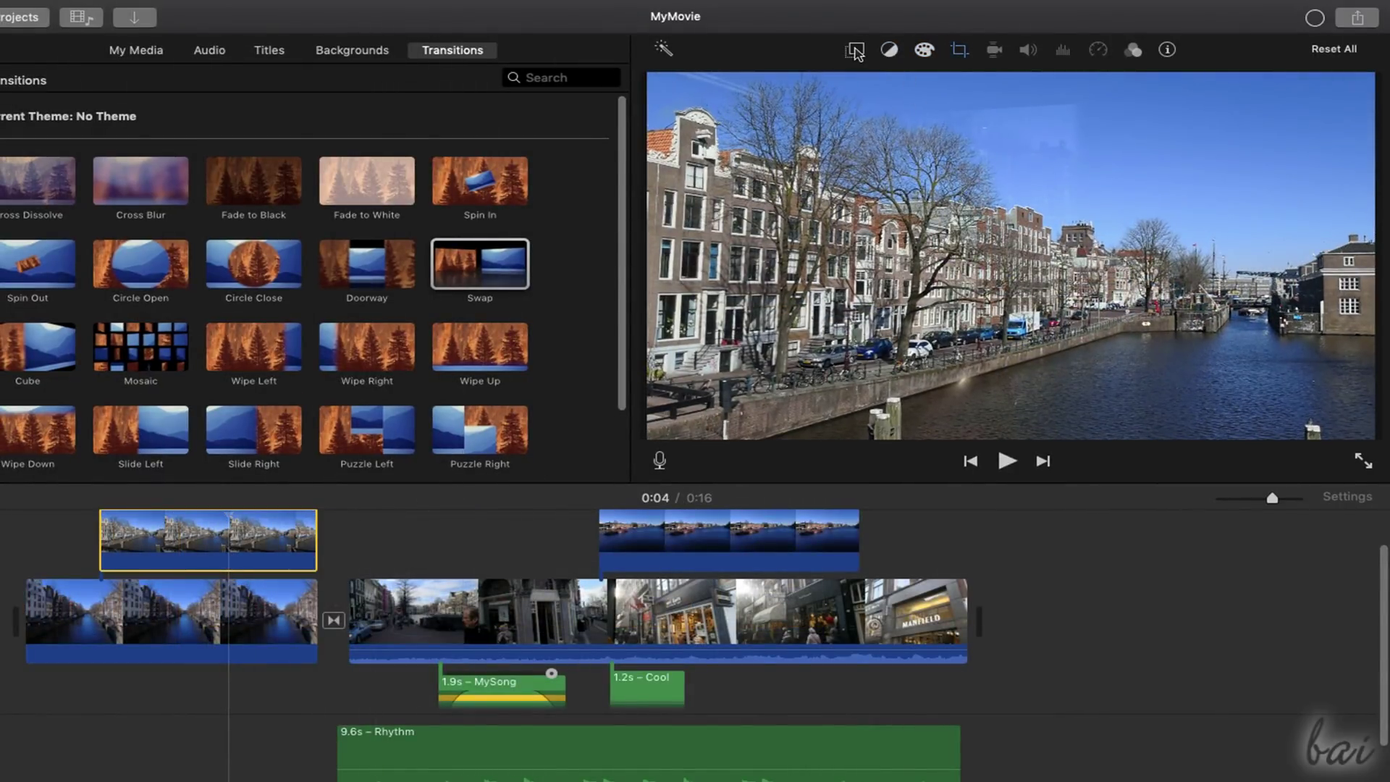
# Step: Adjust the cutaway overlay's opacity and fade, trying Green/Blue Screen and Split Screen styles
pyautogui.click(855, 50)
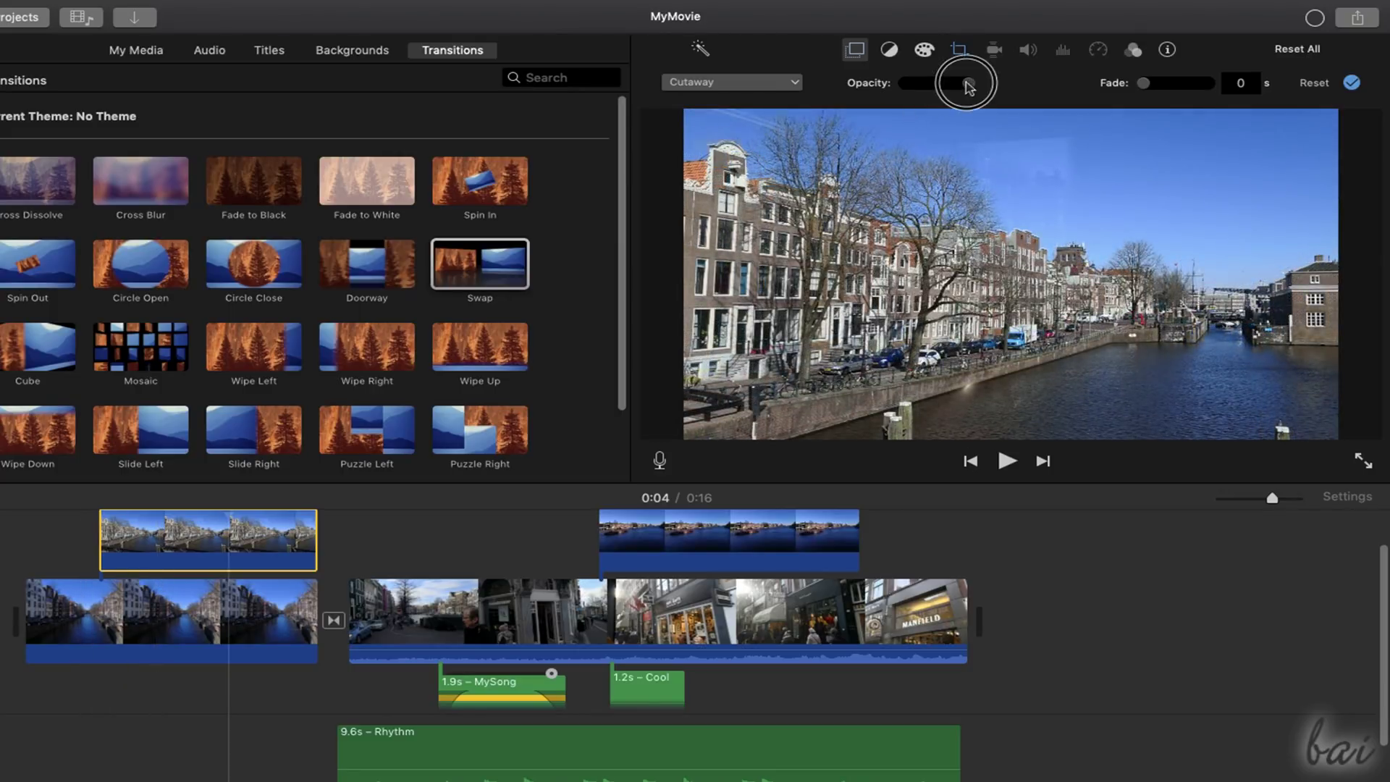
pyautogui.moveTo(968, 87)
pyautogui.mouseDown()
pyautogui.moveTo(904, 88)
pyautogui.moveTo(985, 98)
pyautogui.mouseUp()
pyautogui.moveTo(1142, 87)
pyautogui.mouseDown()
pyautogui.moveTo(1184, 88)
pyautogui.moveTo(1150, 95)
pyautogui.mouseUp()
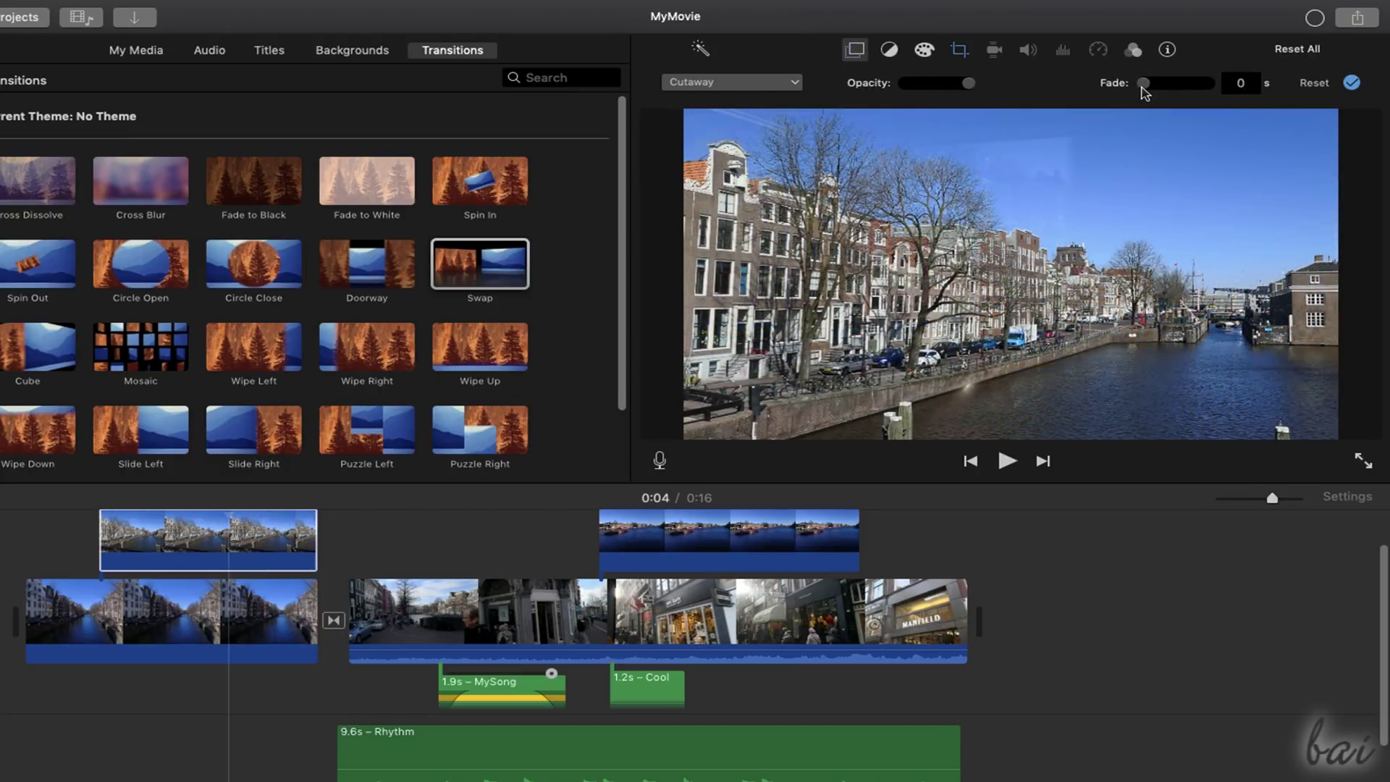
pyautogui.click(770, 85)
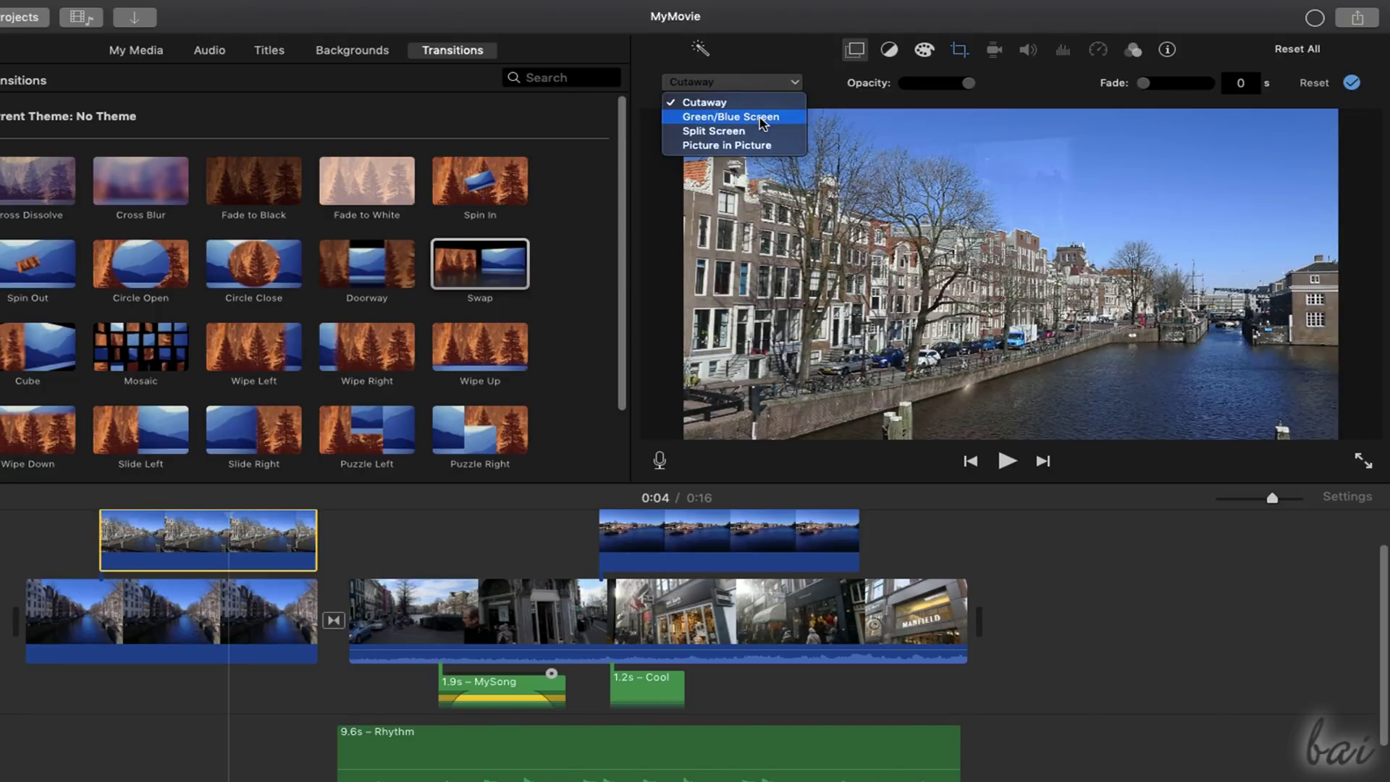
pyautogui.click(762, 120)
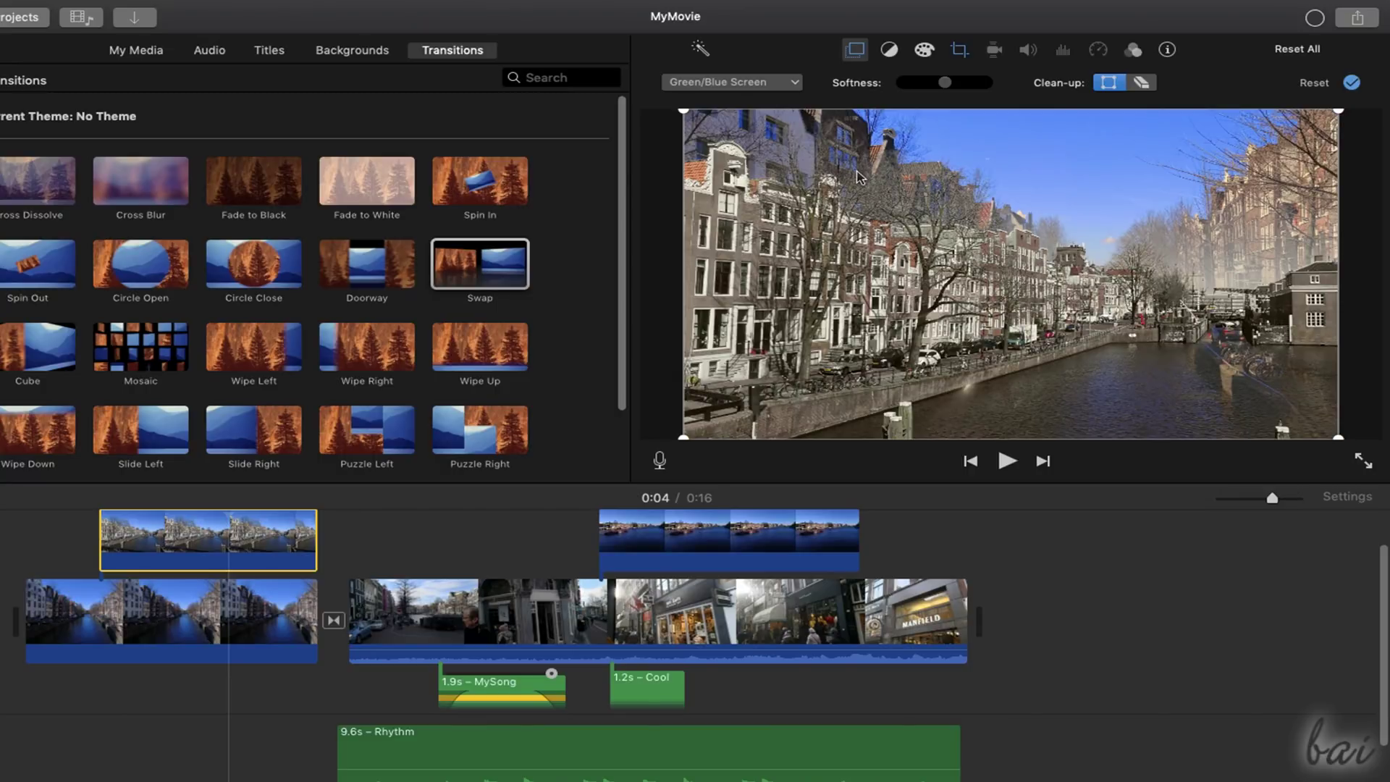
pyautogui.click(793, 89)
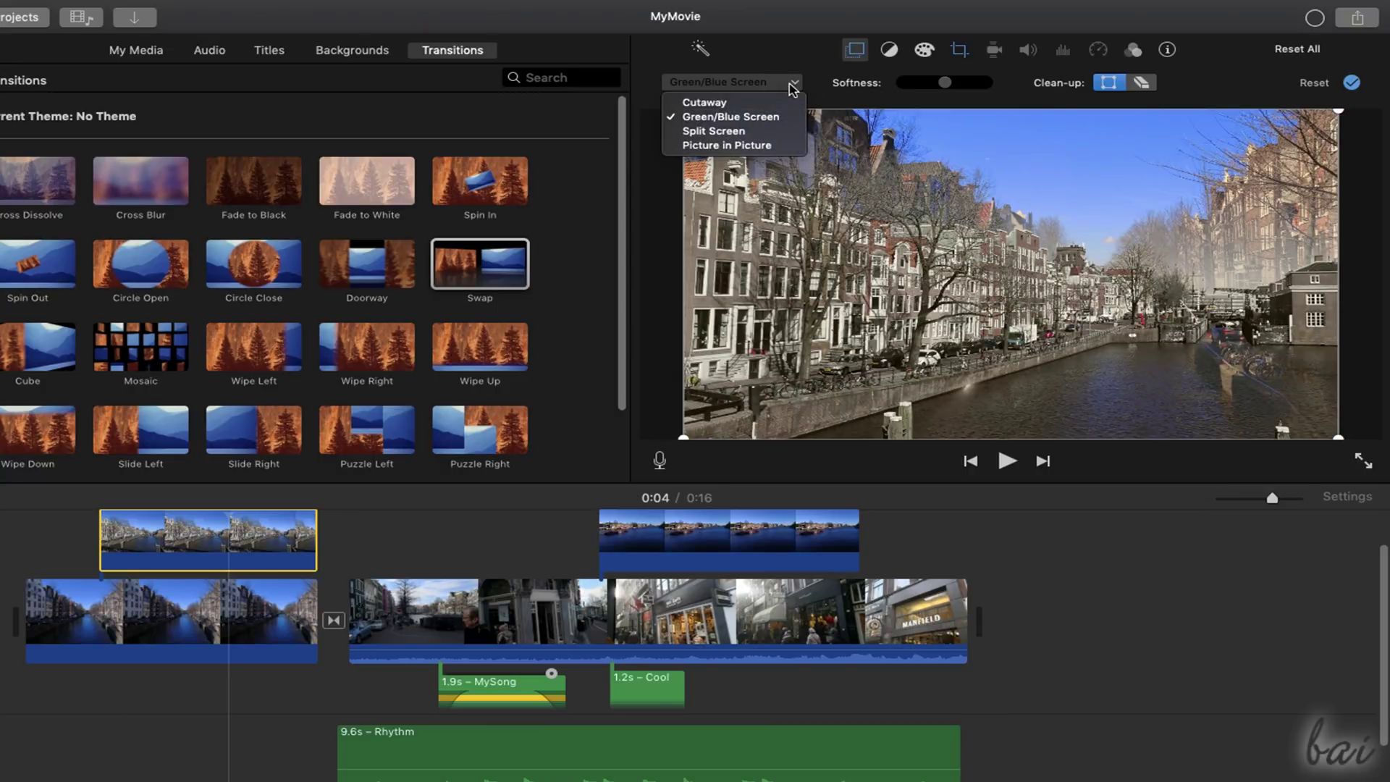
pyautogui.click(757, 135)
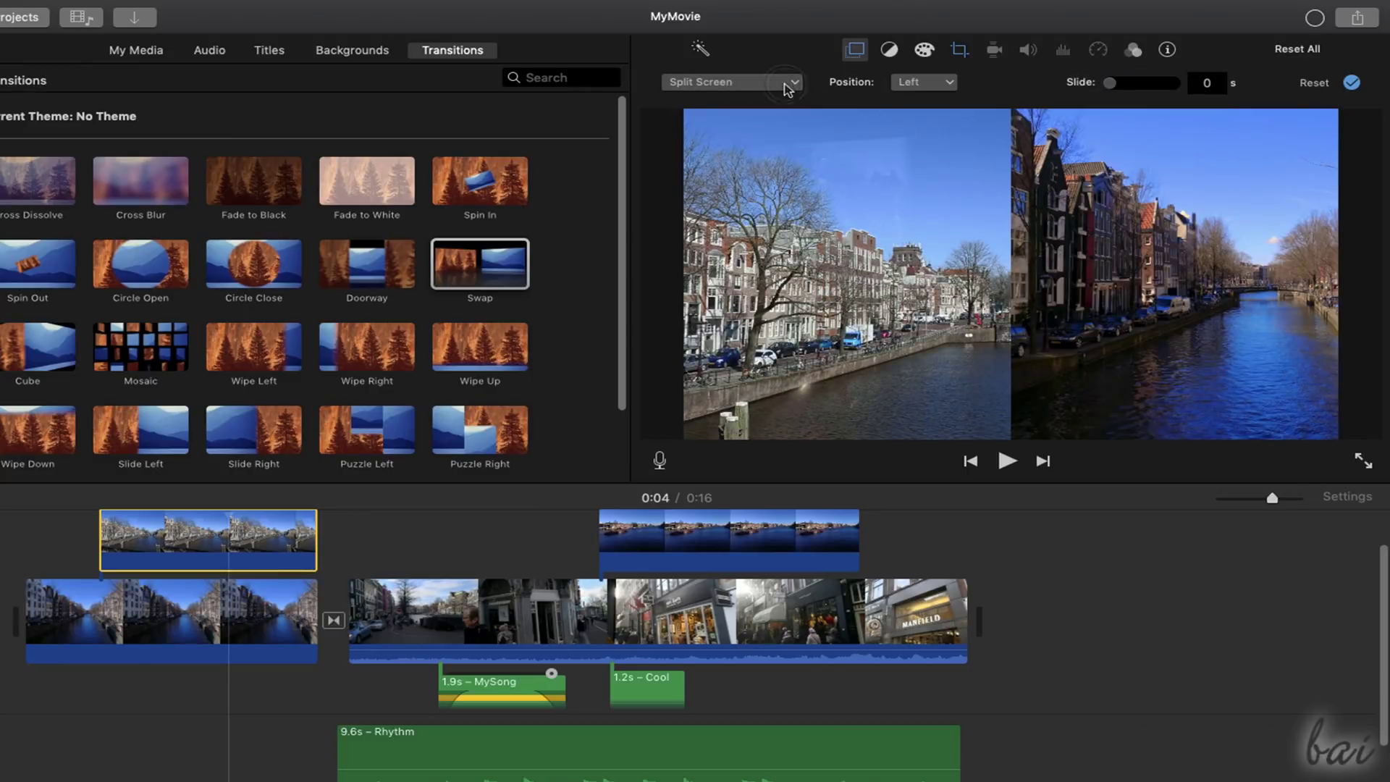
# Step: Switch to Picture in Picture, reposition and resize the inset, and leave it without a border
pyautogui.click(753, 145)
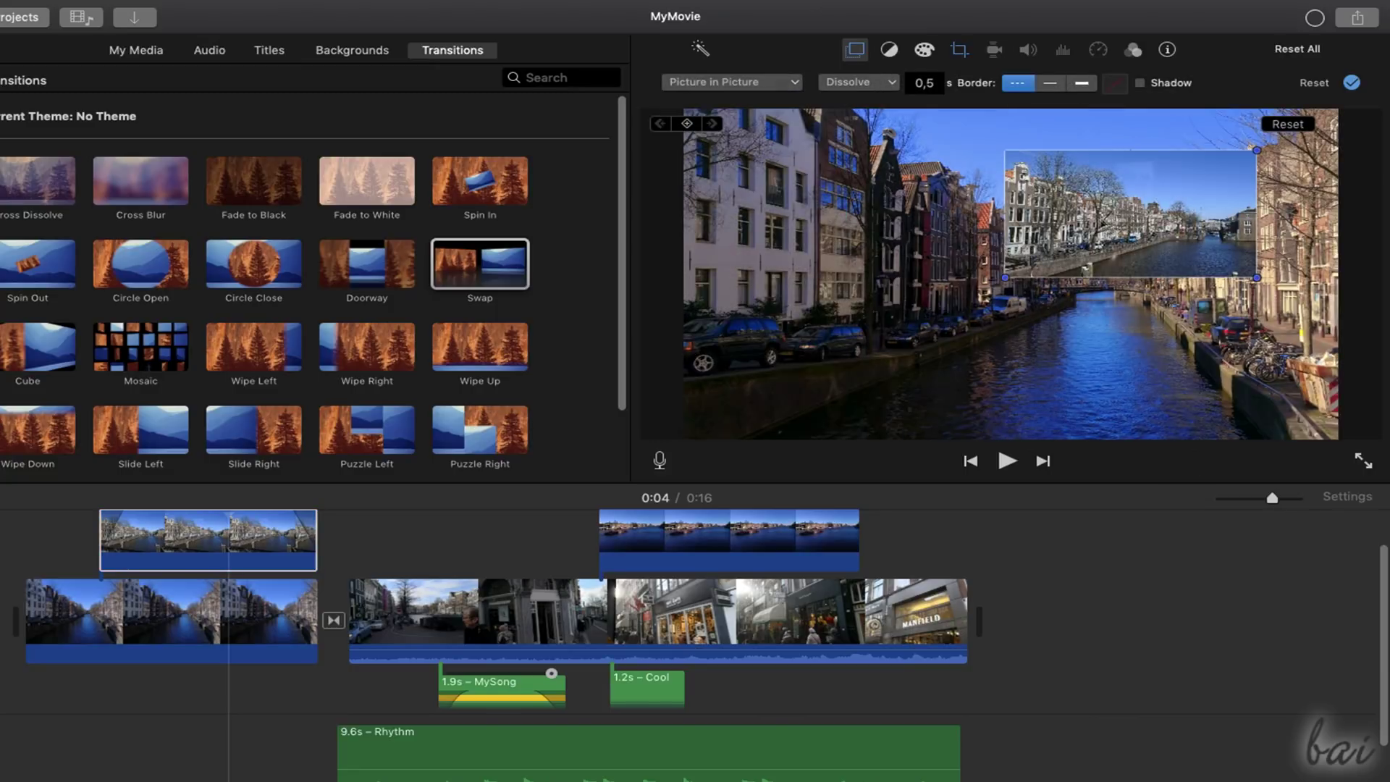
pyautogui.moveTo(1131, 216)
pyautogui.mouseDown()
pyautogui.moveTo(1058, 218)
pyautogui.moveTo(1018, 191)
pyautogui.moveTo(1079, 269)
pyautogui.moveTo(1111, 255)
pyautogui.moveTo(1139, 206)
pyautogui.mouseUp()
pyautogui.moveTo(1014, 269)
pyautogui.mouseDown()
pyautogui.moveTo(986, 298)
pyautogui.moveTo(1003, 278)
pyautogui.mouseUp()
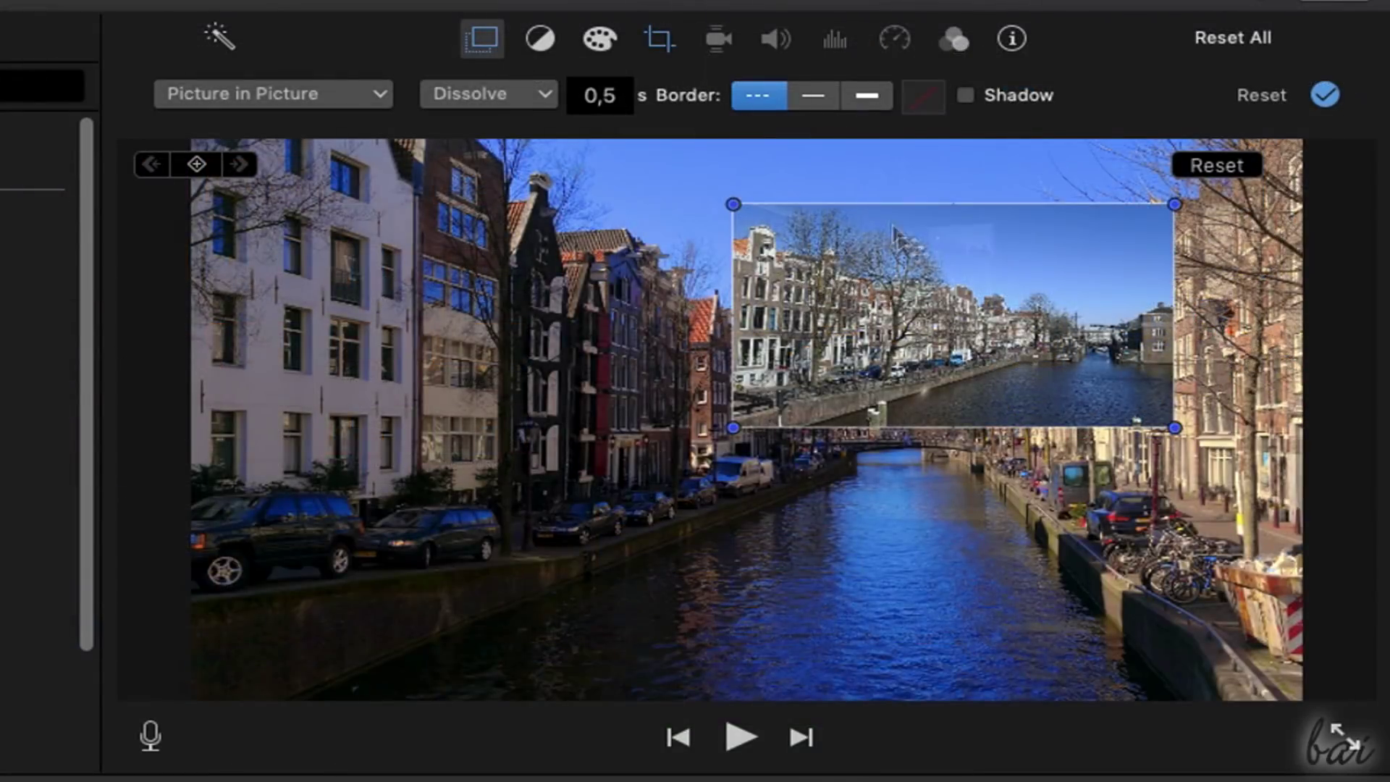
pyautogui.click(810, 95)
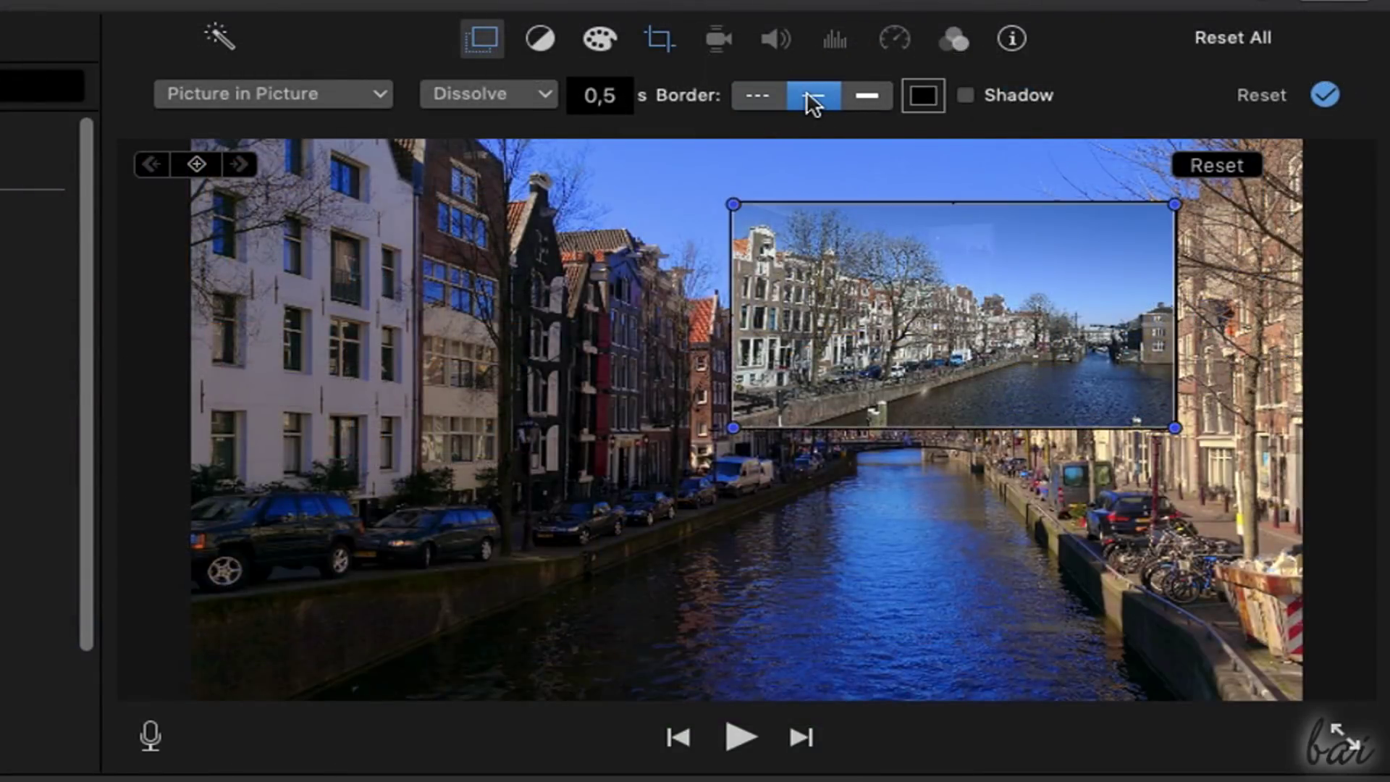
pyautogui.click(855, 96)
pyautogui.press('super+z')
pyautogui.press('super+z')
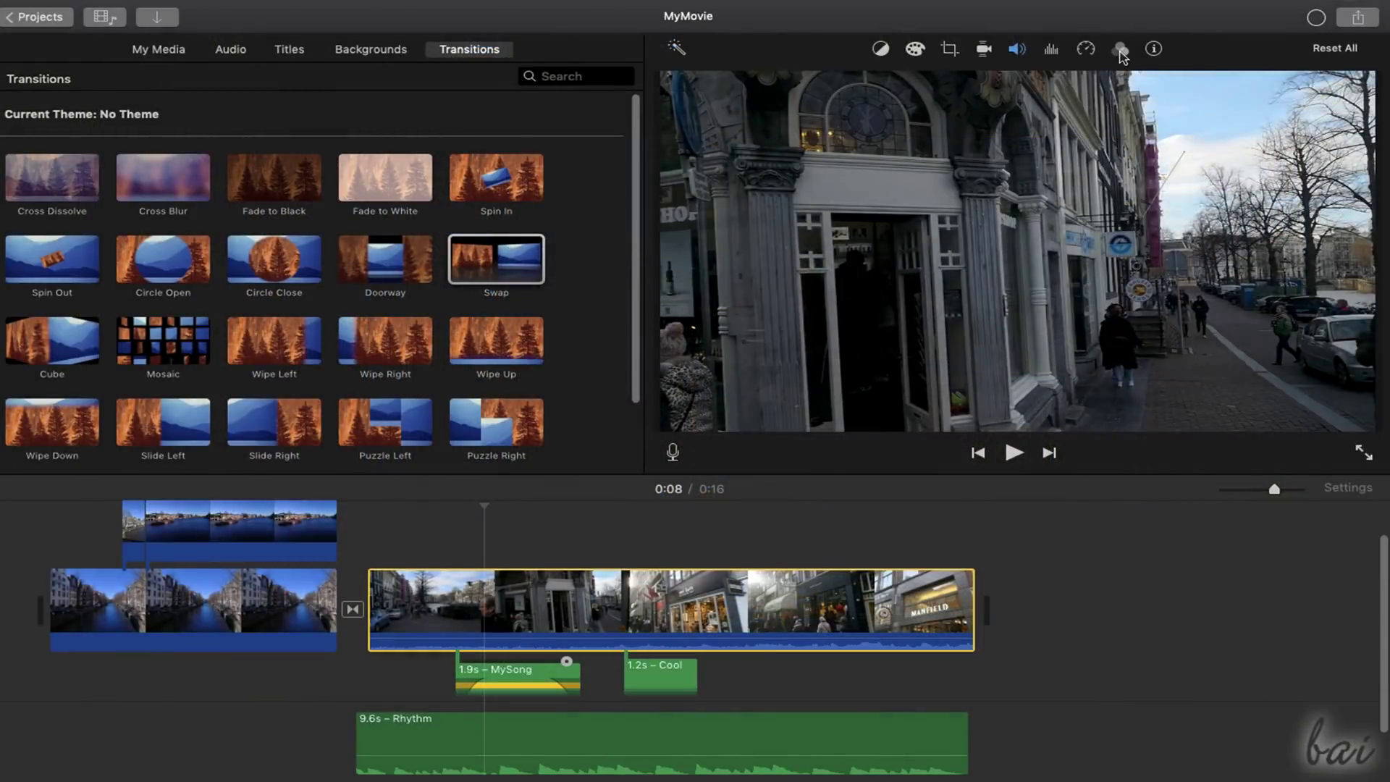
pyautogui.click(1122, 51)
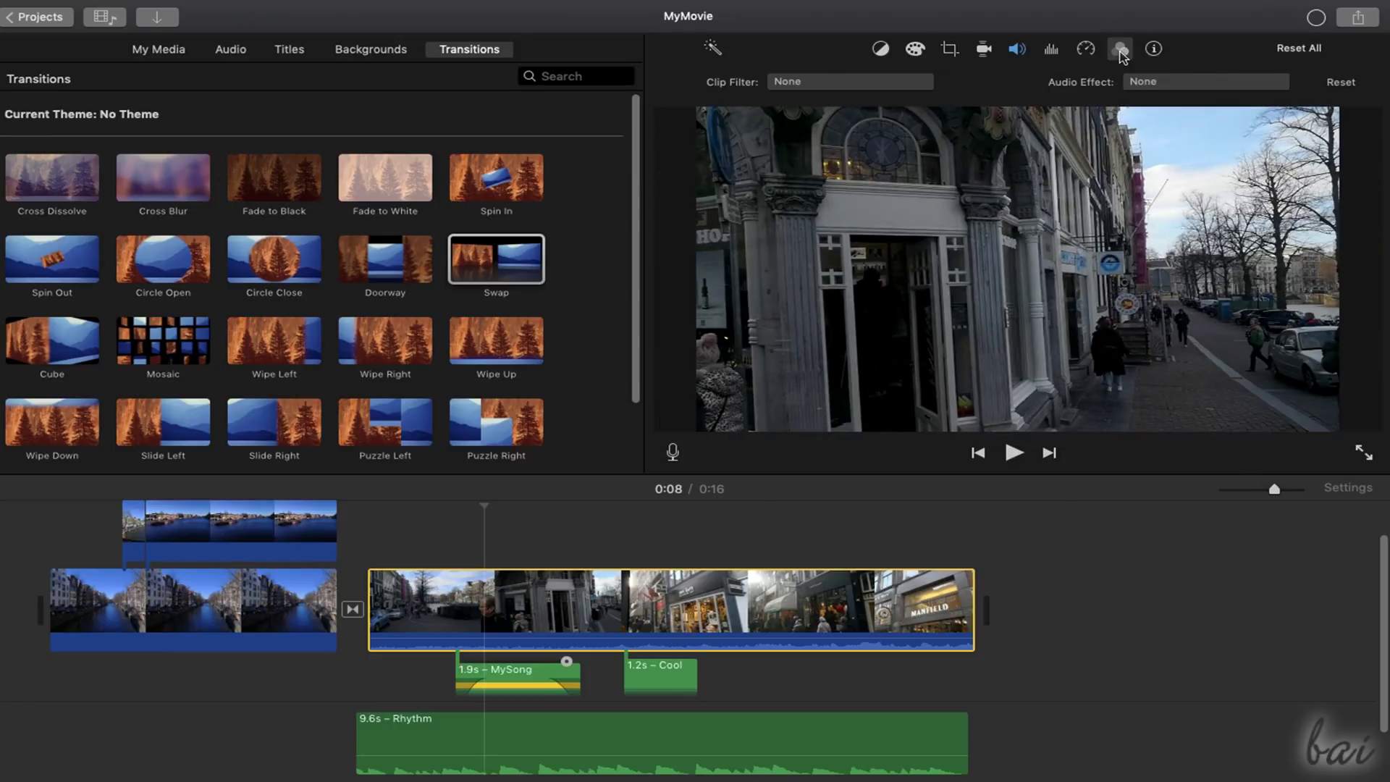
pyautogui.click(867, 83)
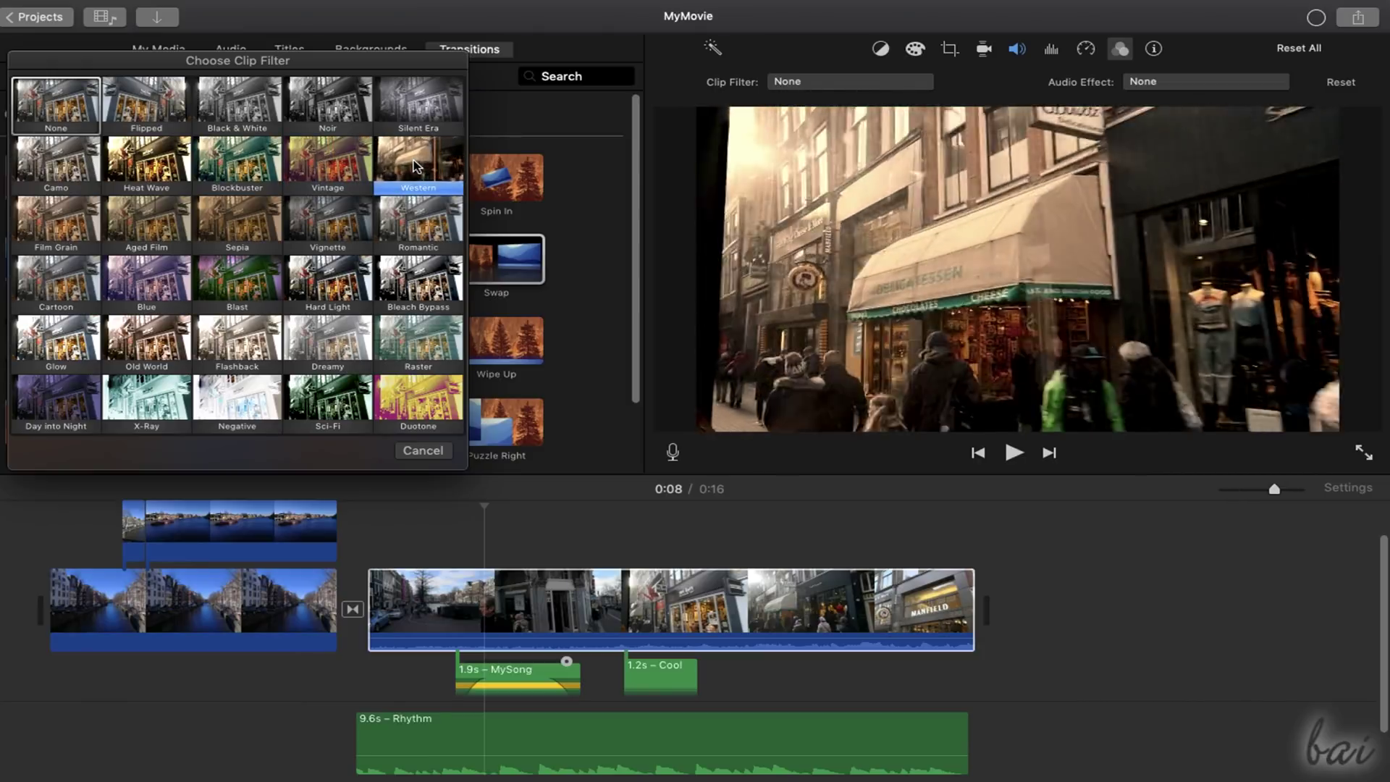
pyautogui.click(1159, 85)
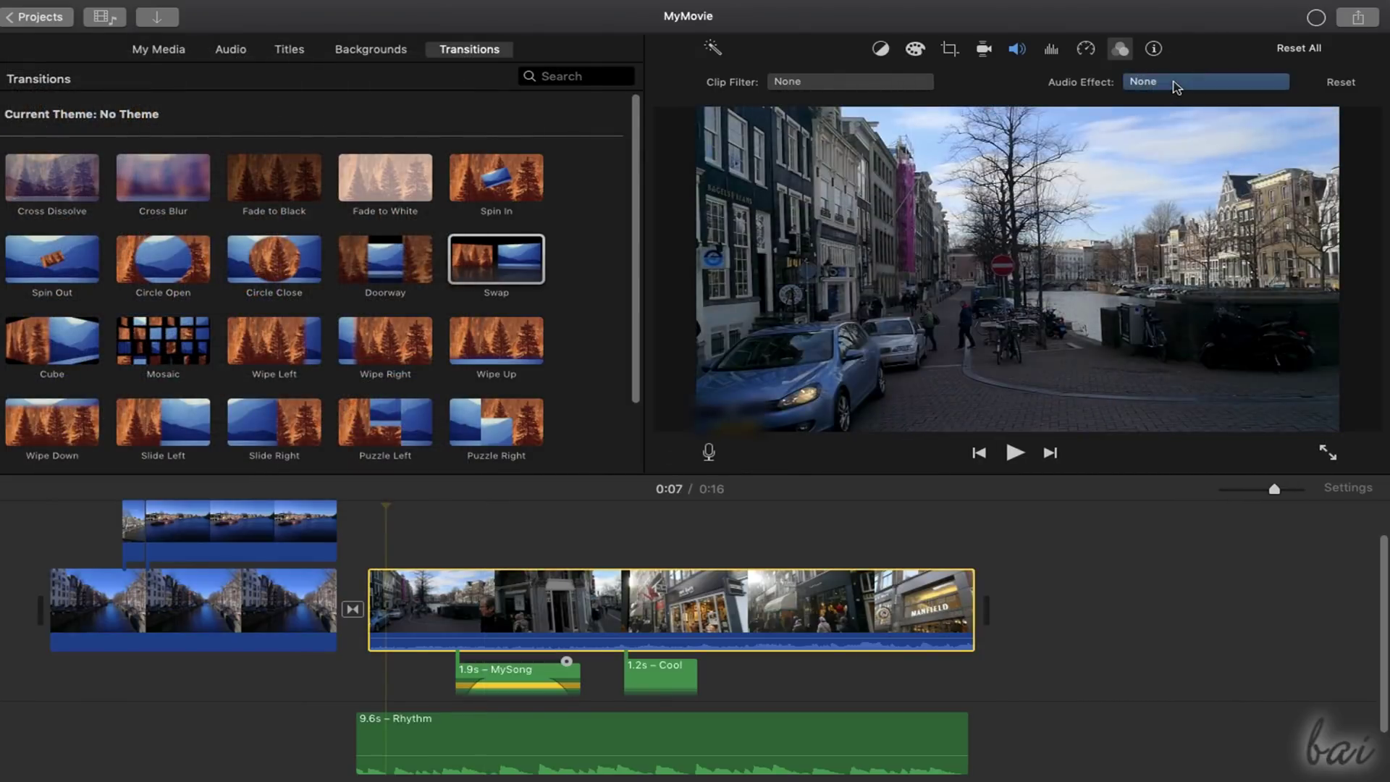
pyautogui.click(1177, 86)
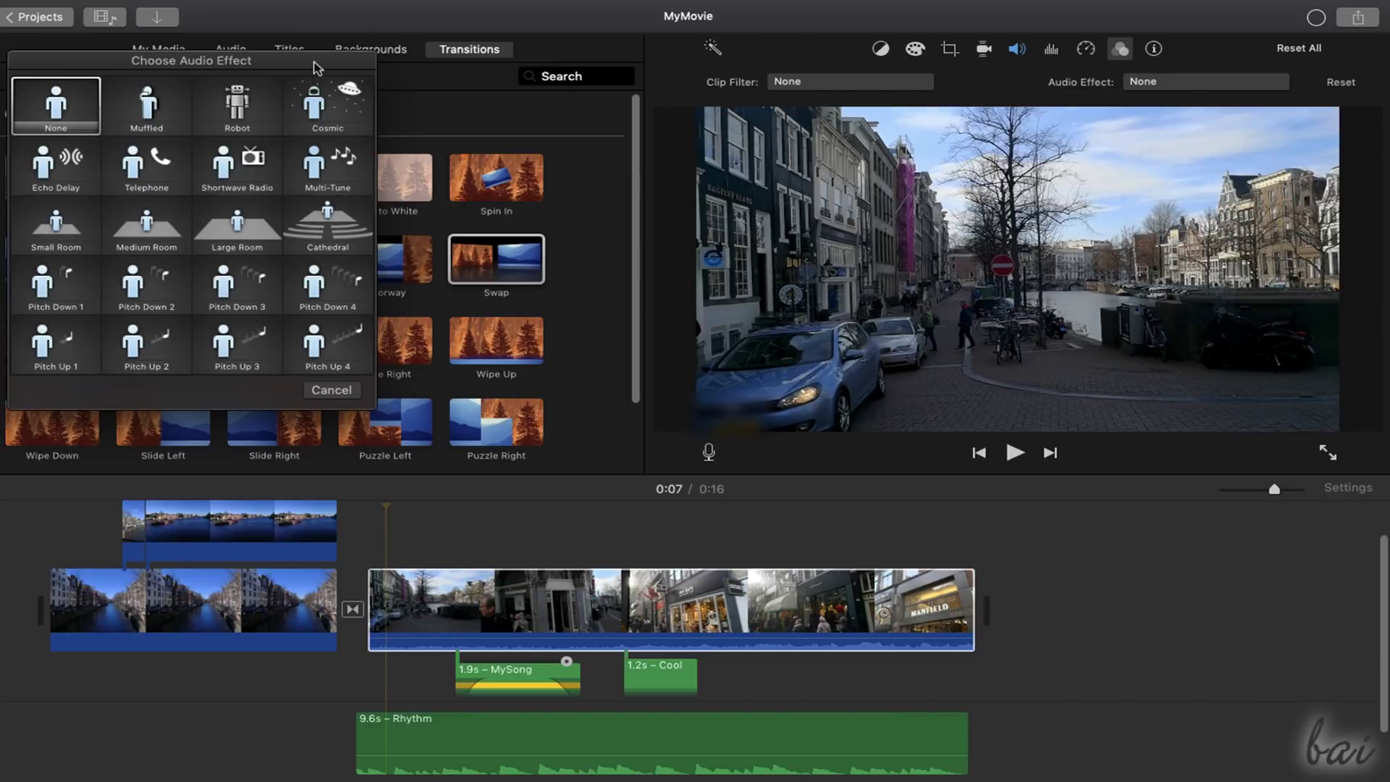
pyautogui.moveTo(313, 67); pyautogui.dragTo(544, 78)
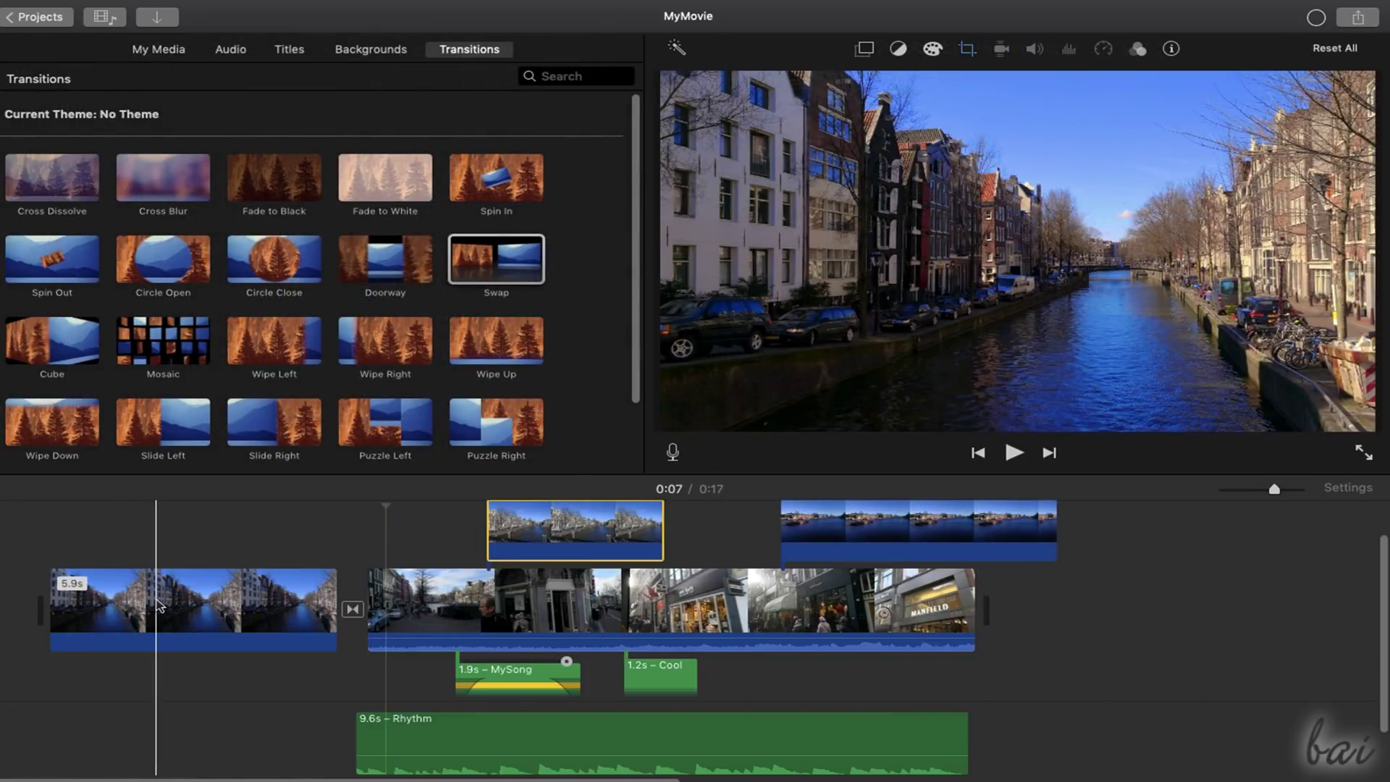
pyautogui.click(159, 607)
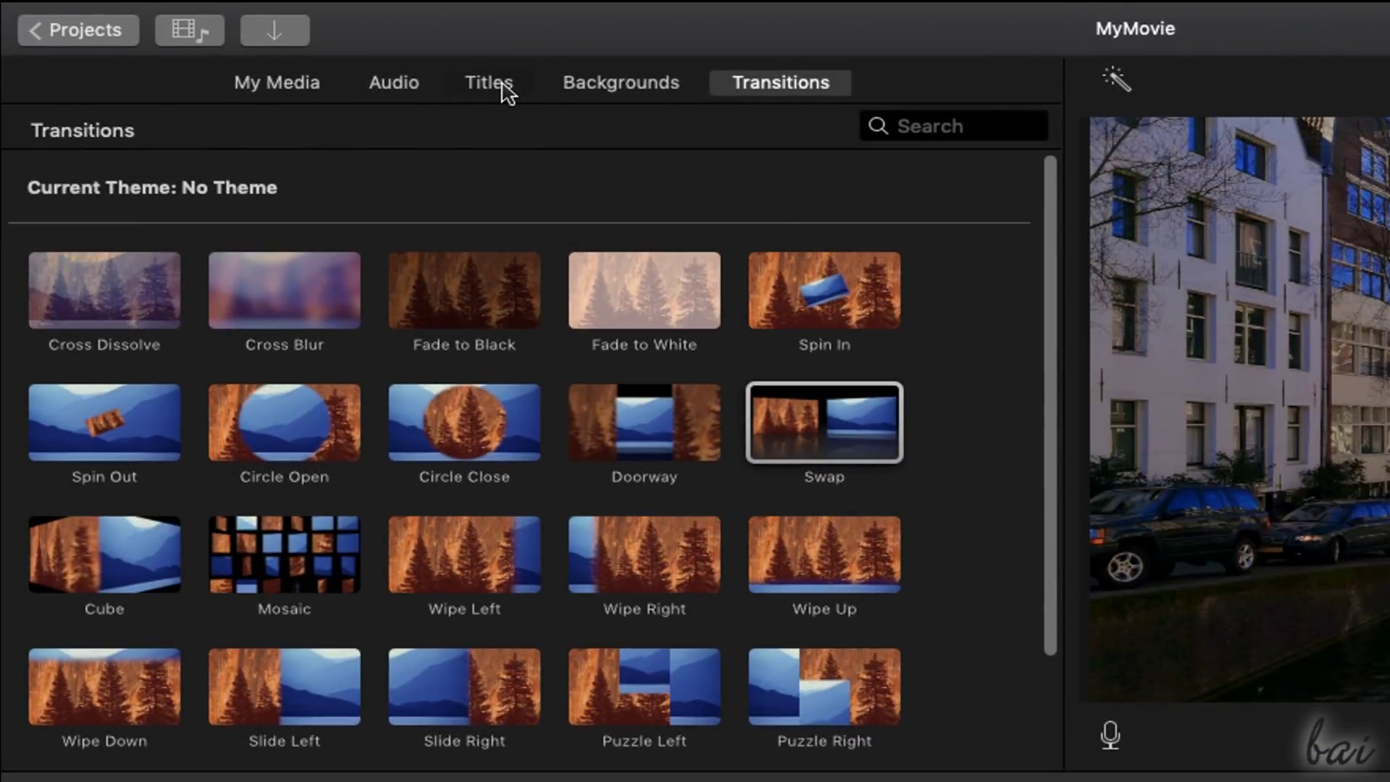
# Step: Add a Line title over the first canal clip and a Gravity title after the last clip
pyautogui.click(507, 92)
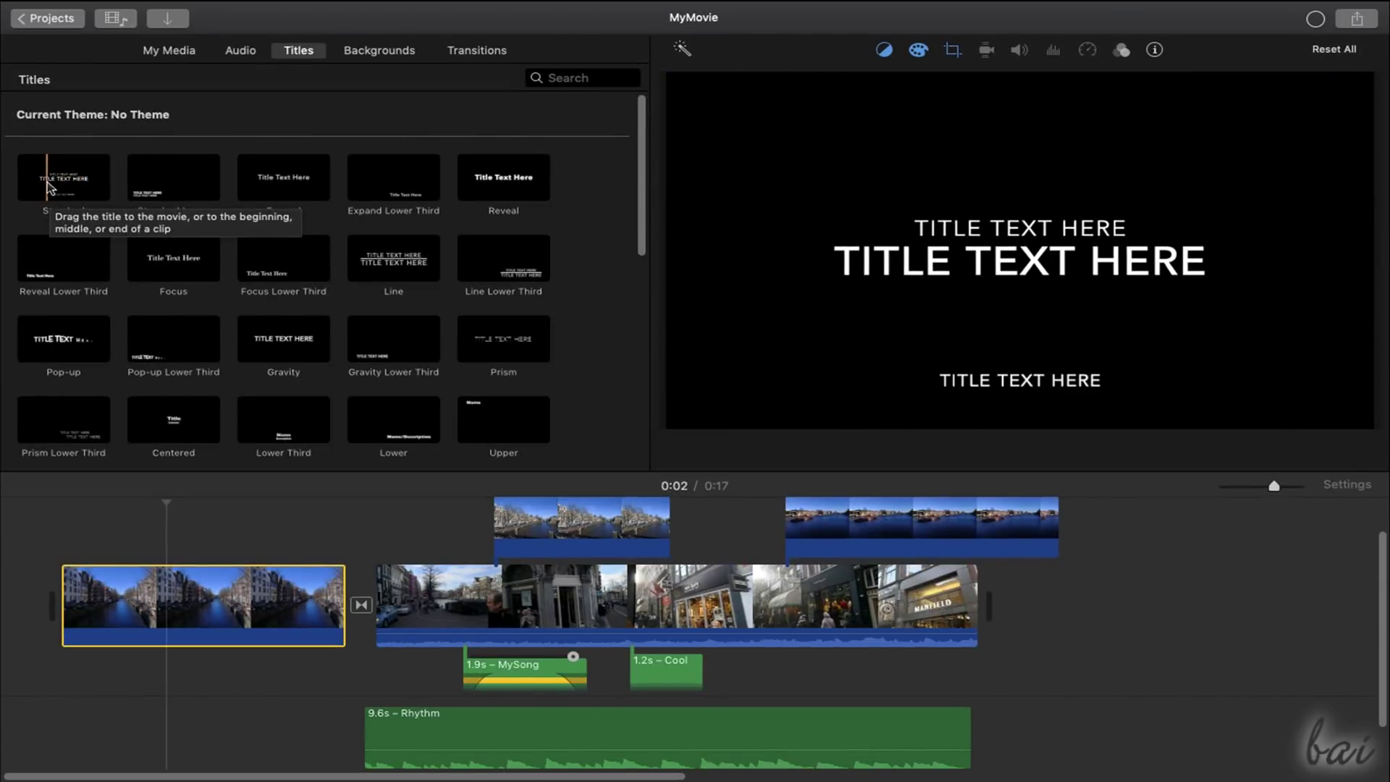
pyautogui.click(400, 265)
pyautogui.moveTo(400, 265); pyautogui.dragTo(123, 594)
pyautogui.click(141, 562)
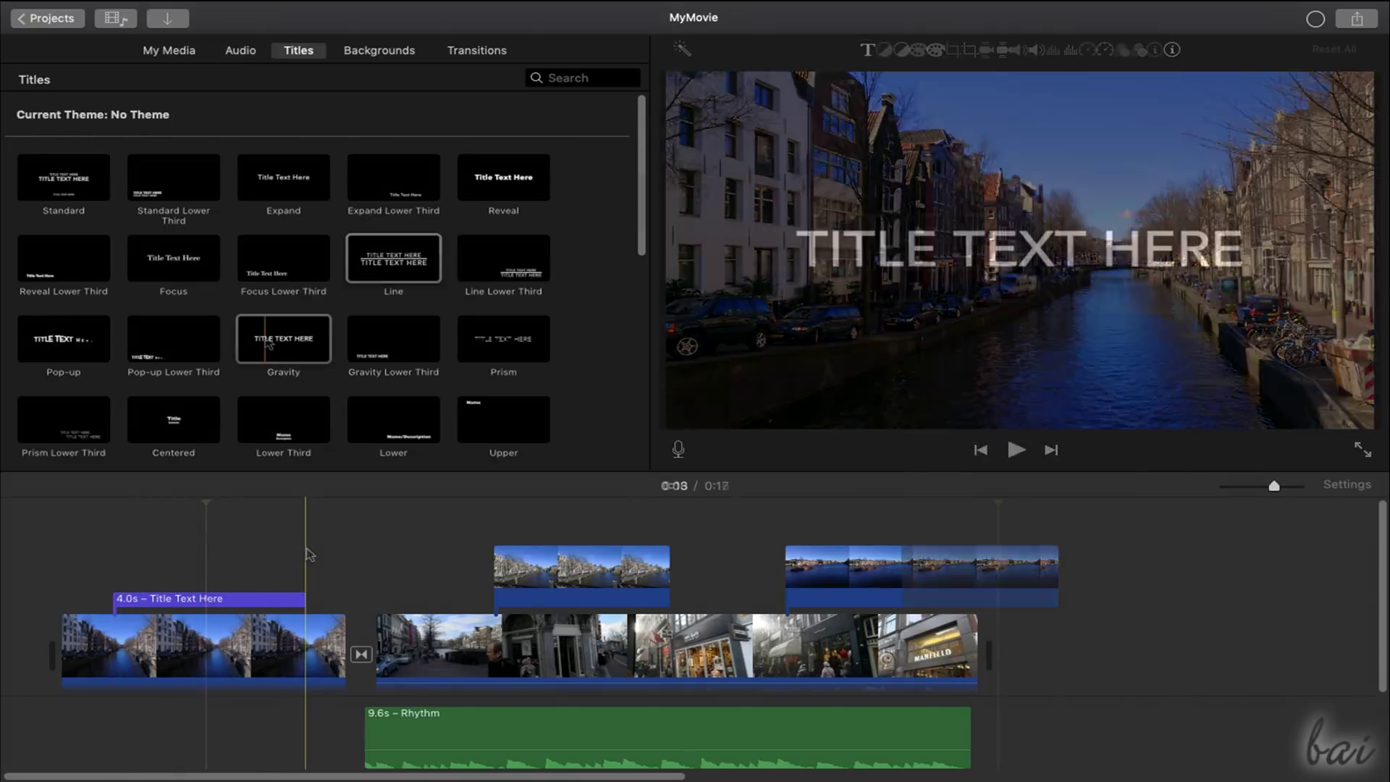
pyautogui.moveTo(283, 338); pyautogui.dragTo(1014, 654)
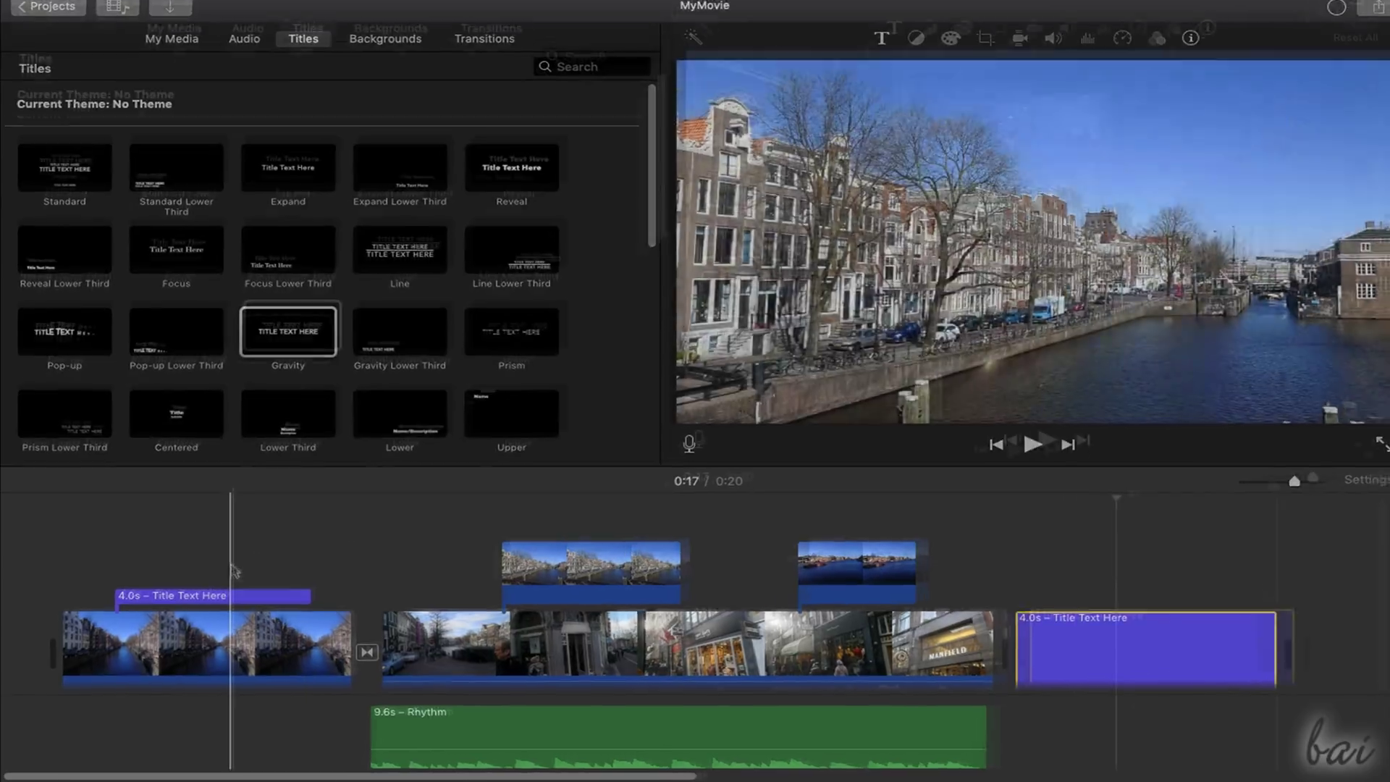
# Step: Move the opening title so its end lines up with the first canal clip's end
pyautogui.click(221, 598)
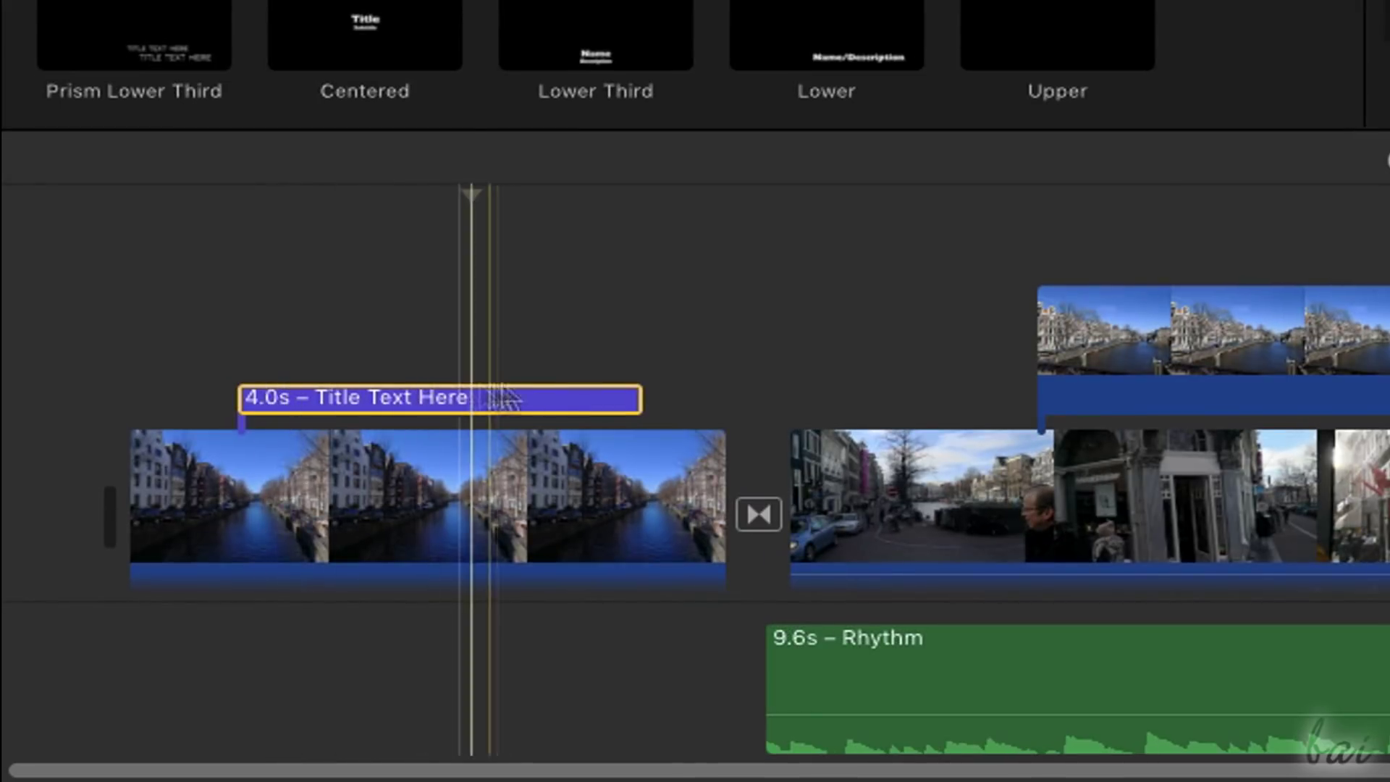
pyautogui.click(572, 395)
pyautogui.moveTo(573, 399); pyautogui.dragTo(628, 391)
pyautogui.moveTo(733, 406); pyautogui.dragTo(860, 385)
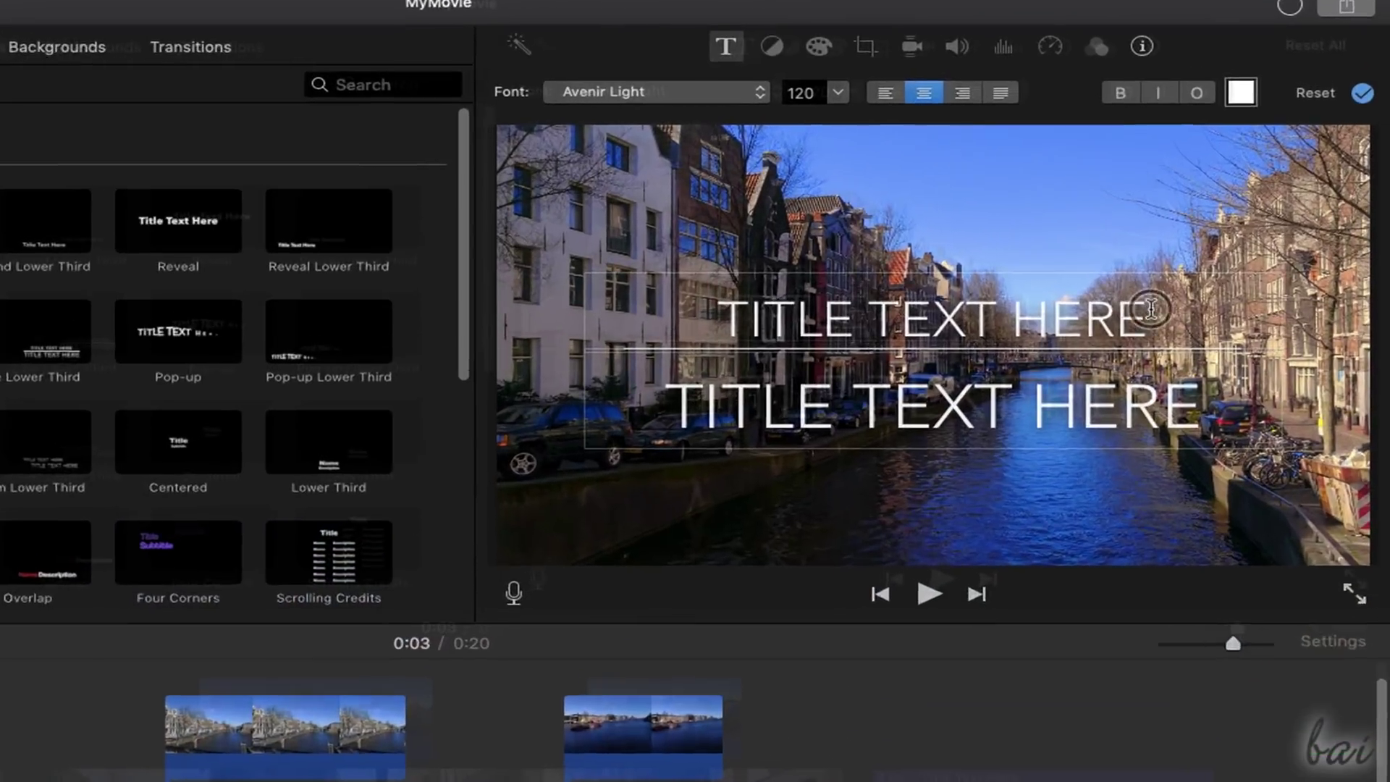
# Step: Make the top line BEAUTIFUL in yellow Avenir Next Heavy and the second line CITY
pyautogui.doubleClick(905, 247)
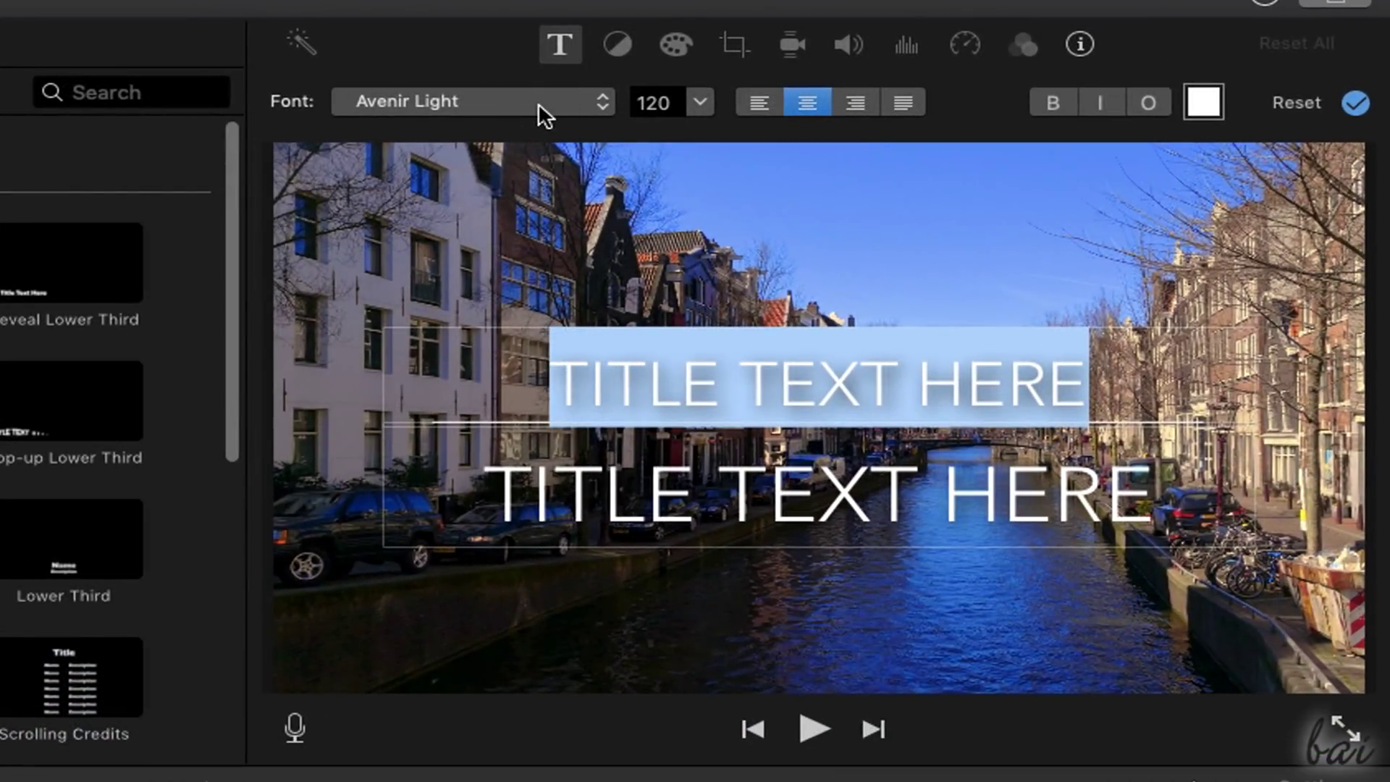
pyautogui.click(538, 105)
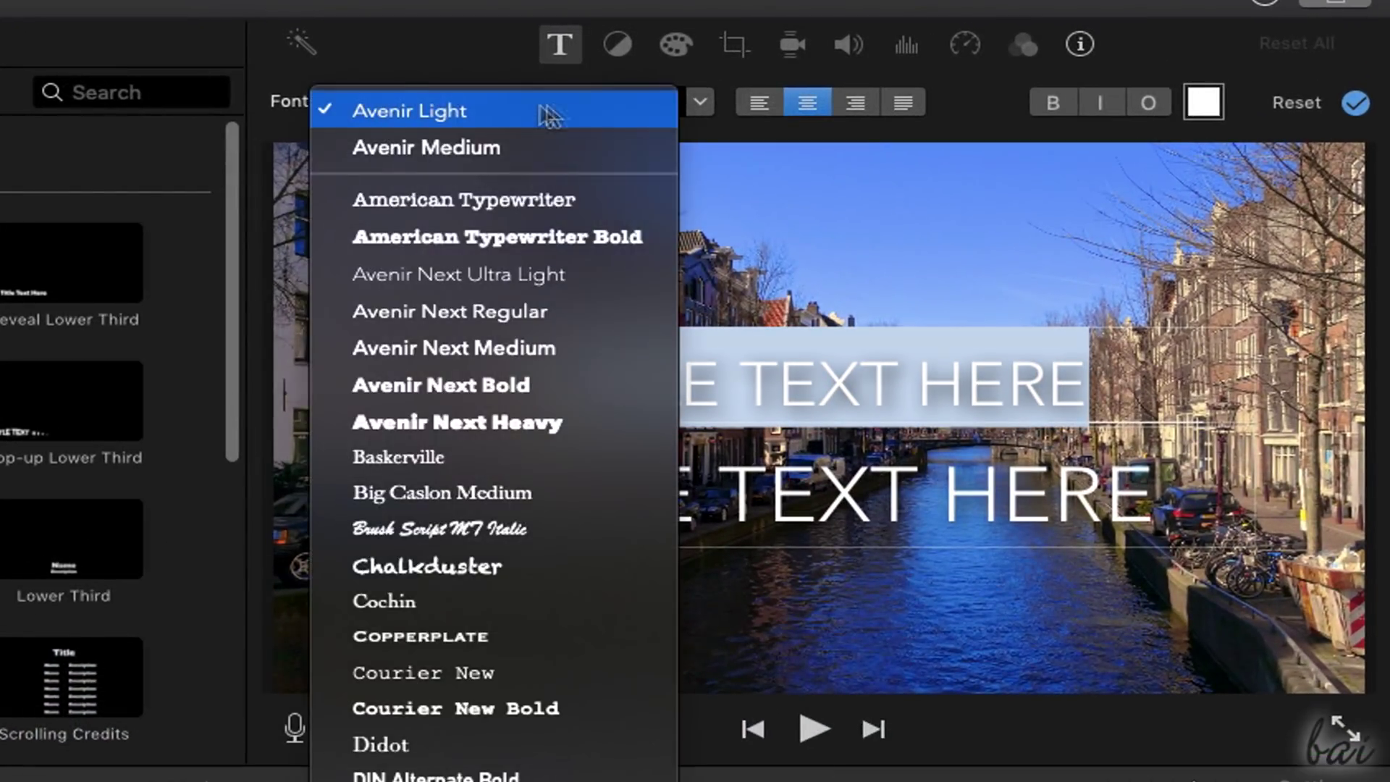
pyautogui.click(523, 420)
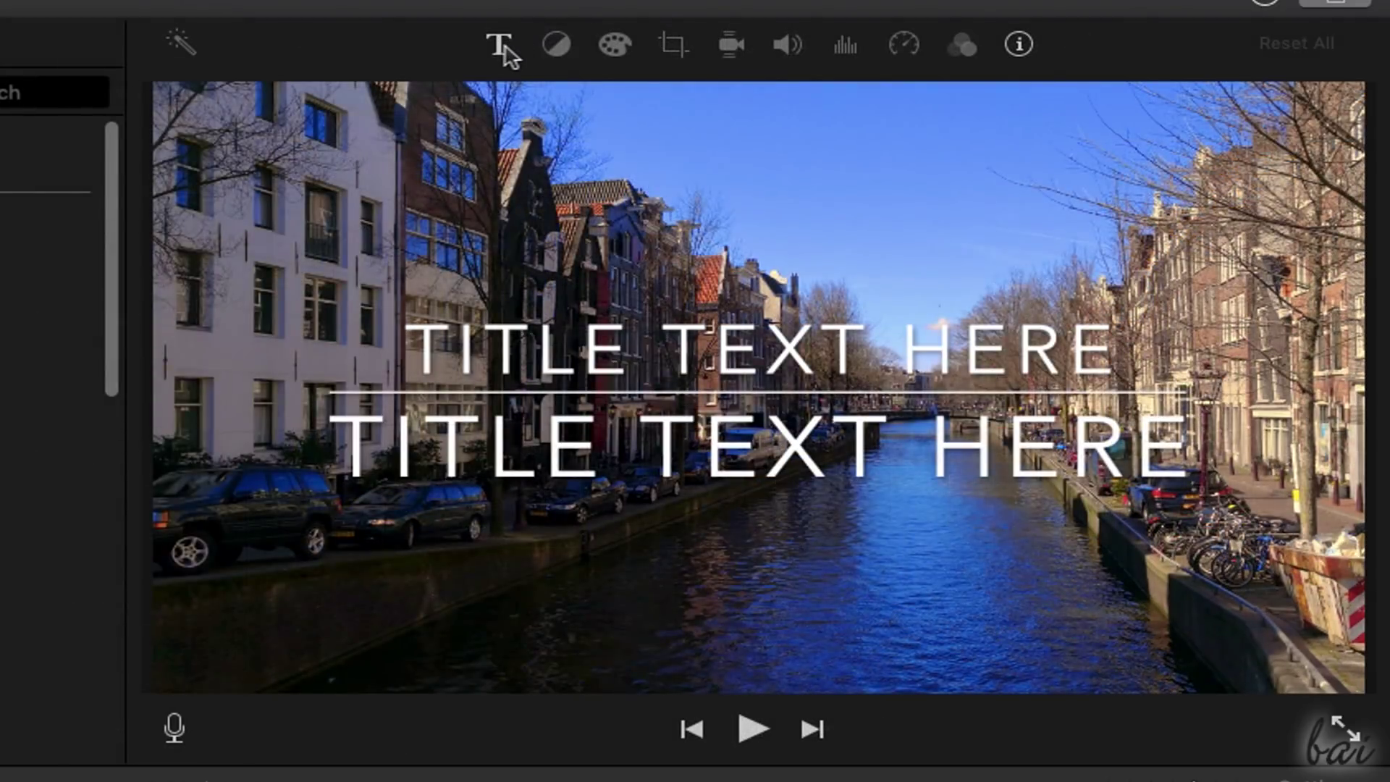
pyautogui.click(505, 45)
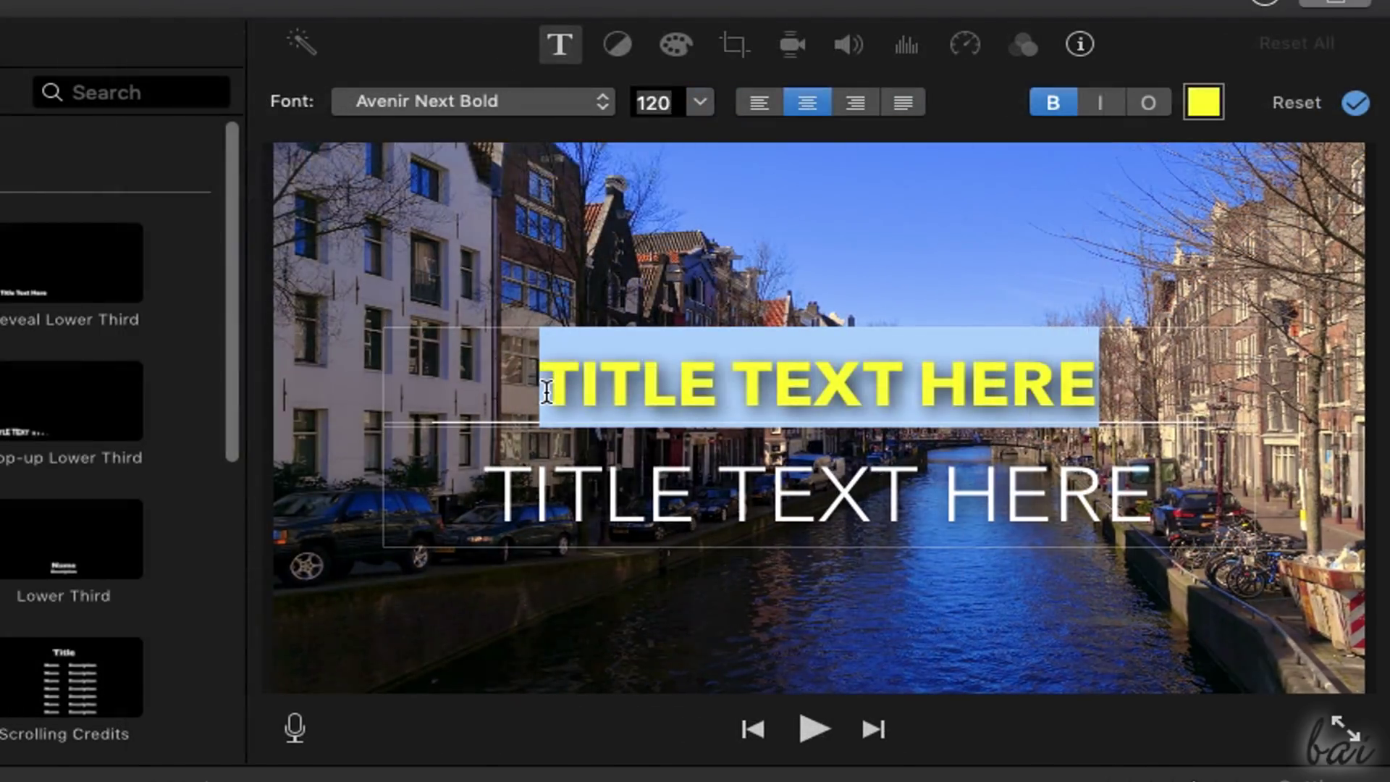
pyautogui.write('BEAUTIFUL')
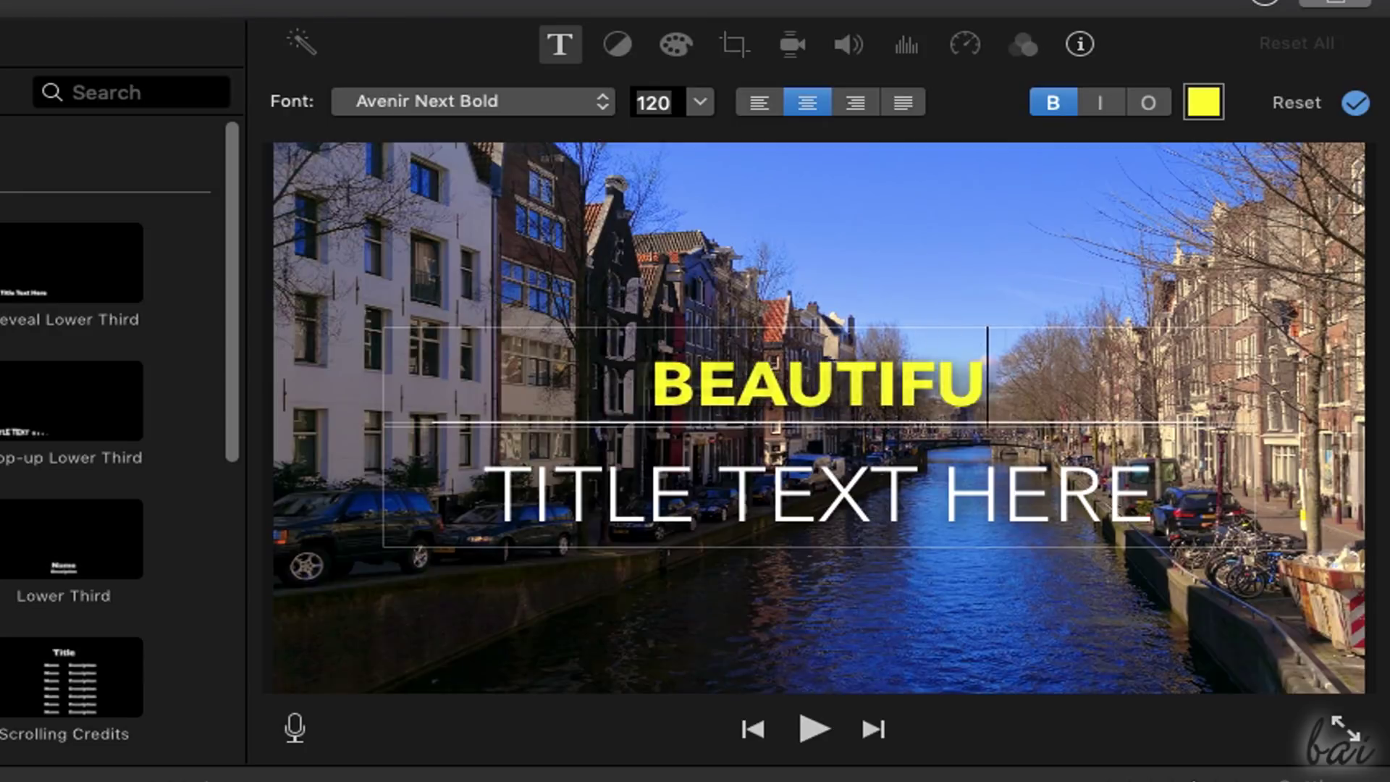
pyautogui.click(818, 494)
pyautogui.write('CITY')
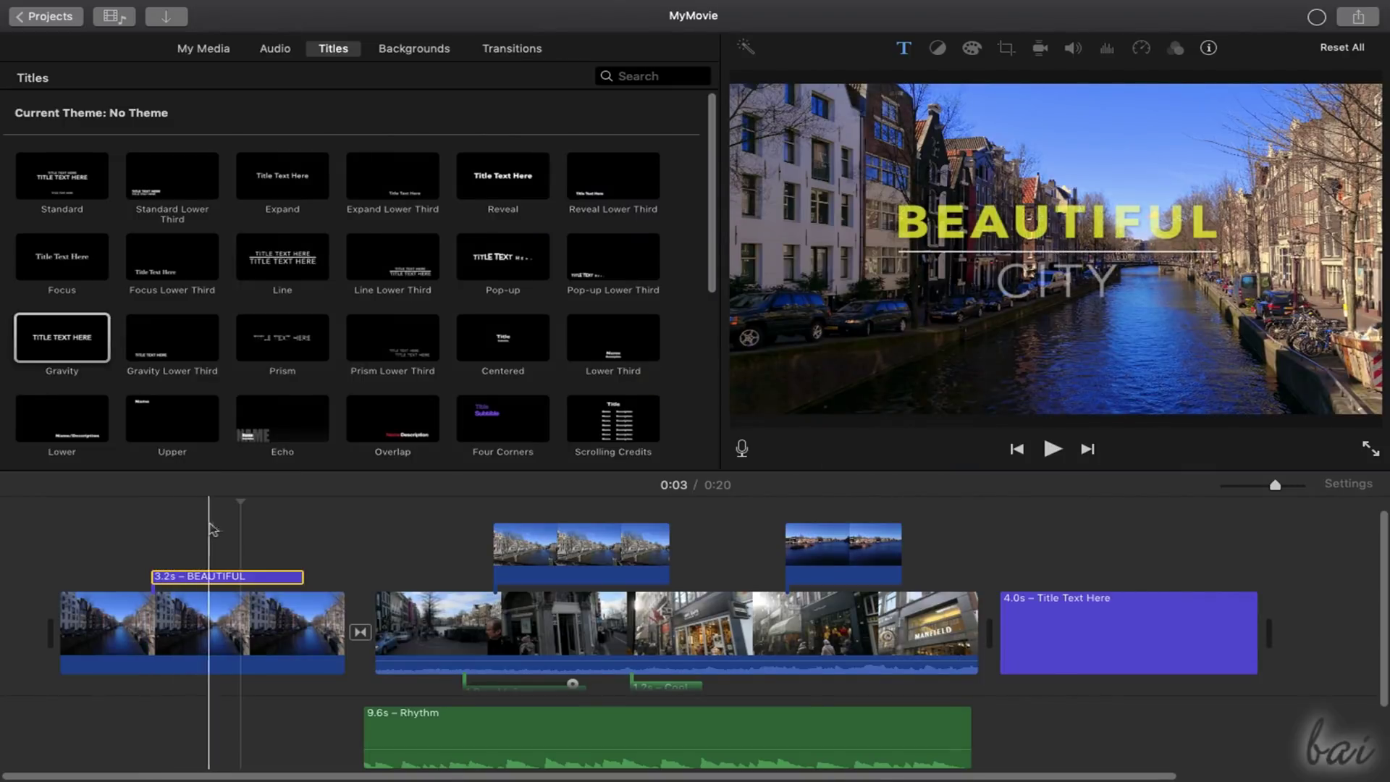
# Step: Check the YouTube share settings, keeping HD 720p, then return to the sharing destinations
pyautogui.click(247, 530)
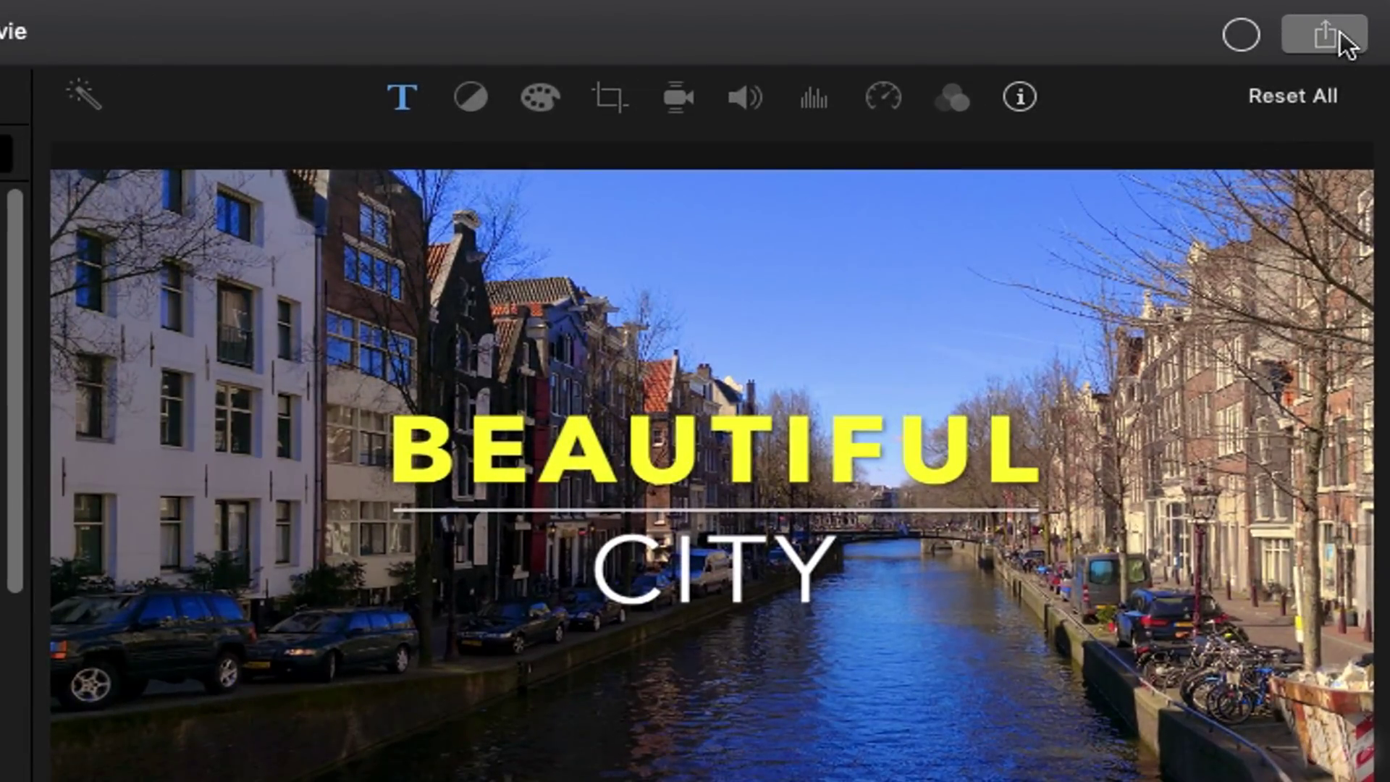
pyautogui.click(1329, 35)
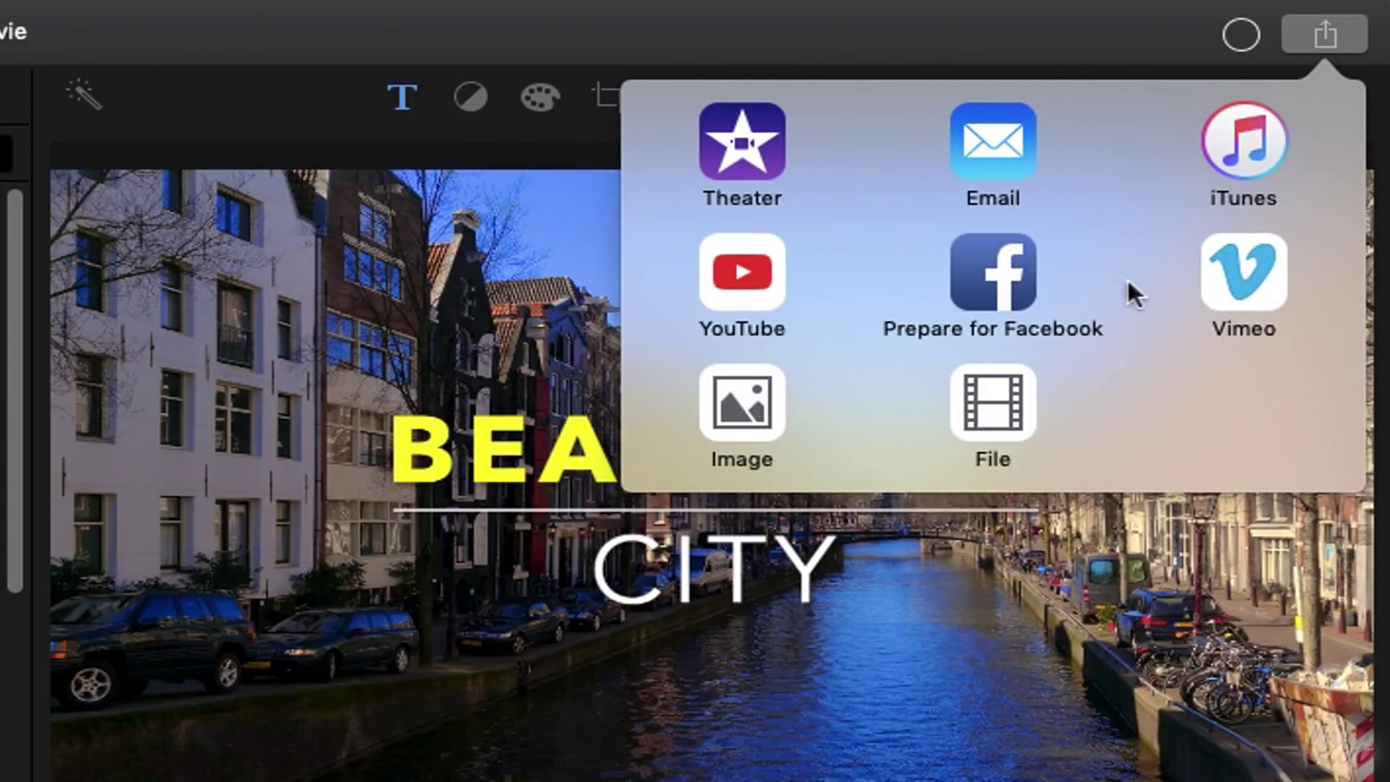
pyautogui.click(746, 276)
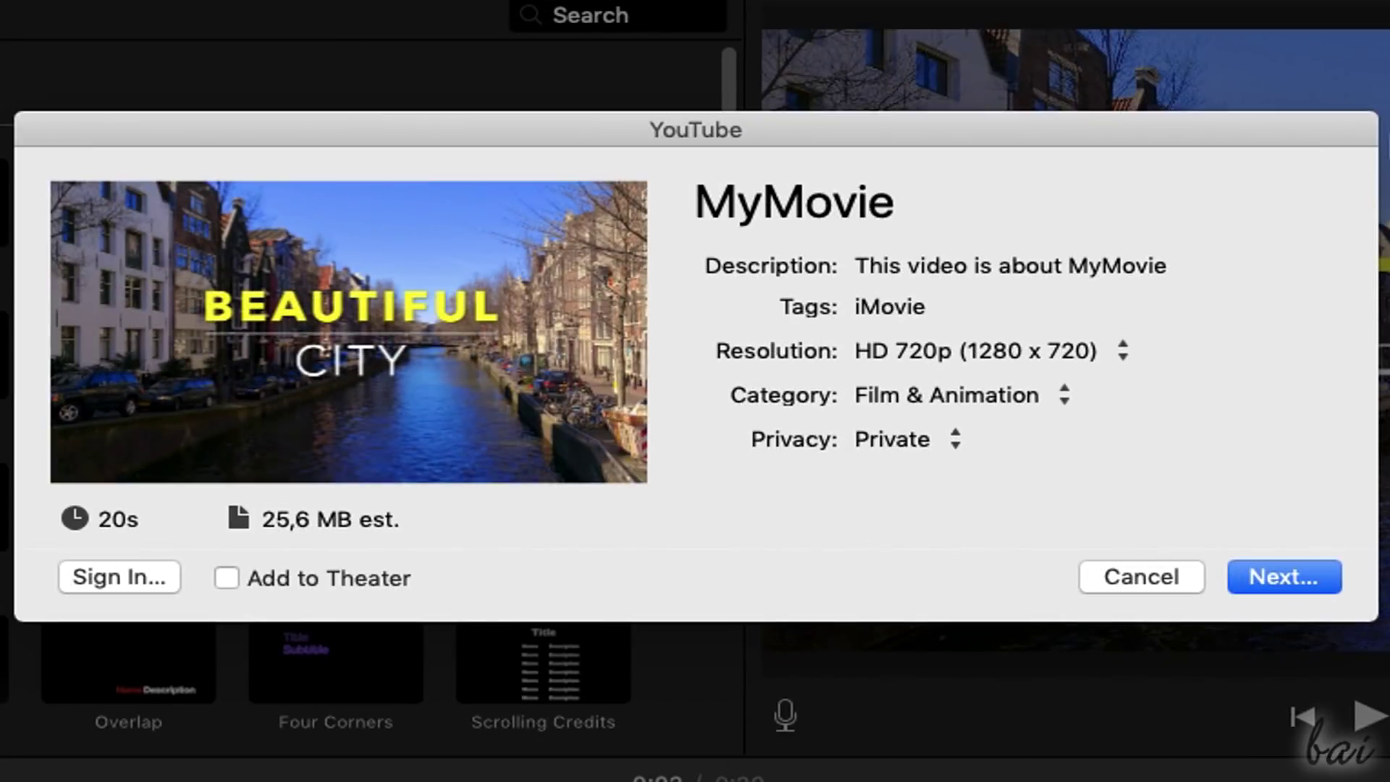
pyautogui.click(1126, 351)
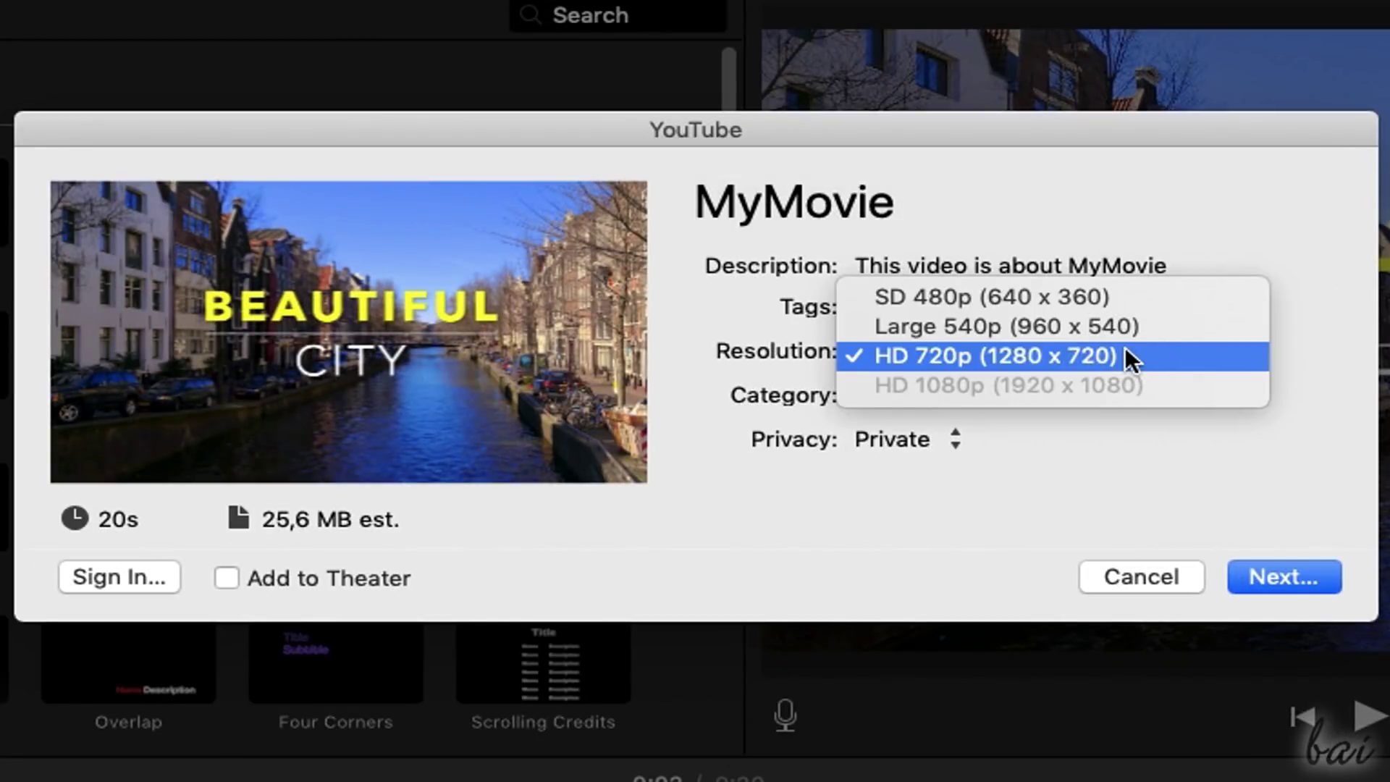
pyautogui.click(1299, 344)
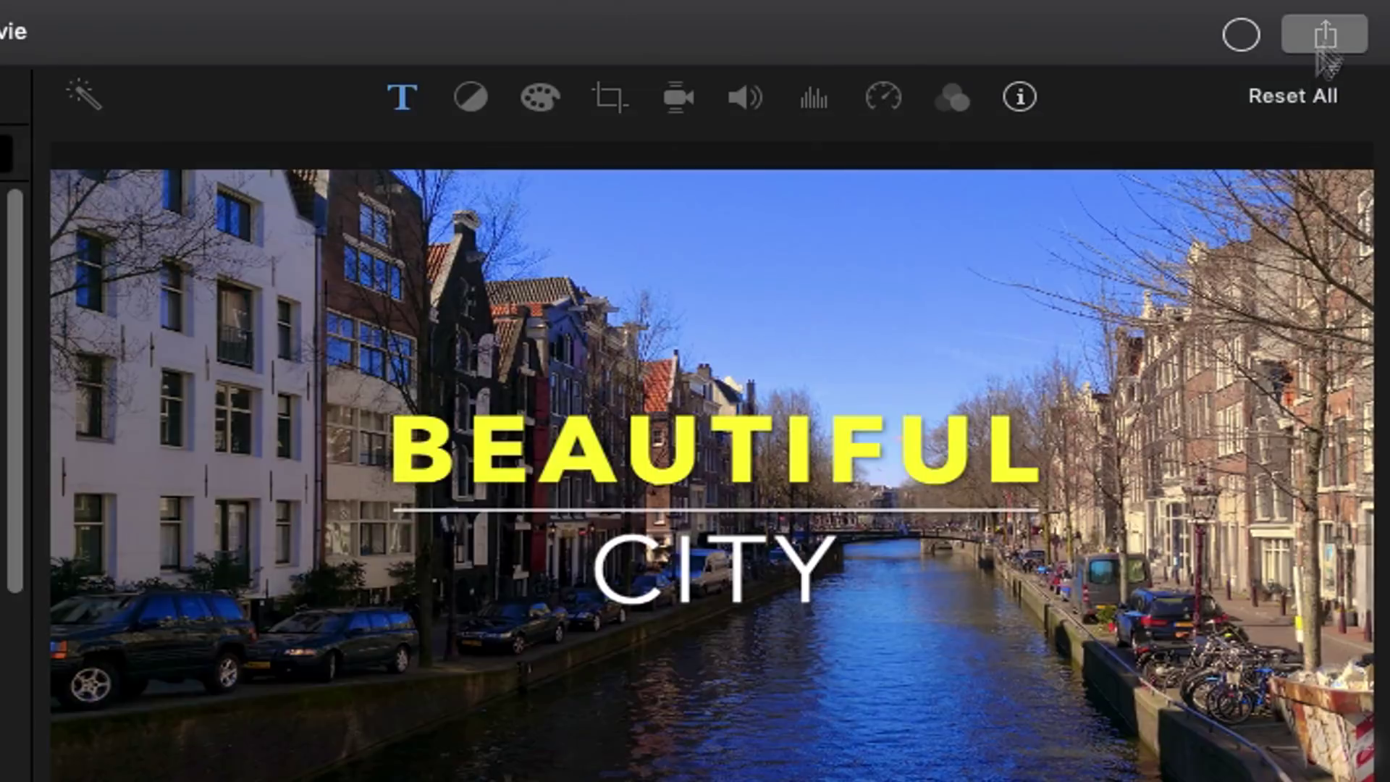
pyautogui.click(1325, 40)
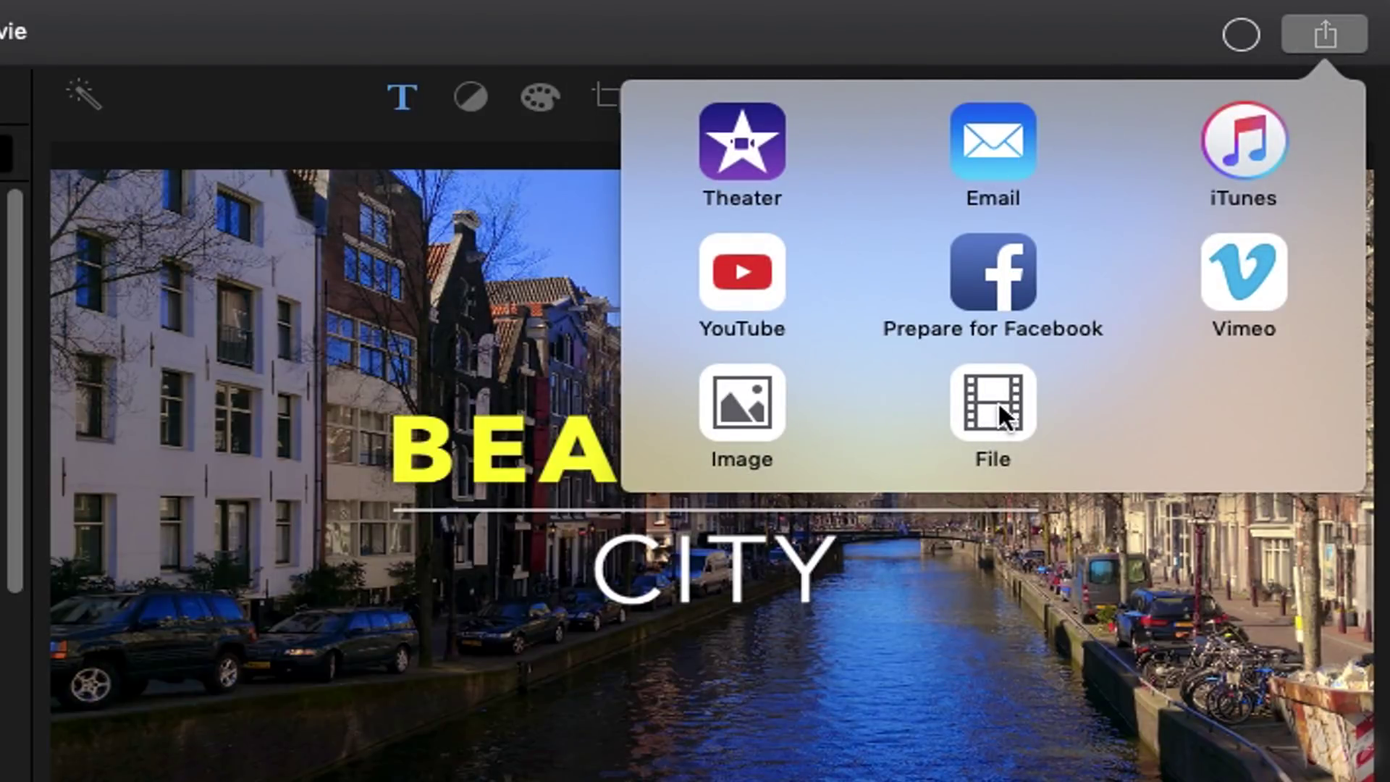
# Step: Choose File export and review the MyMovie title, description and iMovie tag
pyautogui.click(998, 401)
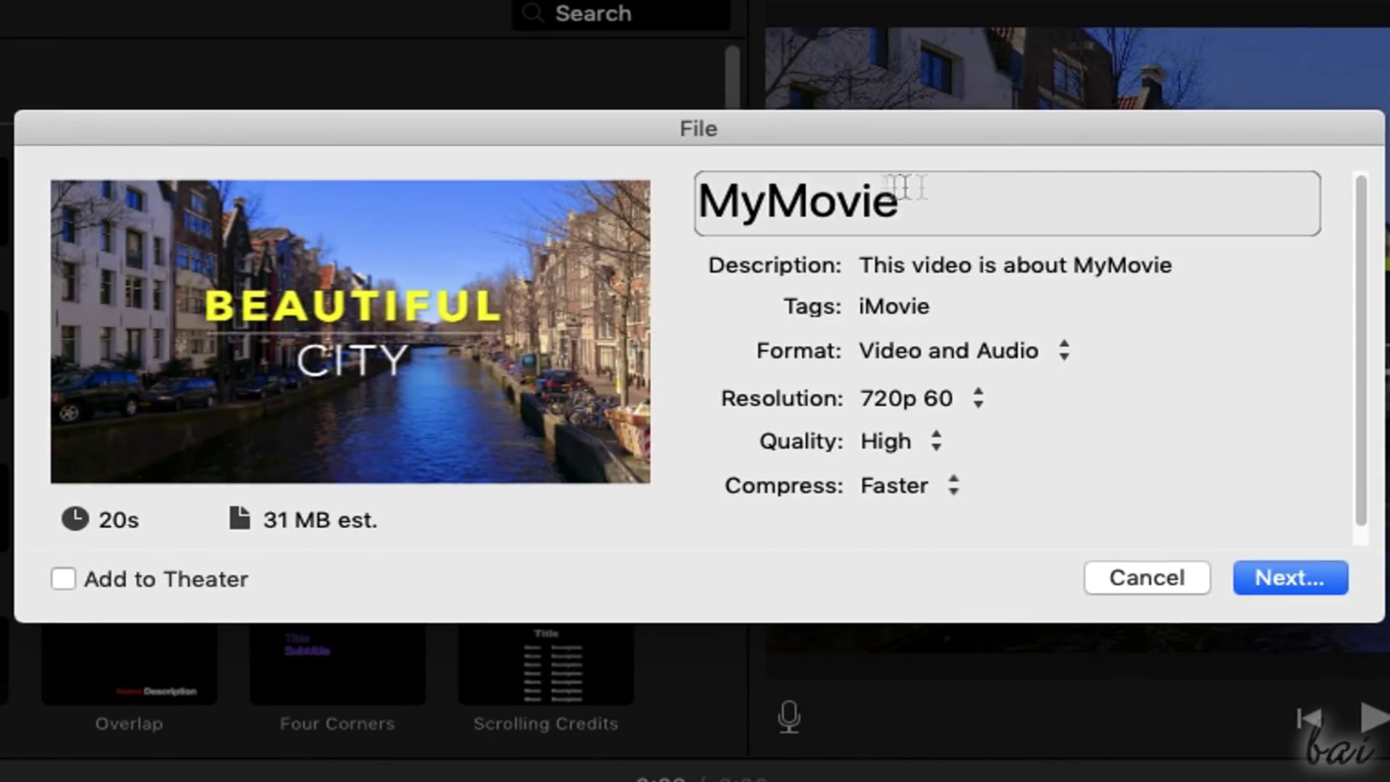
pyautogui.click(962, 198)
pyautogui.moveTo(962, 198); pyautogui.dragTo(694, 190)
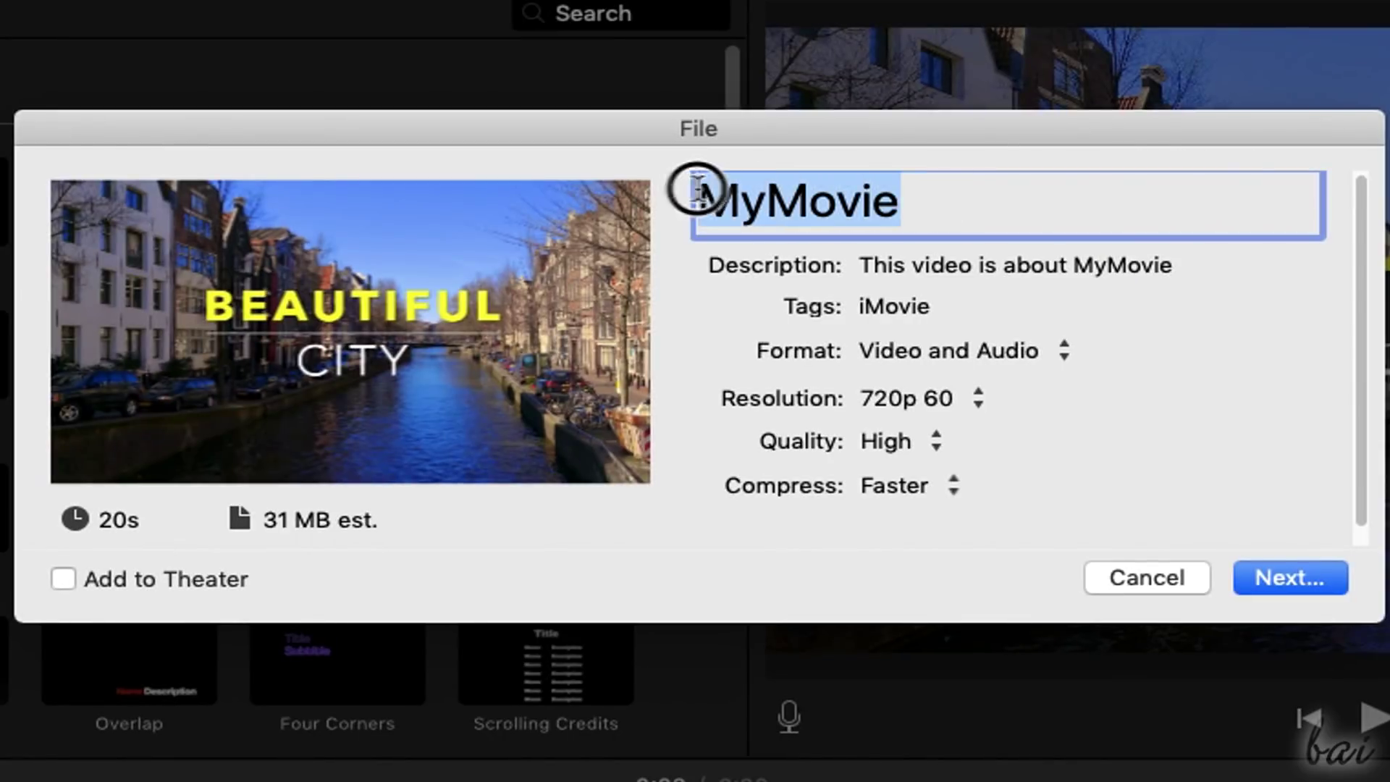
pyautogui.tripleClick(987, 265)
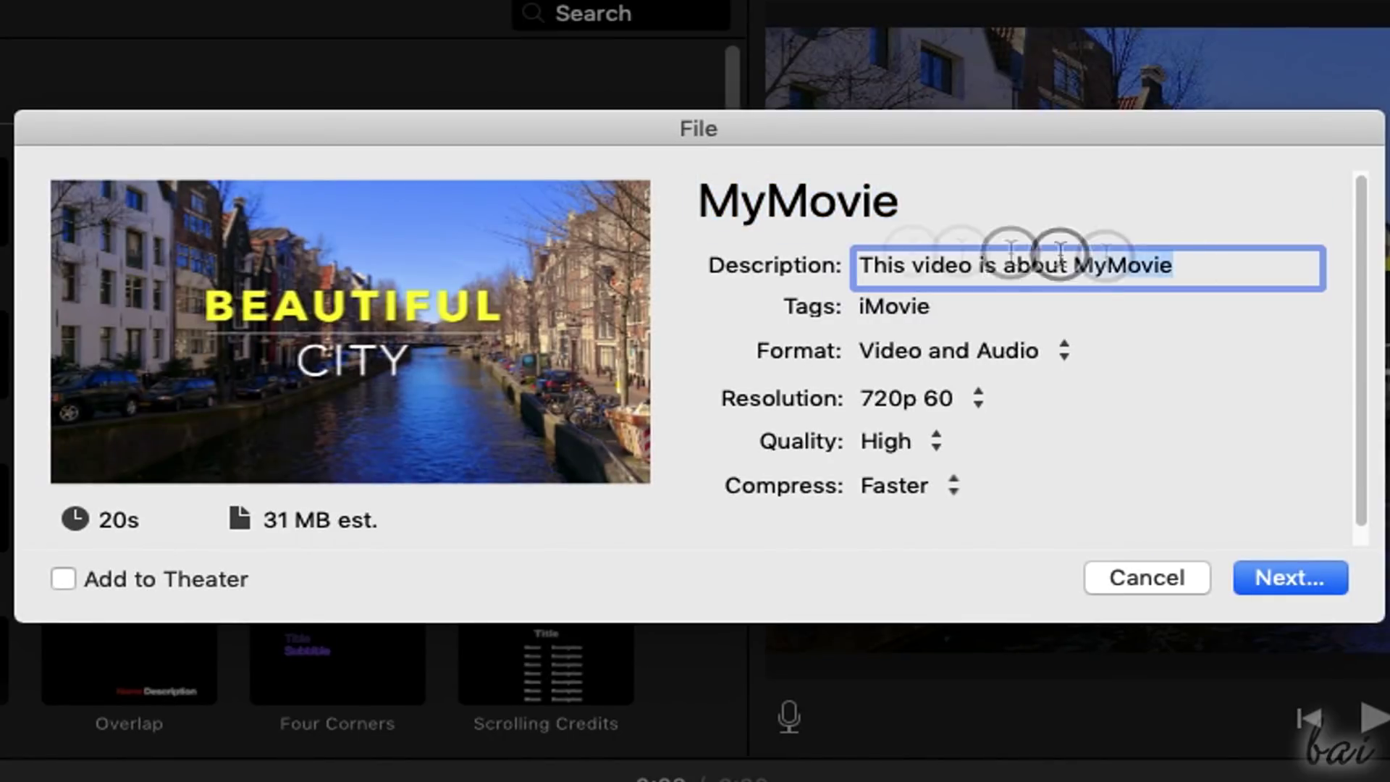
pyautogui.doubleClick(941, 307)
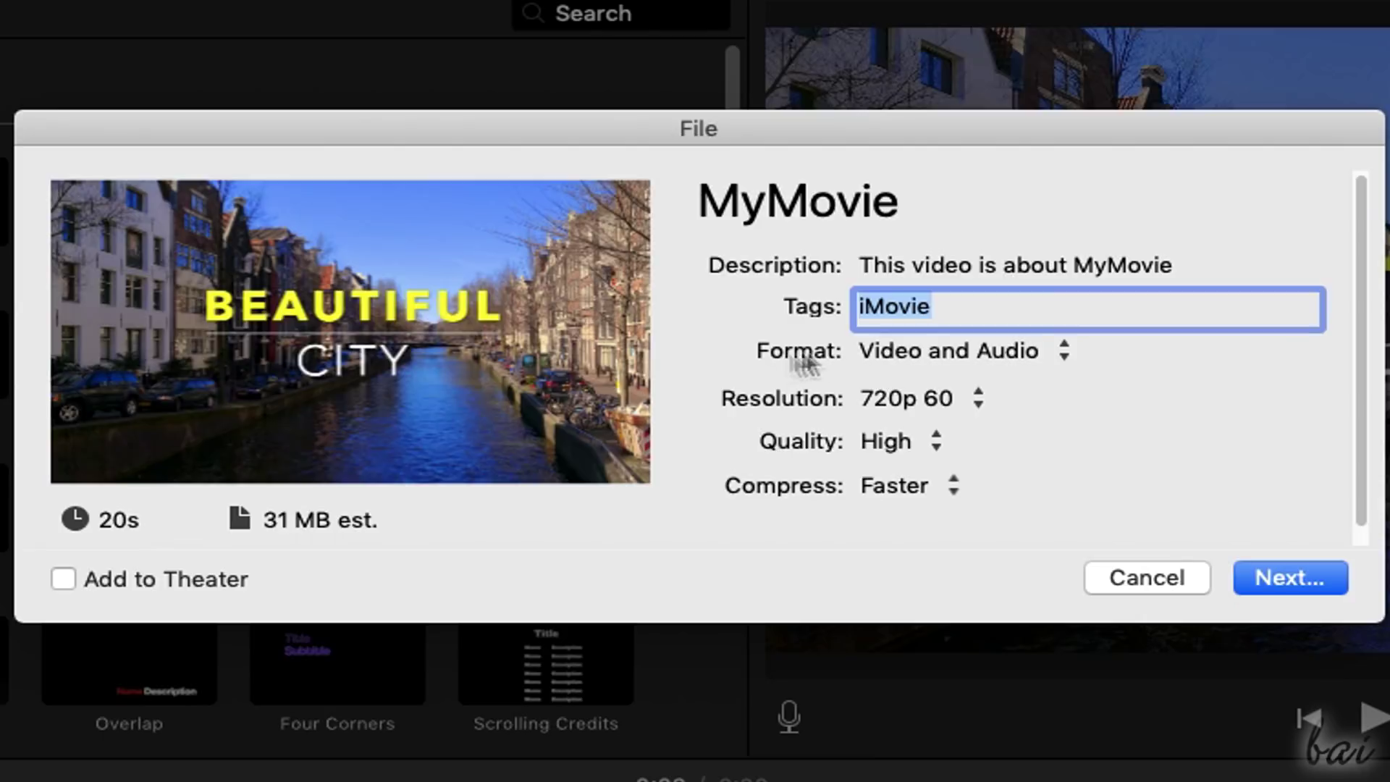
# Step: Keep Video and Audio, 720p 60 and High quality, and set compression to Better Quality
pyautogui.click(1011, 356)
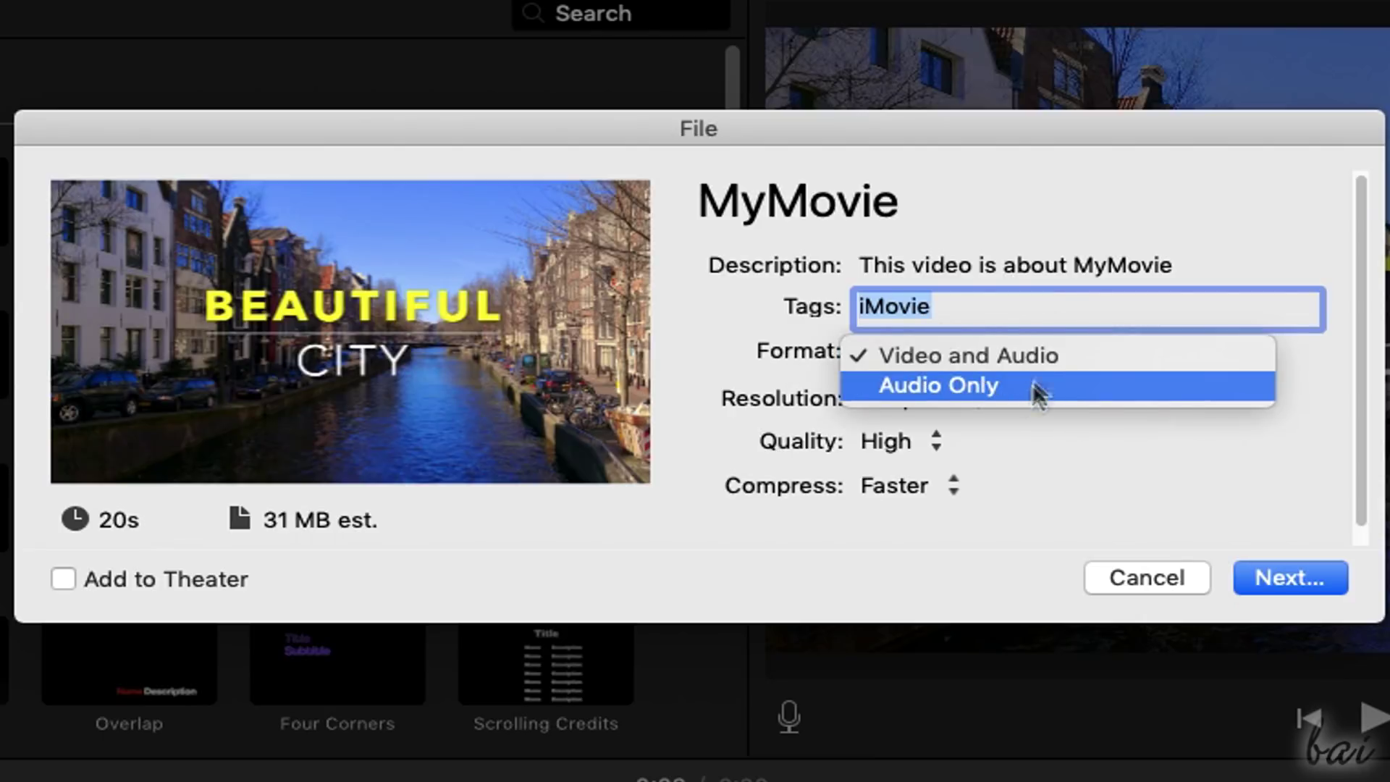
pyautogui.click(1050, 354)
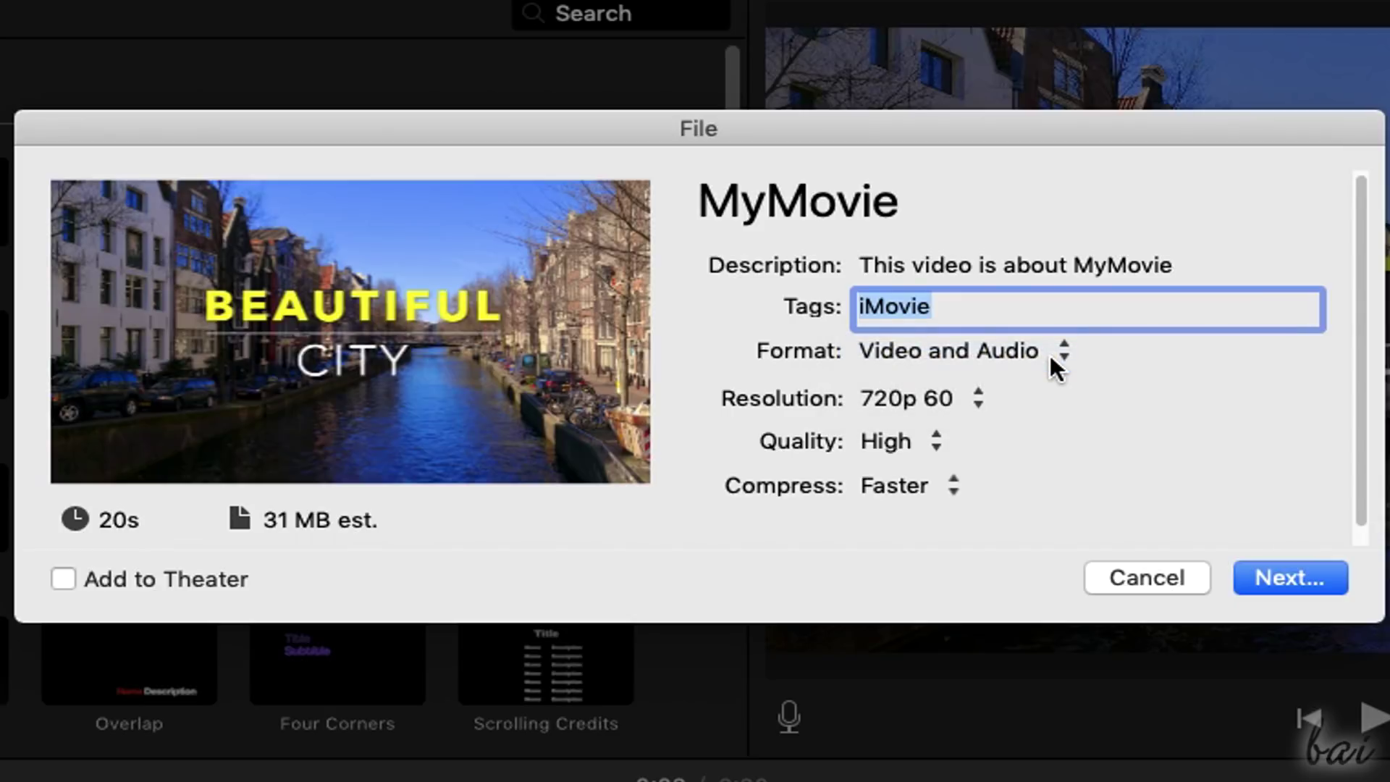
pyautogui.click(949, 402)
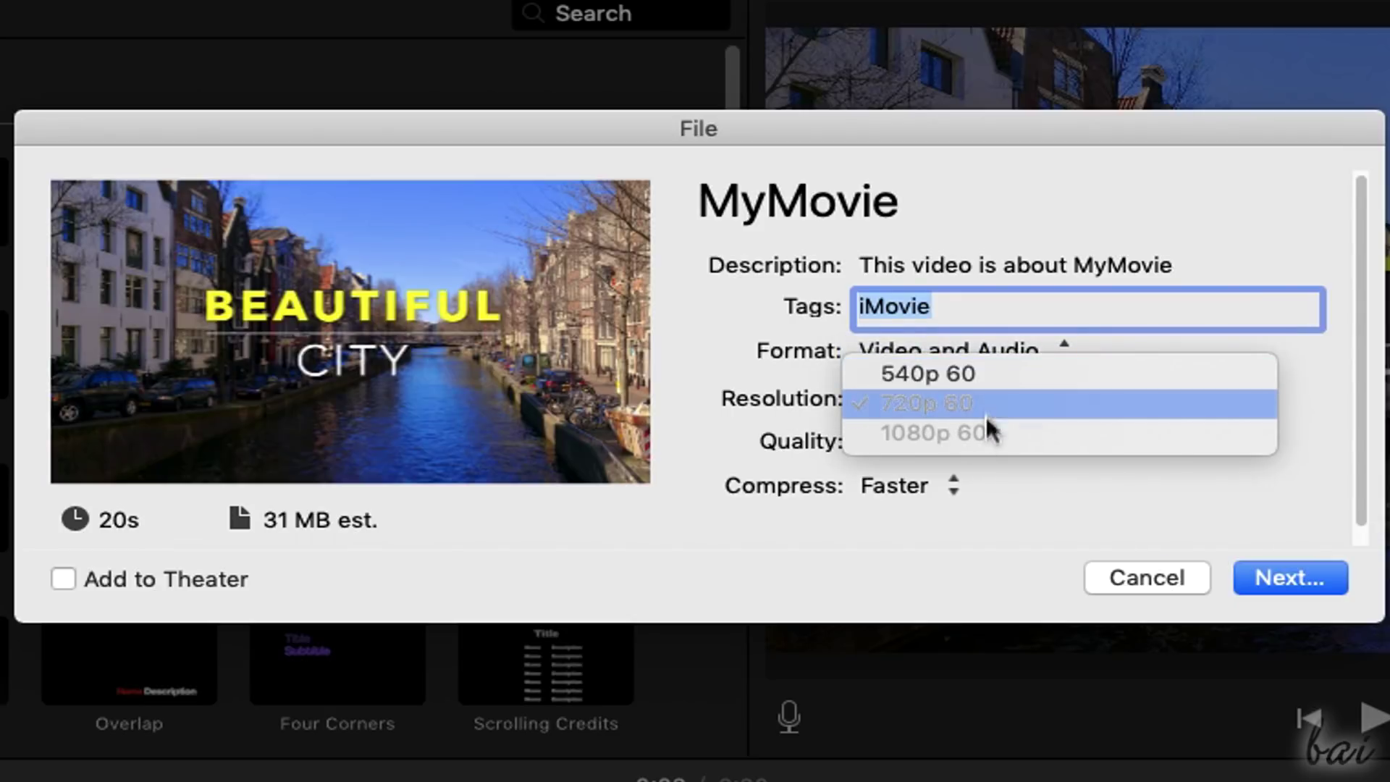
pyautogui.click(1006, 406)
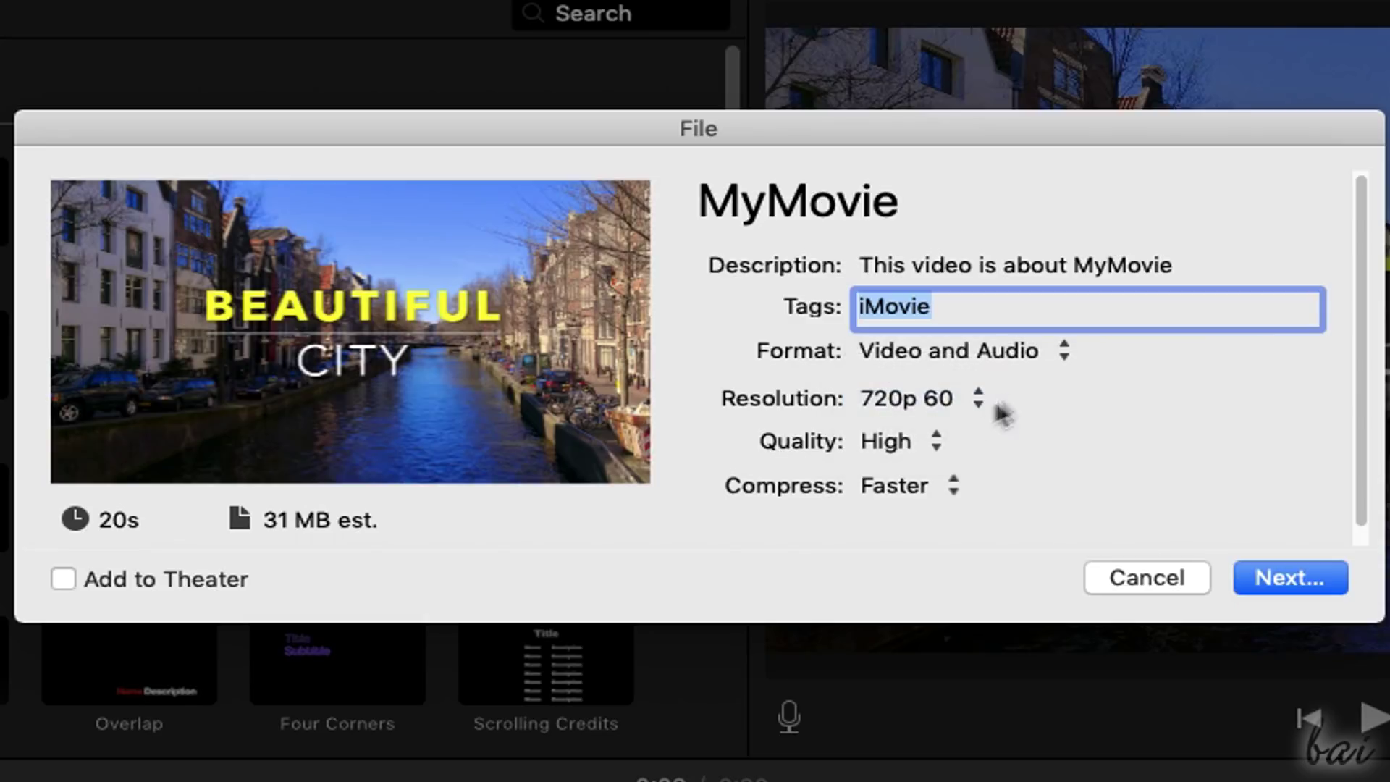
pyautogui.click(938, 445)
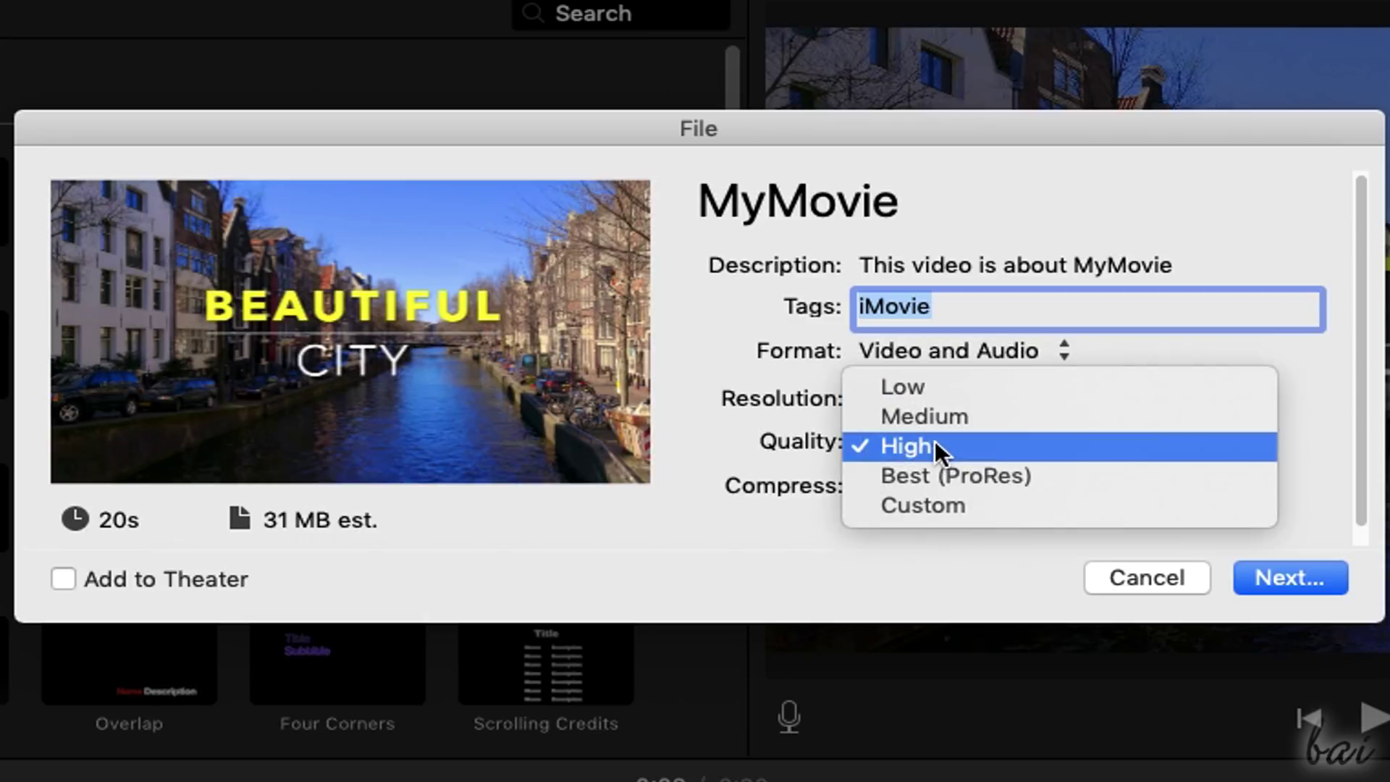
pyautogui.click(1272, 447)
pyautogui.click(939, 496)
pyautogui.click(941, 520)
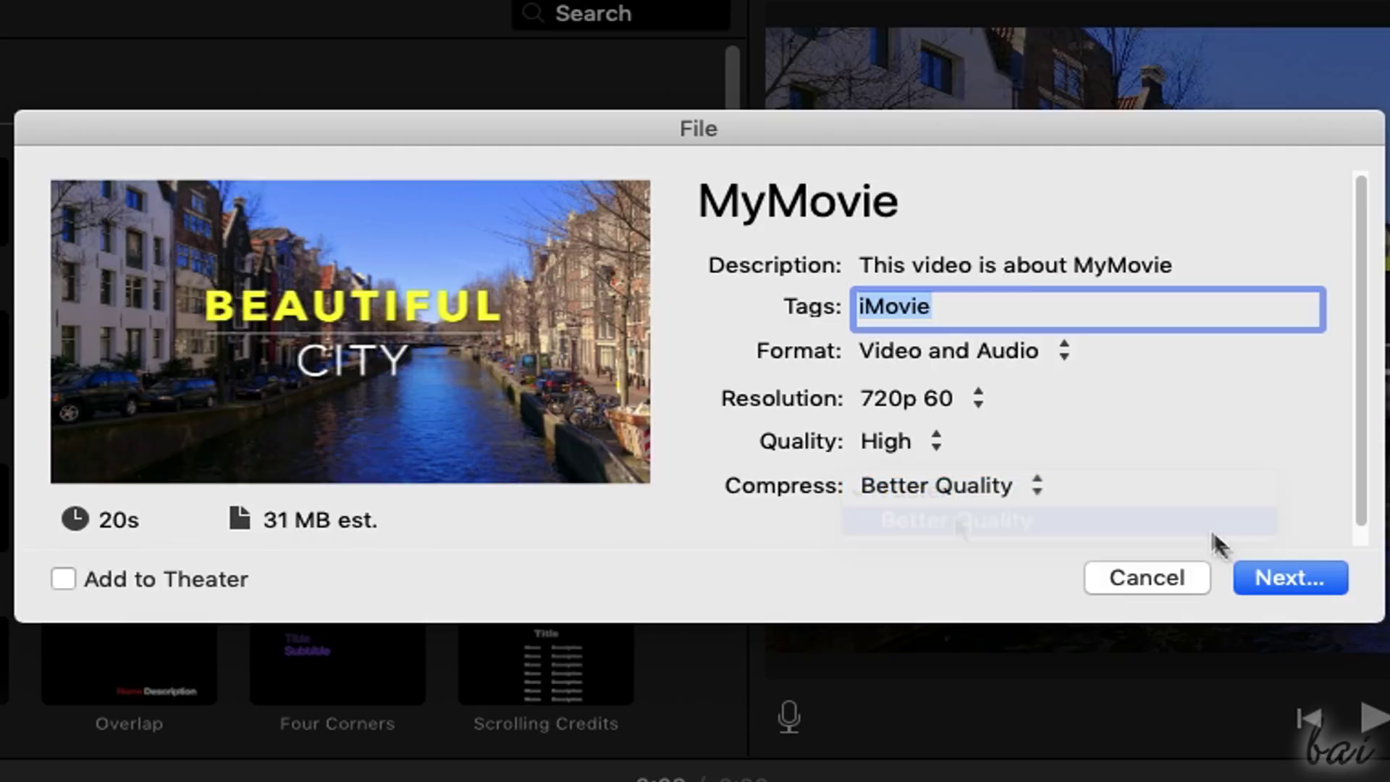
# Step: Save the export as MyMovie.mp4 on the Desktop and check its progress, about 4 minutes left
pyautogui.click(1316, 579)
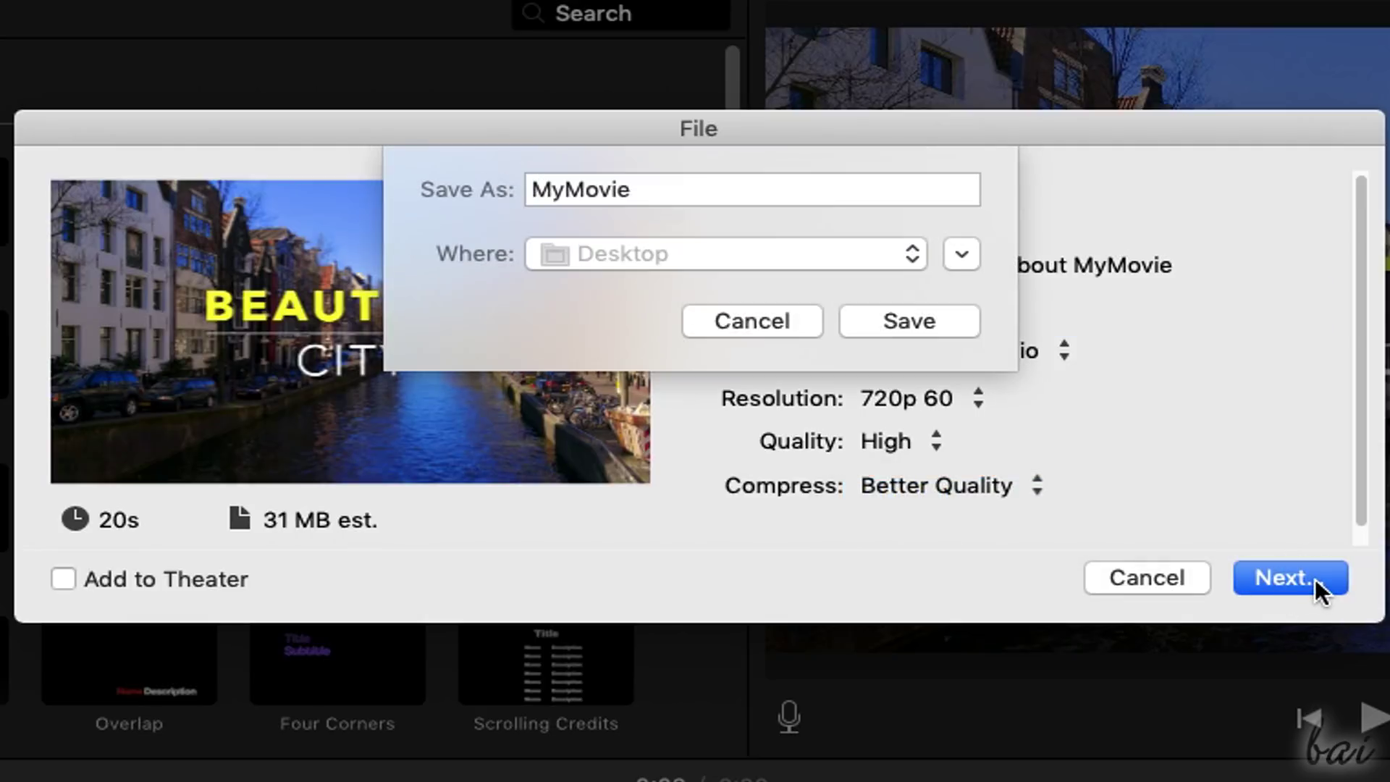
pyautogui.click(904, 323)
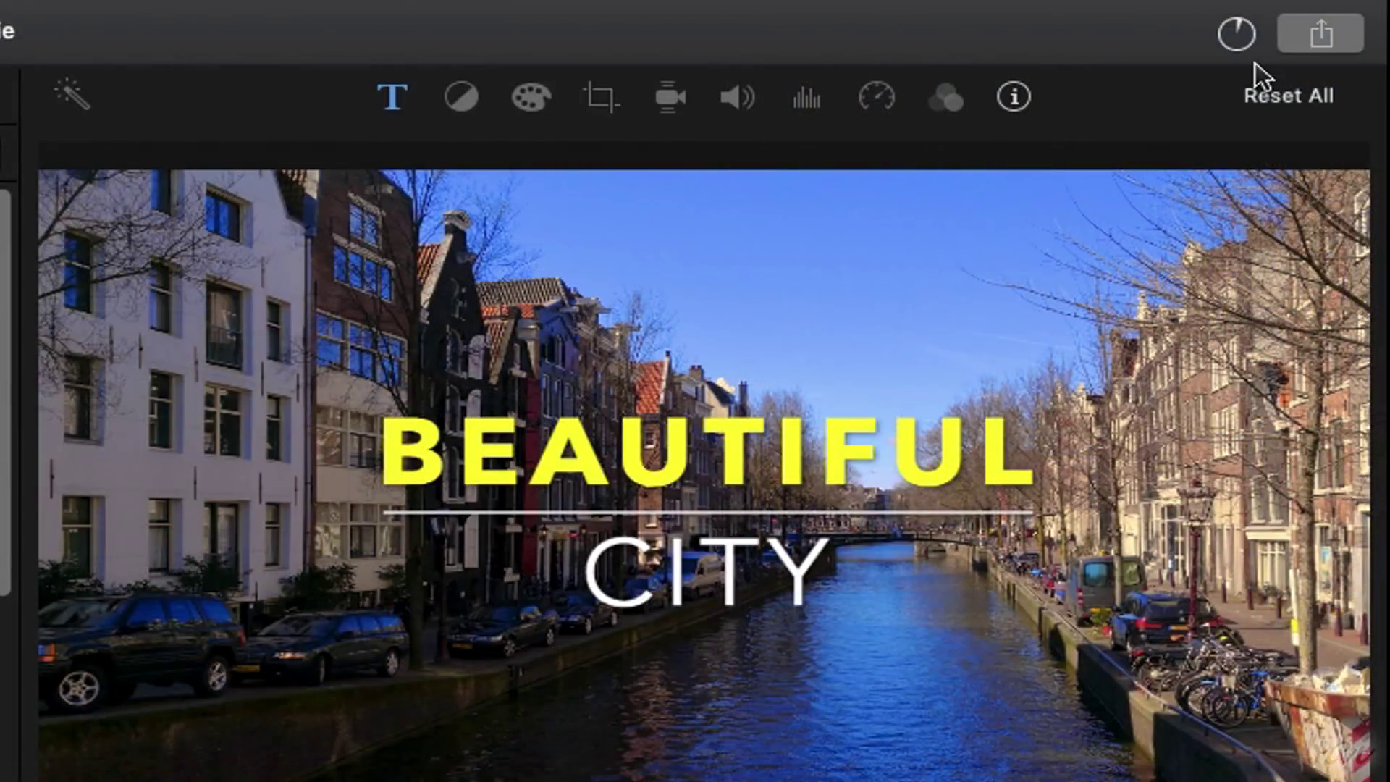
pyautogui.click(1238, 40)
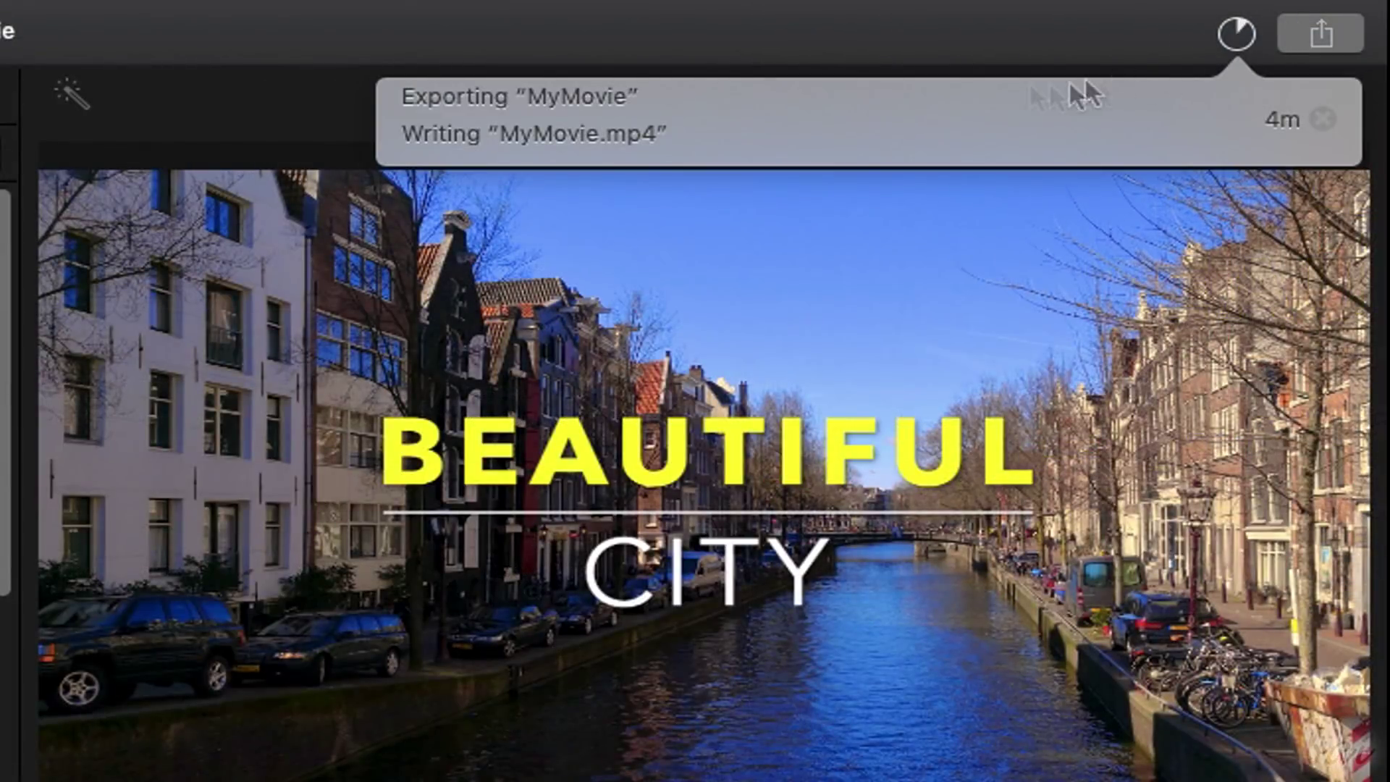